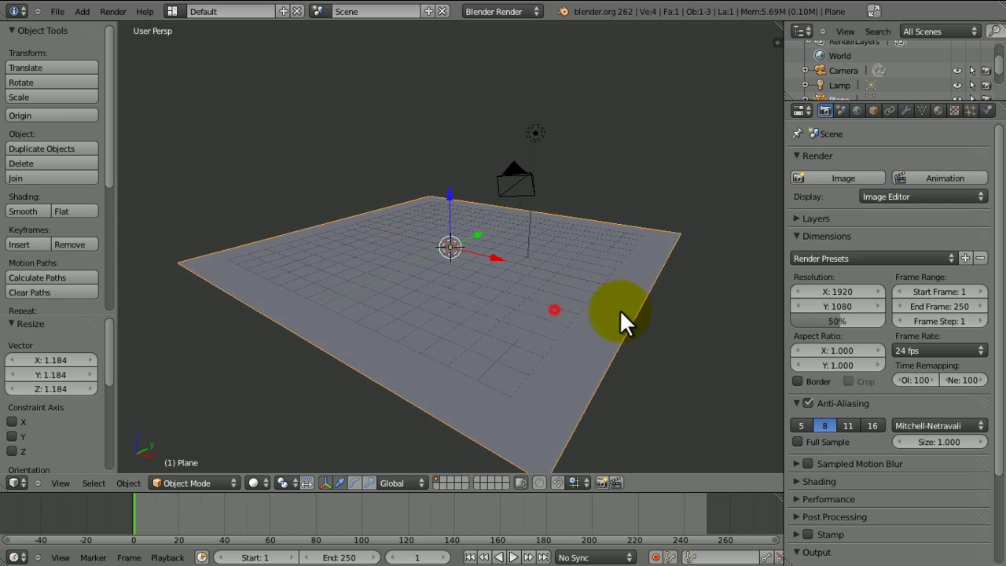
Try subdividing the whole plane four times in a row in Edit Mode and undo those subdivisions
key(Tab)
key(w)
click(627, 318)
key(w)
click(626, 318)
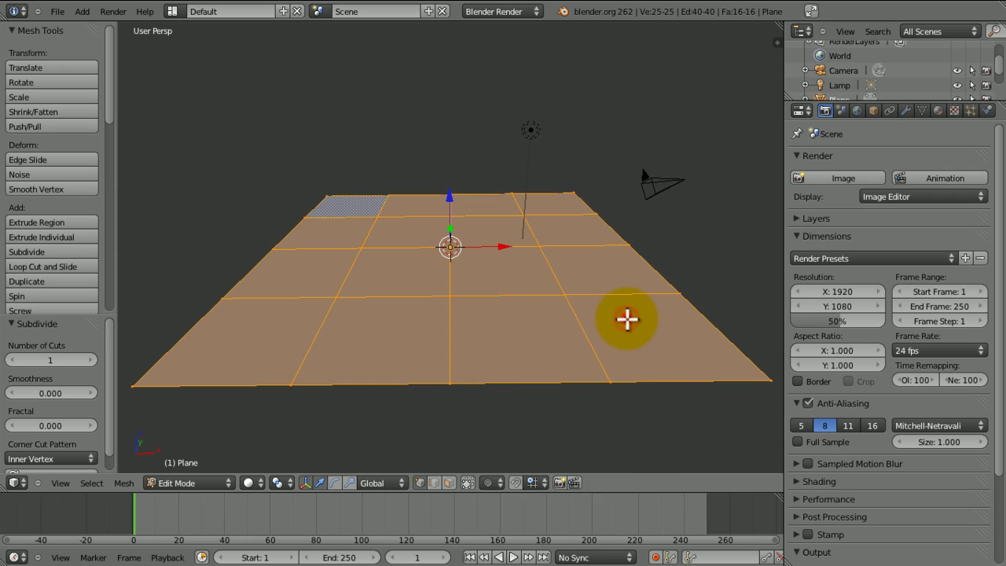
key(w)
click(626, 318)
key(w)
click(626, 318)
middle_drag(564, 277, 560, 342)
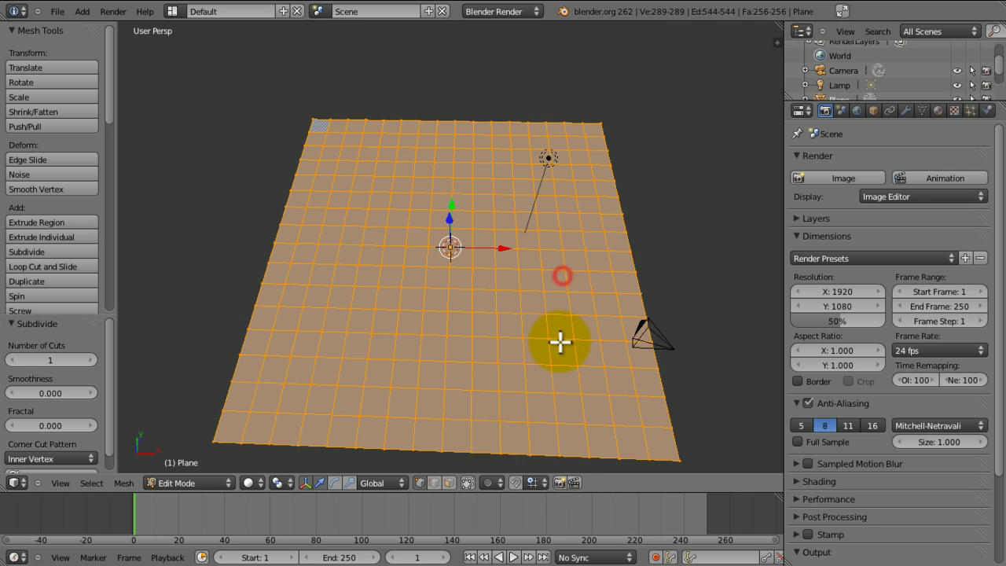
key(ctrl+z)
key(ctrl+z)
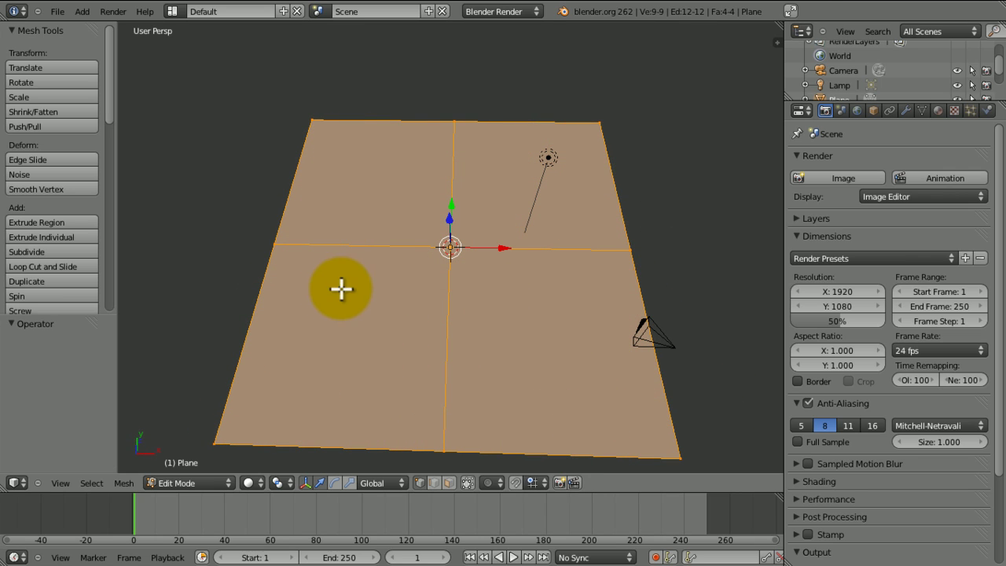
Subdivide the plane once with the number of cuts set to 5 and return to Object Mode
key(w)
click(389, 320)
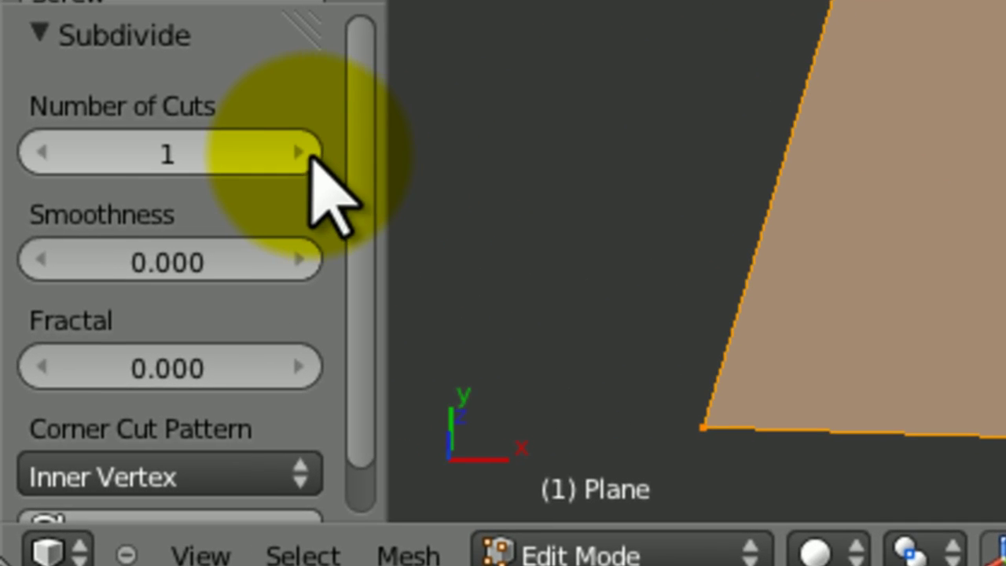
click(308, 153)
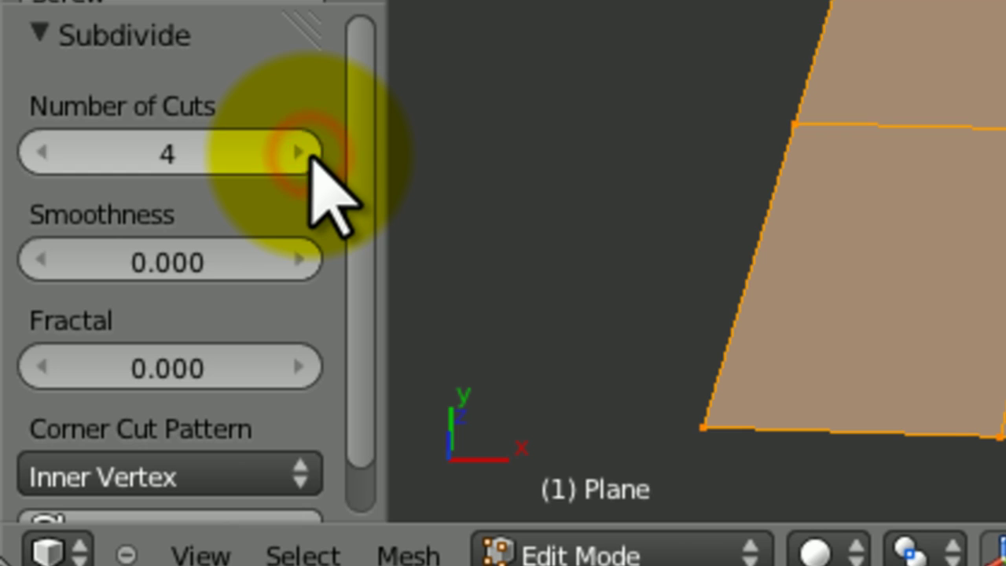
click(308, 153)
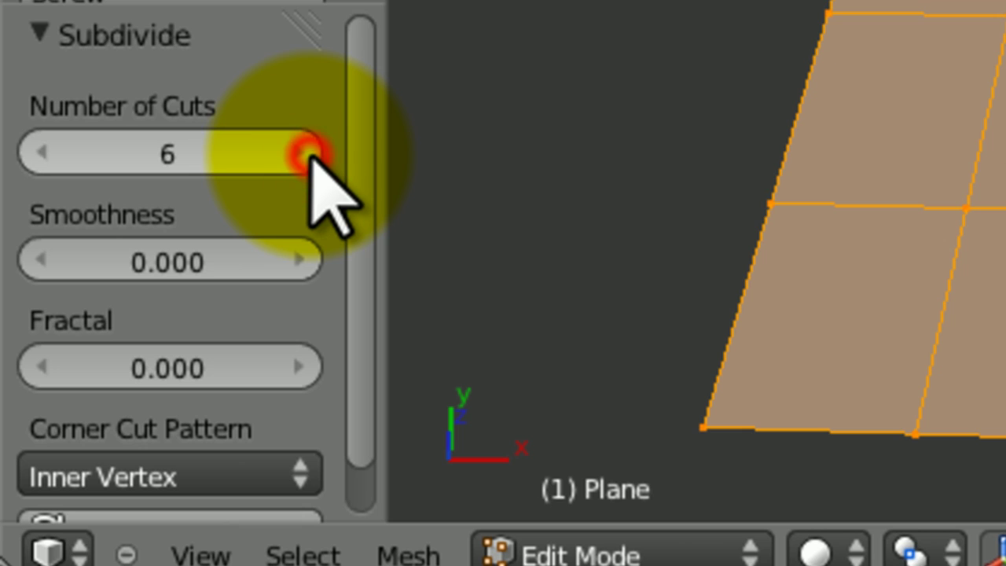
click(43, 153)
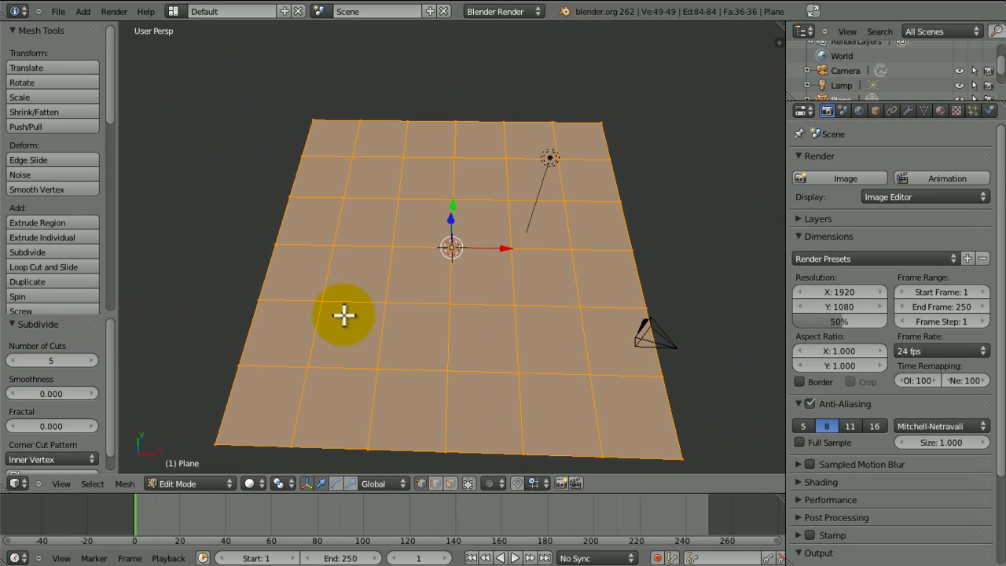
key(Tab)
Save the scene as File.blend in the Grass folder on the desktop
middle_drag(343, 312, 427, 268)
scroll(448, 272, up, 3)
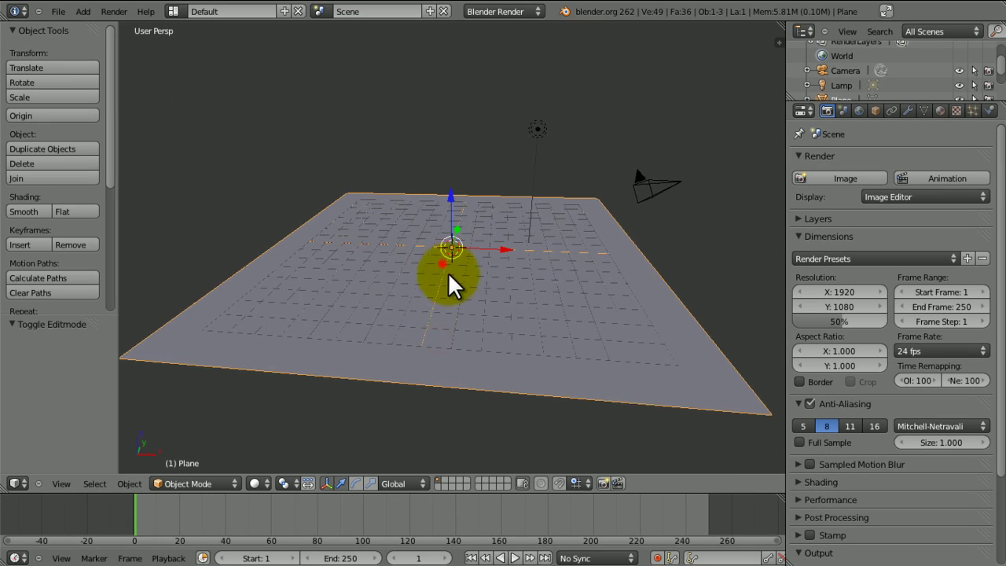
scroll(449, 279, down, 3)
key(ctrl+s)
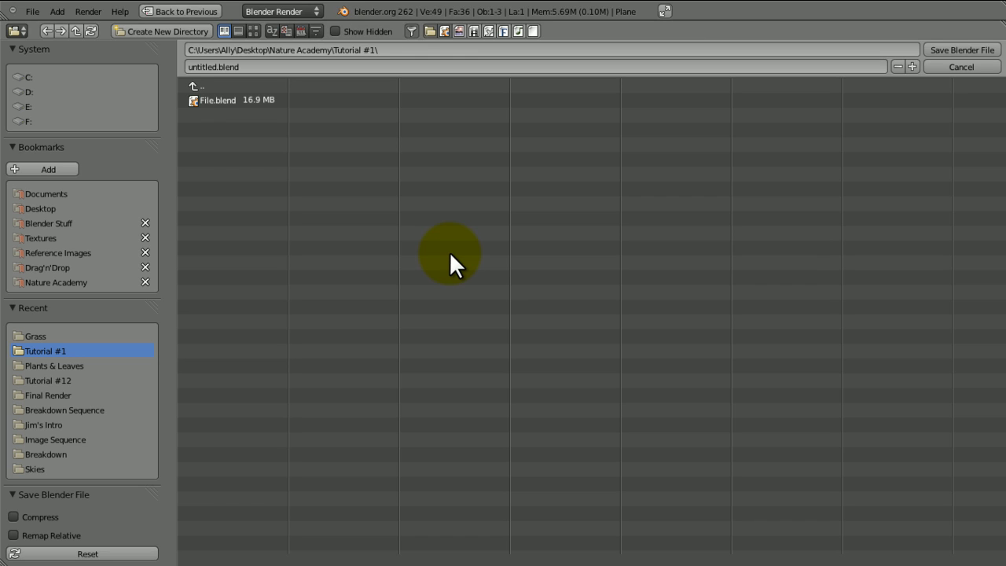
click(83, 207)
click(212, 156)
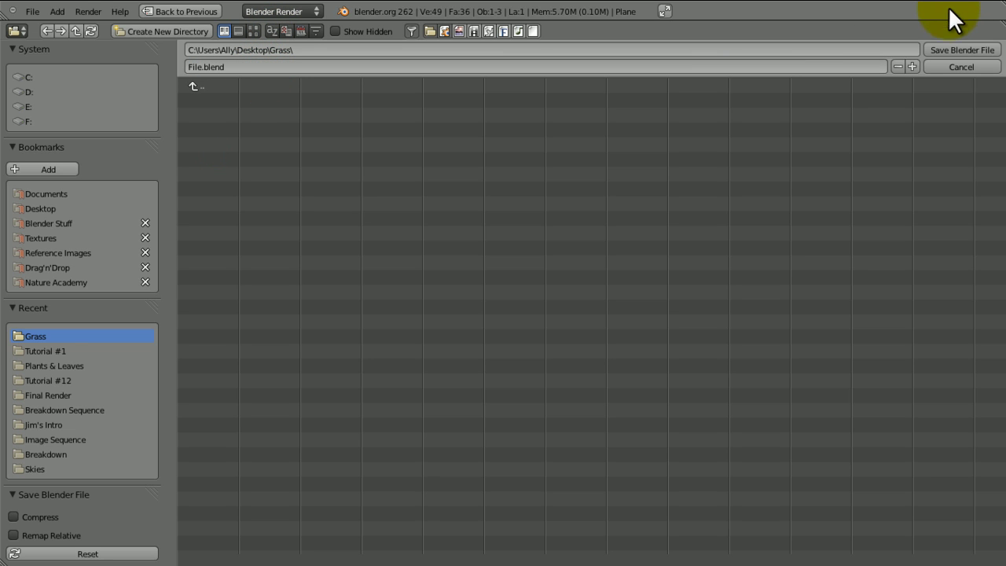
click(954, 50)
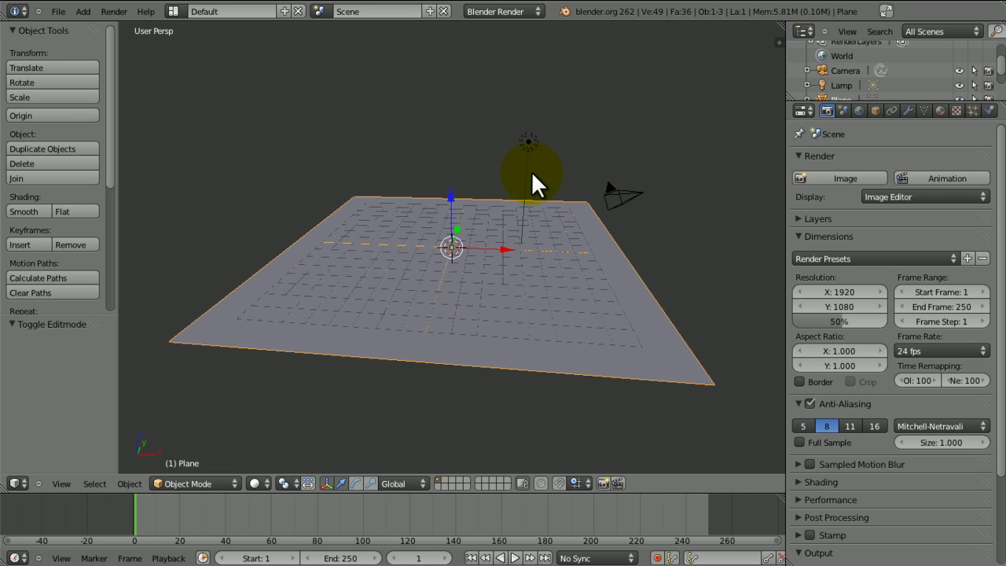
Add a Subdivision Surface modifier to the plane and set its render subdivisions to 1
middle_drag(532, 173, 508, 207)
scroll(509, 206, up, 2)
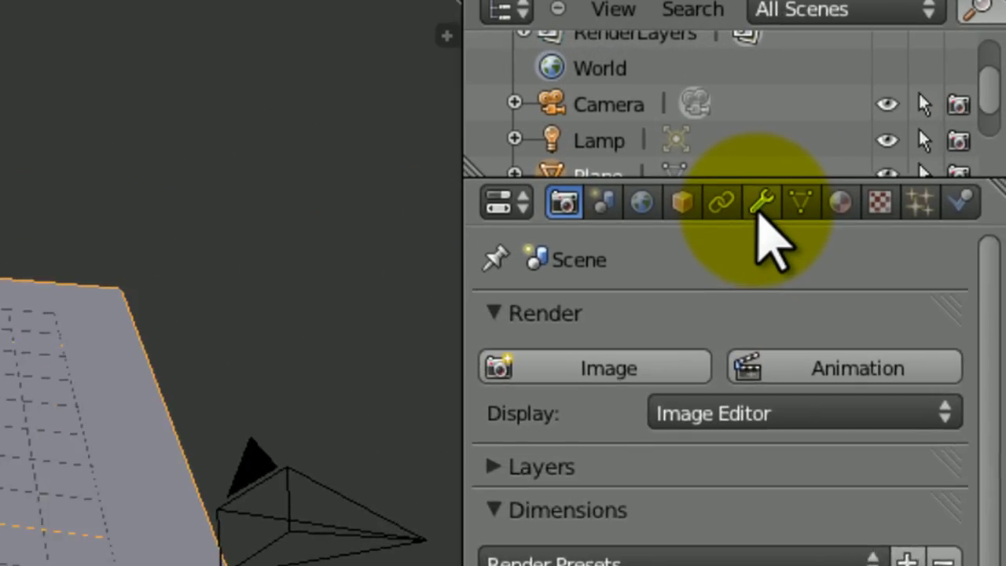
click(897, 116)
click(847, 190)
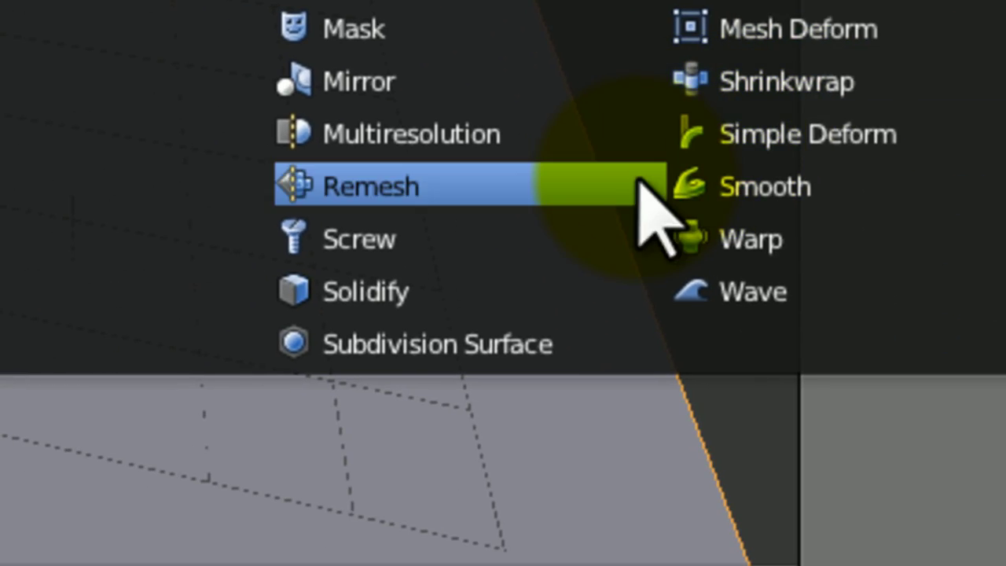
click(432, 447)
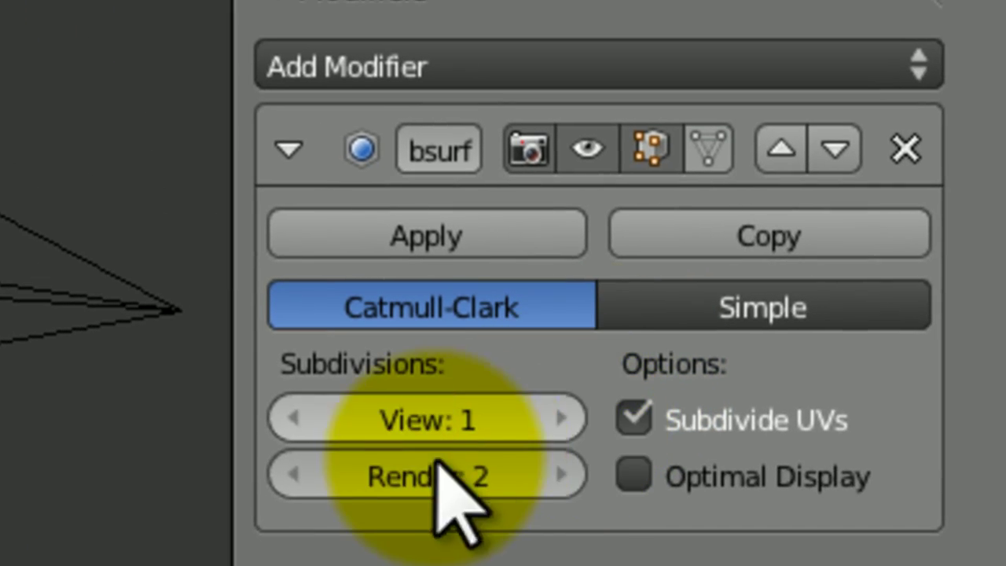
click(292, 476)
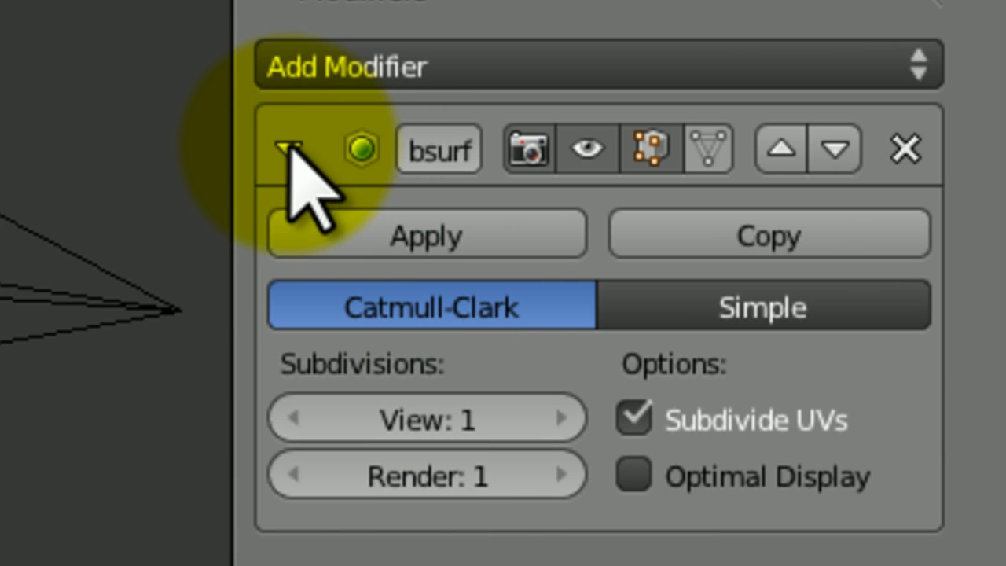
Create a new material on the plane and name it Ground
middle_drag(84, 211, 599, 193)
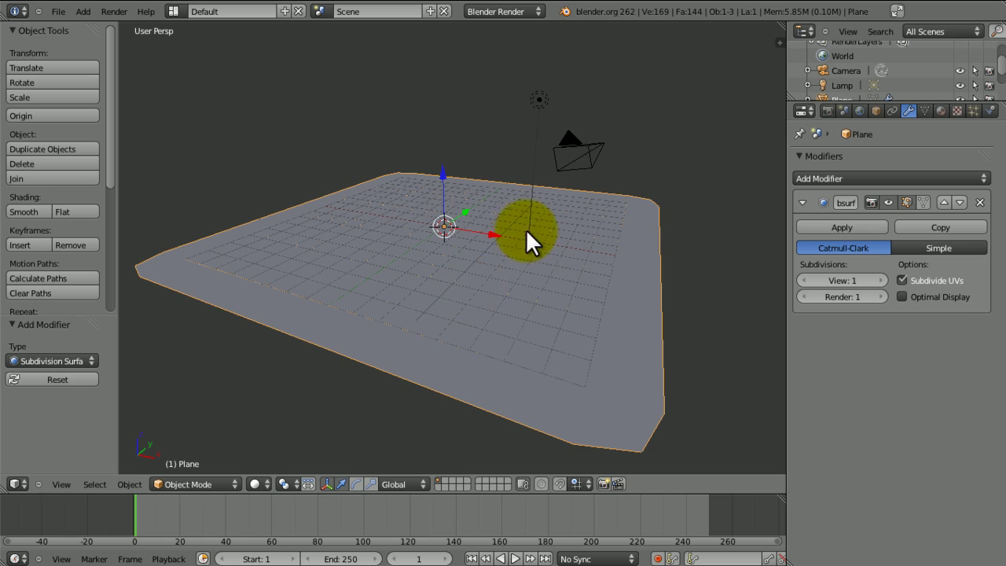
middle_drag(526, 228, 822, 126)
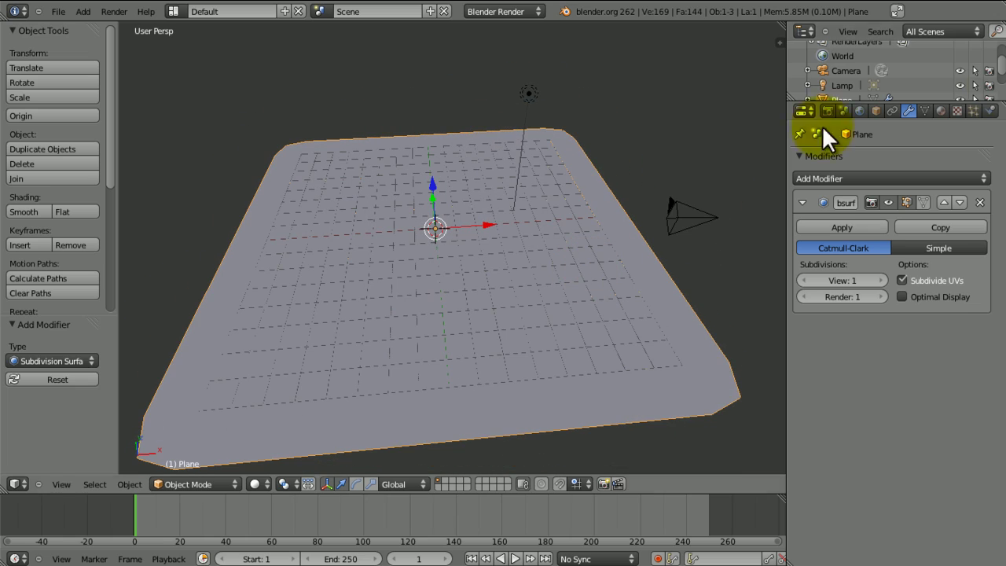
click(942, 111)
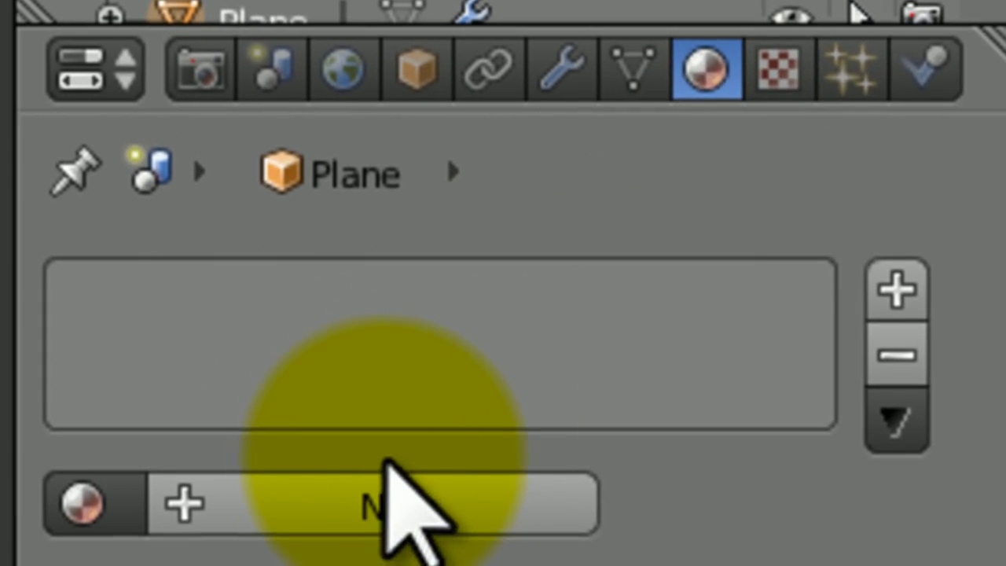
click(778, 69)
click(706, 69)
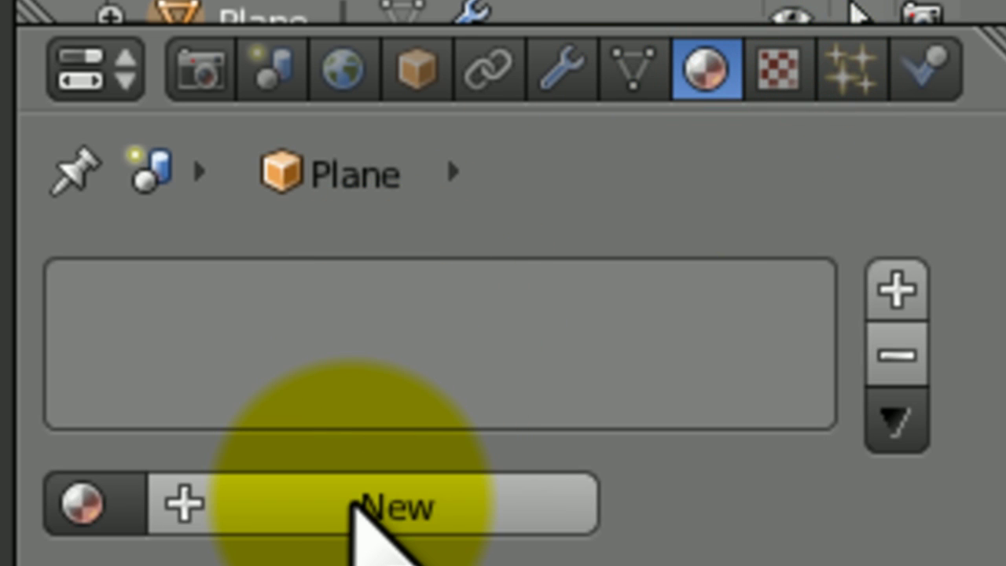
click(357, 507)
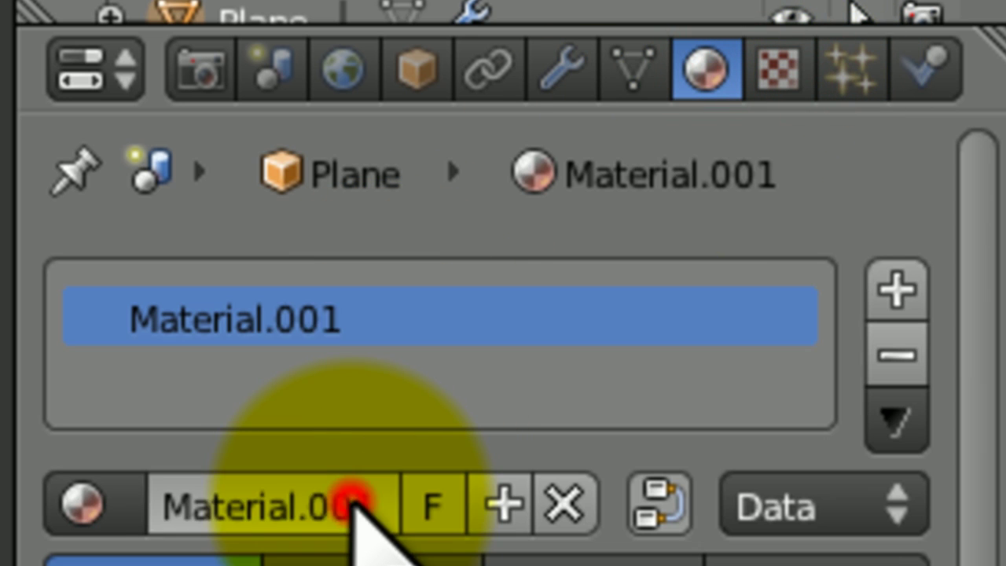
click(307, 507)
text(Ground)
key(Return)
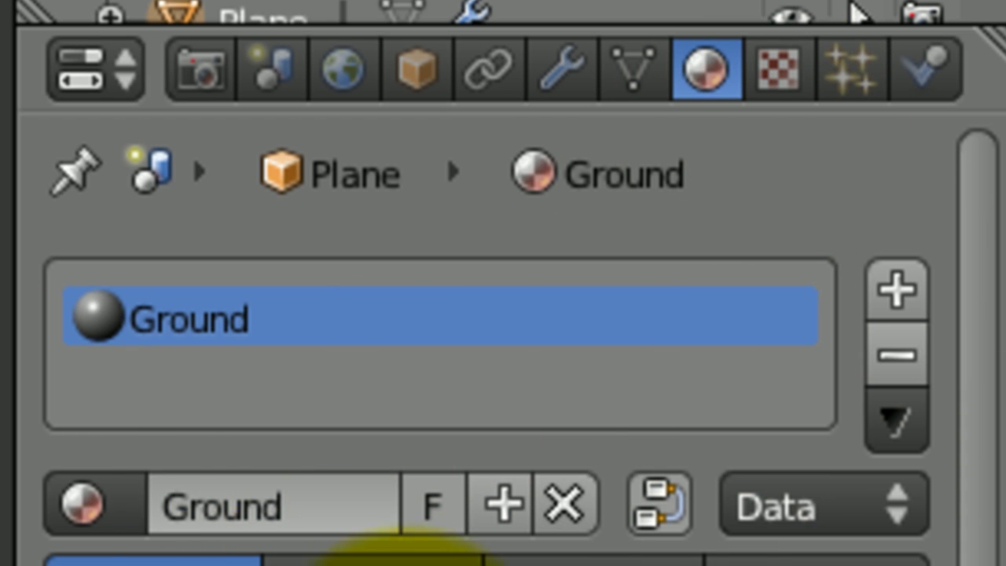
Add a new texture to the Ground material and name it DISP1
click(778, 67)
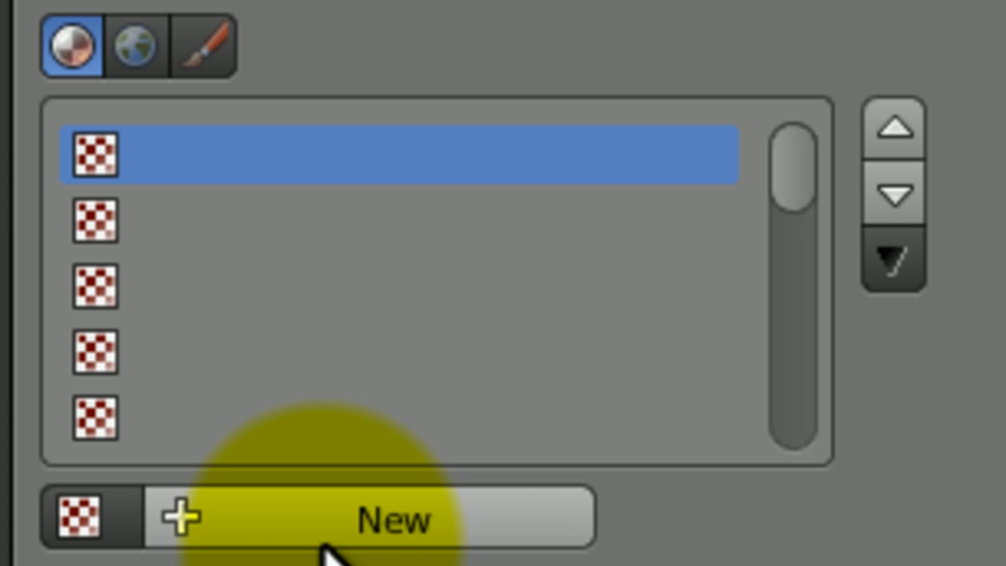
click(324, 546)
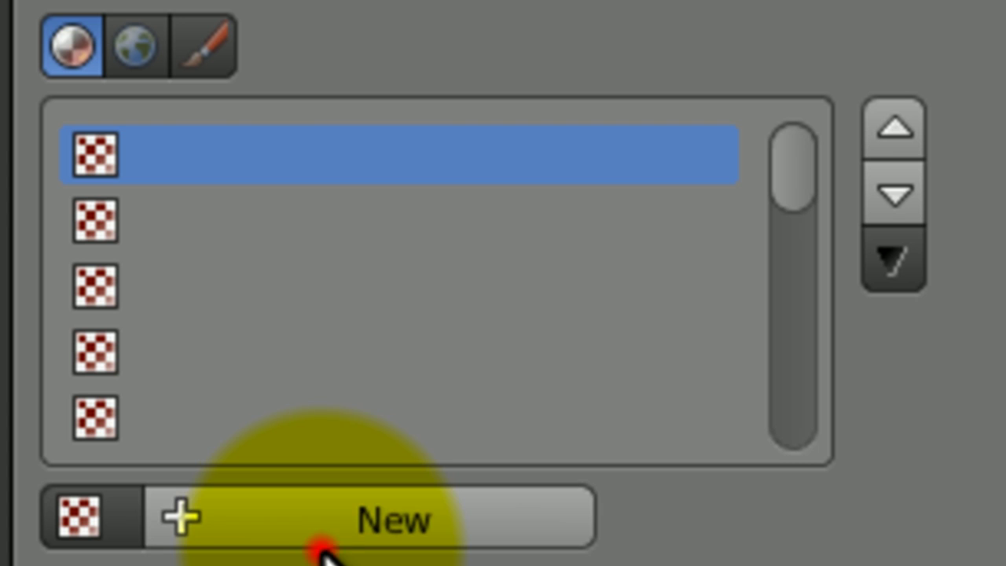
drag(994, 490, 955, 480)
click(377, 523)
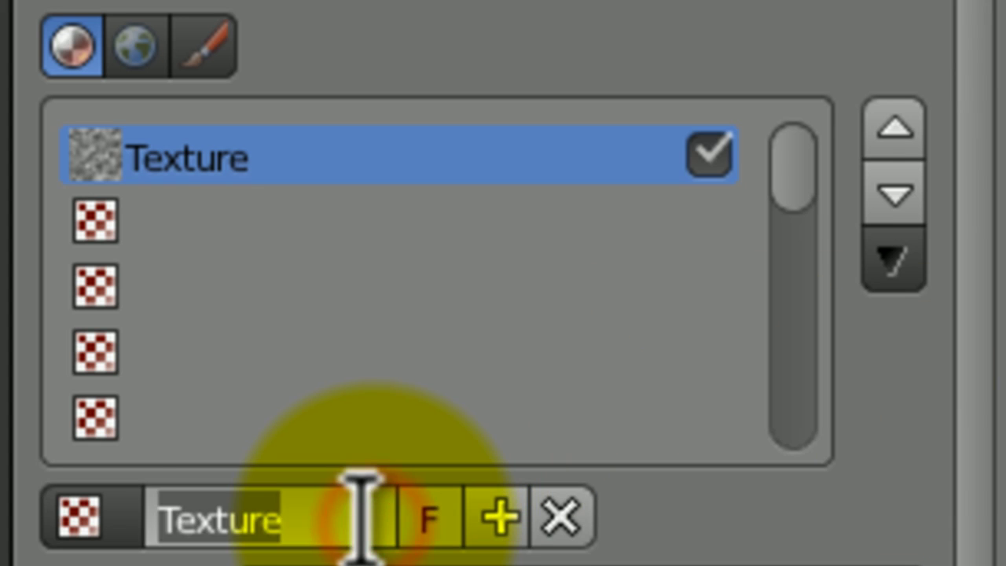
key(Return)
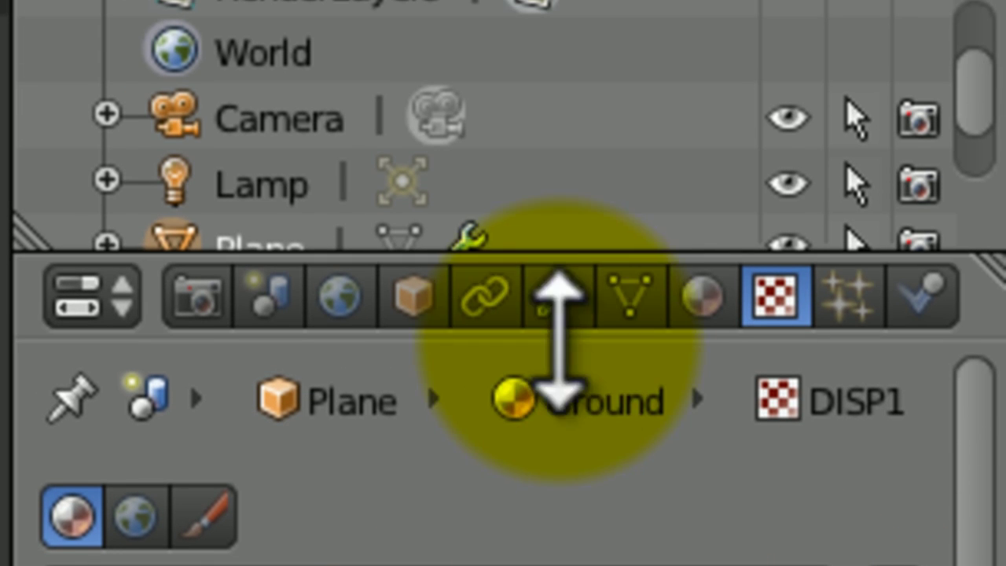
Add a Displace modifier to the plane and assign the DISP1 texture to it
click(558, 294)
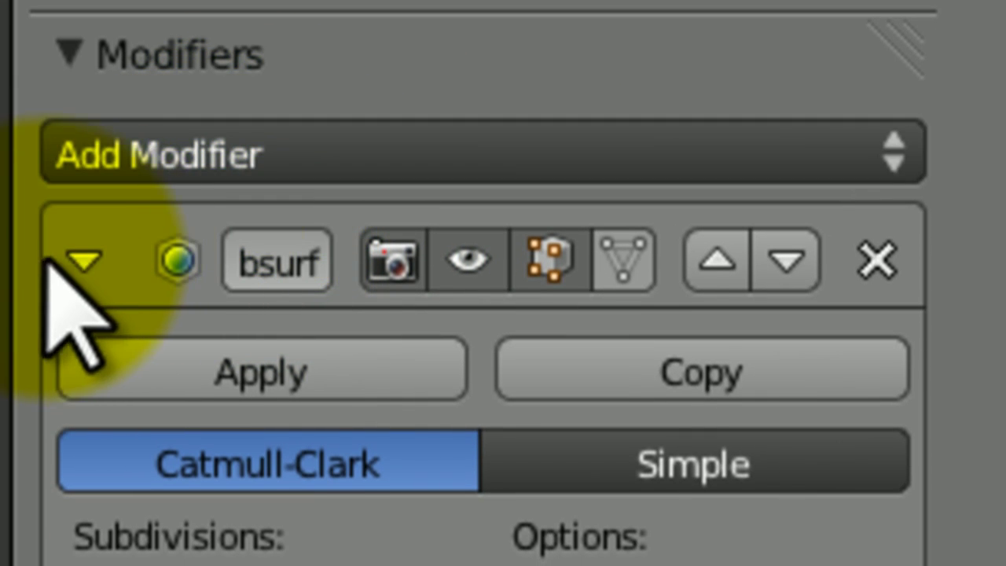
click(141, 153)
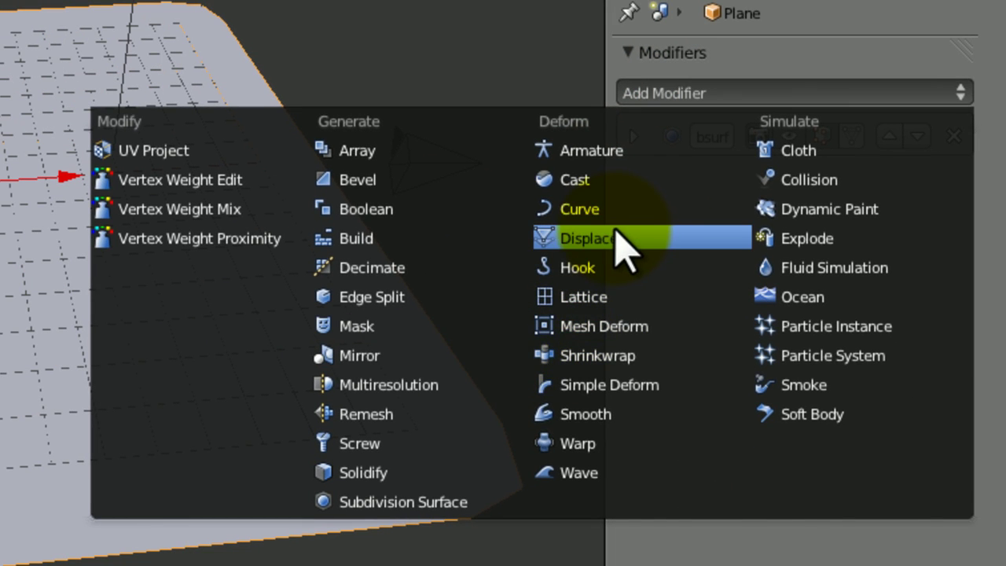
click(617, 238)
click(636, 297)
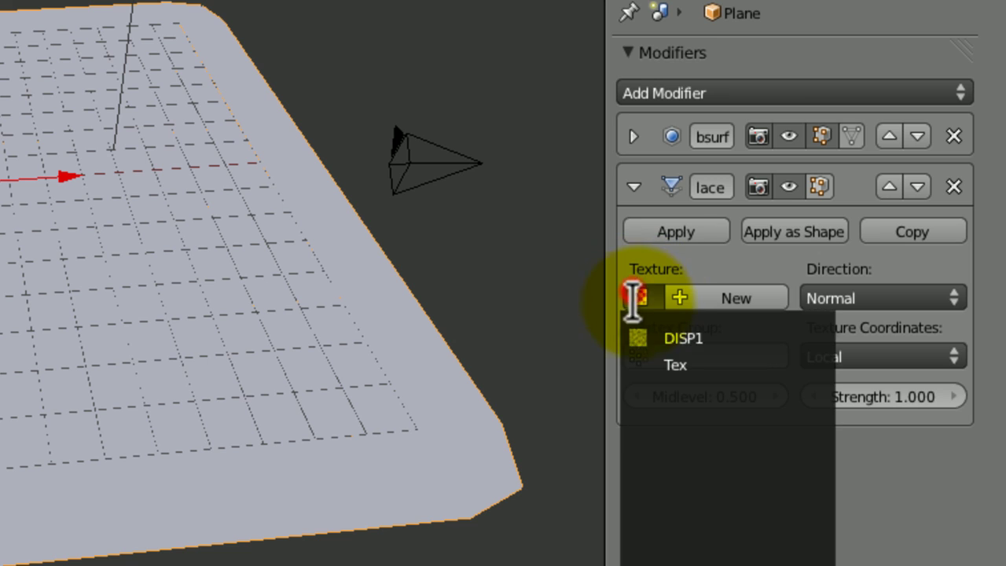
click(645, 336)
Set the Displace modifier's strength to 0.05 and save the file over the existing one
middle_drag(205, 260, 994, 424)
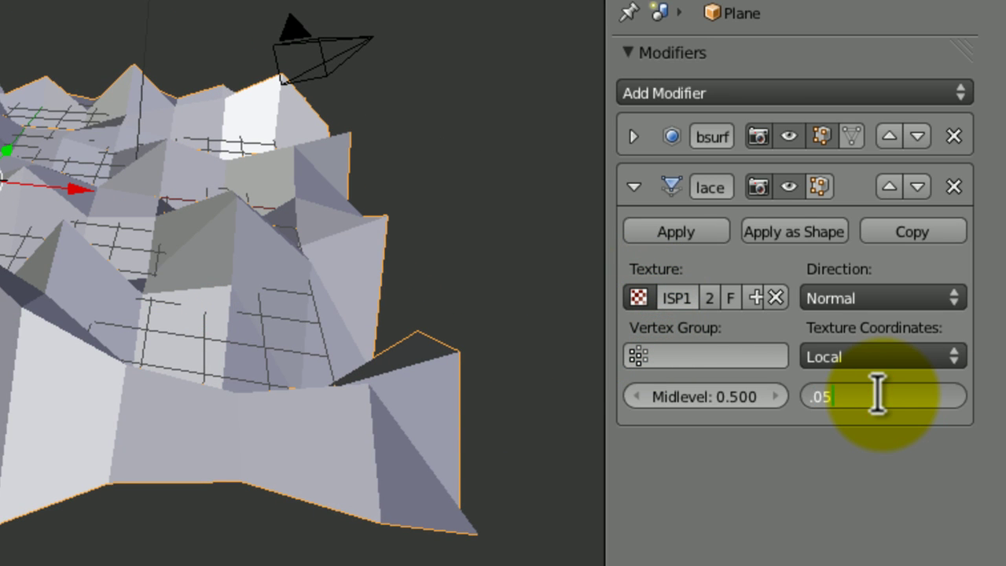
key(Return)
key(ctrl+s)
click(400, 195)
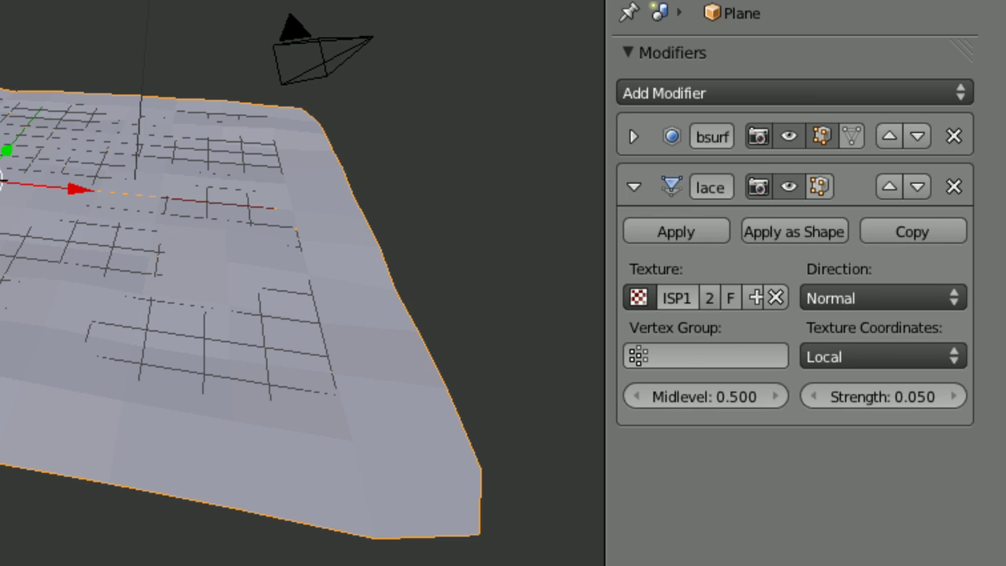
Reduce the noise size of the DISP1 clouds texture to 0.05
middle_drag(41, 265, 122, 372)
middle_drag(380, 370, 451, 288)
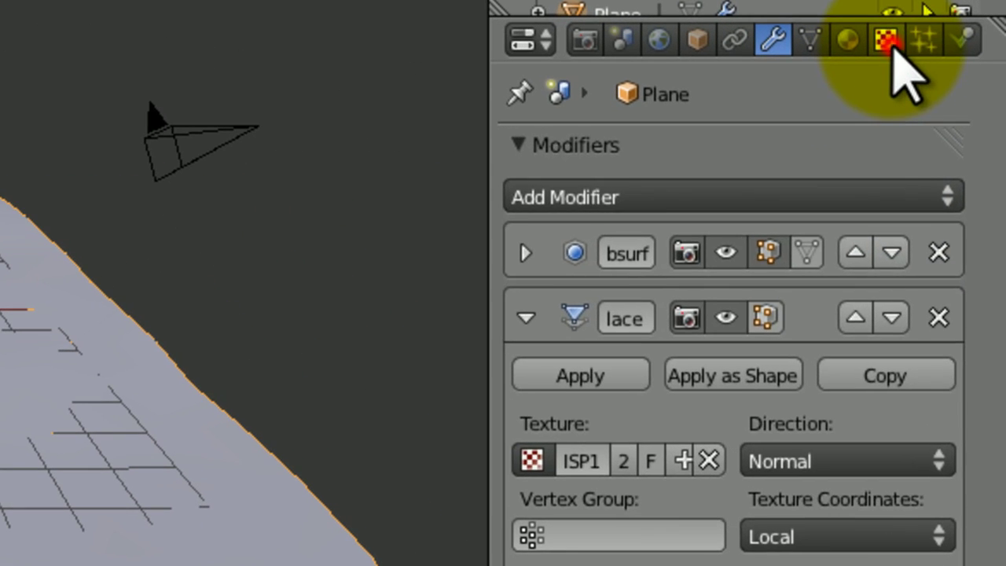
click(885, 41)
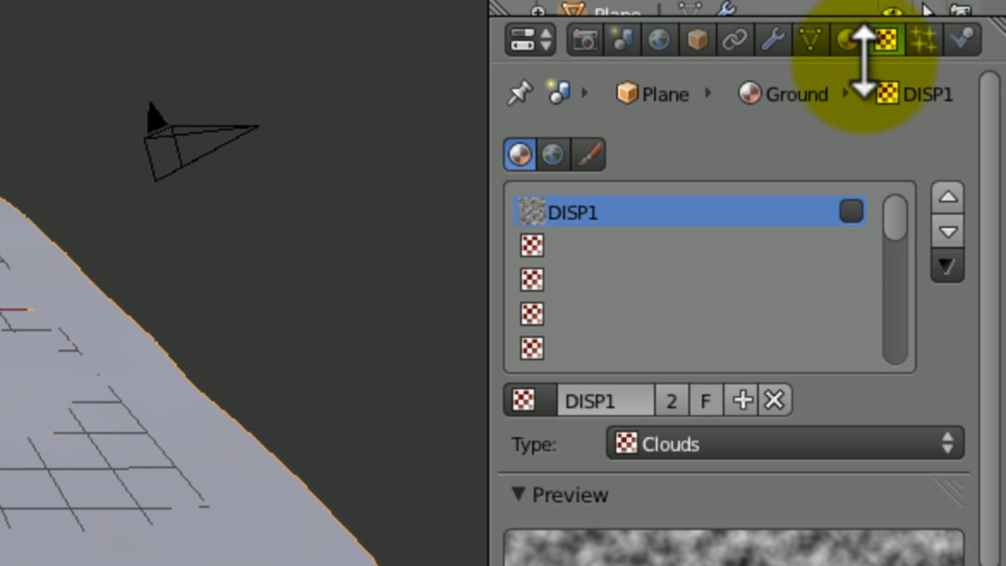
drag(996, 201, 990, 321)
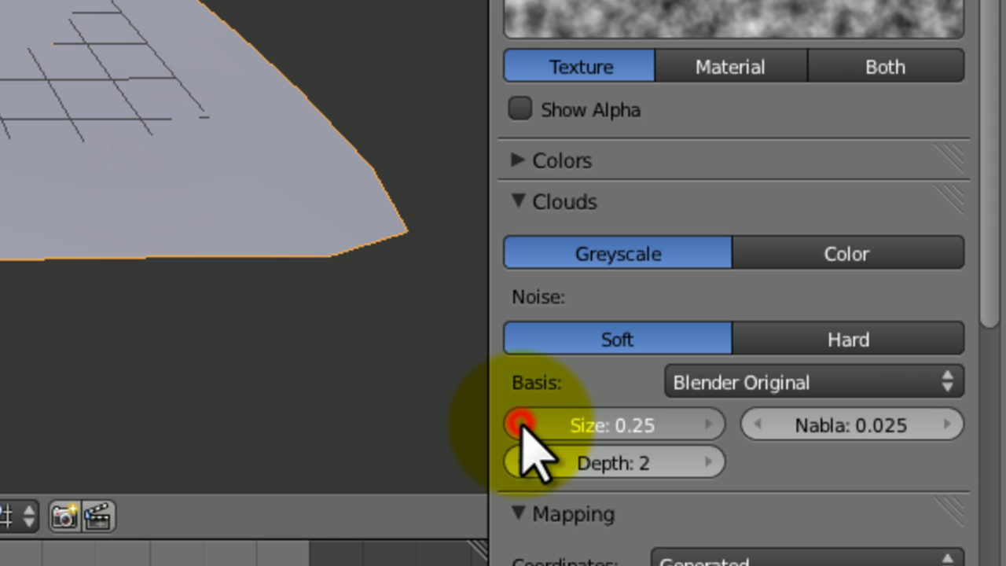
click(520, 424)
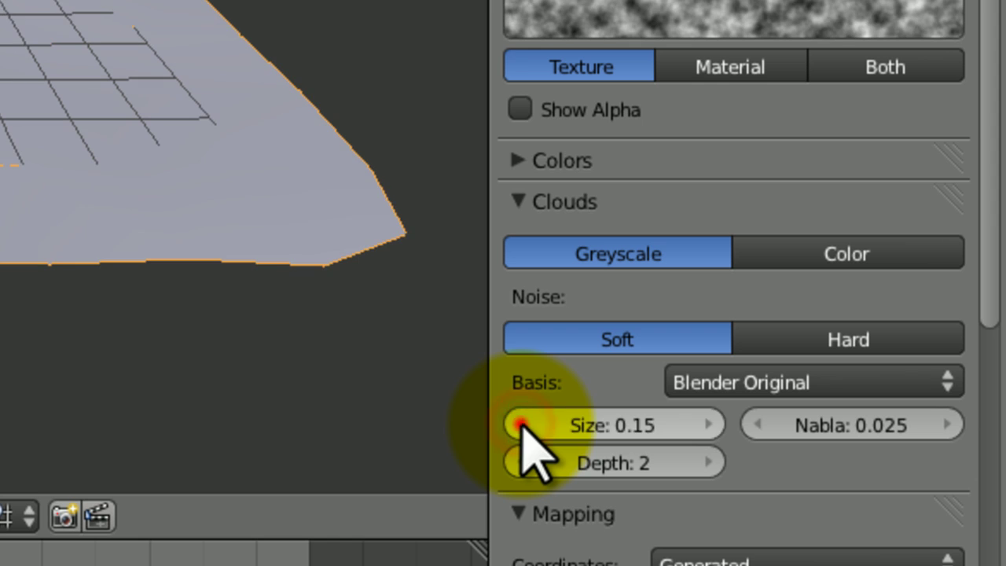
middle_drag(71, 22, 58, 249)
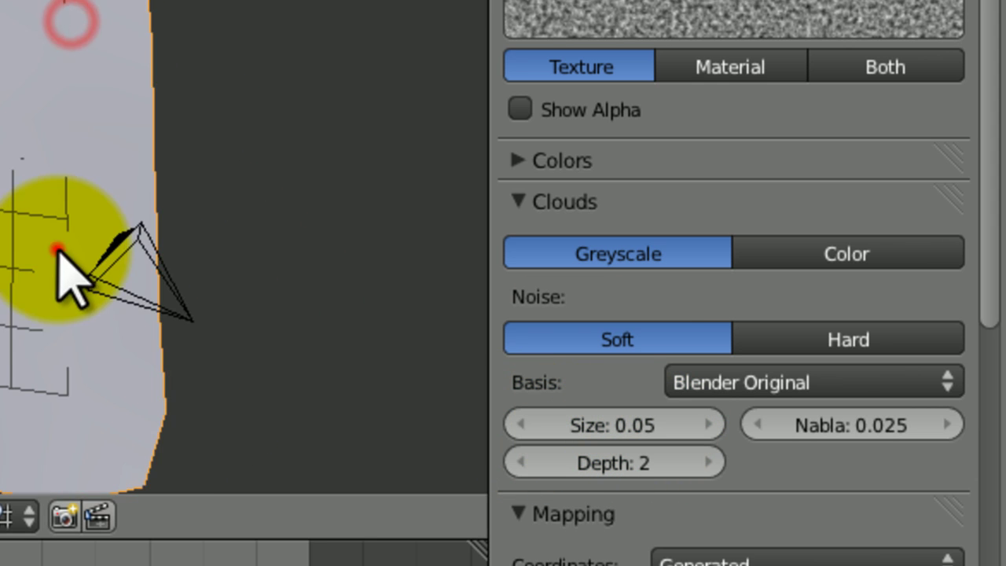
Save the scene over the existing blend file
middle_drag(57, 308, 134, 101)
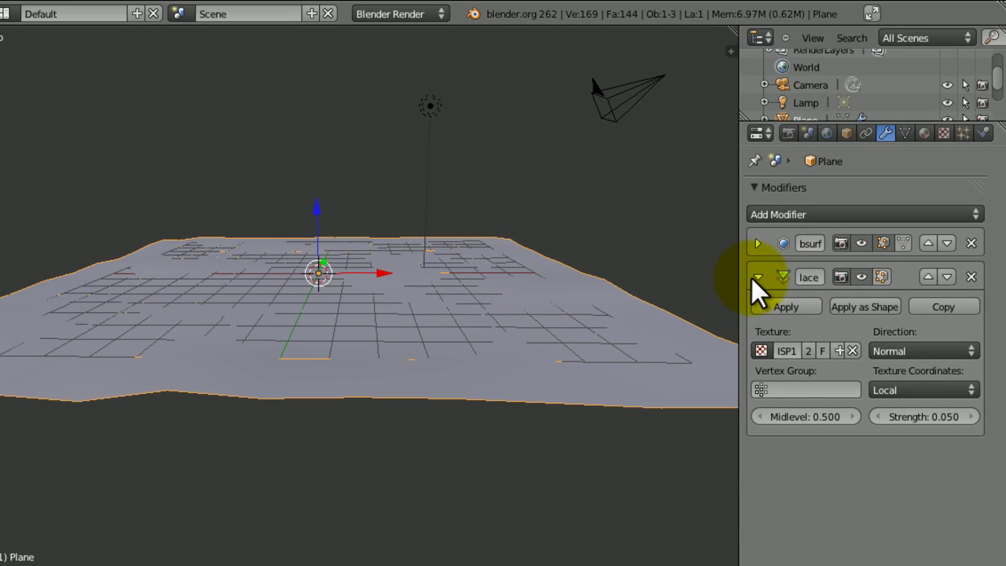
middle_drag(644, 306, 541, 291)
key(ctrl+s)
click(462, 322)
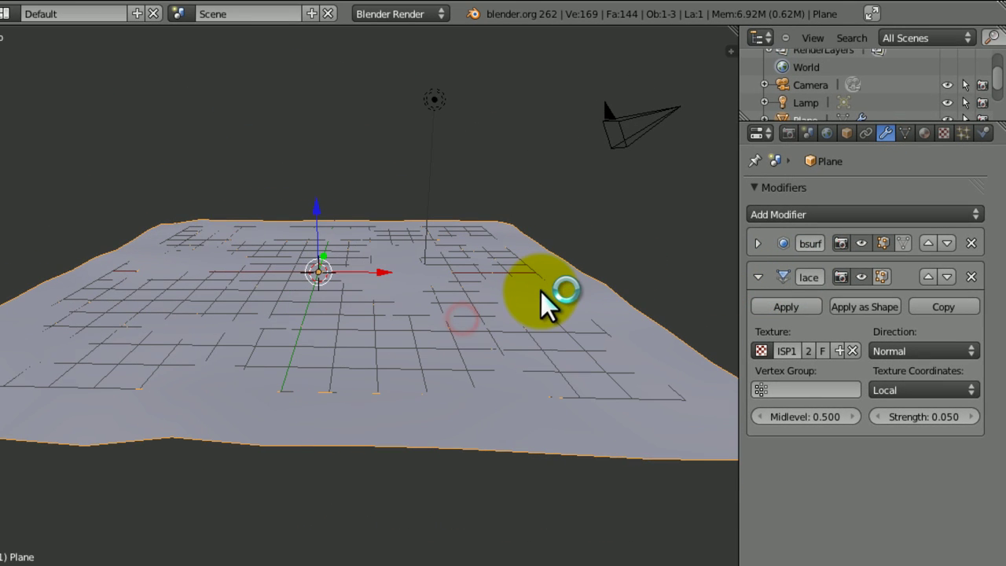
Subdivide all faces of the plane's mesh again and return to object mode
click(756, 277)
key(Tab)
key(w)
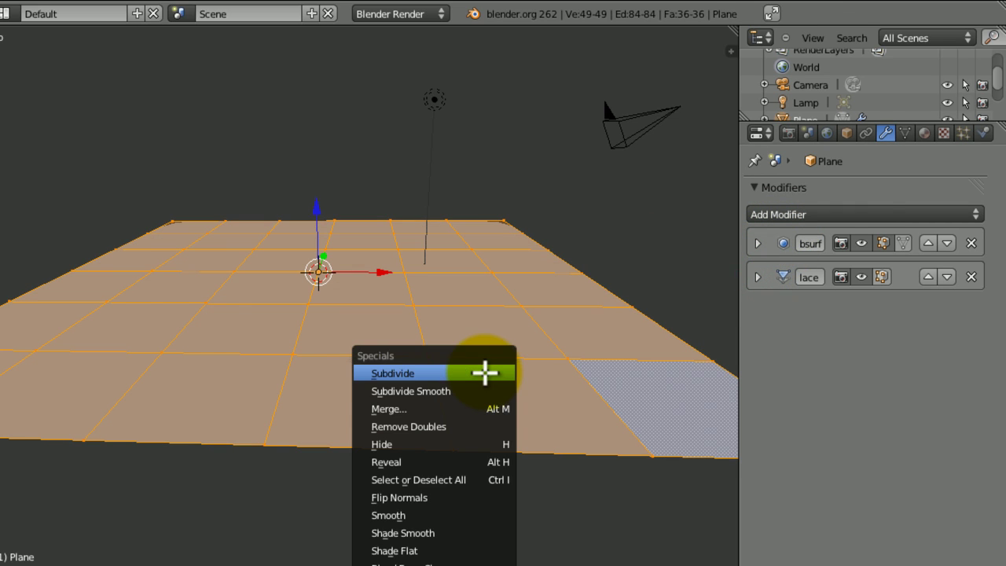
click(484, 372)
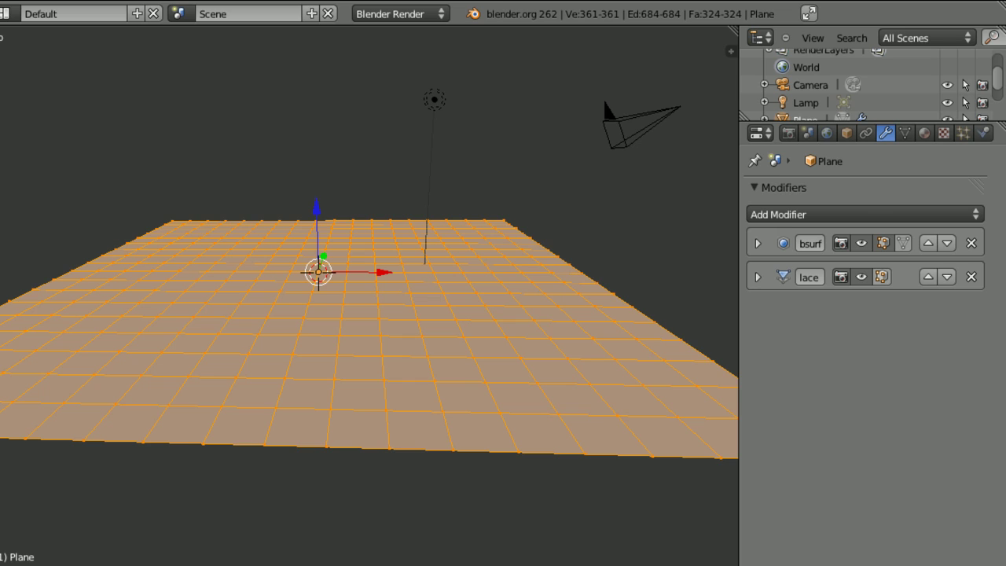
key(Tab)
mouse_move(557, 342)
middle_down()
mouse_move(454, 338)
mouse_move(415, 318)
mouse_move(405, 288)
middle_up()
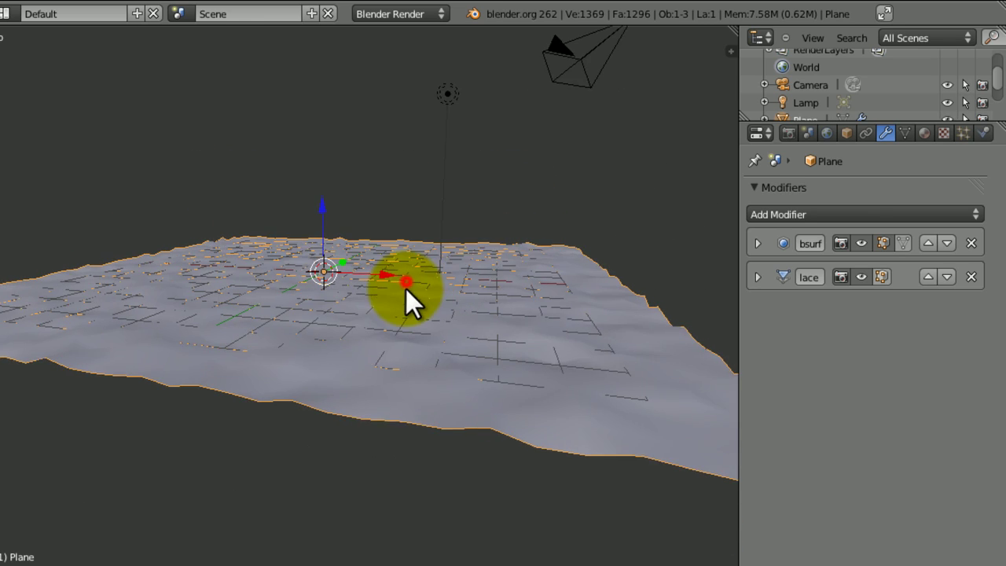
Set the DISP1 clouds texture's noise depth to 5 and its size to 0.1
click(946, 133)
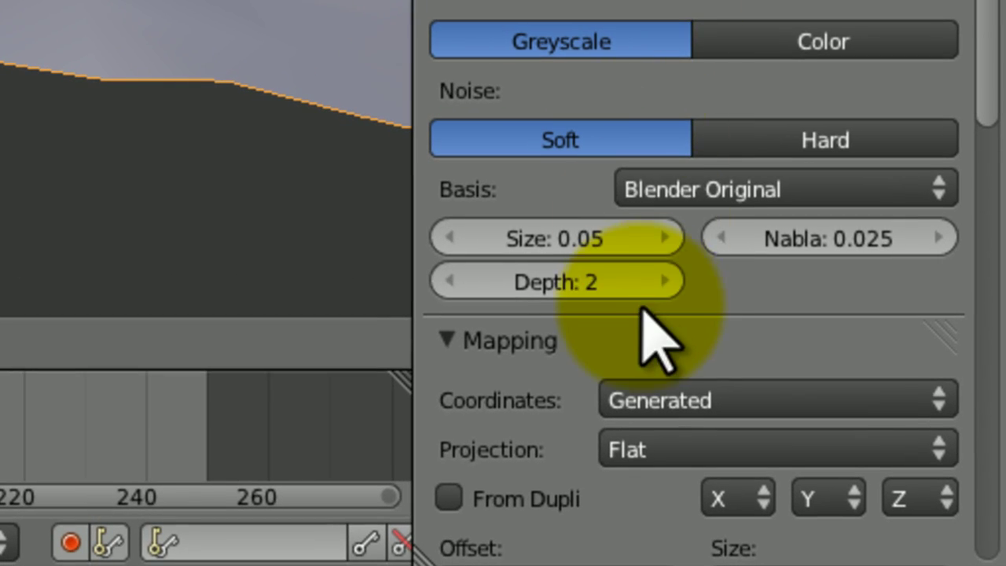
double_click(660, 287)
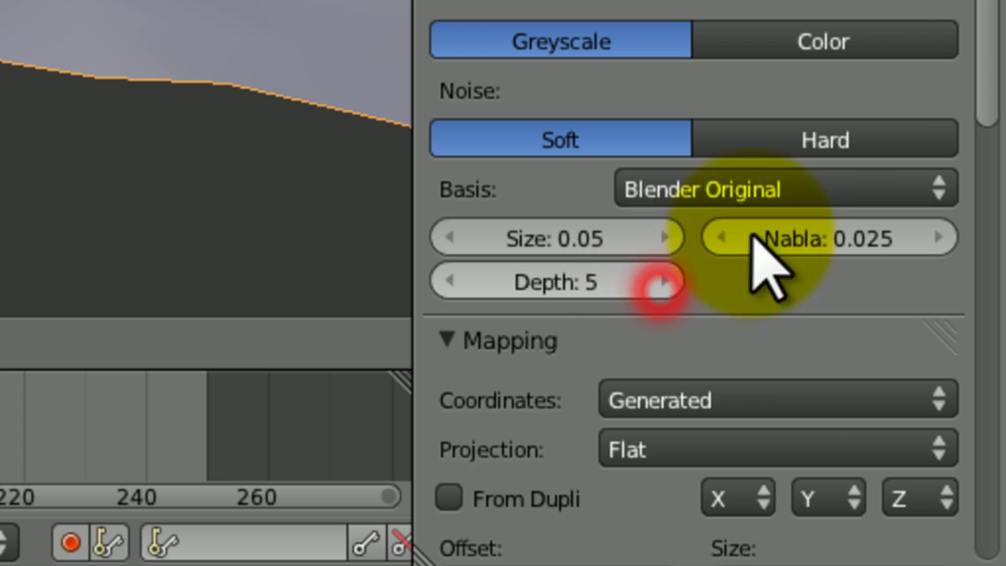
click(563, 233)
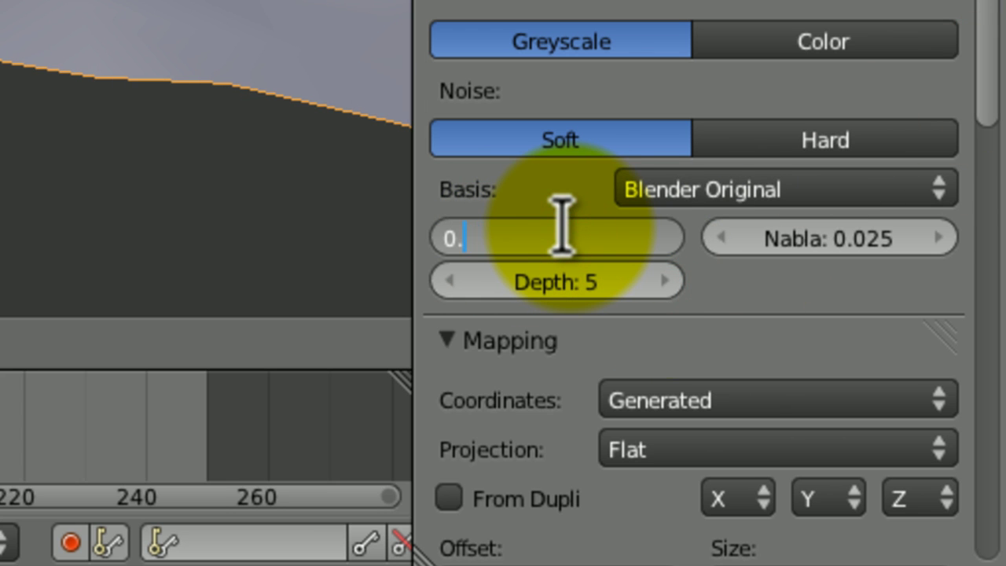
text(0.1)
key(Return)
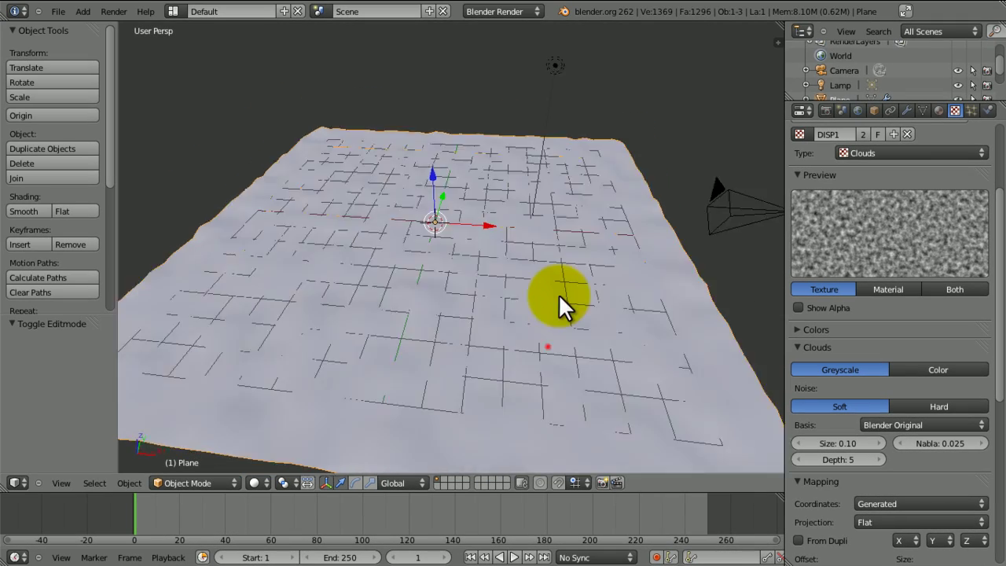
middle_drag(560, 297, 561, 288)
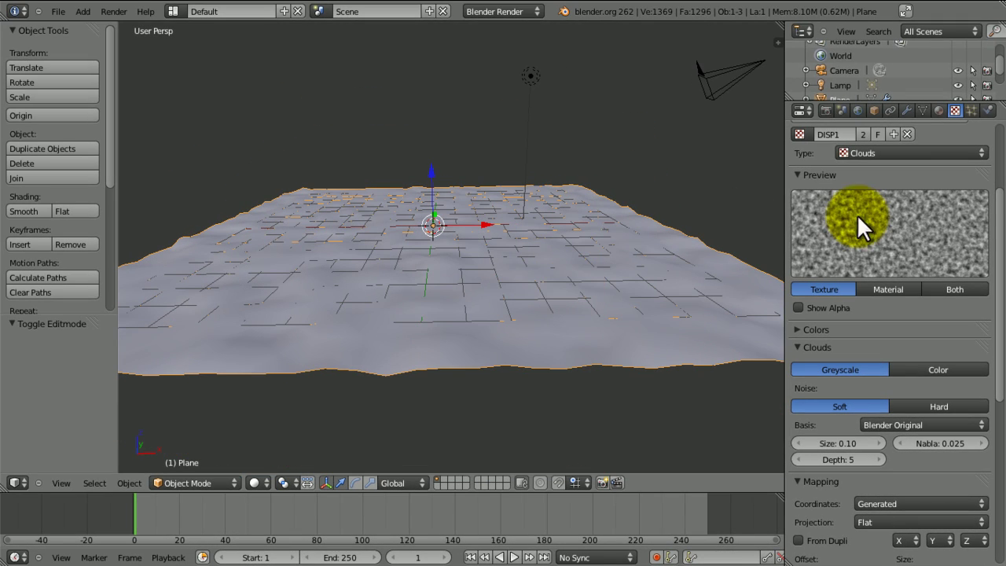
Create a second clouds texture in the slot below DISP1 and set its noise depth to 0
drag(996, 223, 982, 126)
click(834, 199)
click(823, 266)
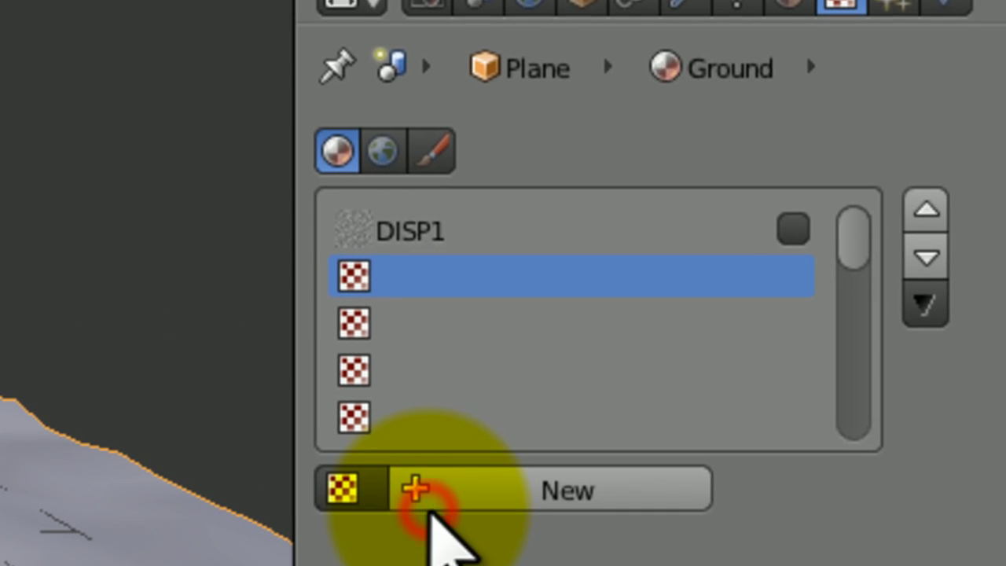
drag(990, 519, 992, 565)
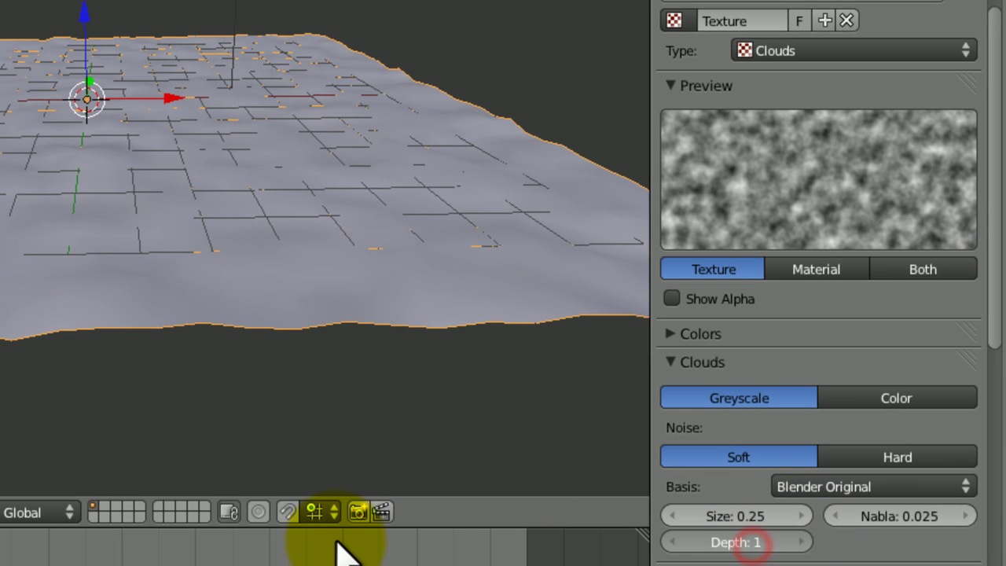
drag(336, 540, 326, 547)
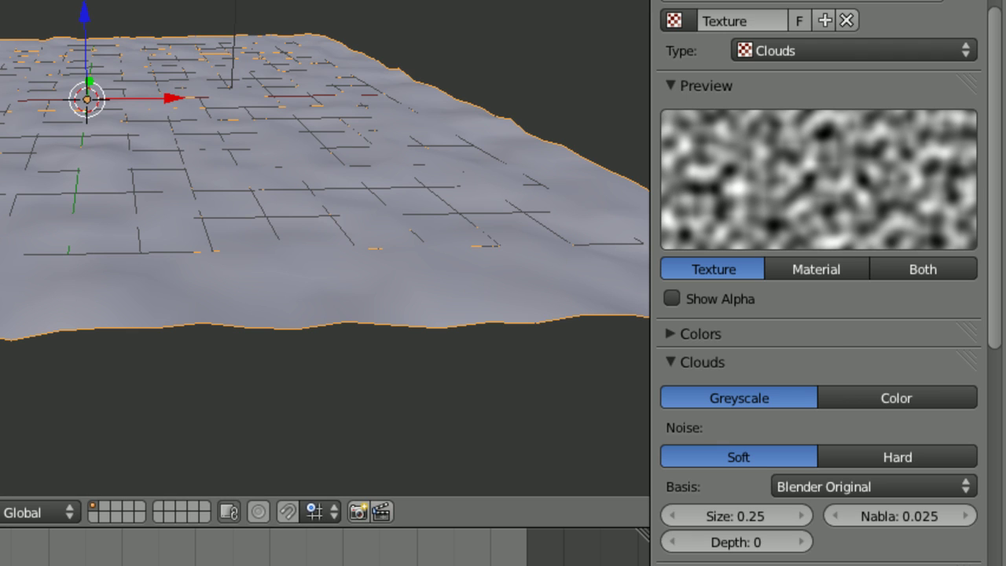
Add a second Displace modifier to the plane, driven by the new clouds texture, with a strength of 0.05
click(809, 2)
click(719, 23)
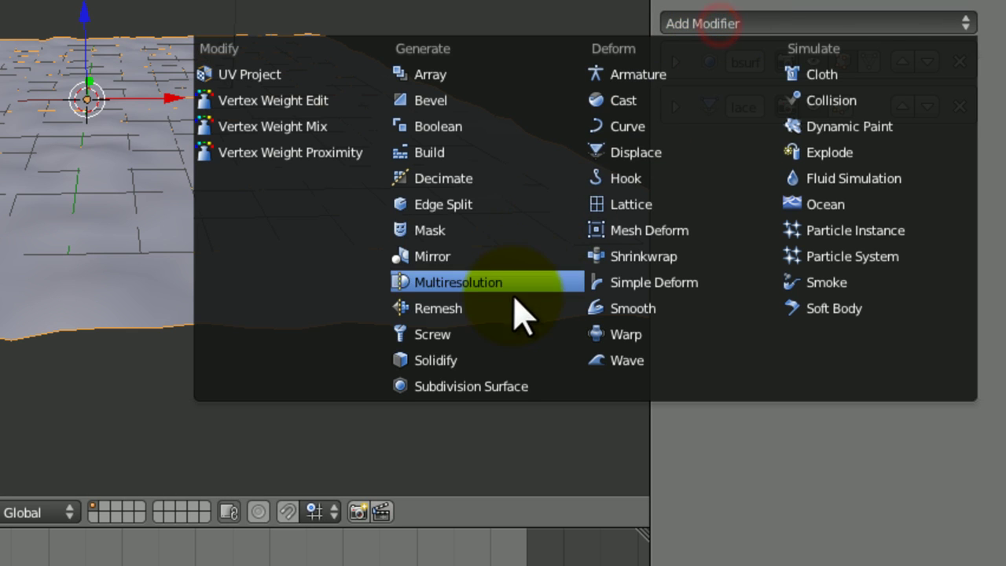
click(640, 153)
click(679, 250)
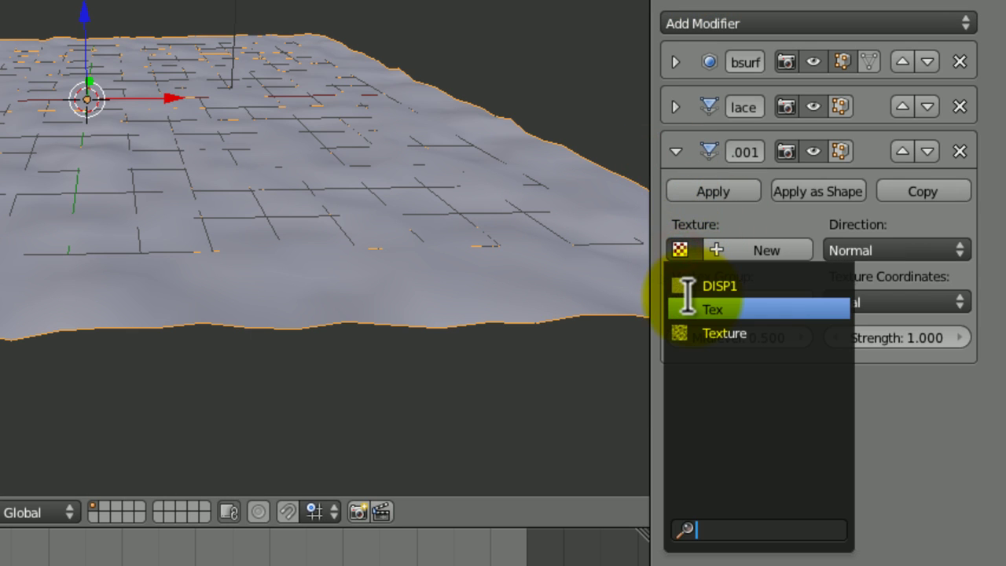
click(696, 328)
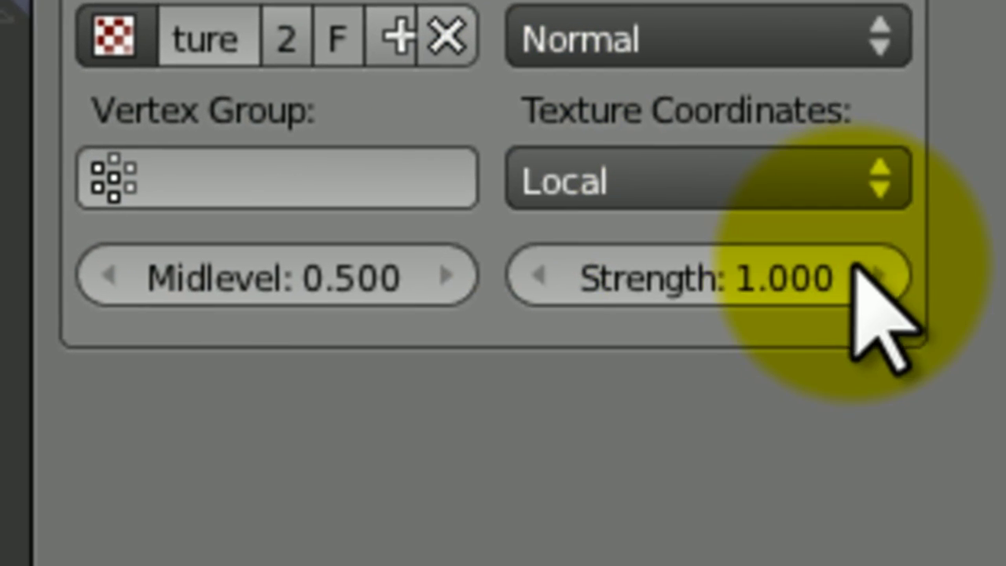
click(914, 341)
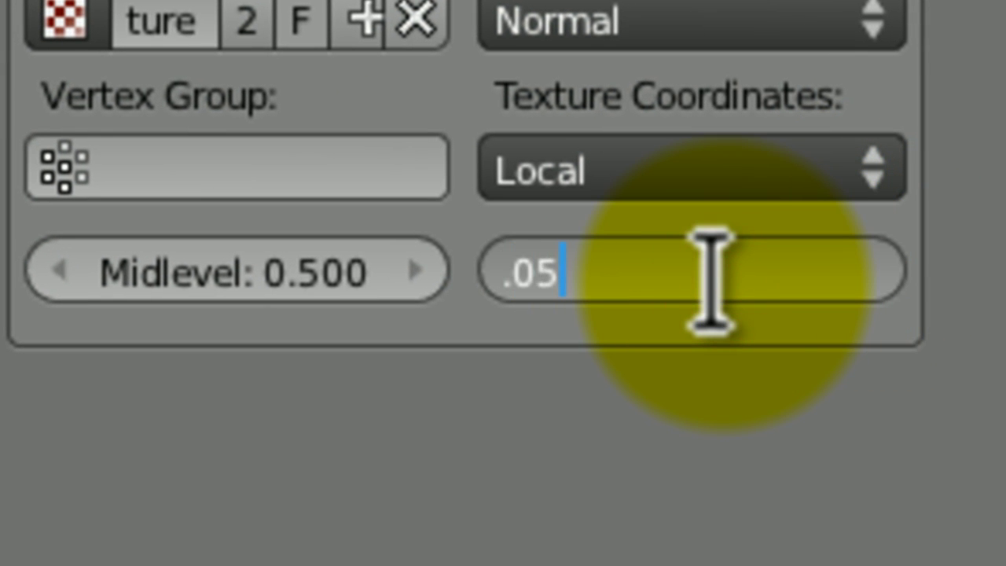
key(Return)
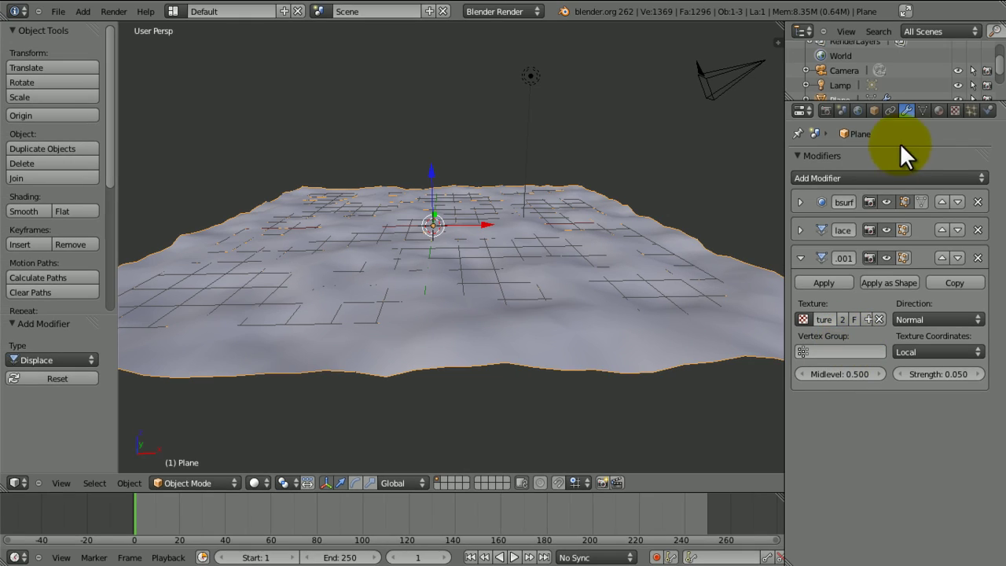
Set the second clouds texture's noise size to 0.3 and save over the existing file
click(956, 108)
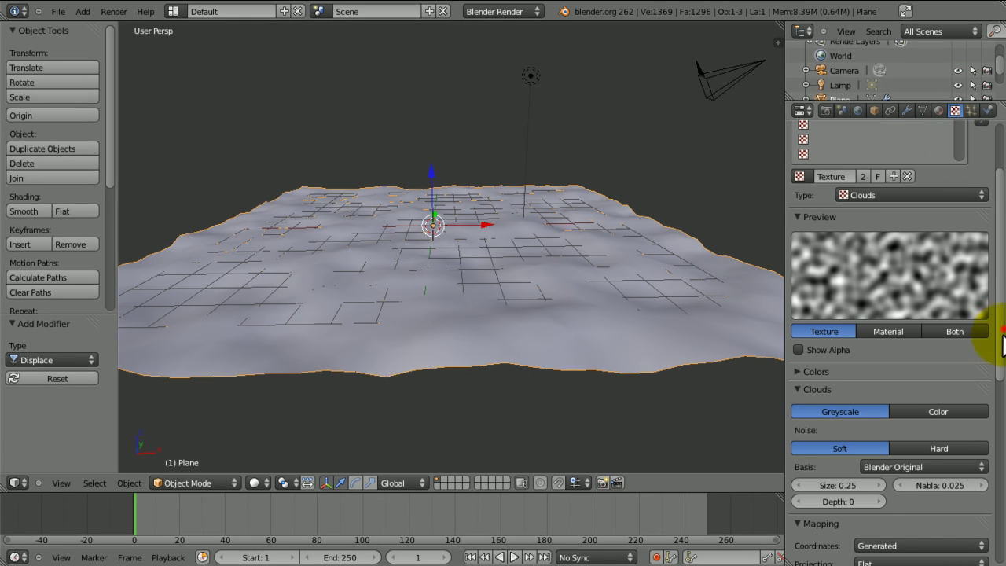
drag(1002, 333, 1001, 354)
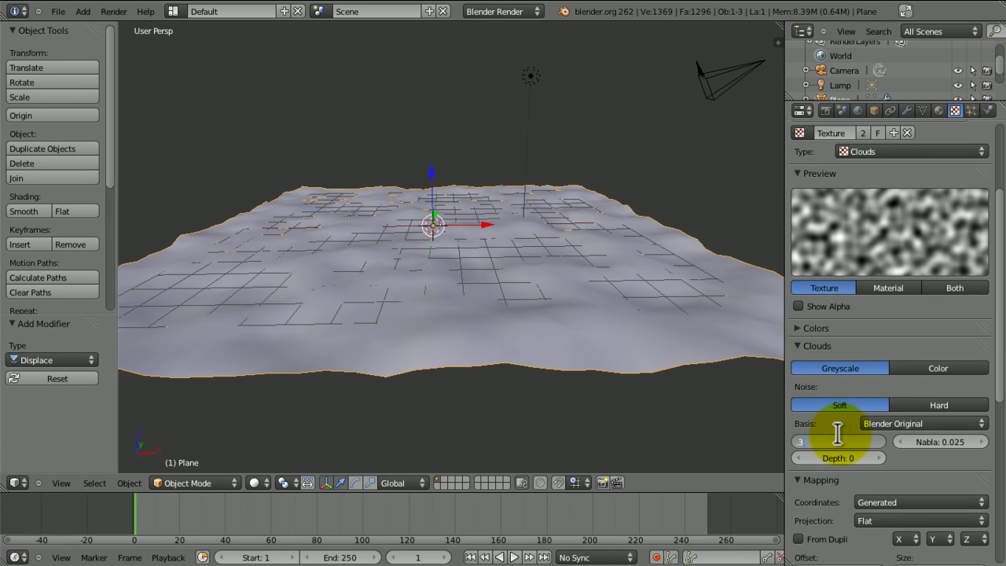
key(Return)
middle_drag(689, 332, 718, 400)
key(ctrl+s)
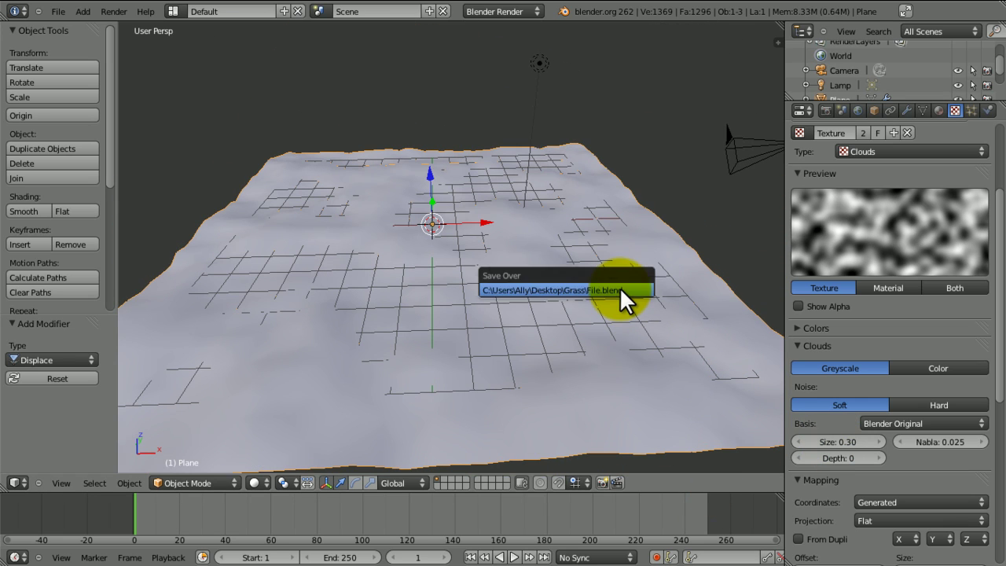
click(619, 290)
Add another Subdivision Surface modifier below the two Displace modifiers and set its render subdivisions to 1
click(906, 109)
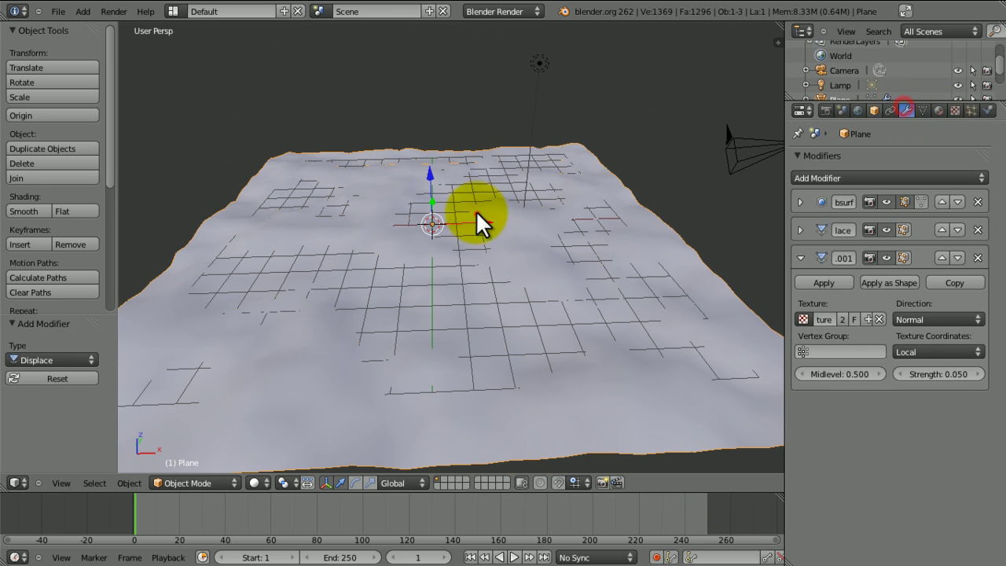
middle_drag(475, 210, 477, 185)
click(799, 256)
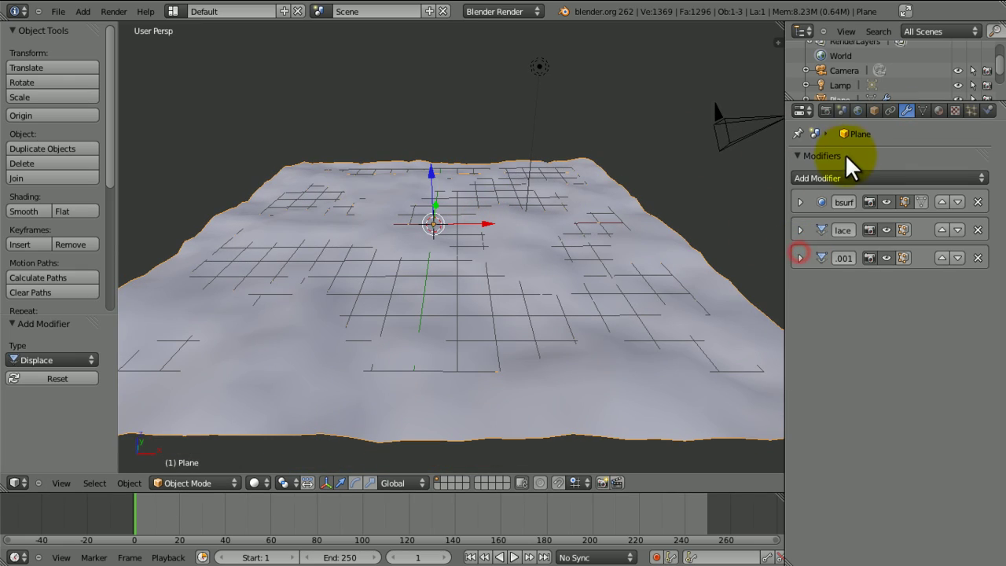
click(841, 177)
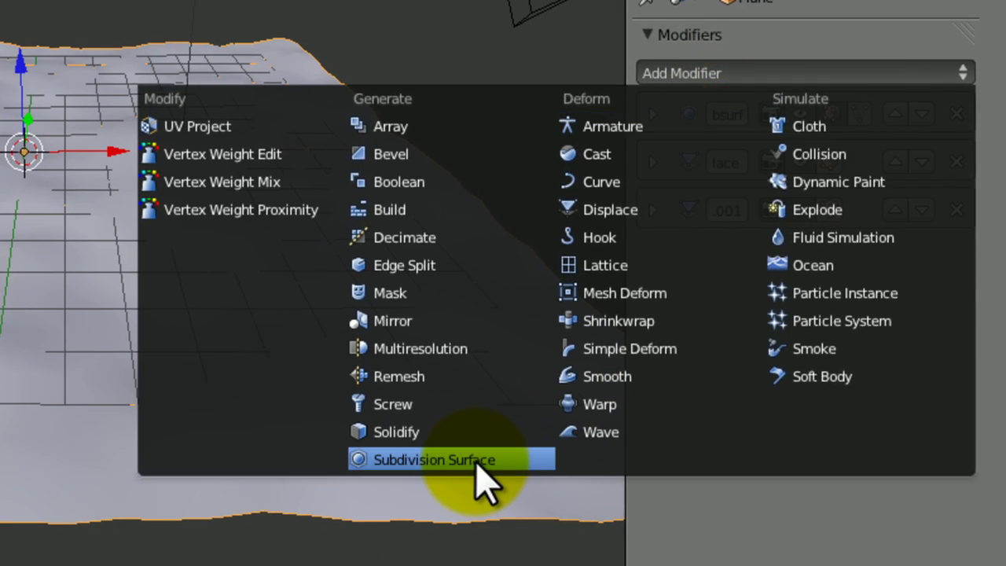
click(476, 462)
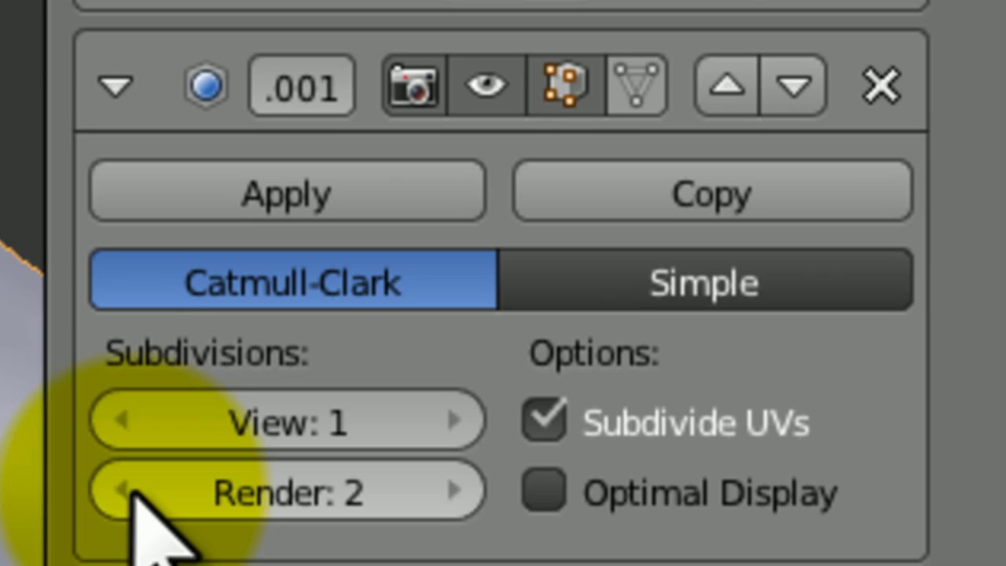
click(124, 490)
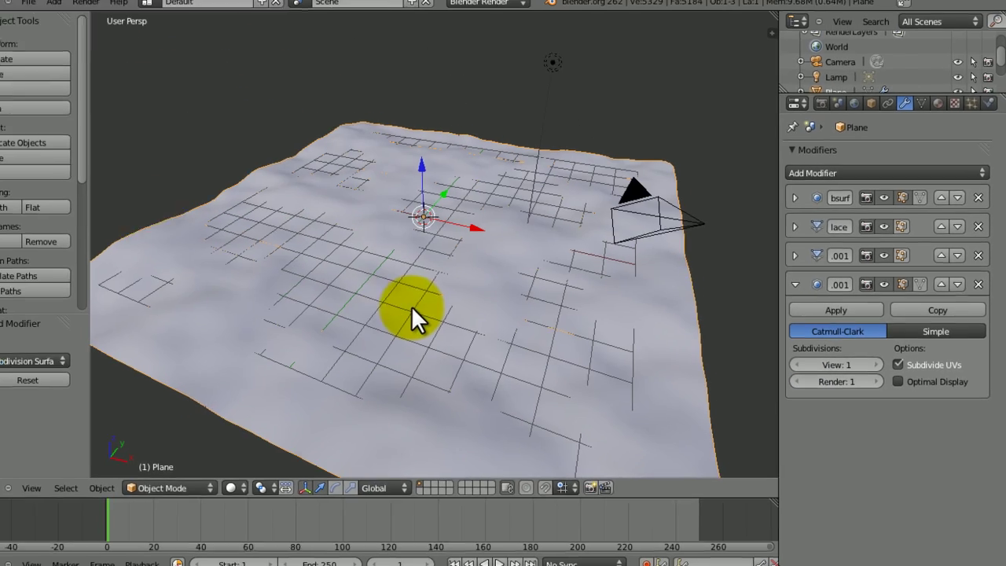
key(space)
key(Escape)
Switch to the front view of the terrain and align the camera to that view
middle_drag(433, 299, 465, 275)
key(KP_1)
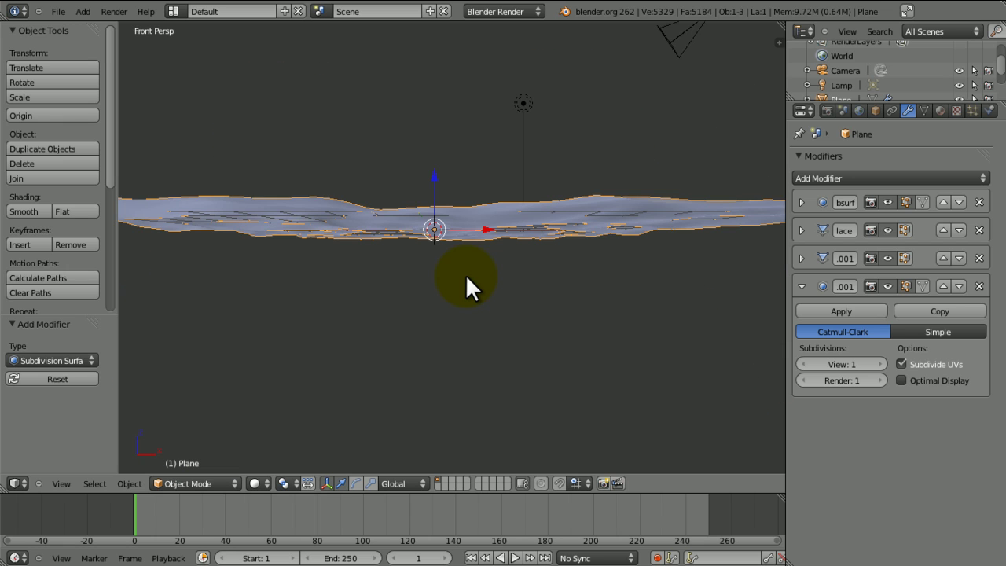
key(ctrl+alt+KP_0)
Move the camera up and closer to the terrain, to about X -0.1, Y -14.82, Z 2.64
right_click(461, 340)
key(g)
key(z)
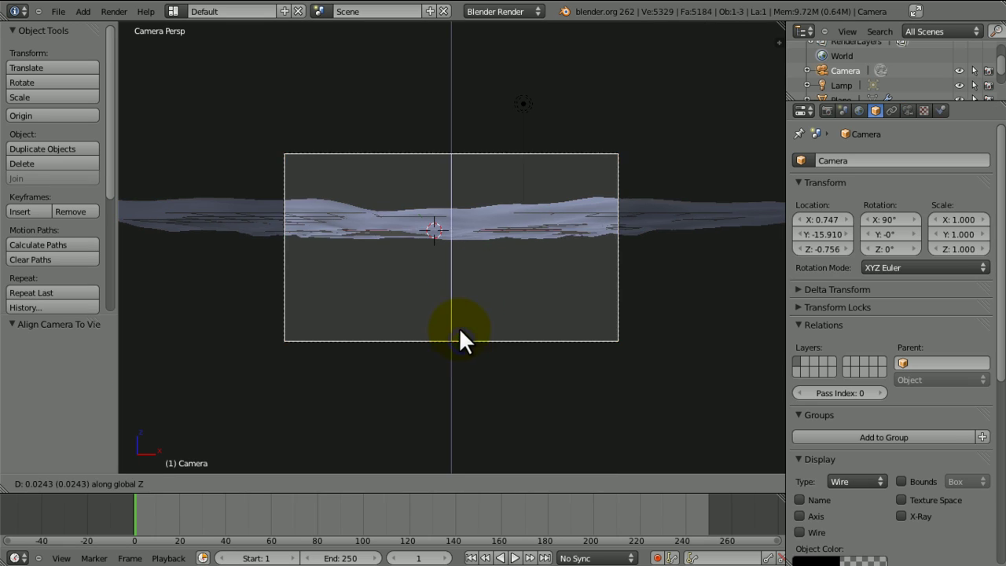
click(432, 135)
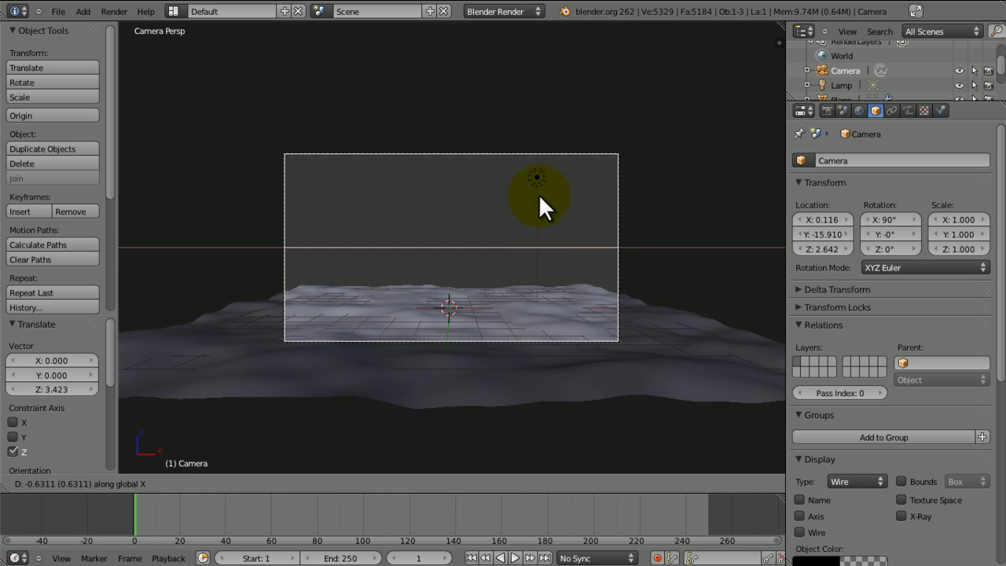
key(y)
click(539, 226)
Tilt the camera down about 10 degrees around the global X axis
key(r)
key(x)
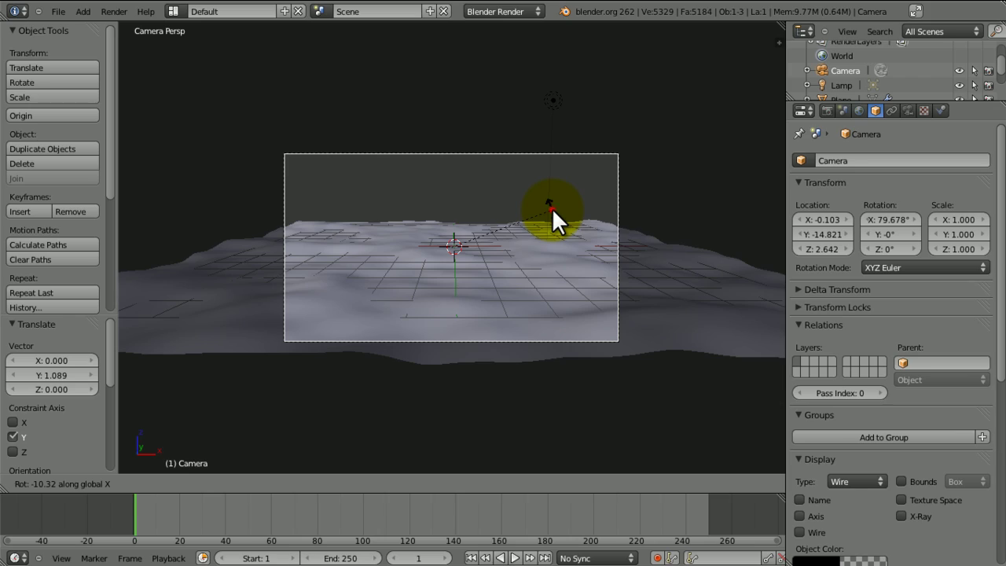
click(552, 208)
Raise the camera's focal length to about 47.3 mm and reposition it along Y so the ground fills the lower frame
click(908, 111)
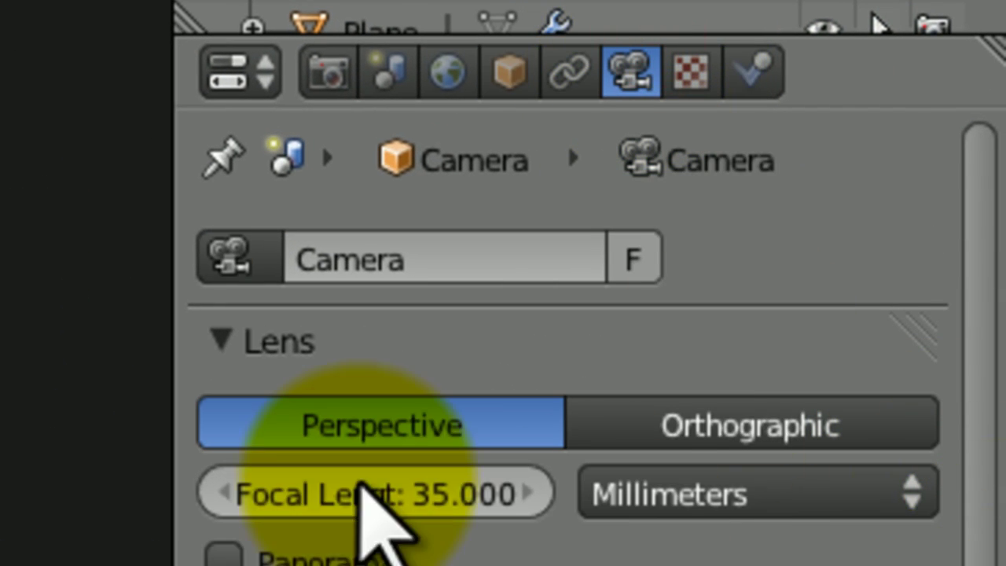
drag(363, 481, 445, 476)
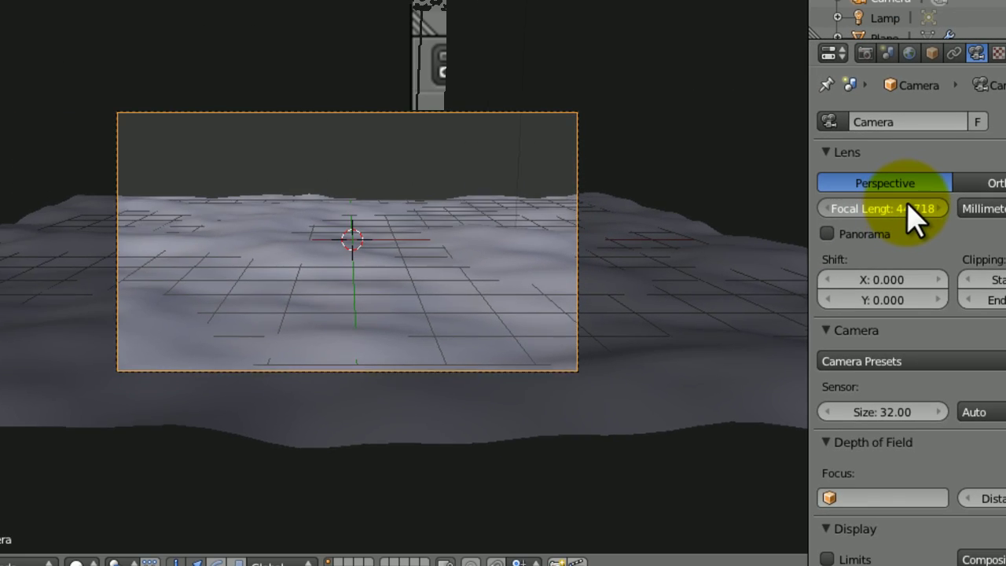
drag(908, 206, 910, 208)
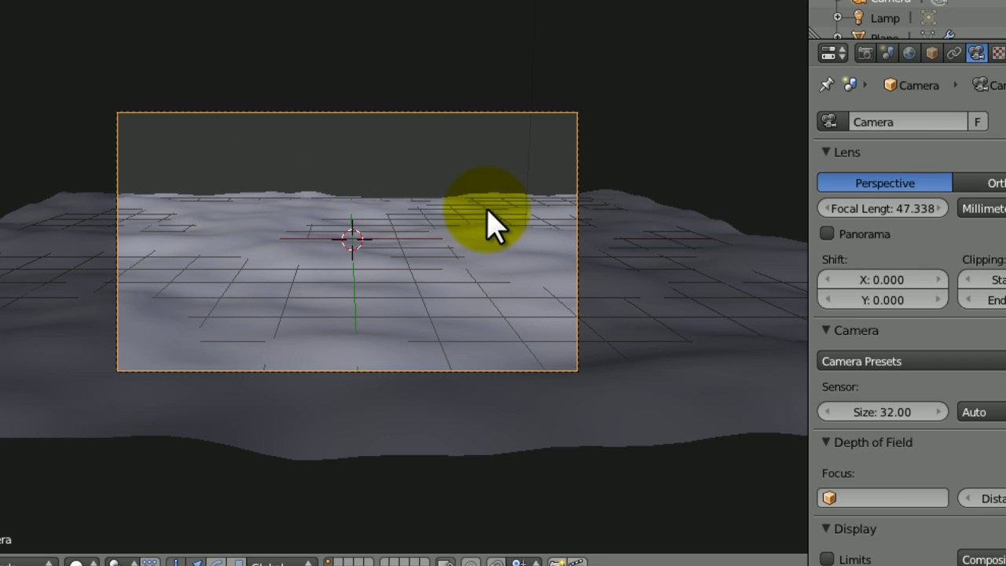
key(g)
key(y)
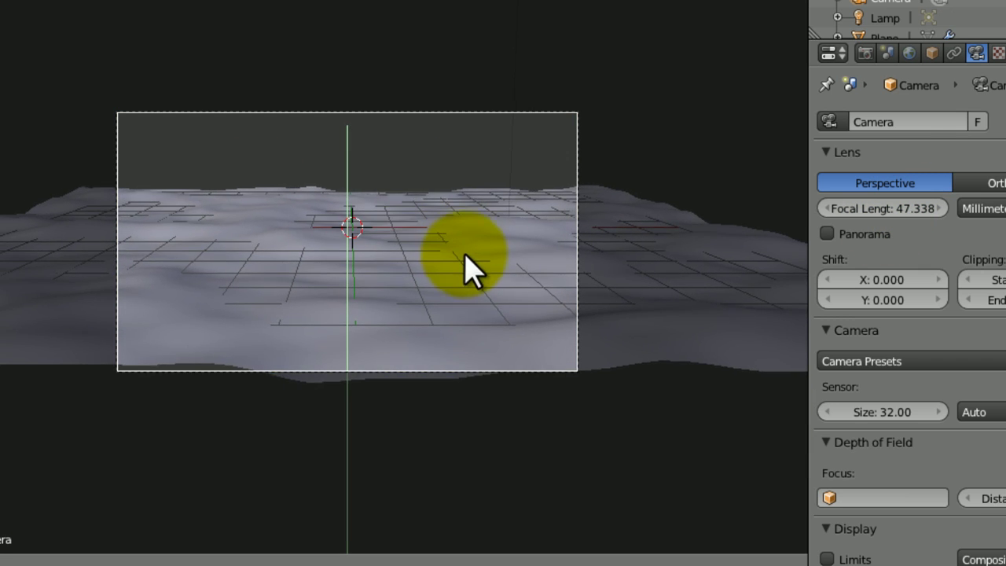
click(461, 232)
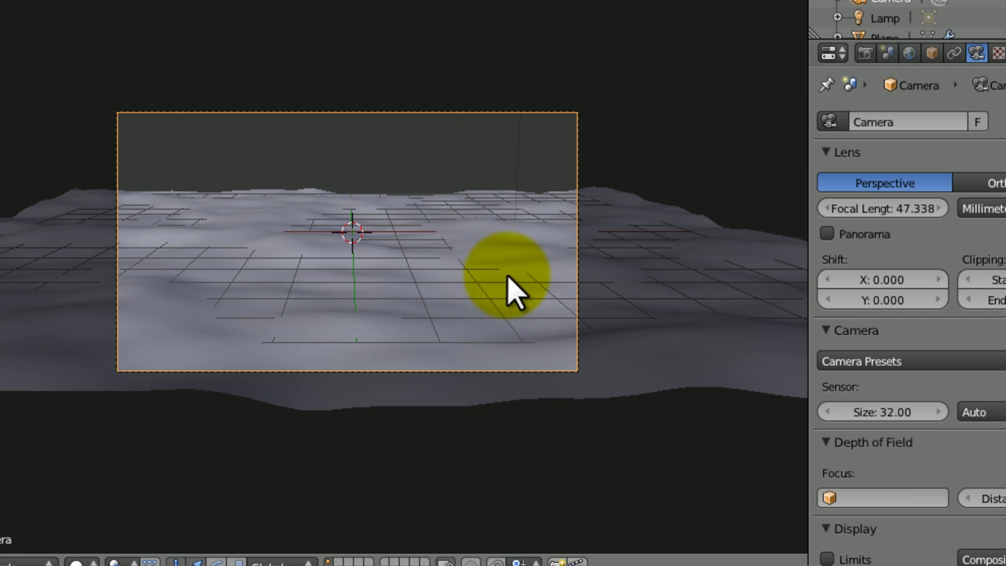
Tilt the camera further down around X and move it along Y until the ground fills the whole frame
key(r)
key(x)
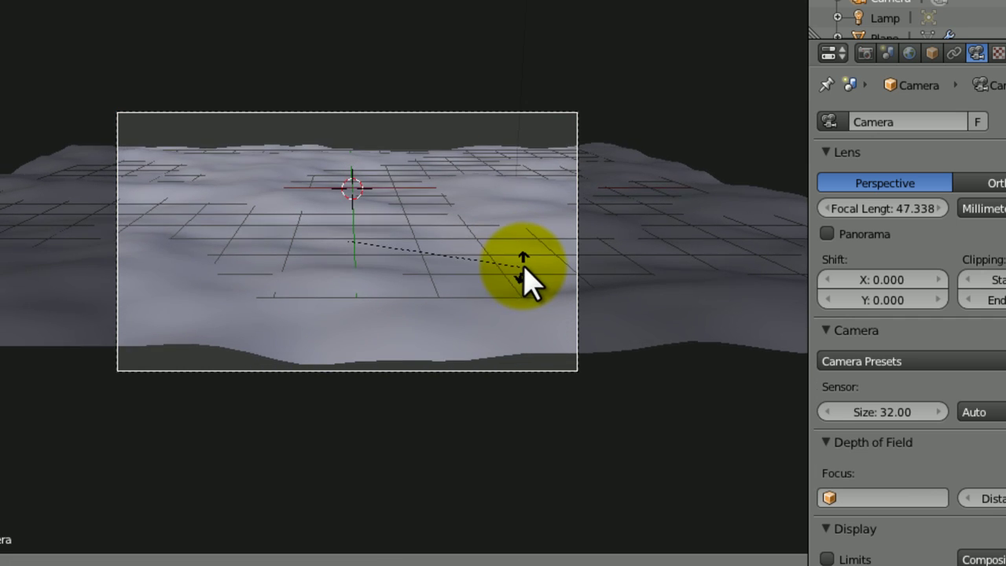
click(532, 262)
key(g)
key(y)
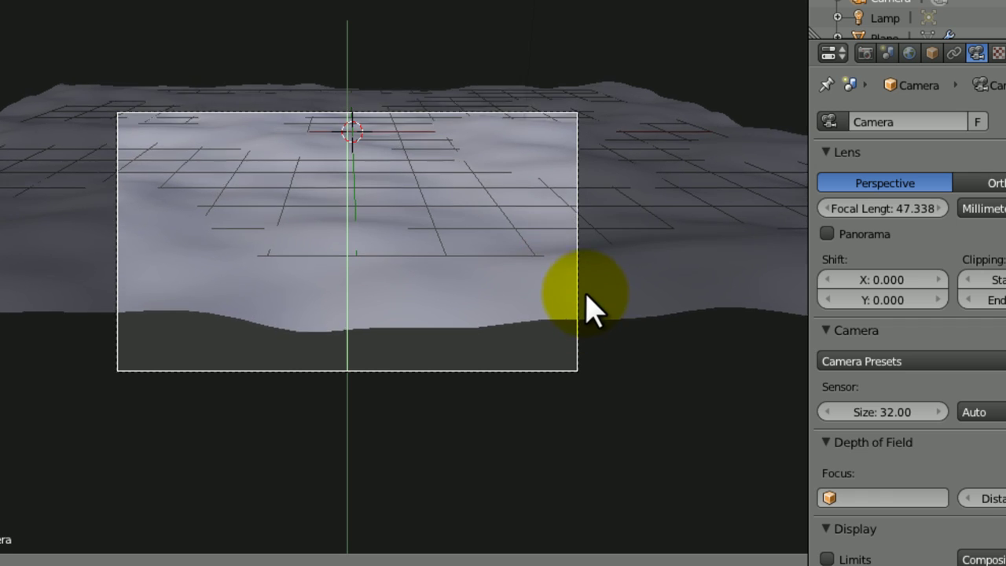
click(574, 269)
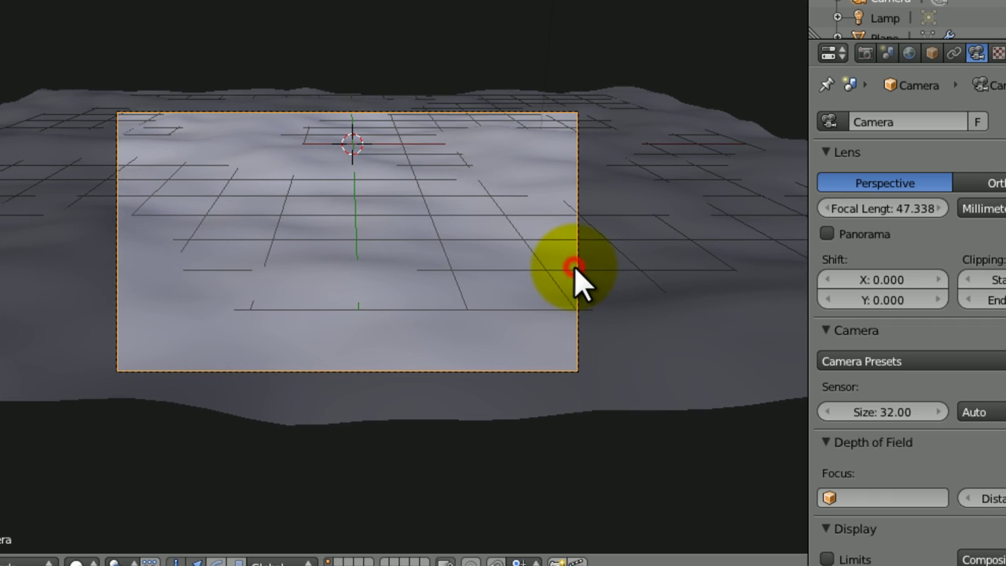
Check the terrain from a higher angle, return to the camera view and save the file
middle_drag(439, 206, 438, 265)
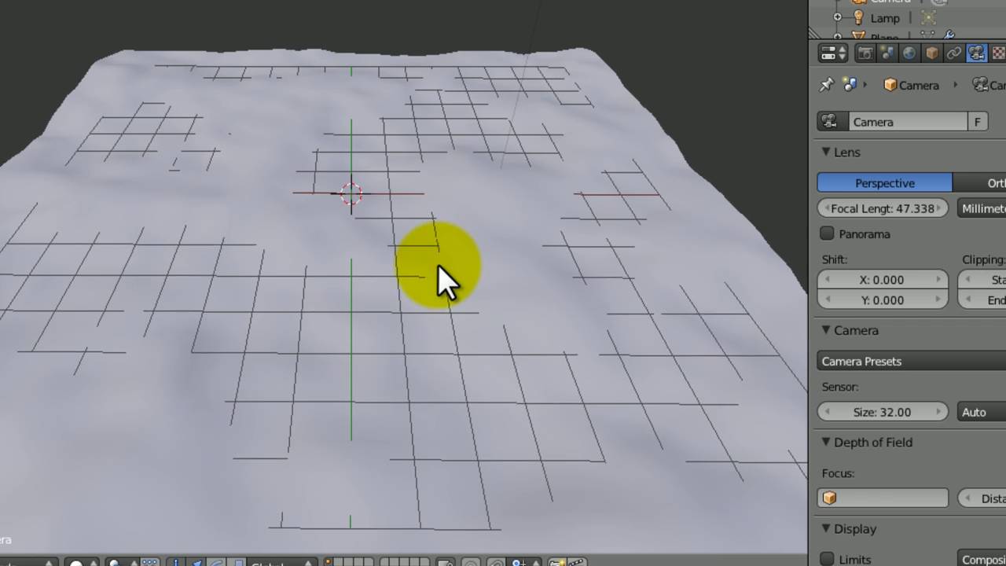
key(KP_0)
key(ctrl+s)
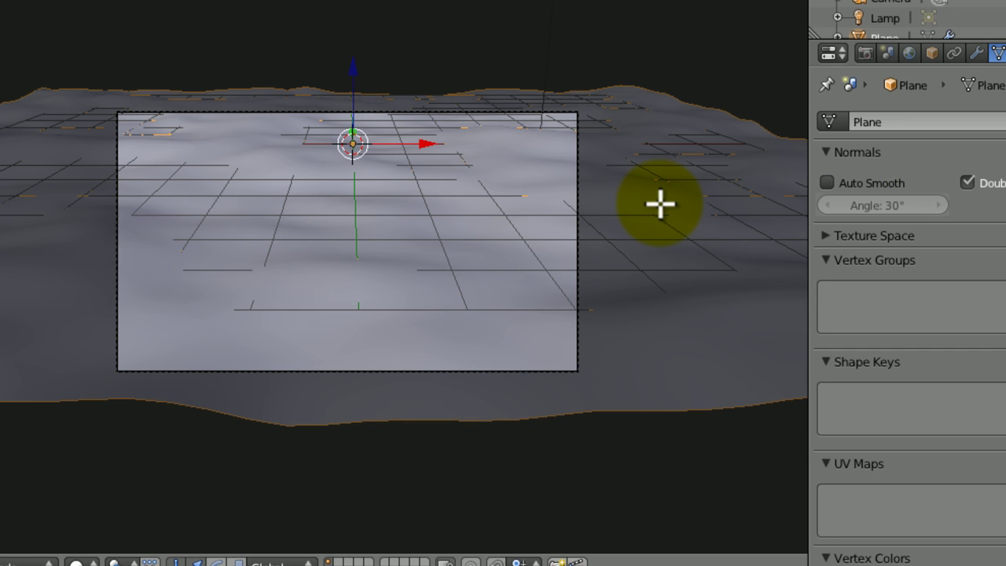
Deselect all of the plane's vertices in Edit Mode, return to Object Mode and save the file
key(Tab)
shift+middle_drag(678, 234, 144, 225)
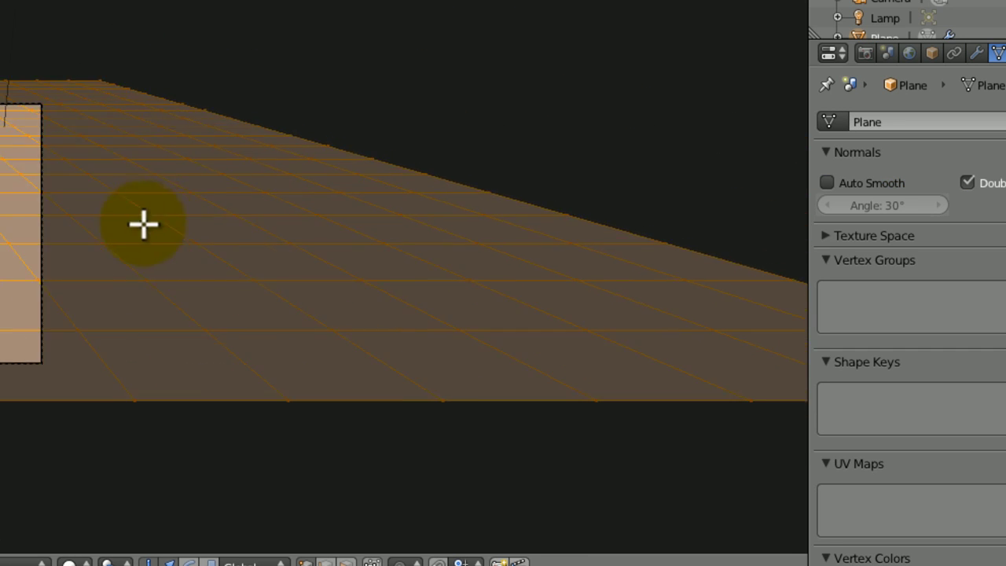
shift+middle_drag(288, 229, 359, 258)
shift+middle_drag(332, 162, 379, 146)
key(a)
key(Tab)
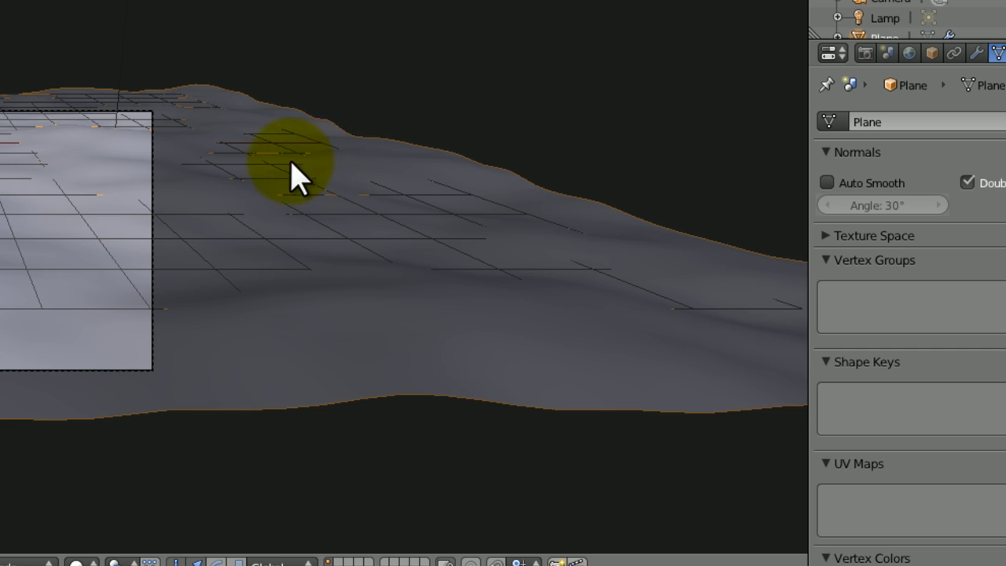
shift+middle_drag(293, 174, 485, 168)
key(ctrl+s)
click(485, 168)
Box-select and delete plane vertices lying well to the right of the camera frame
shift+middle_drag(406, 168, 270, 102)
key(Tab)
key(b)
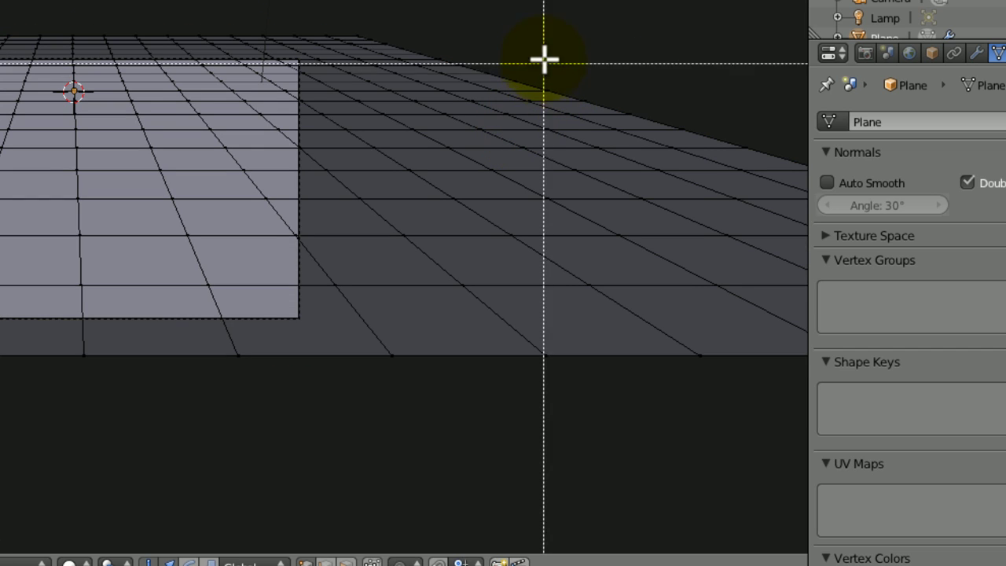
drag(551, 49, 576, 364)
shift+middle_drag(586, 365, 275, 249)
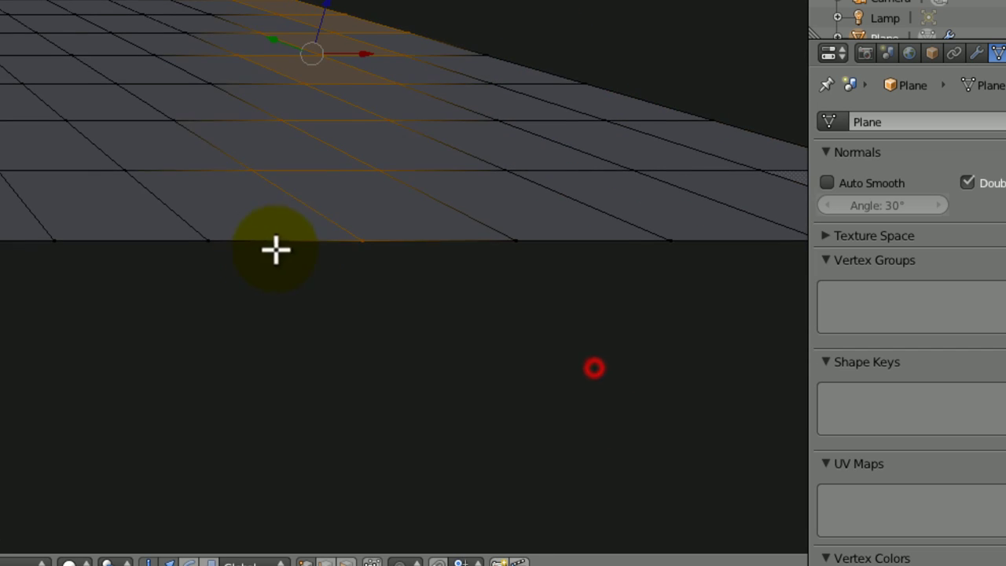
key(x)
click(306, 246)
key(ctrl+z)
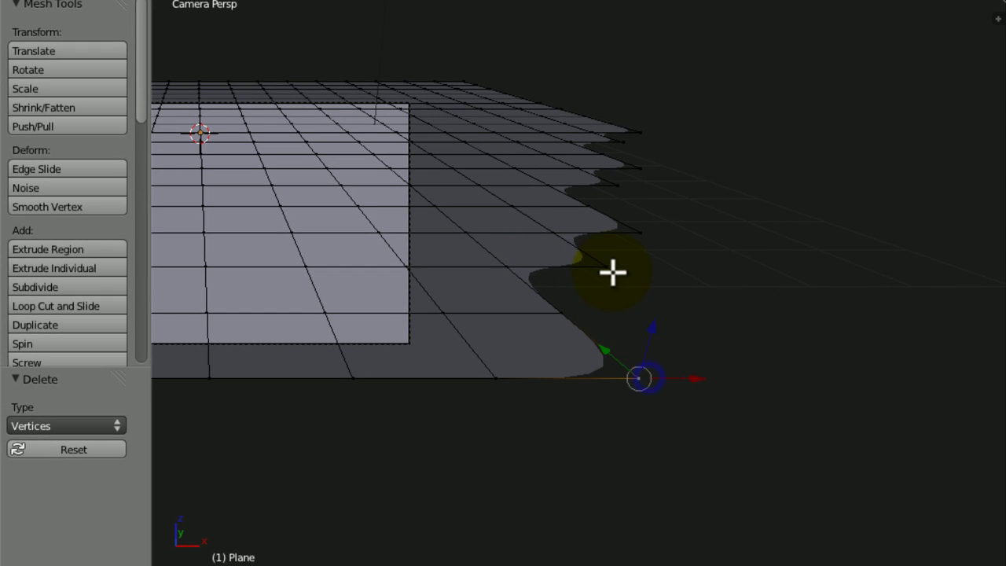
Delete the protruding vertices along the plane's right side from the front edge to the middle rows
shift+right_click(569, 320)
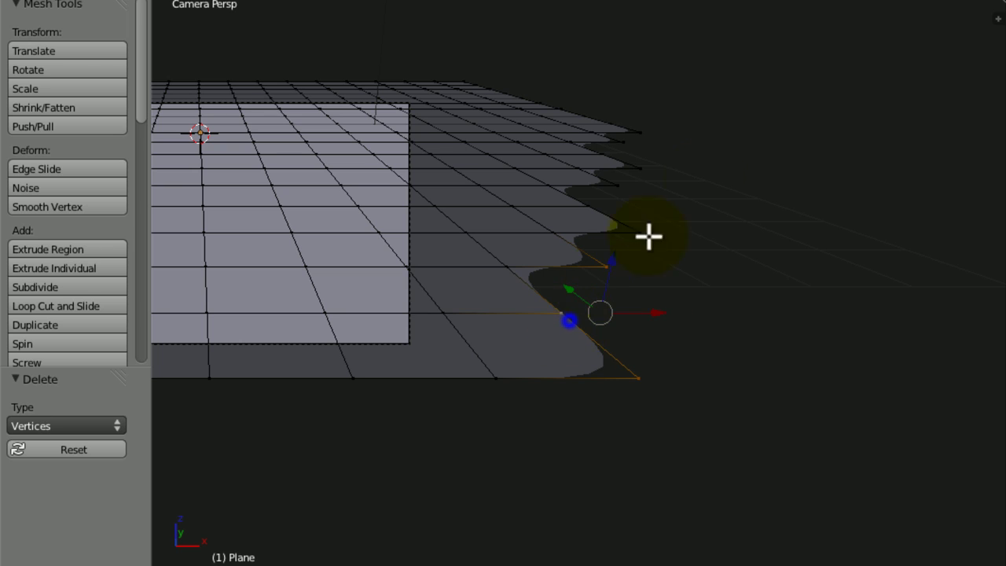
key(x)
click(623, 184)
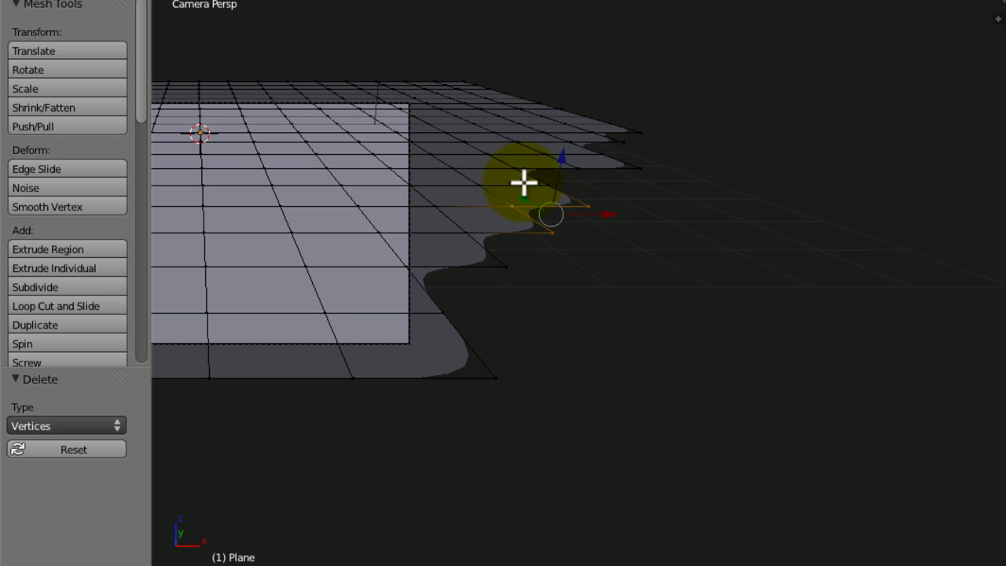
key(x)
click(574, 165)
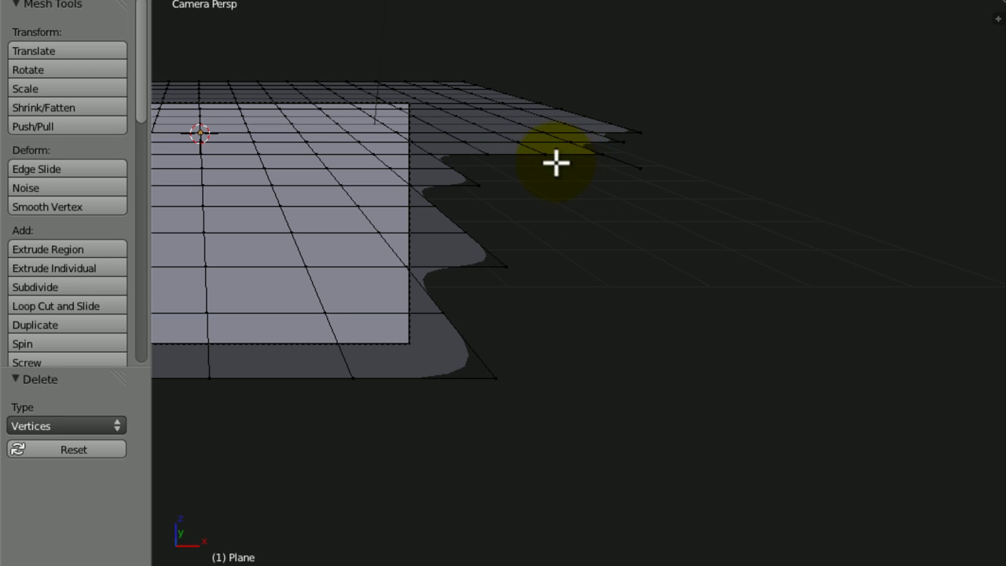
Try deleting a group of vertices just right of the camera frame in the far rows, and undo it
shift+middle_drag(557, 163, 606, 224)
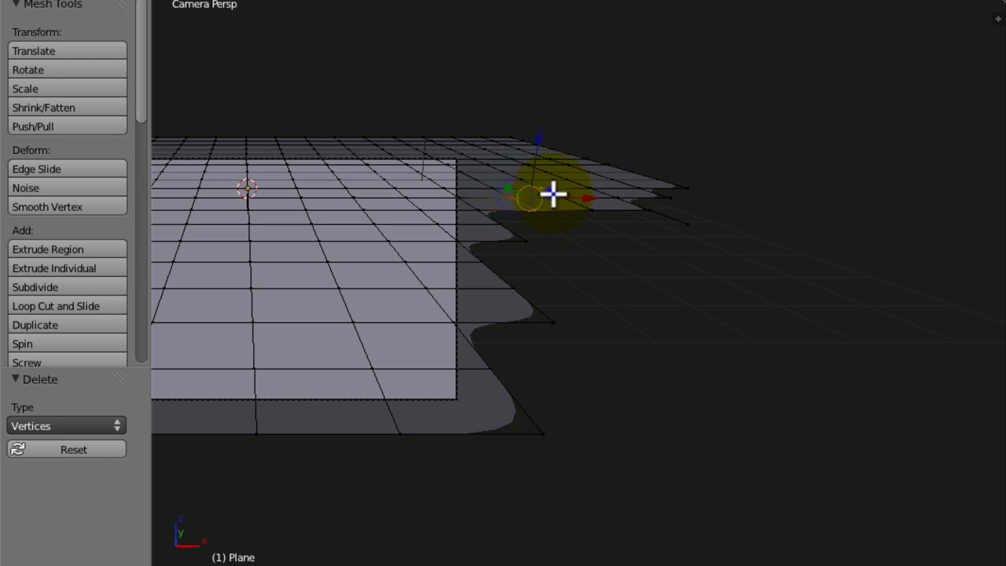
key(x)
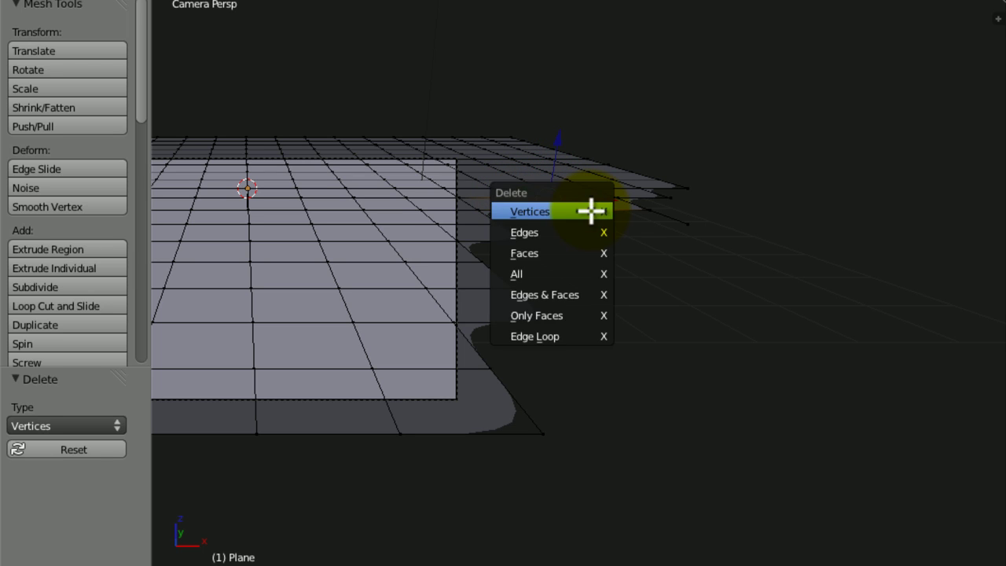
click(589, 209)
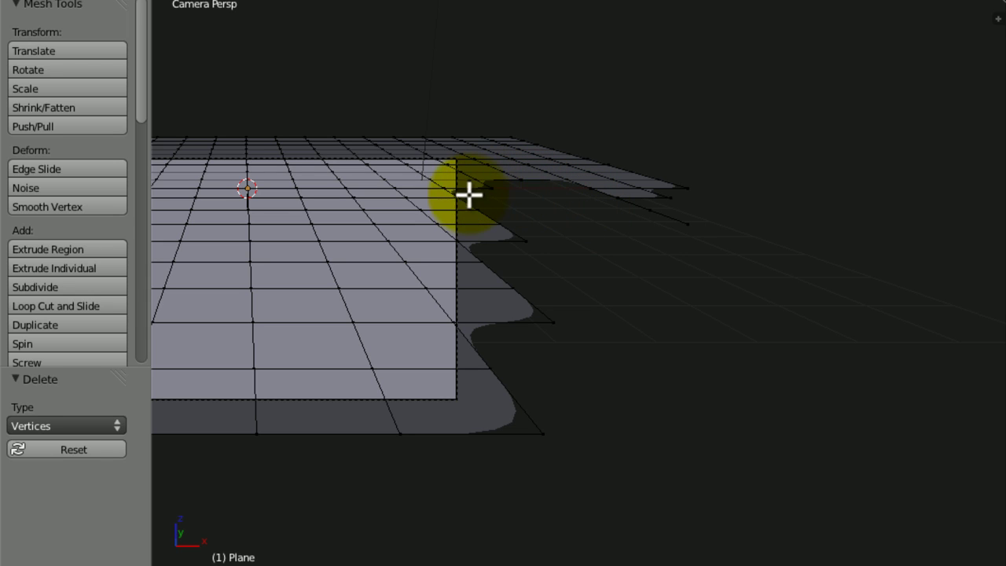
key(ctrl+z)
key(ctrl+z)
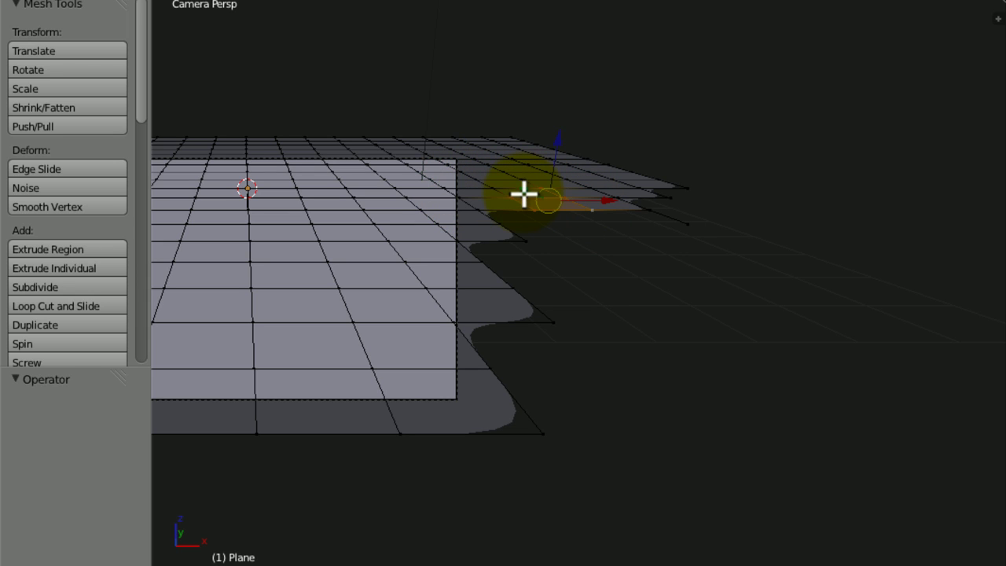
Delete the excess vertices in the far rows right of the camera frame, working toward the back edge
key(x)
click(575, 205)
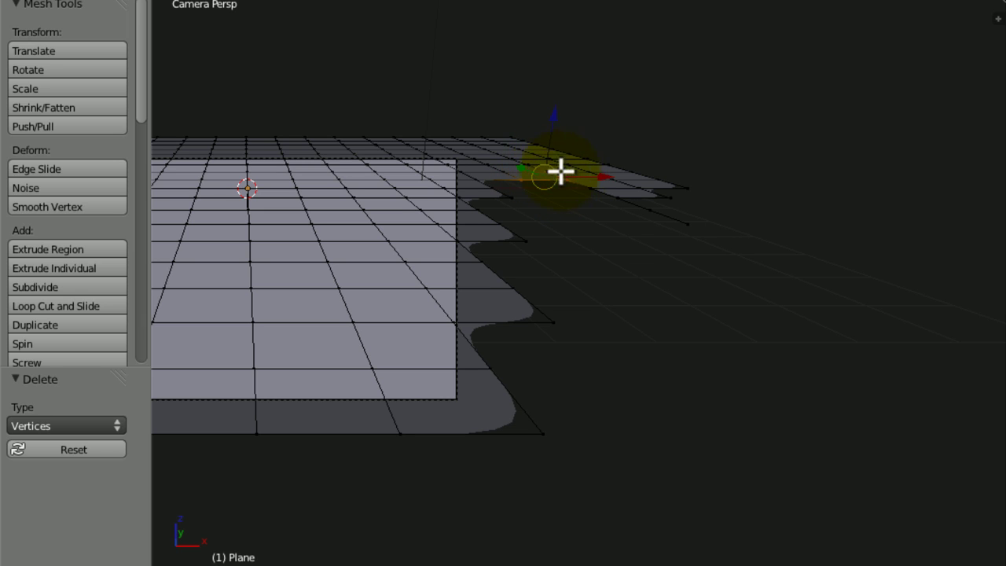
alt+right_click(596, 192)
key(x)
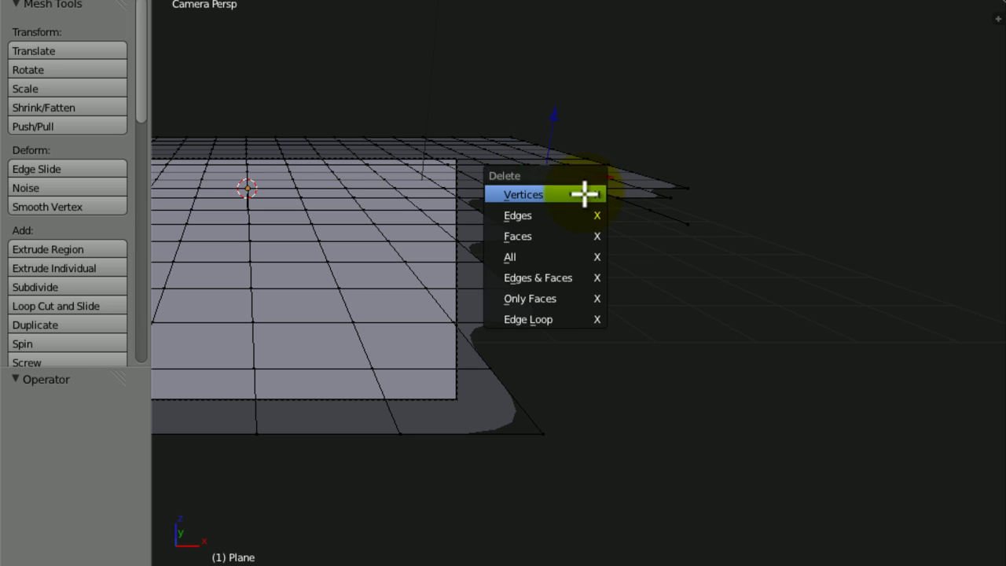
click(584, 194)
alt+right_click(631, 213)
key(x)
click(631, 214)
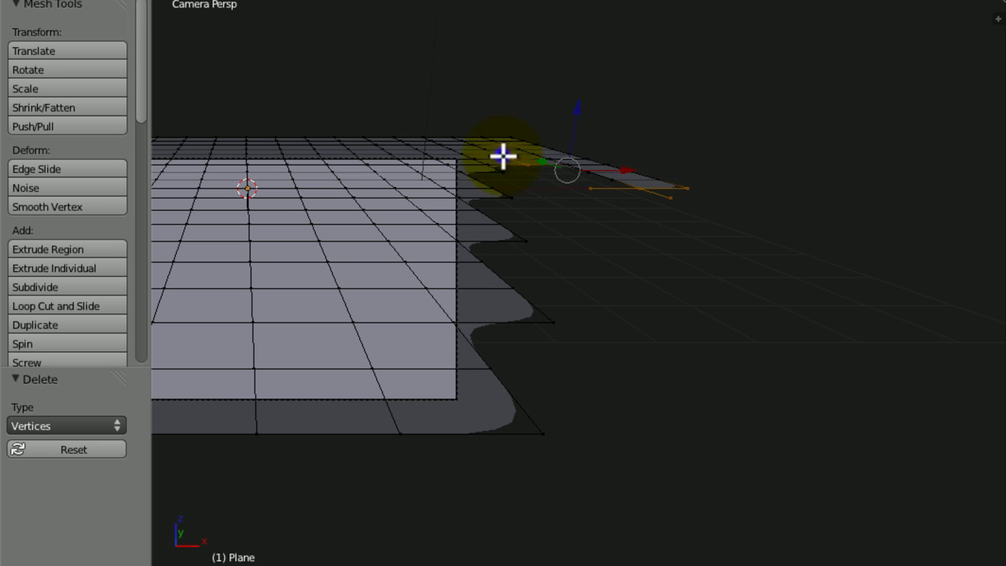
From the top view, select the remaining vertex column up to the back edge and delete it to separate the outer strip
alt+right_click(491, 151)
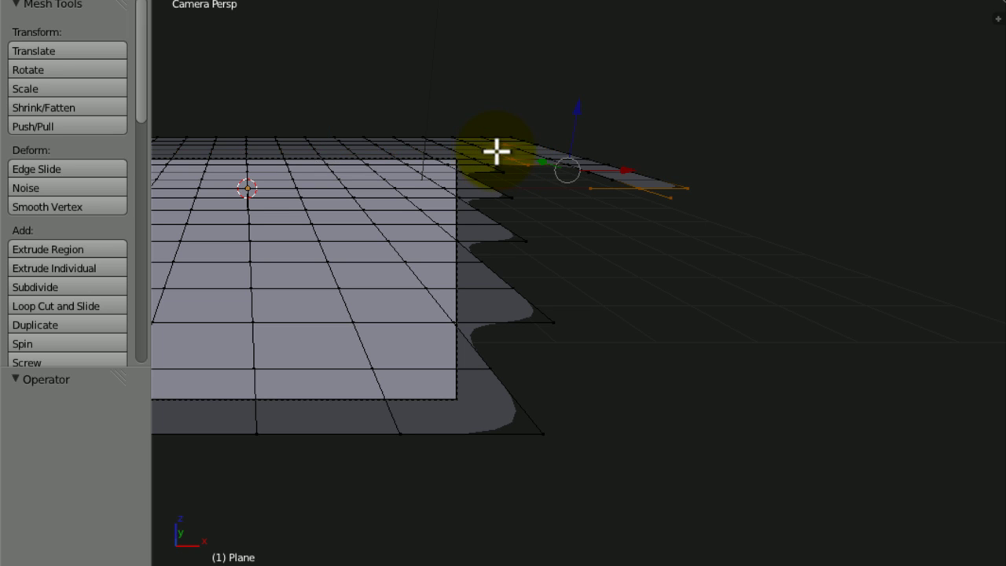
key(KP_7)
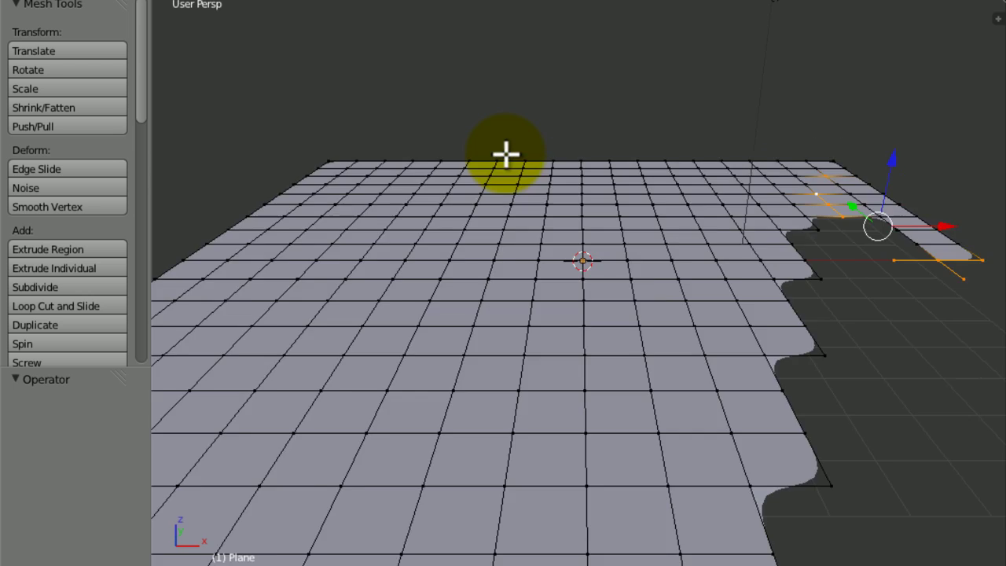
shift+middle_drag(588, 159, 535, 242)
scroll(545, 266, up, 6)
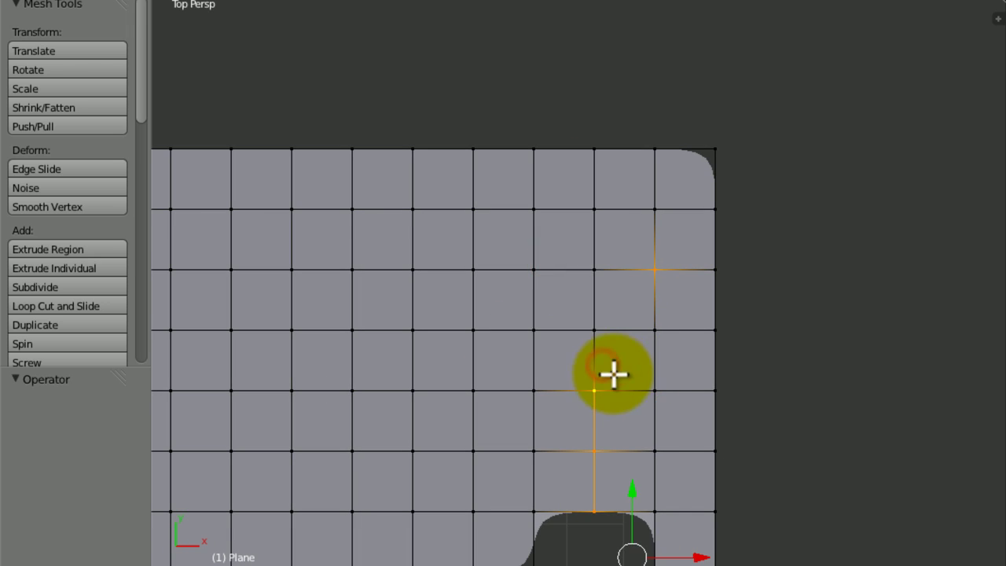
alt+shift+right_click(593, 366)
key(x)
click(591, 362)
Delete the detached mesh strip beside the plane, return to the camera view and save the file
shift+middle_drag(681, 456, 510, 155)
scroll(563, 350, down, 3)
right_click(540, 263)
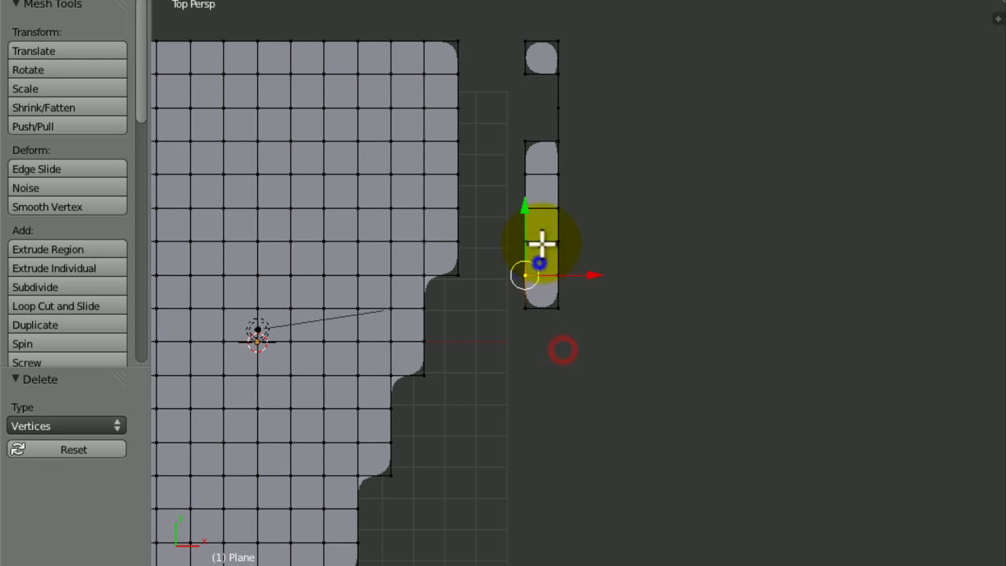
key(ctrl+l)
key(x)
click(557, 114)
key(KP_0)
key(ctrl+s)
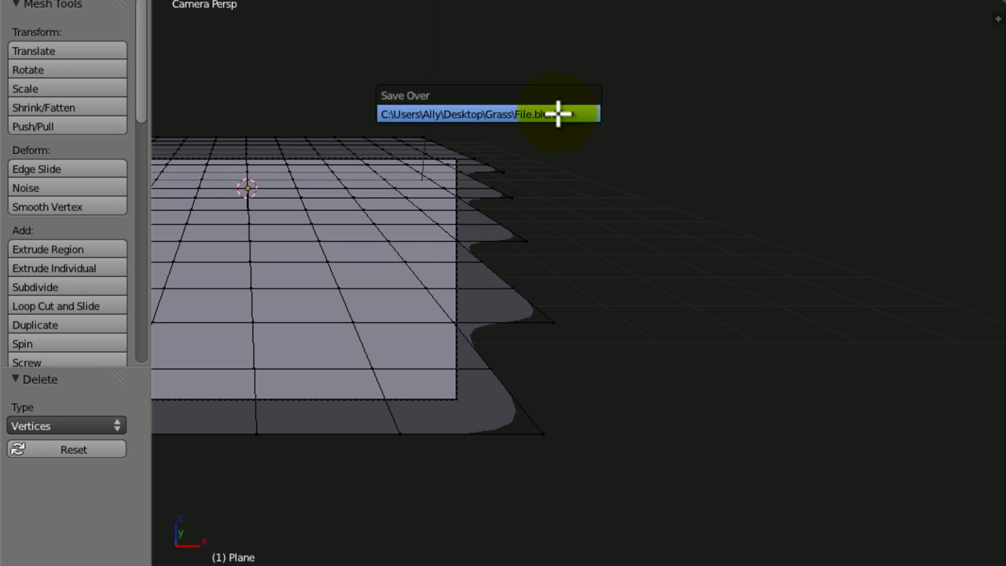
click(557, 114)
Box-select and delete the plane's rearmost vertices above the camera frame
shift+middle_drag(254, 350, 676, 236)
key(b)
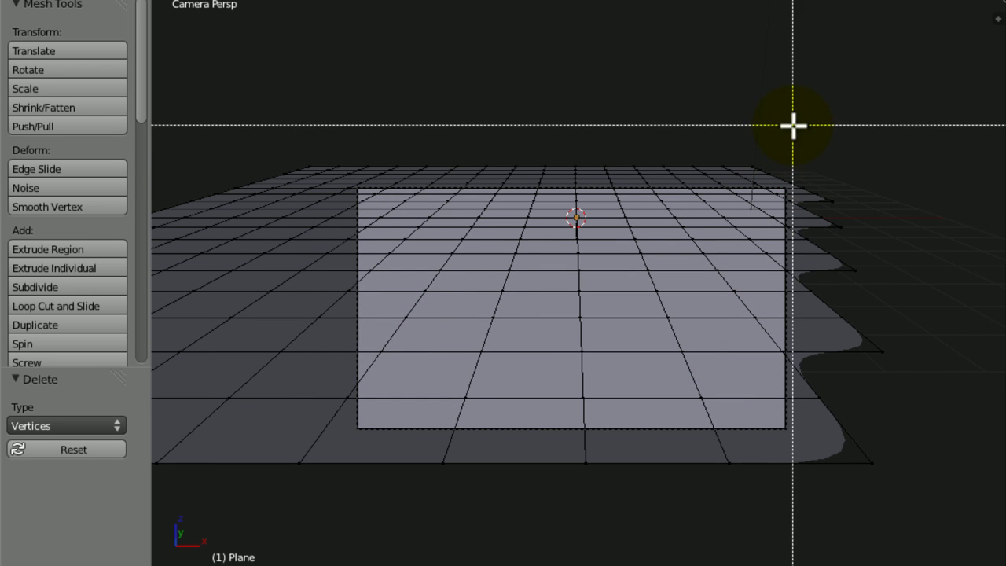
drag(793, 125, 206, 177)
key(x)
click(443, 218)
Box-select and delete the plane's vertices lying left of the camera frame
shift+middle_drag(403, 222, 664, 165)
key(b)
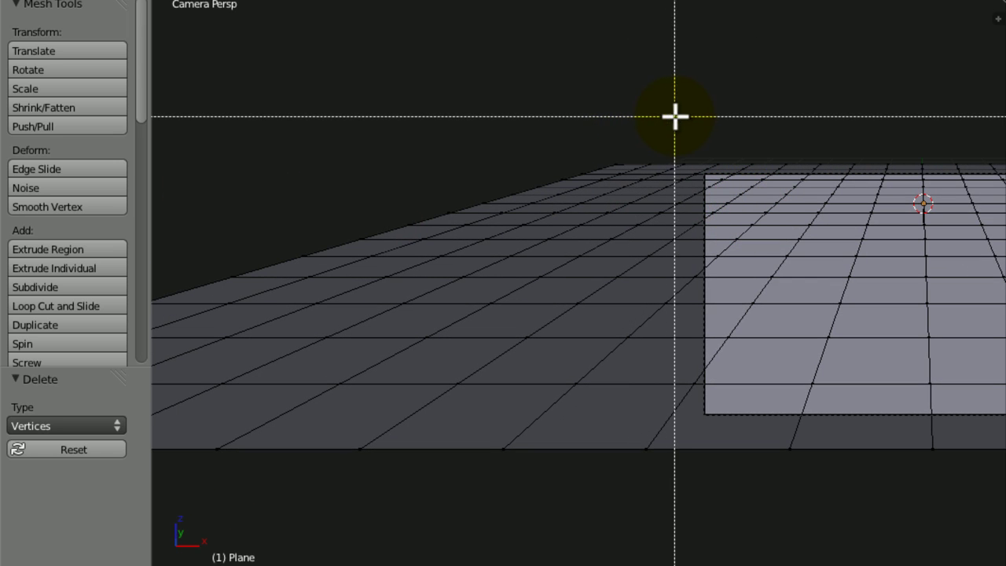
drag(592, 118, 240, 563)
shift+middle_drag(394, 312, 640, 281)
key(x)
click(448, 287)
key(x)
click(601, 281)
Delete the remaining outer vertices and the stray edge far to the left of the camera frame
shift+middle_drag(514, 288, 637, 243)
key(b)
drag(688, 131, 184, 457)
key(x)
click(181, 468)
shift+middle_drag(197, 458, 343, 425)
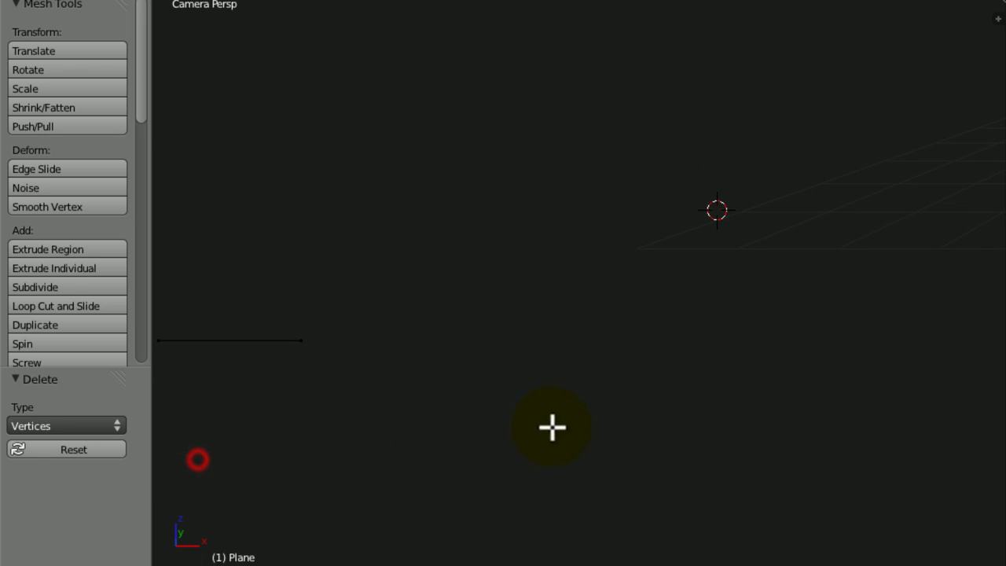
key(x)
click(288, 323)
Delete the far-row vertices protruding left of the camera frame near the plane's back edge
shift+middle_drag(752, 274, 454, 296)
key(b)
drag(490, 134, 391, 258)
key(x)
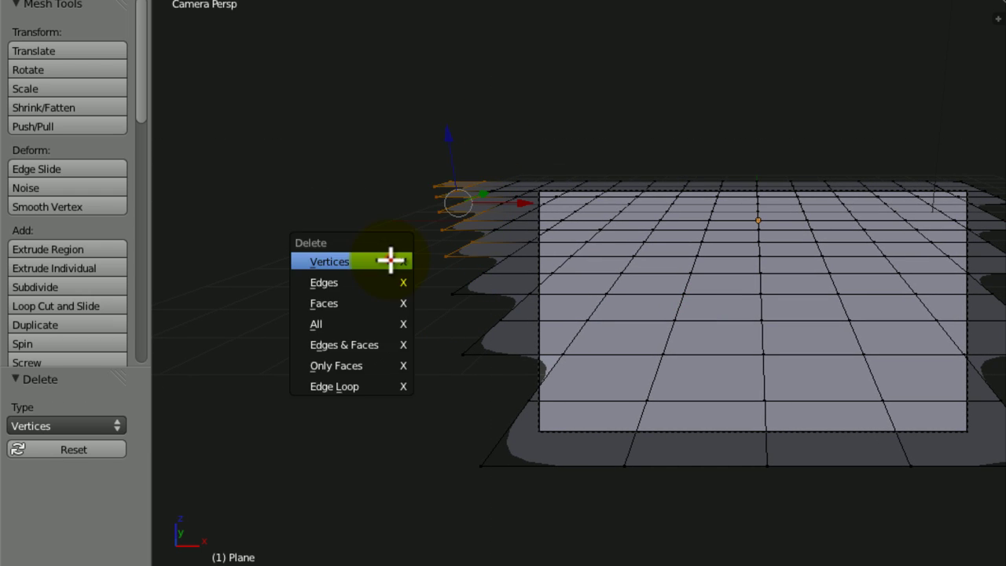
click(390, 259)
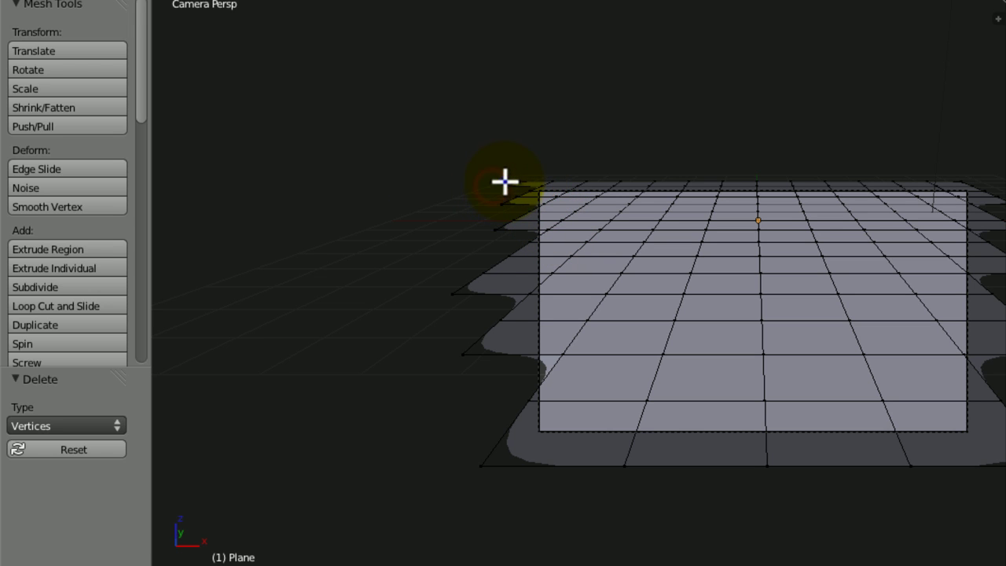
key(x)
click(526, 168)
Leave Edit Mode, check the trimmed plane from above, return to the camera view and save the file
shift+middle_drag(586, 287, 718, 121)
key(Tab)
key(KP_7)
key(ctrl+s)
click(386, 234)
key(KP_0)
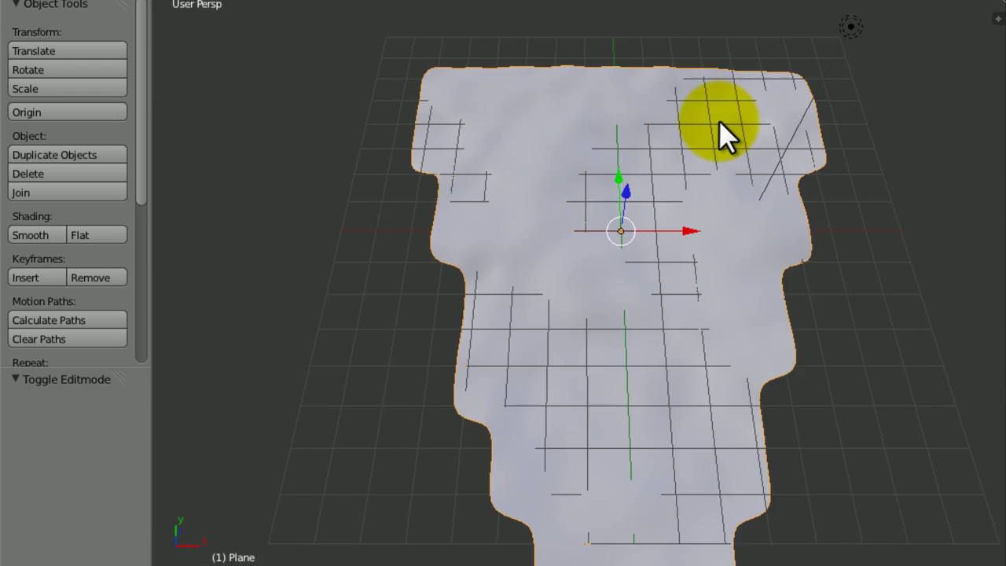
key(ctrl+s)
click(719, 122)
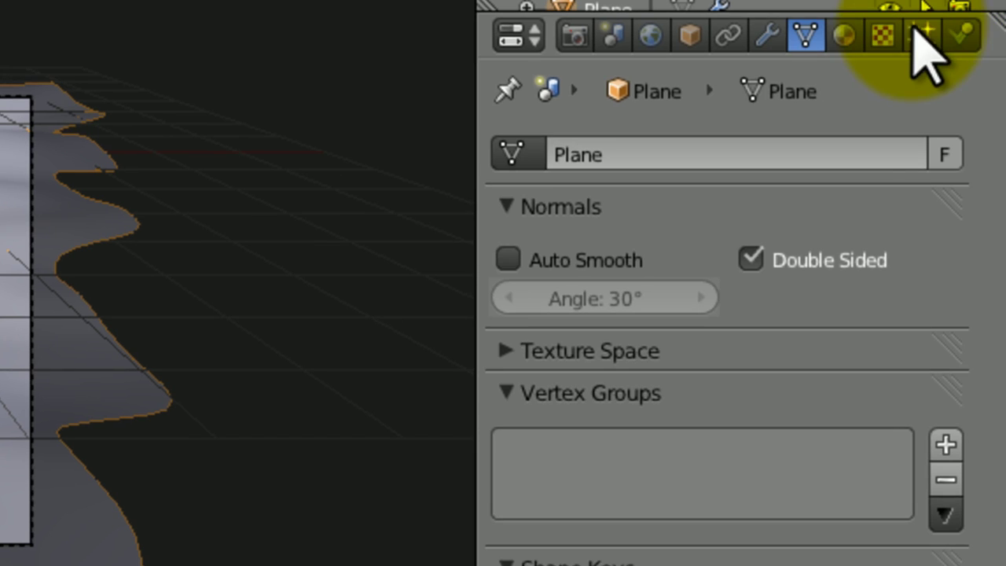
Add a particle system to the plane and name both the system and its settings Grass
click(918, 35)
click(947, 151)
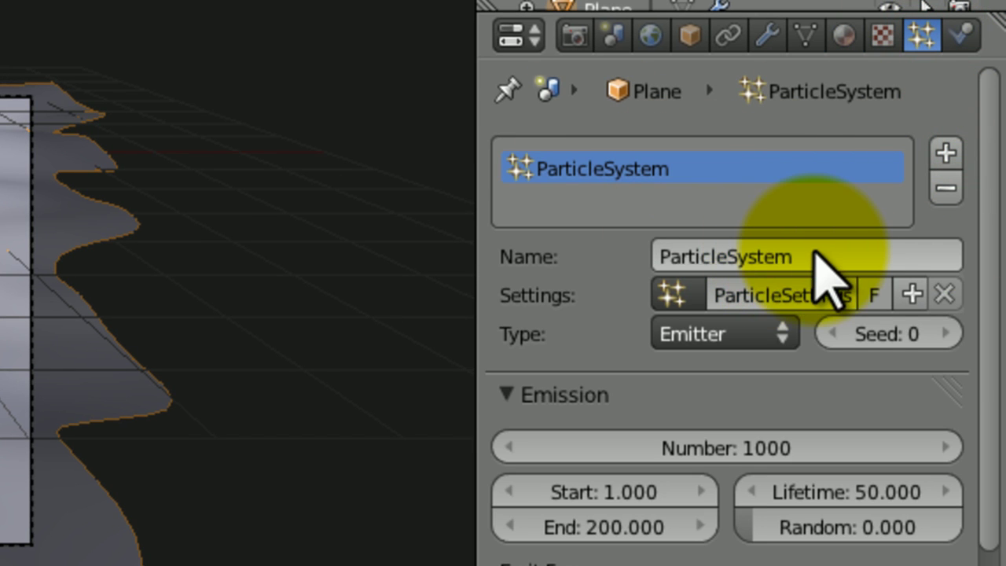
click(810, 255)
text(Grass)
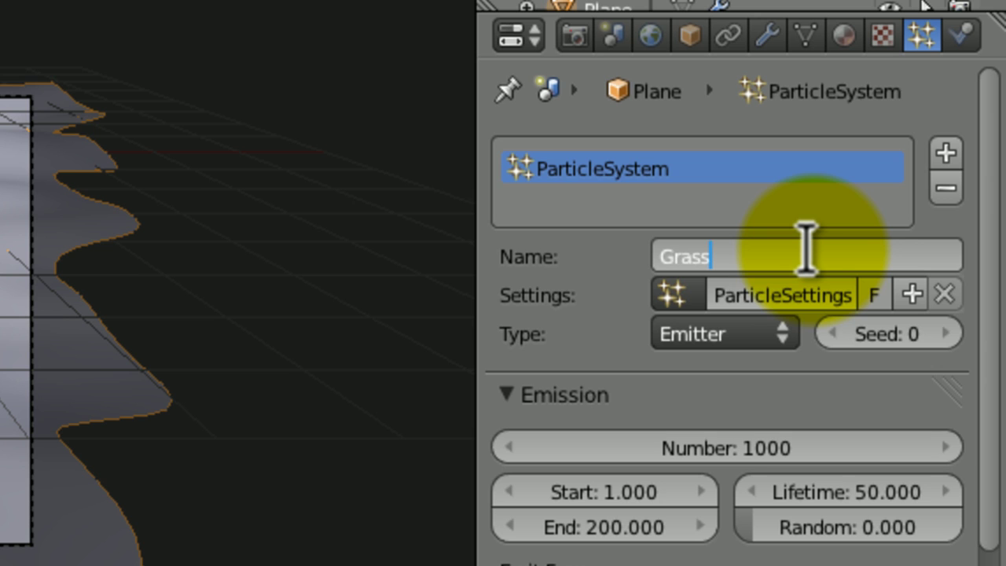
key(Tab)
text(Grass)
key(Return)
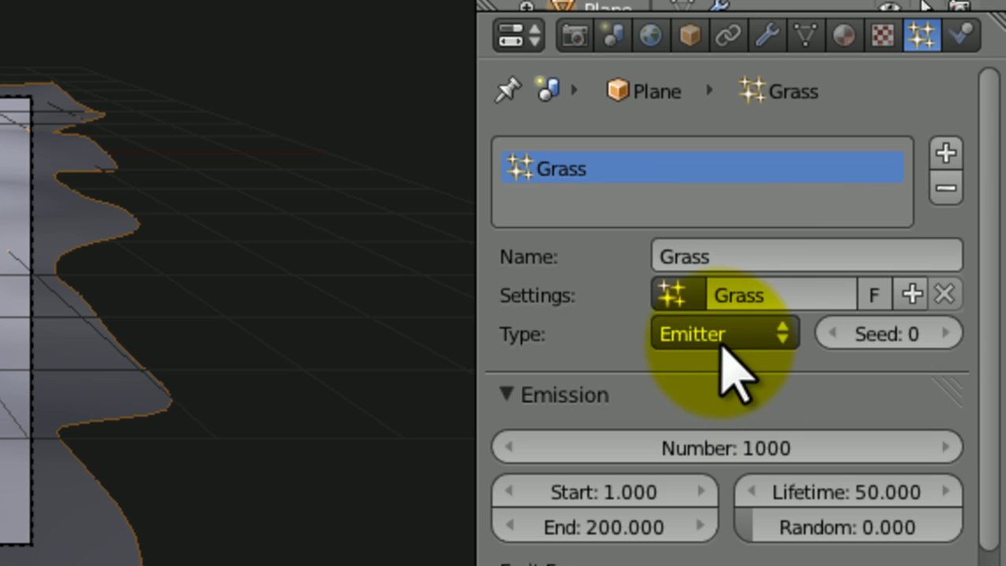
Set the Grass particle type to Hair, check it from the front in orthographic view and save the file
click(723, 333)
click(700, 260)
key(KP_0)
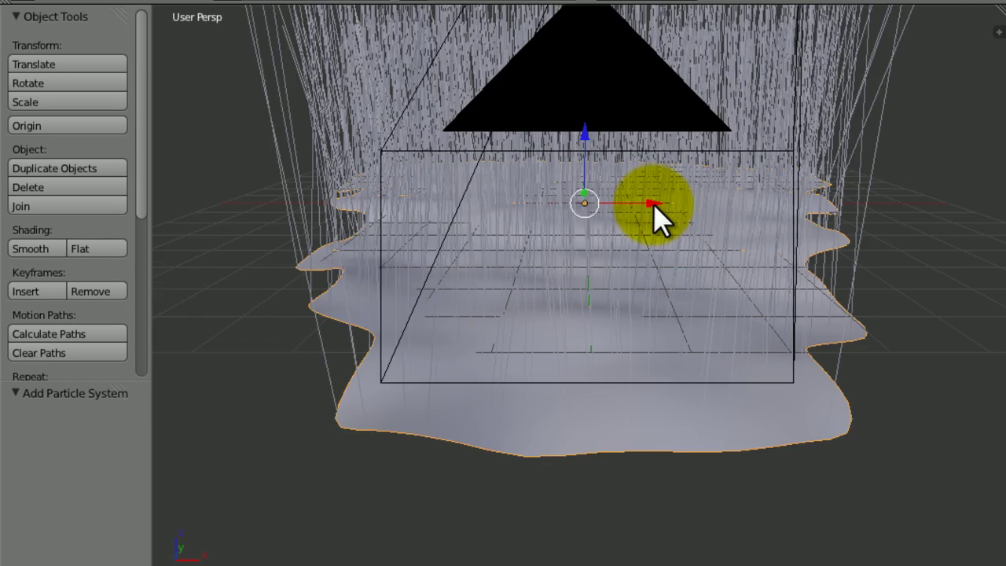
key(KP_1)
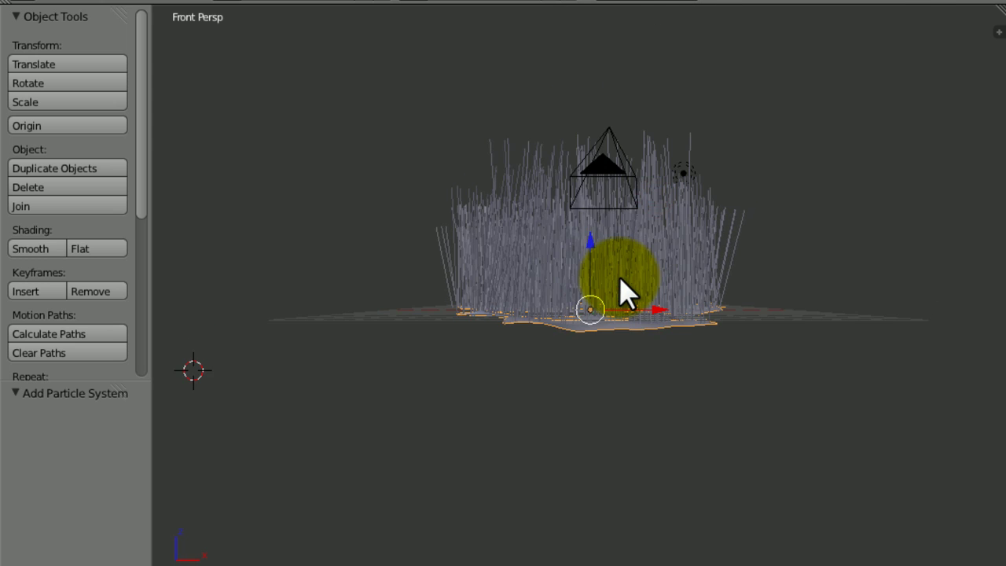
key(KP_5)
key(ctrl+s)
click(619, 277)
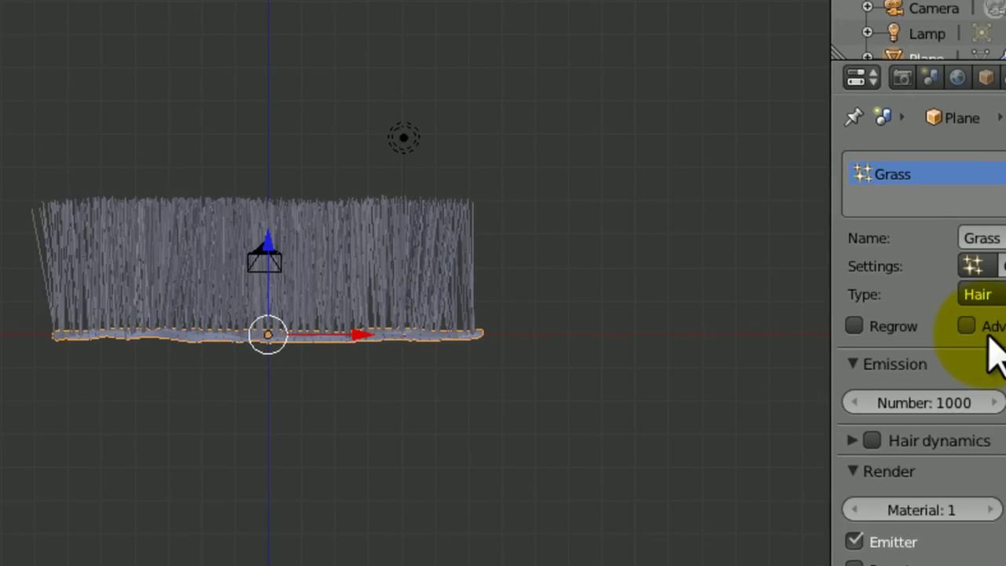
Enable the Grass system's Advanced options, reduce the emitter geometry Normal velocity to 0.0912 and save the file
click(597, 385)
click(385, 454)
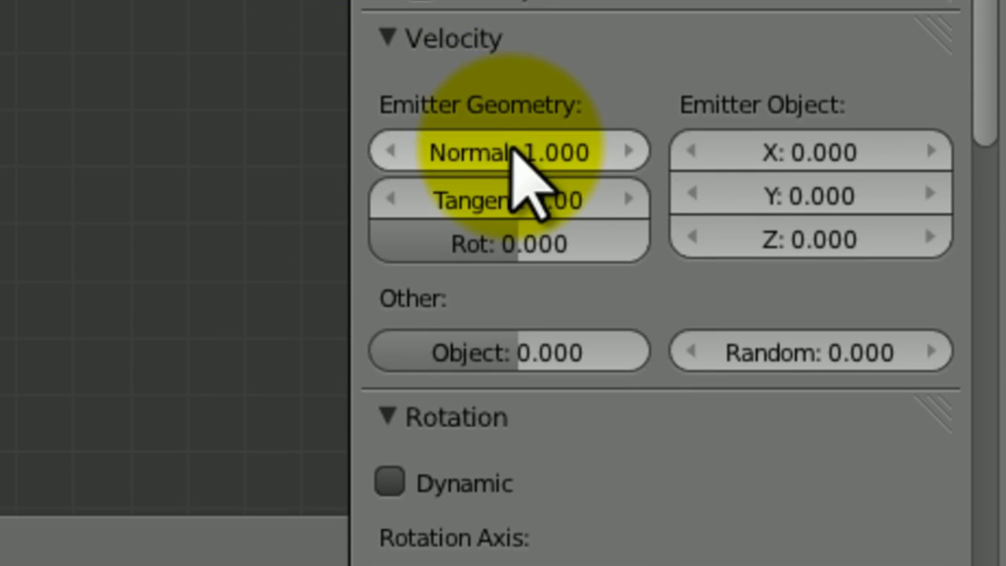
mouse_move(511, 139)
mouse_down()
mouse_move(435, 162)
mouse_move(356, 160)
mouse_up()
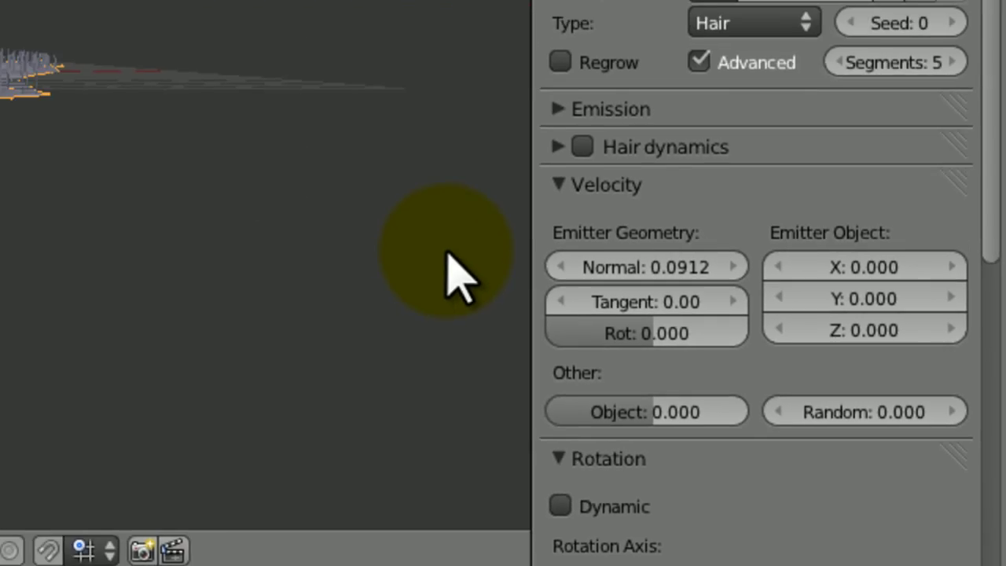
key(ctrl+s)
click(661, 374)
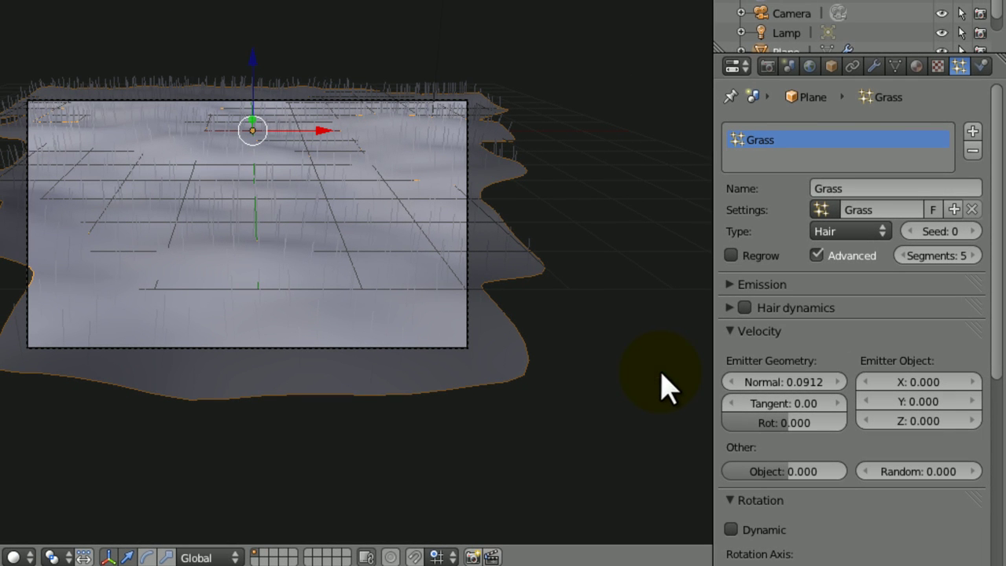
Set the Normal velocity to 0.070, check the grass height from the front and side, and save the file
click(797, 384)
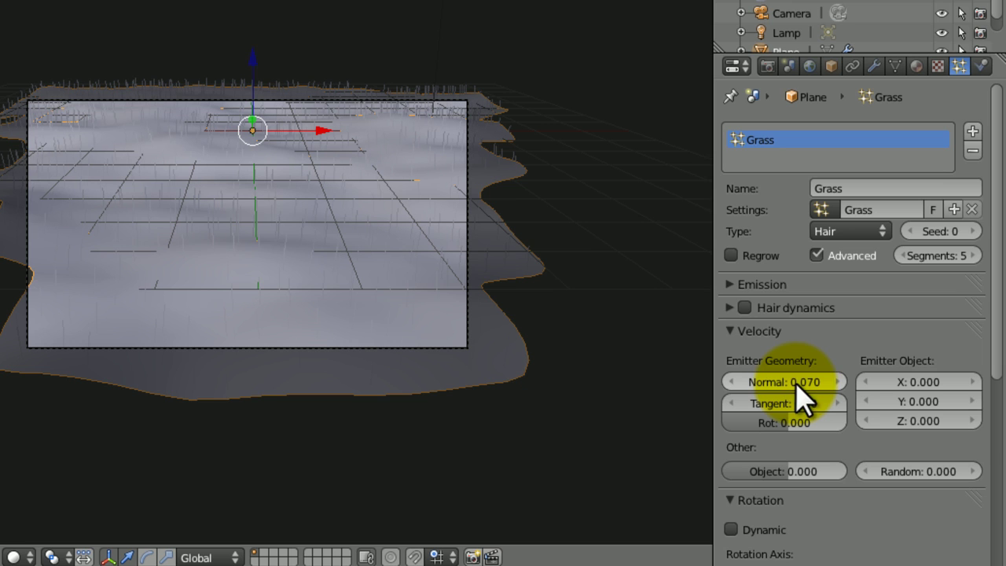
key(KP_1)
shift+middle_drag(302, 263, 275, 370)
shift+middle_drag(343, 301, 388, 343)
ctrl+middle_drag(388, 344, 0, 272)
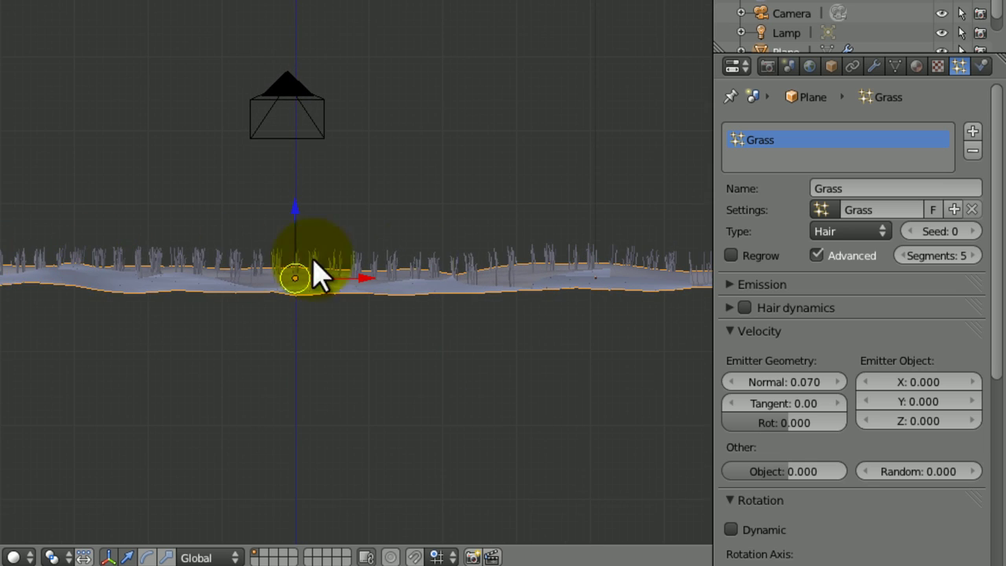
middle_drag(324, 203, 376, 238)
key(KP_3)
key(KP_1)
key(ctrl+s)
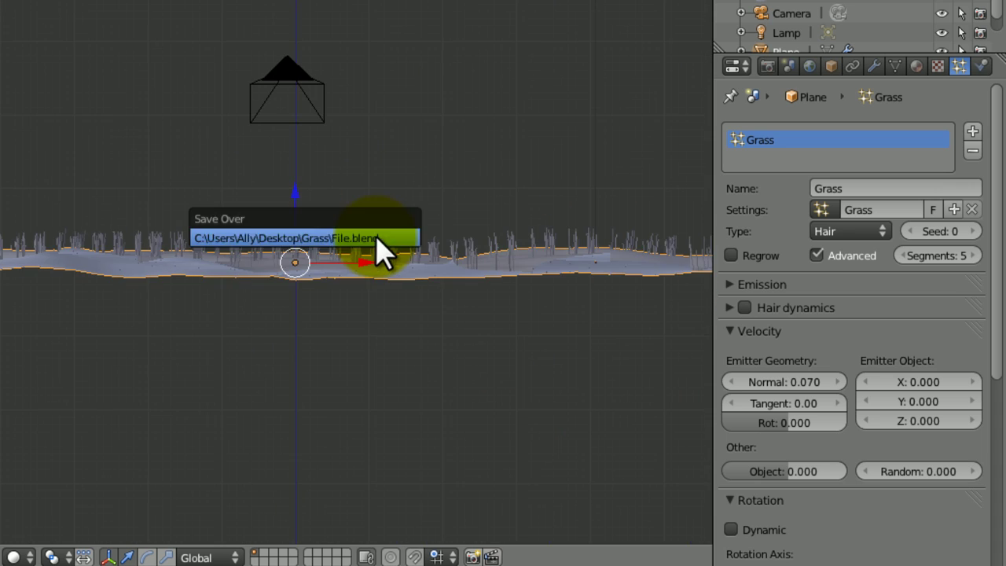
click(376, 238)
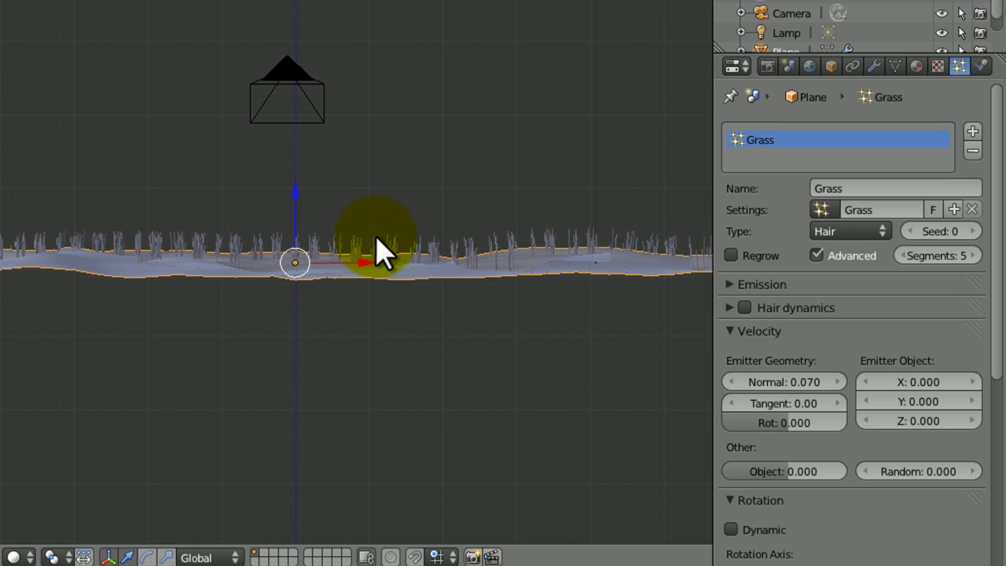
Switch the hair emission distribution from Jittered to Random, check it from above and in camera view, and save the file
click(734, 285)
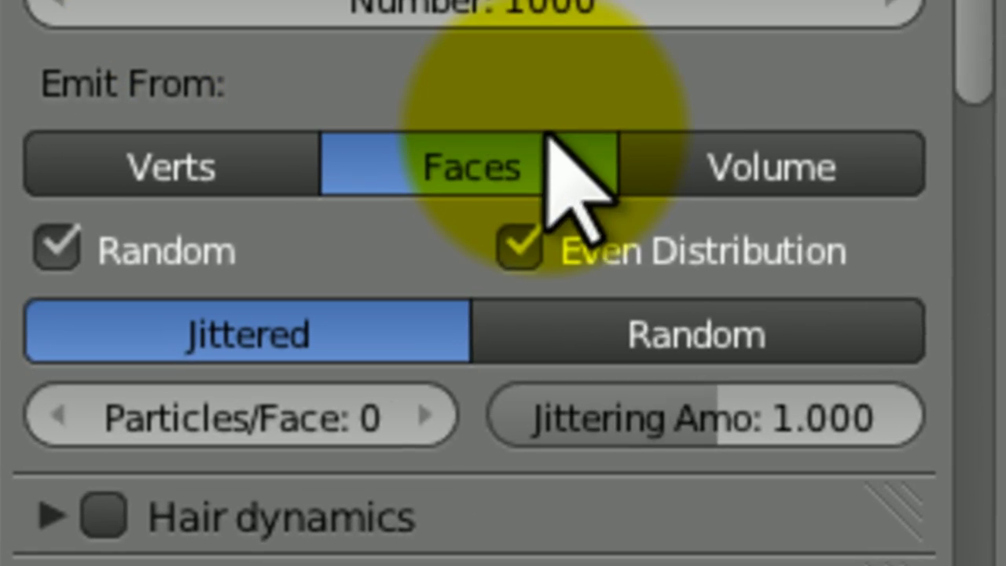
click(660, 335)
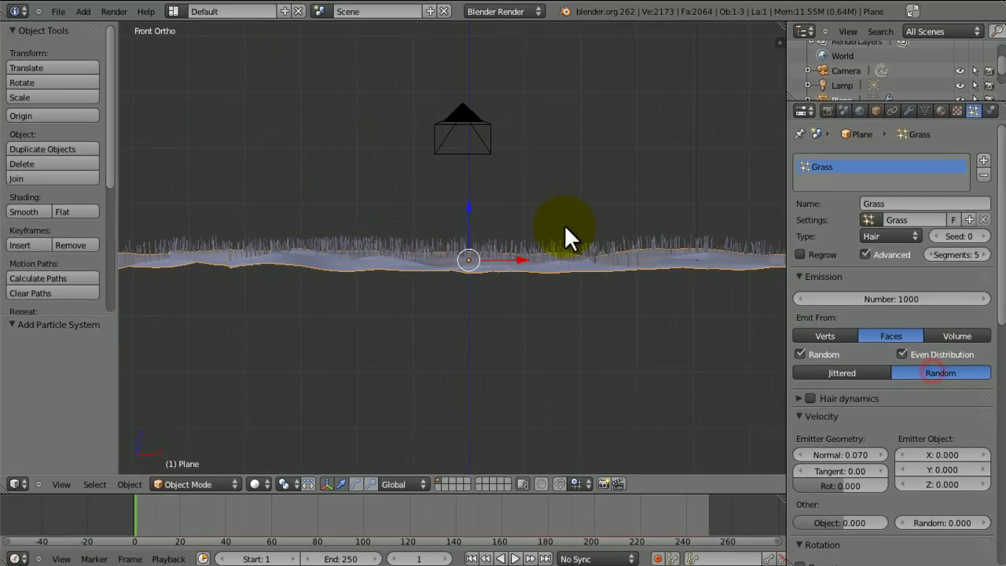
middle_drag(495, 160, 500, 211)
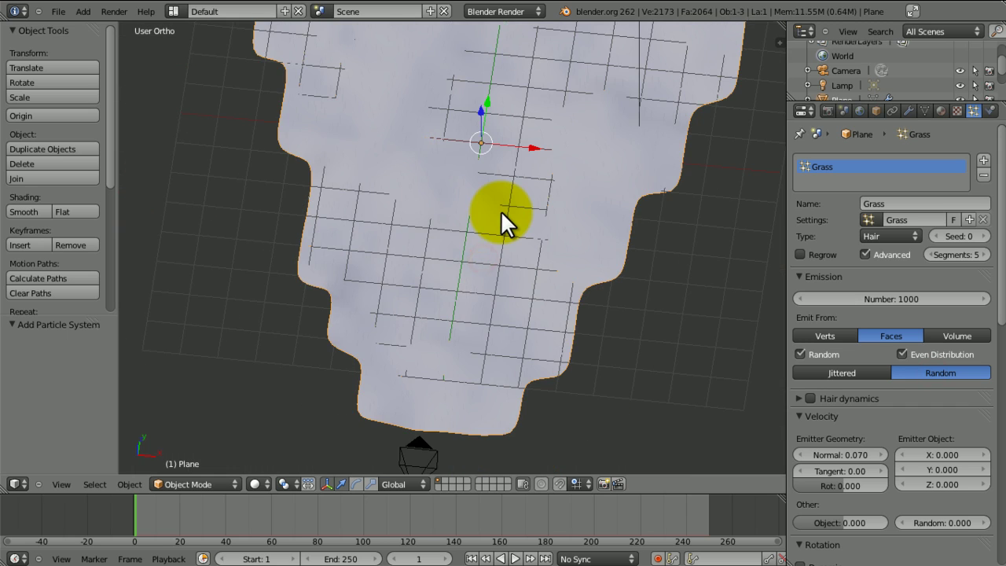
key(KP_0)
key(ctrl+s)
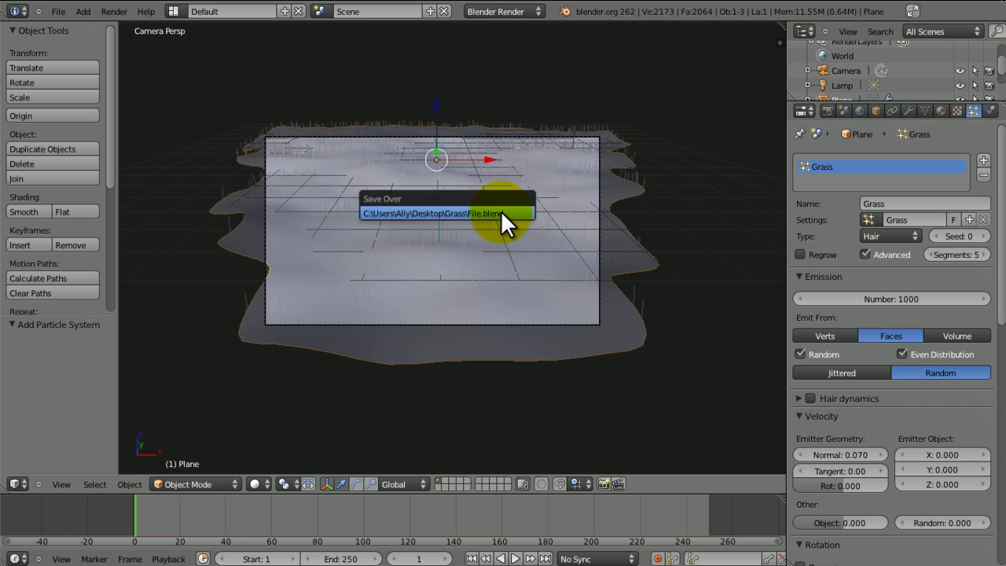
click(501, 211)
Briefly check the plane's mesh in Edit Mode, return to Object Mode and save the file
key(Tab)
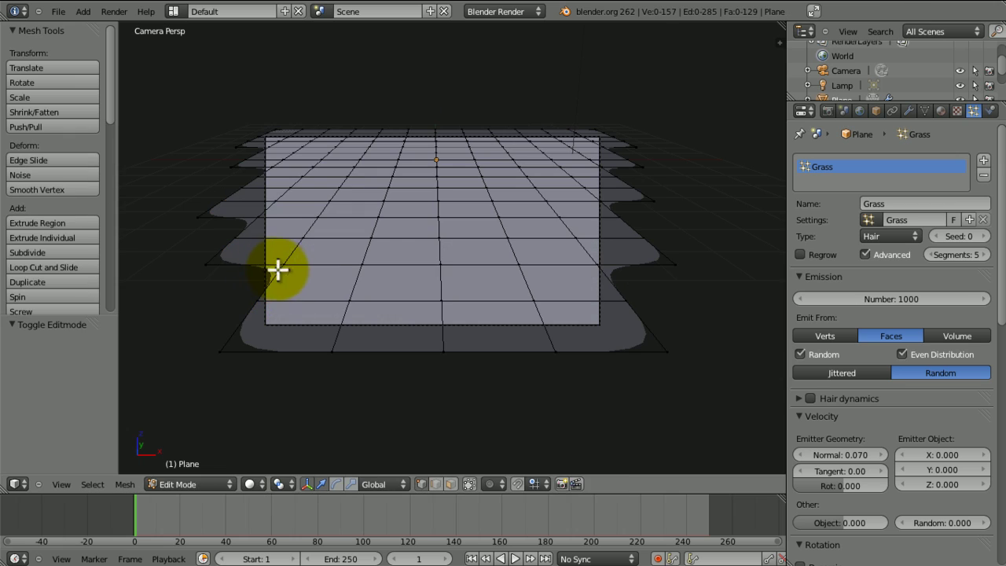
click(285, 268)
key(Tab)
key(ctrl+s)
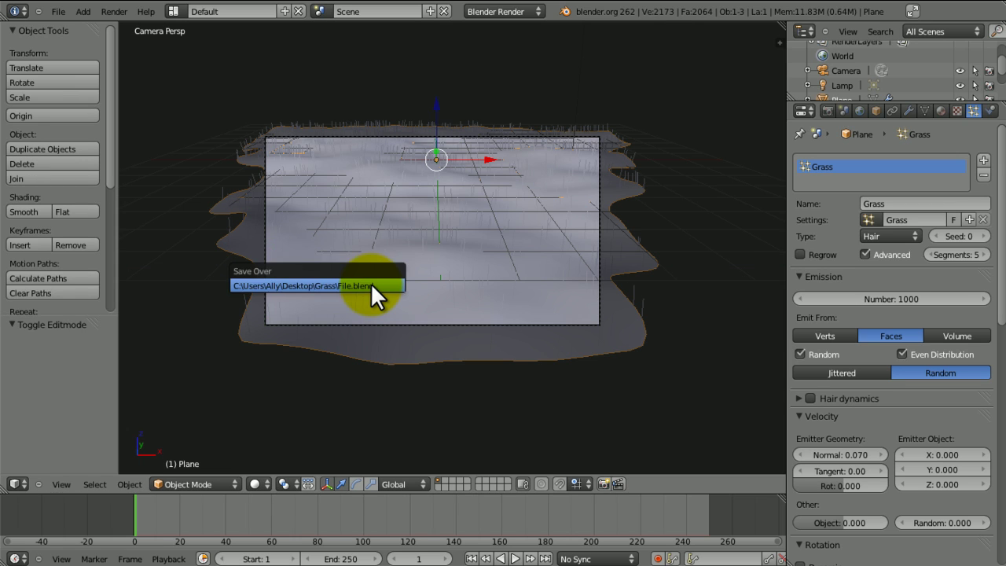
click(370, 282)
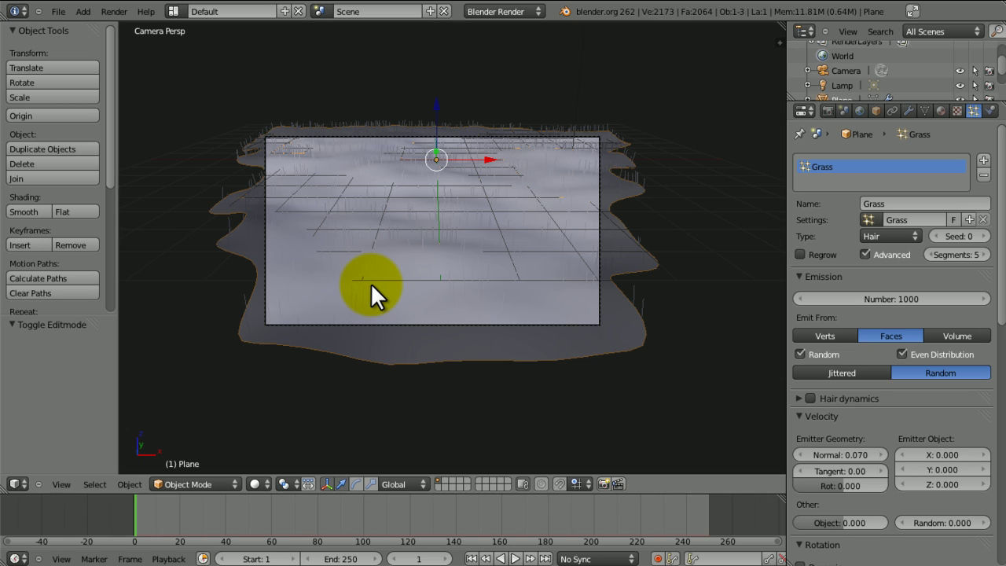
key(ctrl+s)
click(370, 282)
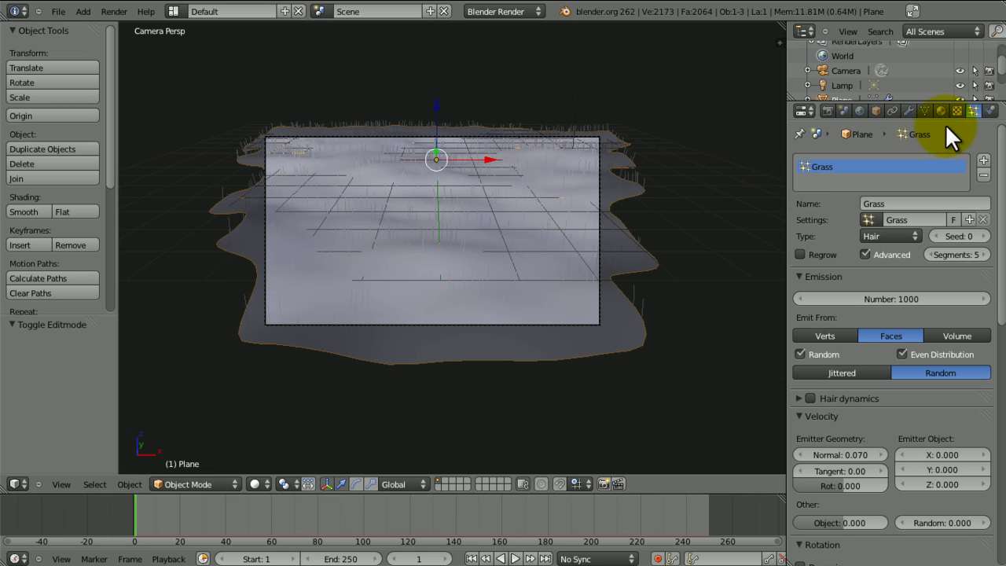
Greatly increase the emission number of the Grass system for dense hair coverage on the plane
mouse_move(1003, 278)
mouse_down()
mouse_move(1003, 295)
mouse_move(1002, 266)
mouse_up()
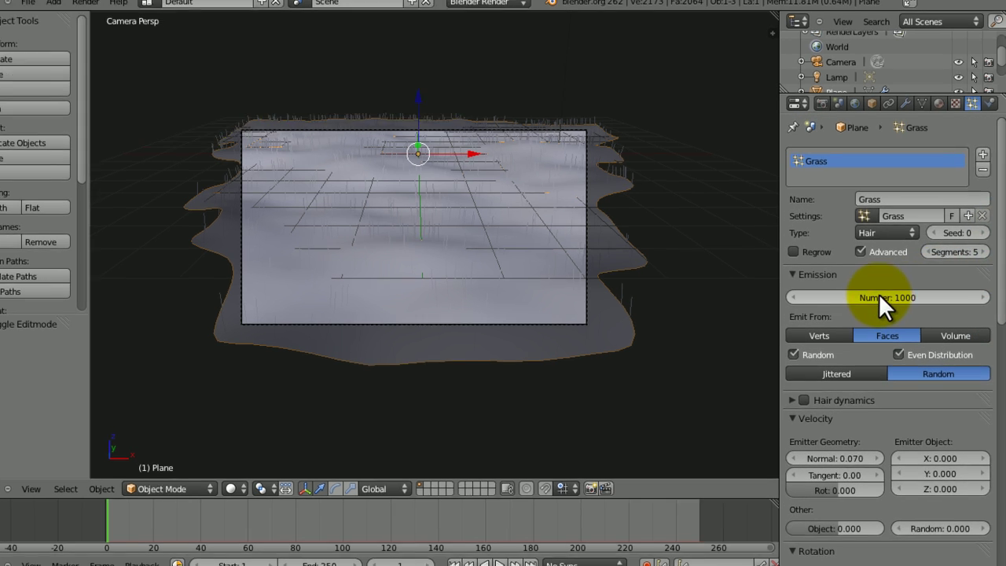
click(879, 297)
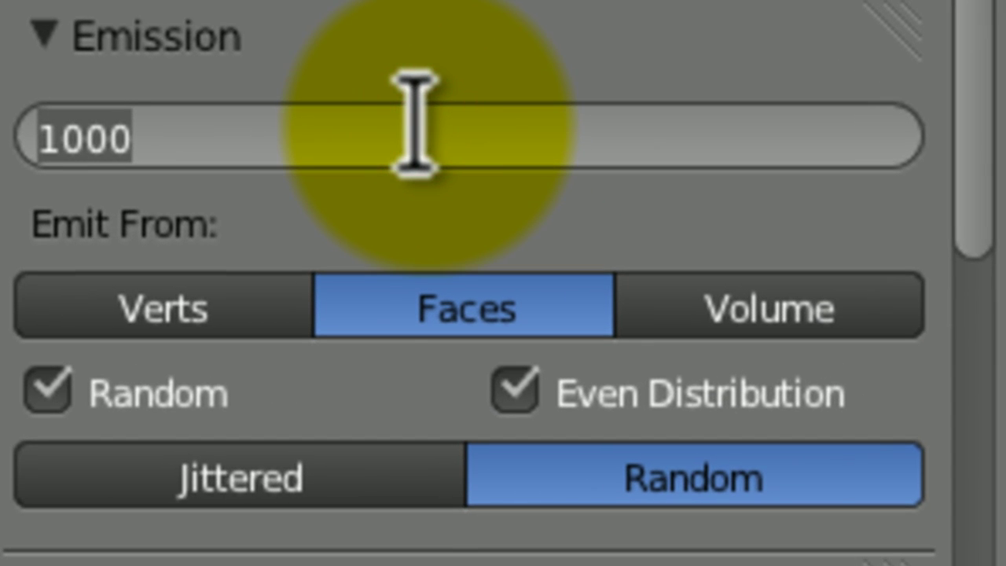
text(15)
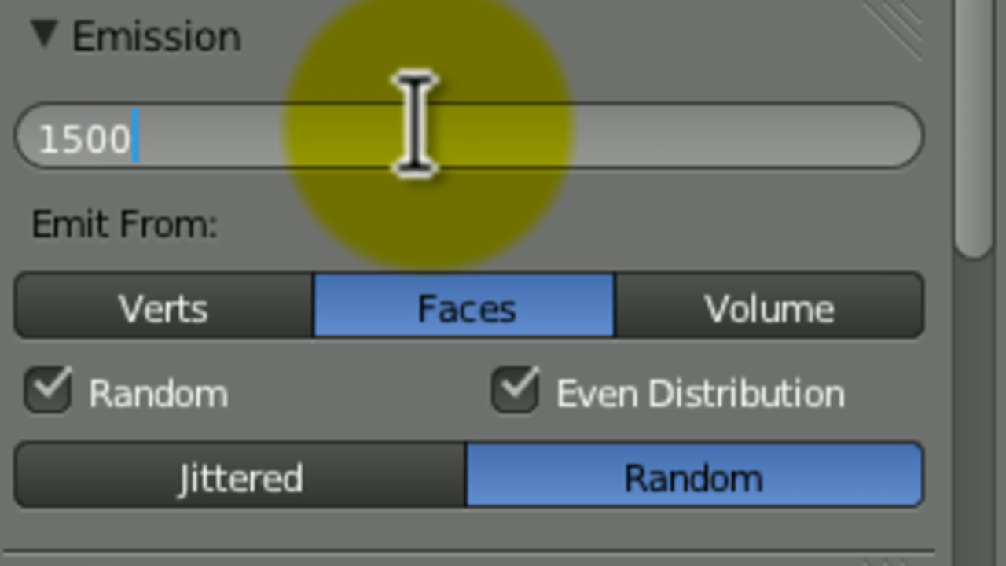
key(Return)
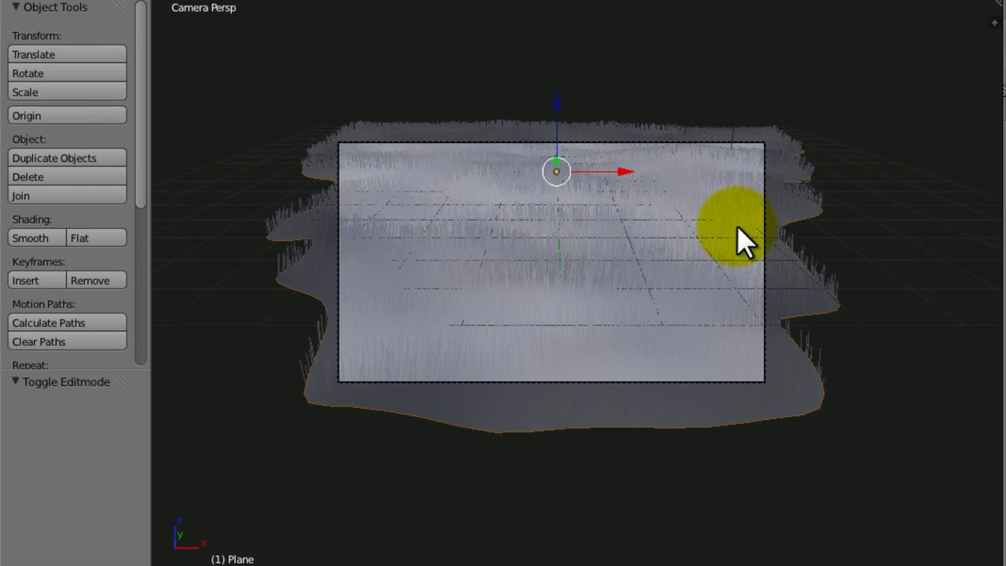
Check the denser grass from the front and from above, return to the camera view and save the file
key(KP_1)
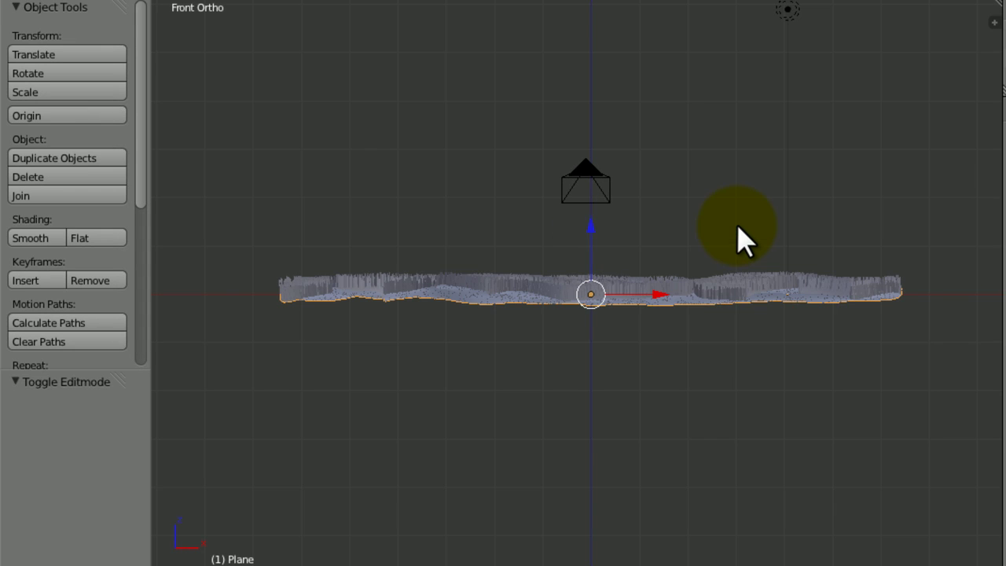
middle_drag(743, 240, 735, 219)
key(KP_1)
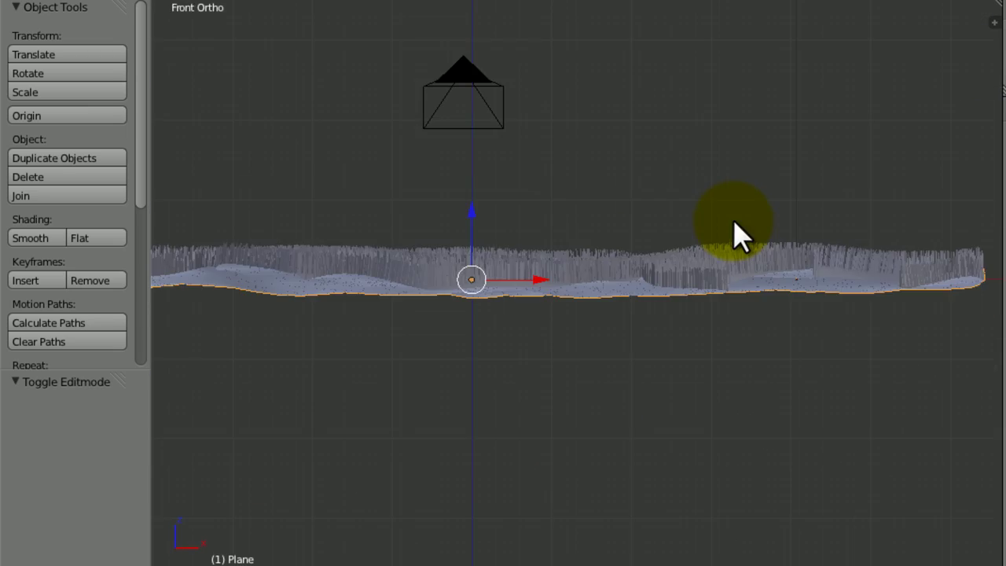
key(ctrl+s)
click(741, 233)
middle_drag(723, 208, 692, 279)
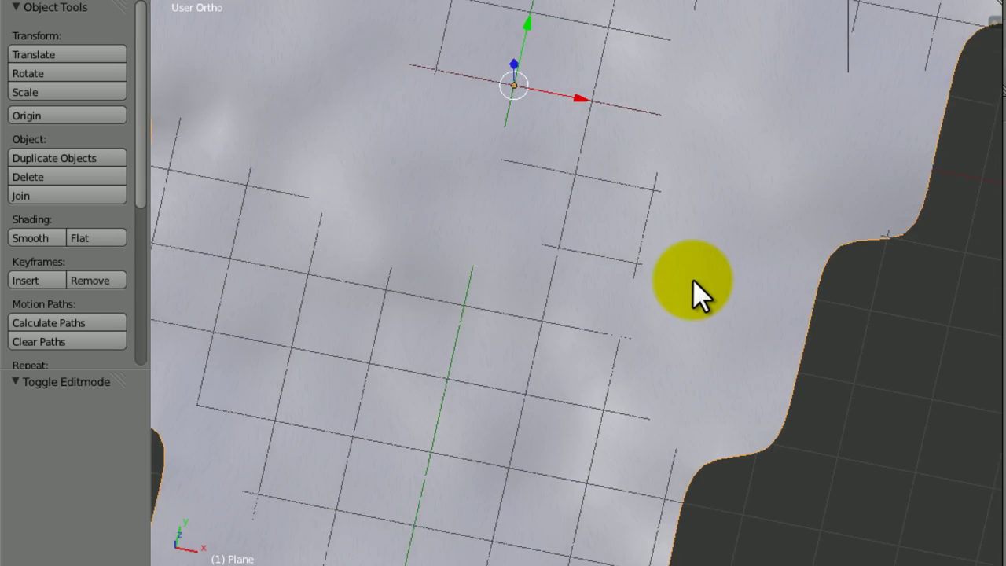
key(KP_0)
key(ctrl+s)
click(693, 279)
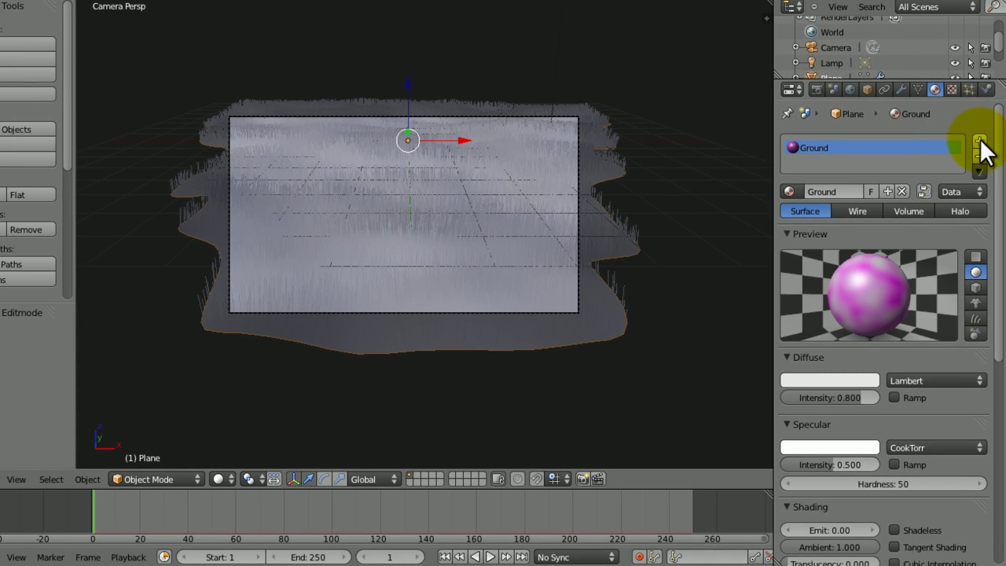
Disable the second texture, named Texture, on the Ground material
click(952, 89)
scroll(992, 196, up, 5)
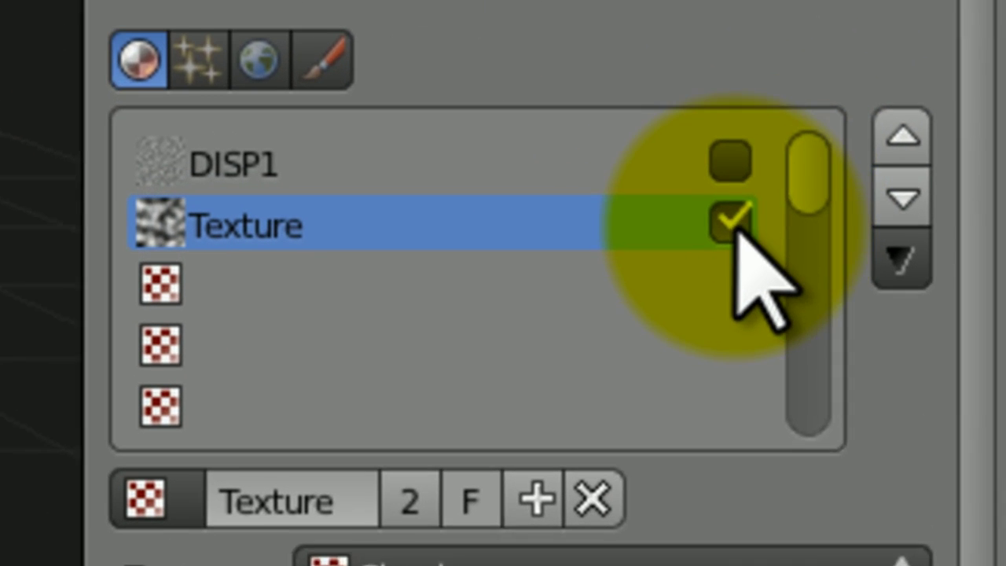
click(936, 182)
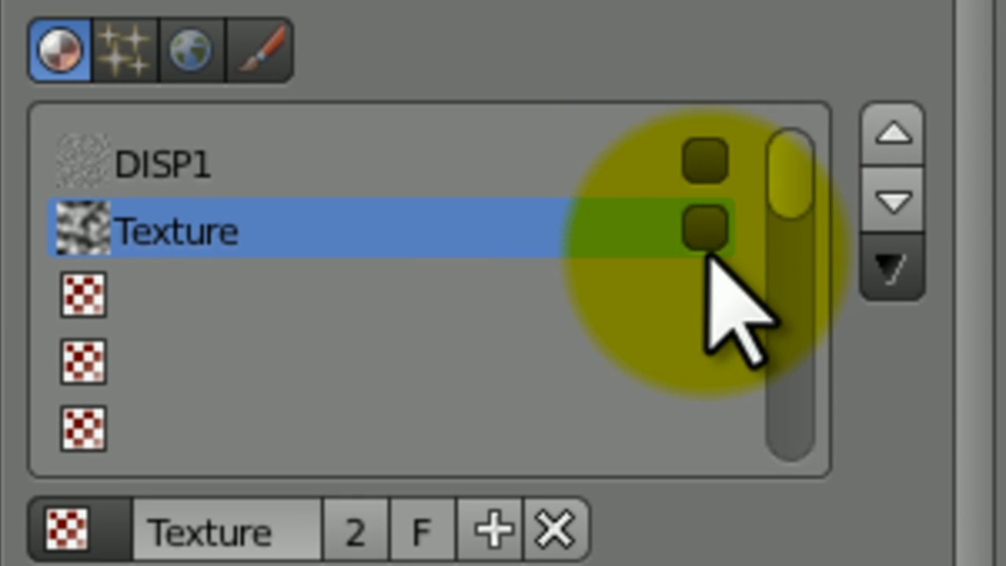
Add a new material in a second slot on the plane and give it a dark green diffuse colour
click(690, 1)
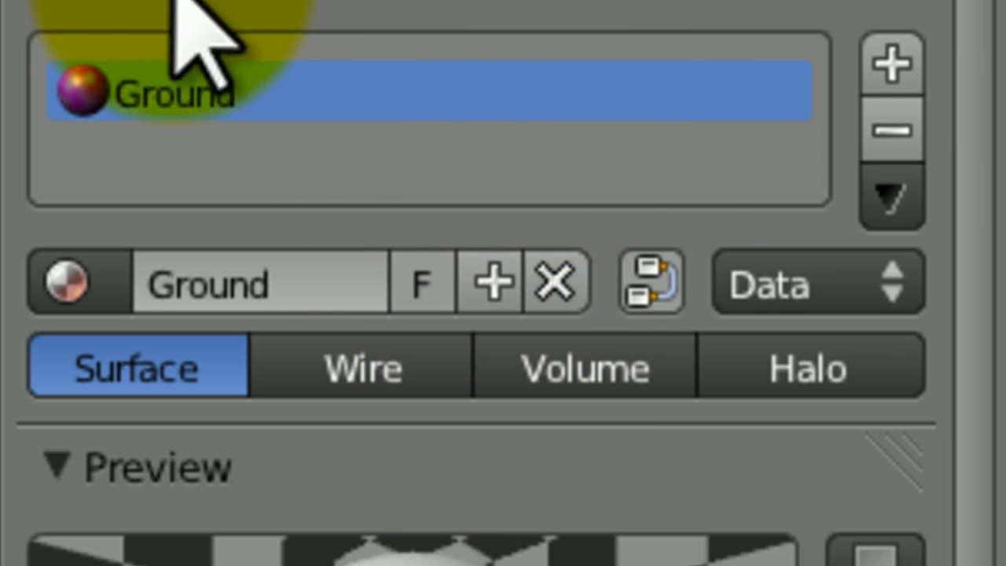
click(891, 63)
click(310, 268)
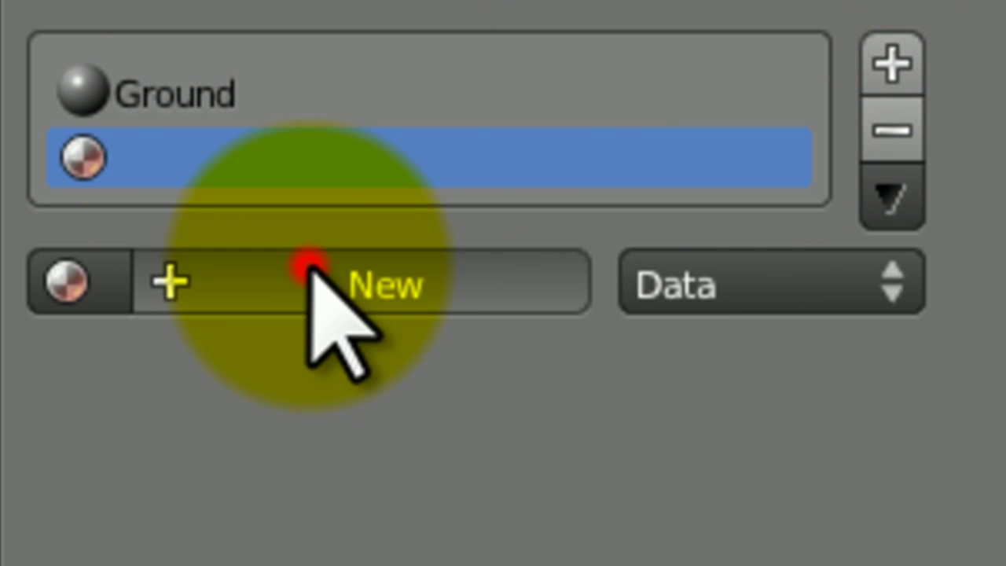
click(310, 565)
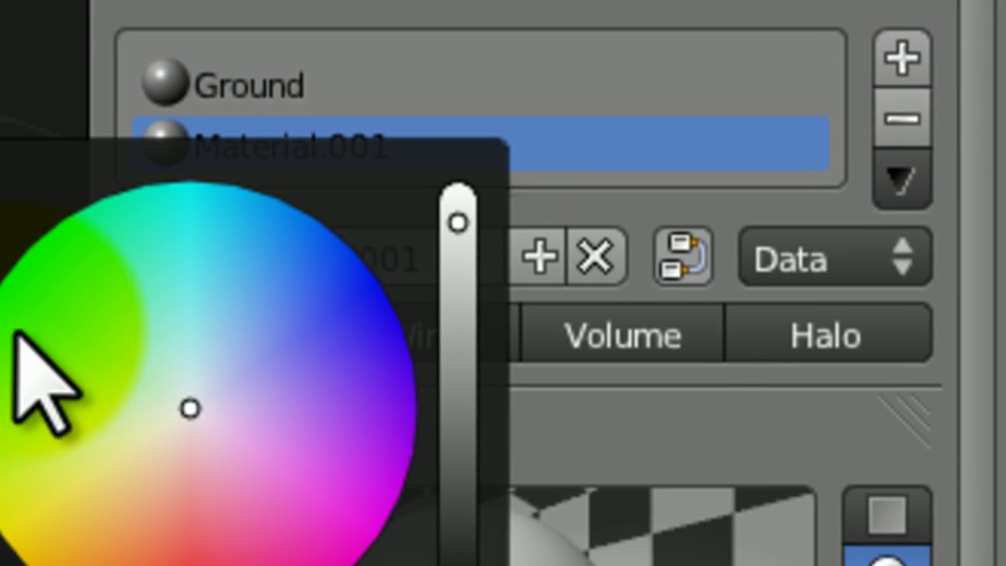
click(8, 311)
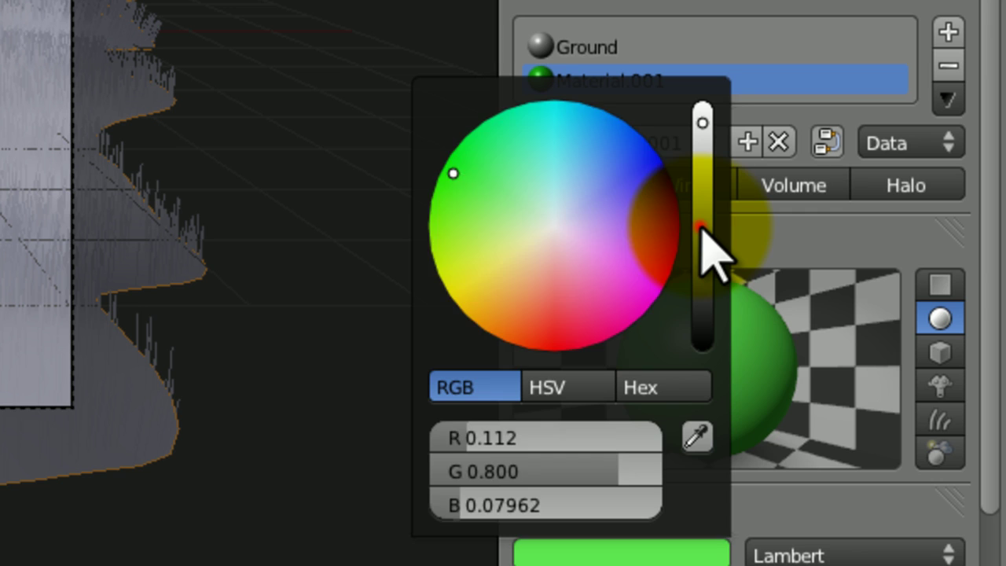
click(700, 227)
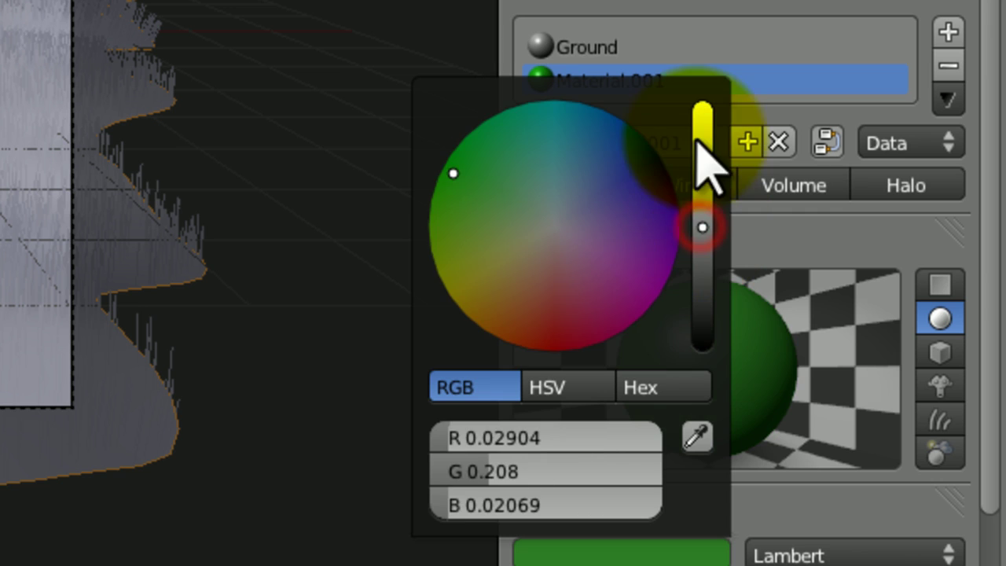
Set the Ground material's diffuse colour to a very dark brown
click(618, 41)
click(641, 552)
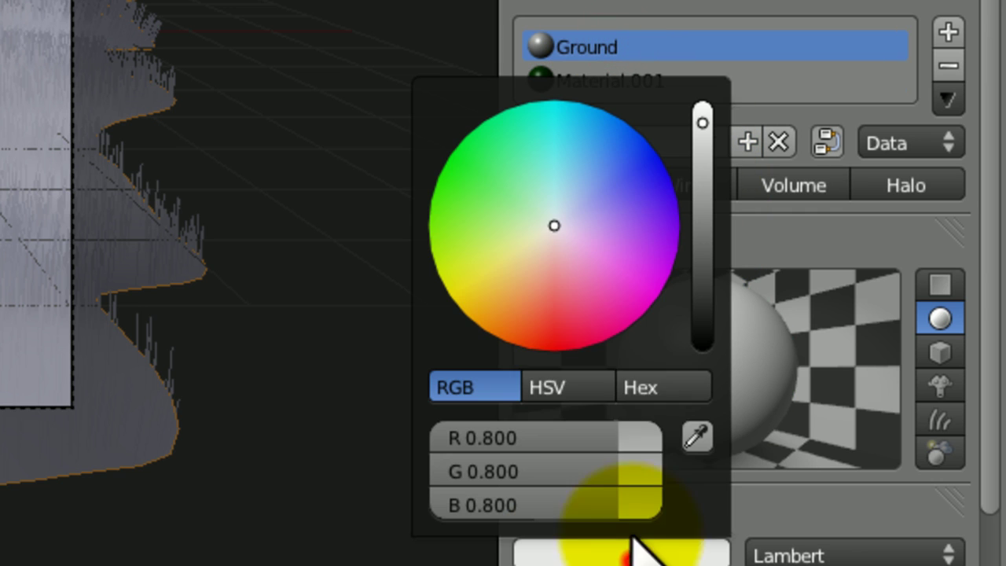
click(511, 324)
click(711, 318)
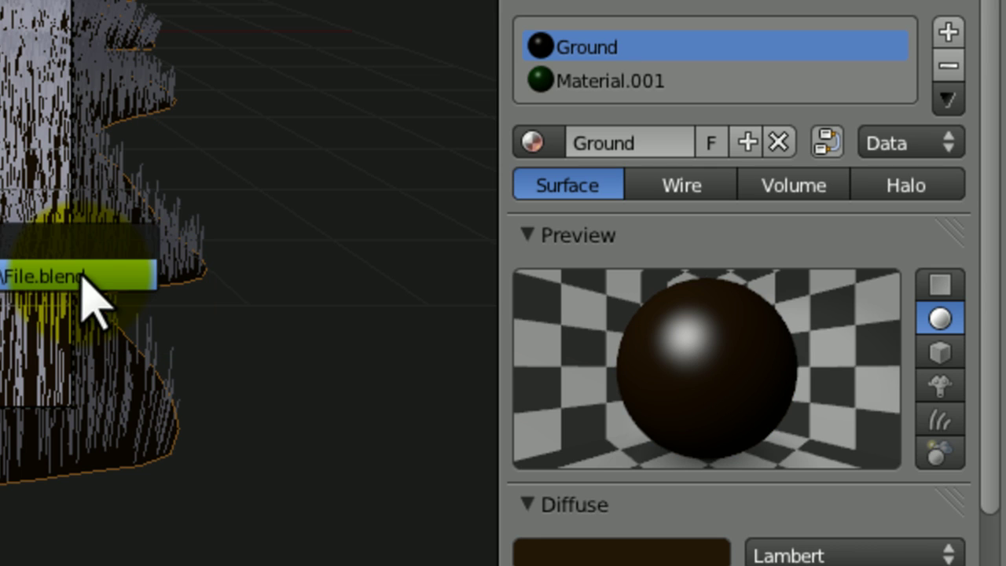
Rename the green material in the plane's second slot as Grass and save the file
click(691, 51)
click(660, 80)
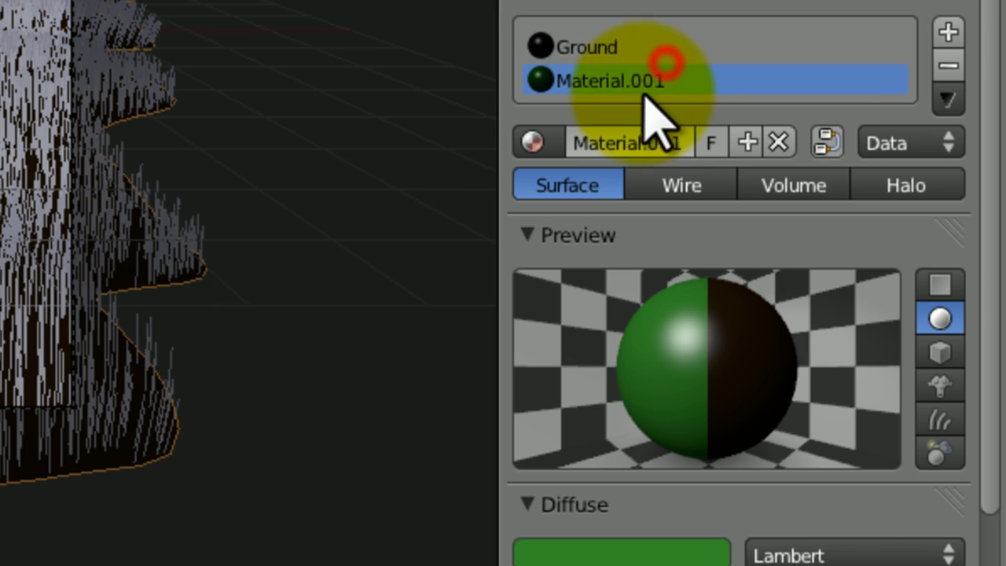
click(619, 138)
text(Grass)
key(Return)
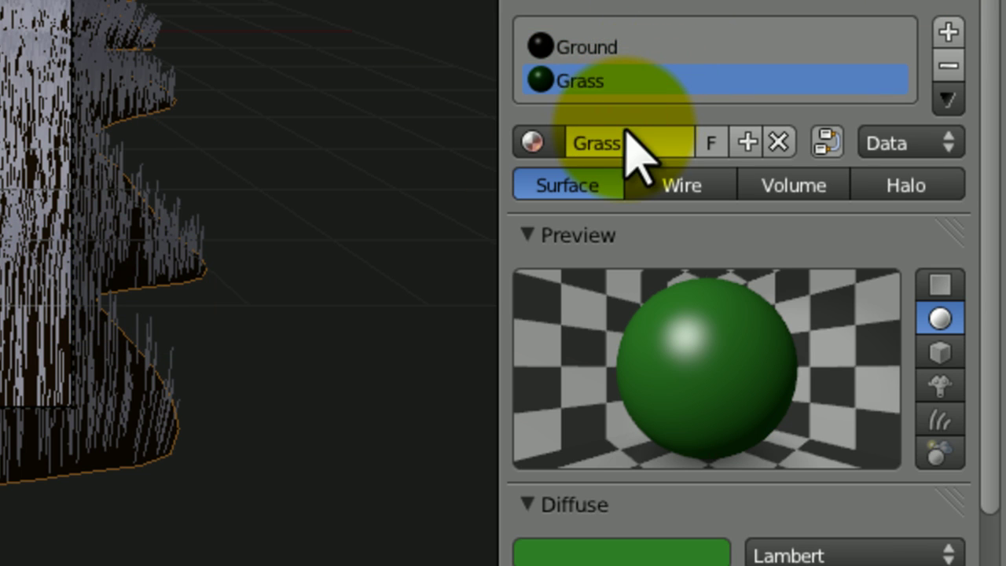
key(ctrl+s)
click(395, 123)
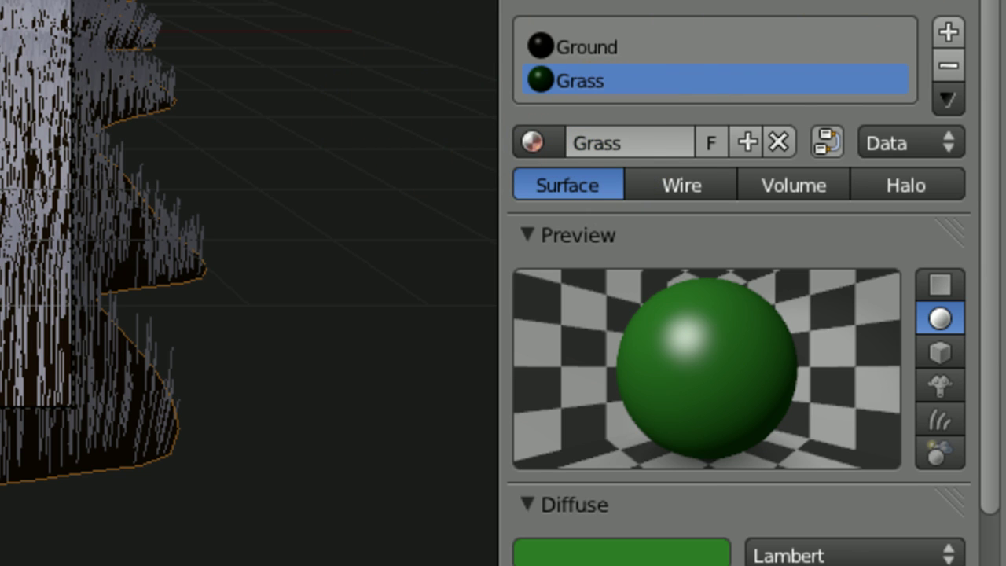
Open the plane's Grass particle system settings and save the file
click(903, 1)
drag(998, 95, 977, 229)
scroll(976, 228, down, 2)
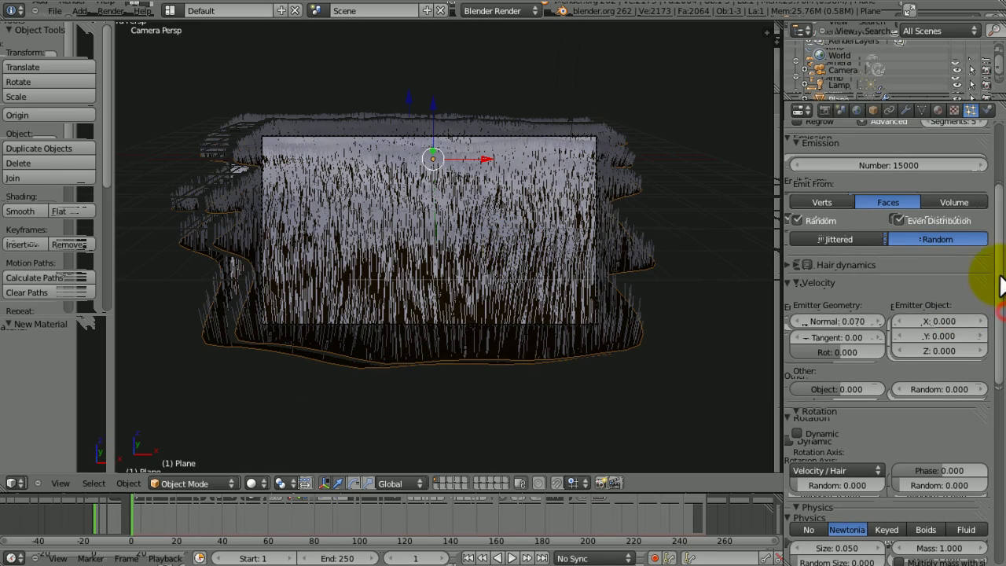
scroll(997, 275, up, 5)
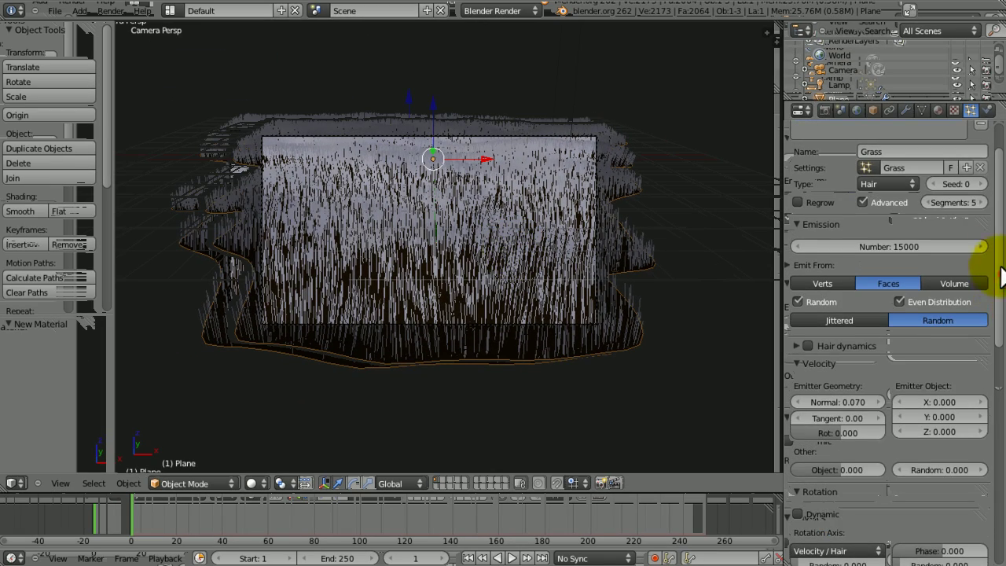
key(ctrl+s)
click(610, 253)
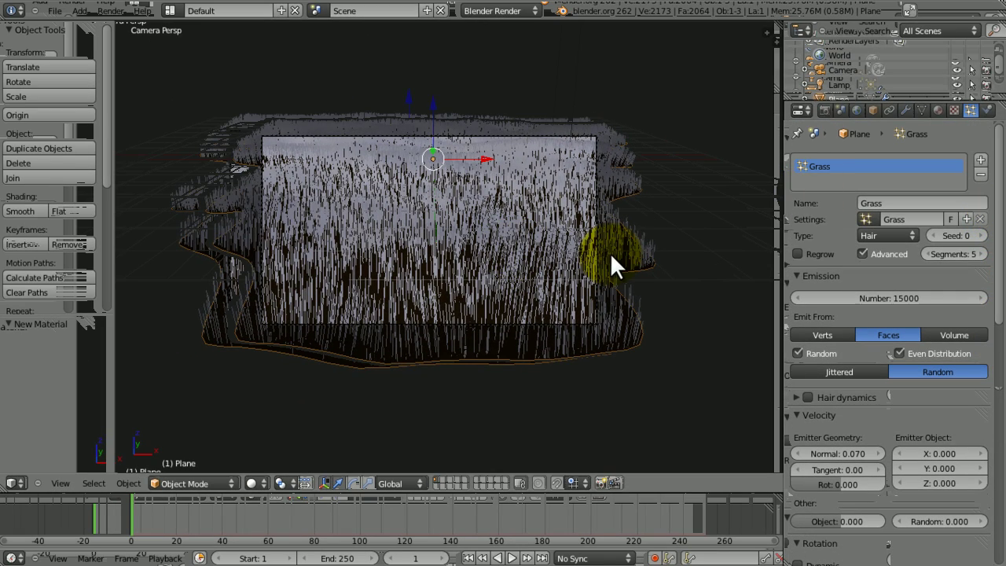
In the Grass particle system's render settings, assign the Grass material to the strands and enable Strand render
click(797, 275)
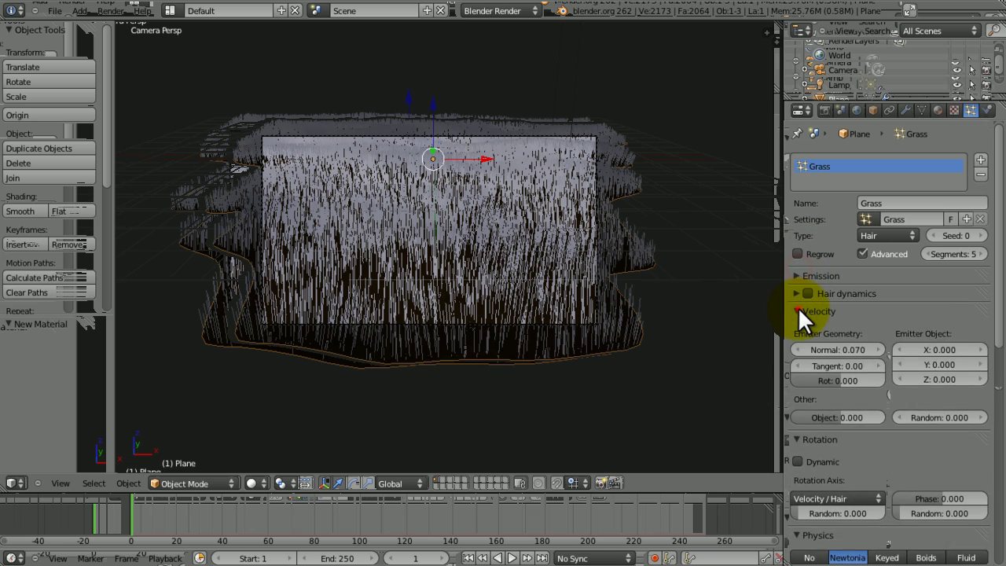
click(797, 311)
click(796, 329)
click(796, 346)
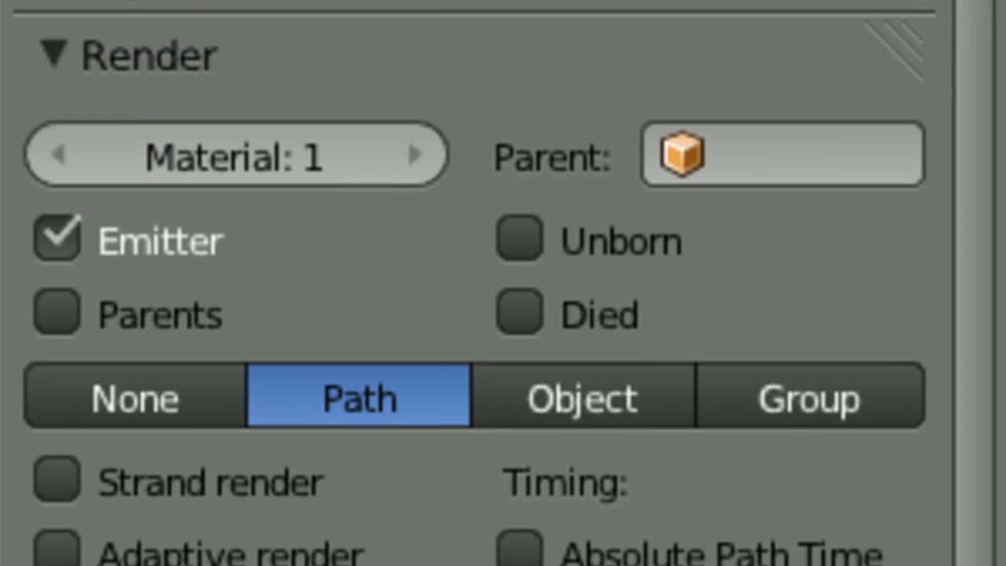
drag(975, 0, 974, 31)
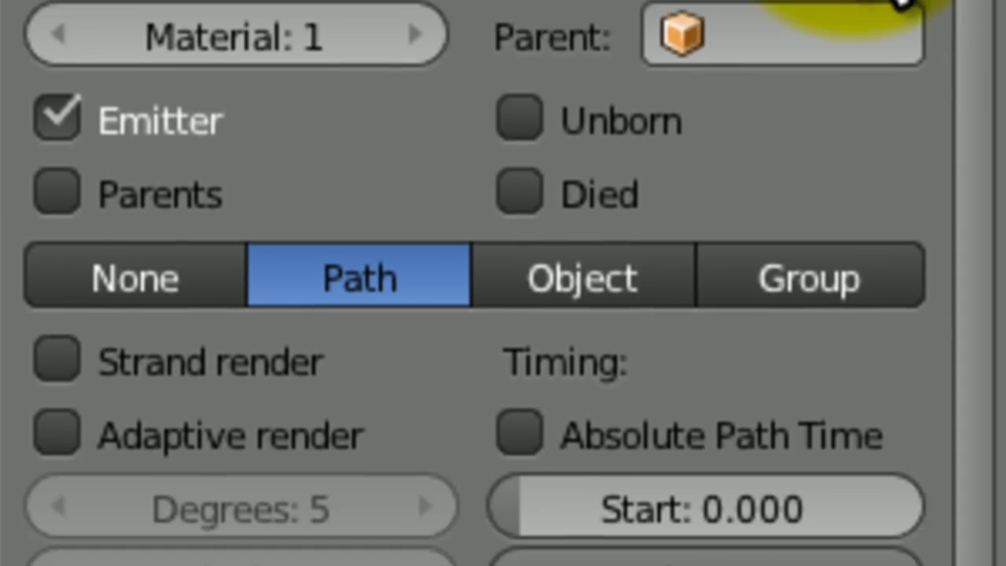
drag(982, 71, 990, 197)
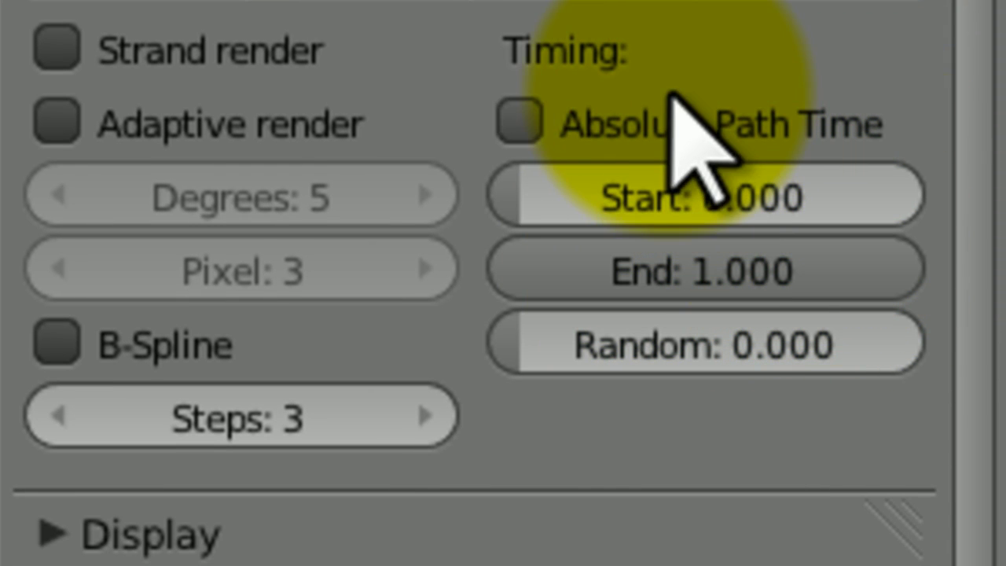
middle_drag(171, 0, 122, 285)
click(122, 284)
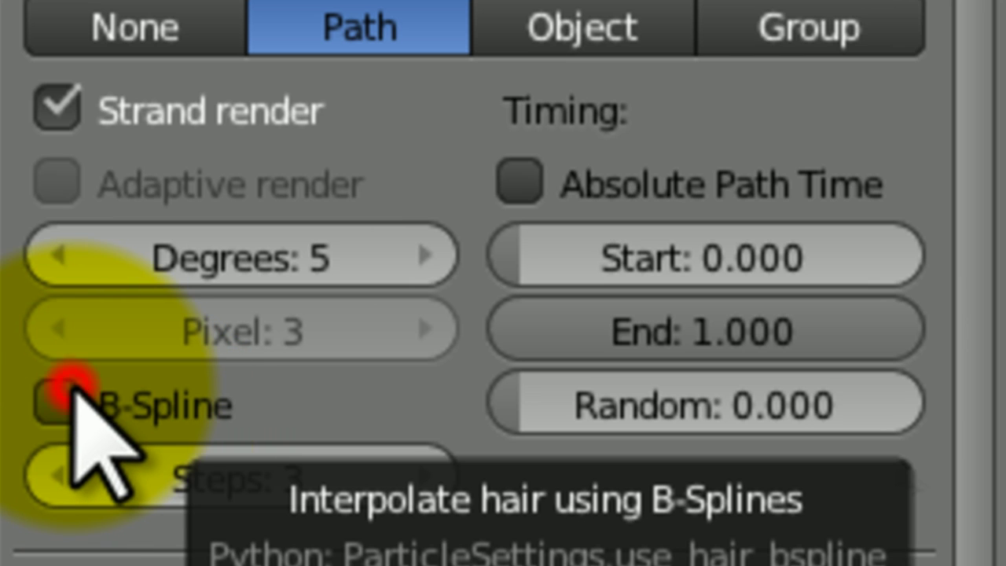
Enable B-Spline interpolation for the rendered grass strands and save the file
click(72, 385)
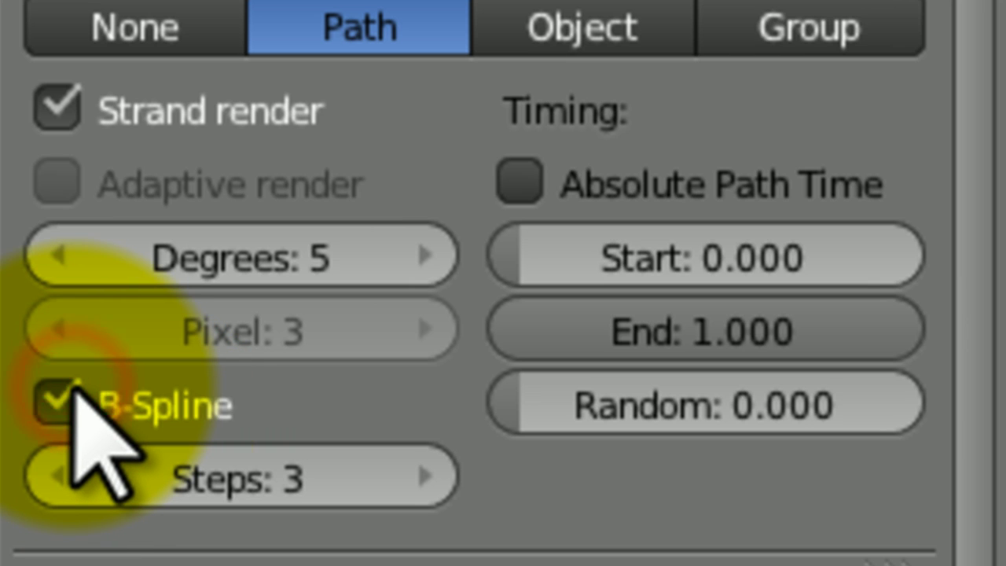
click(72, 385)
click(72, 385)
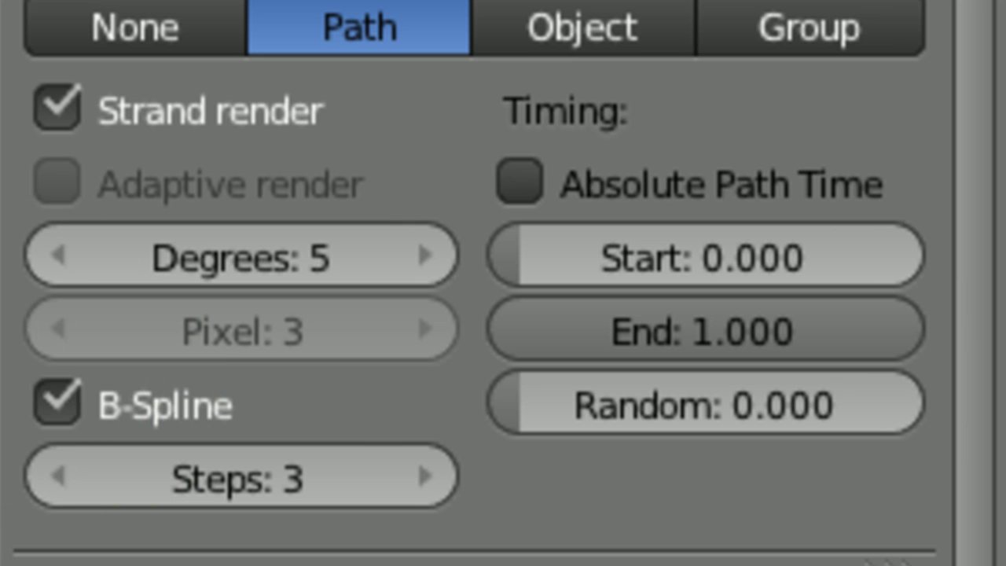
key(a)
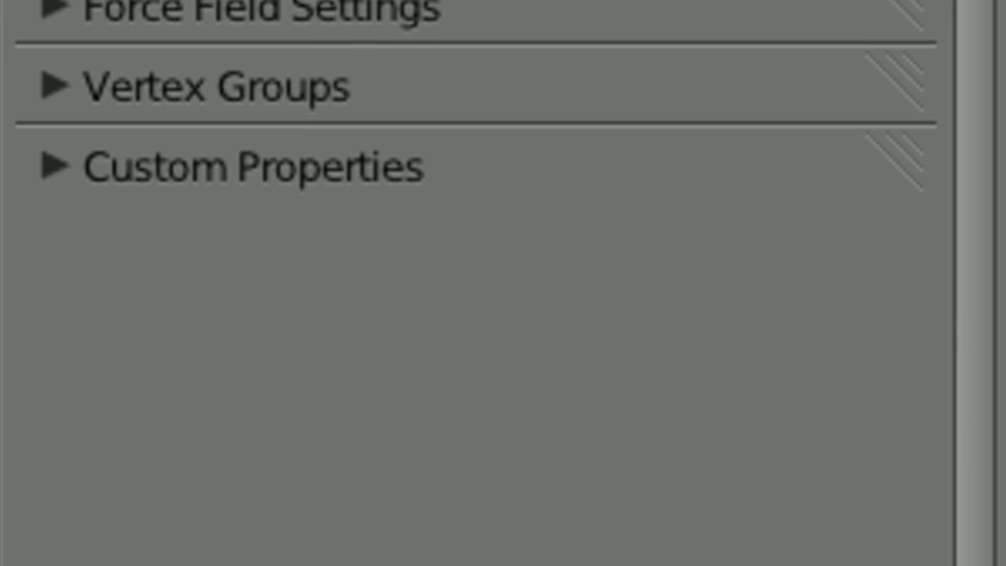
key(ctrl+s)
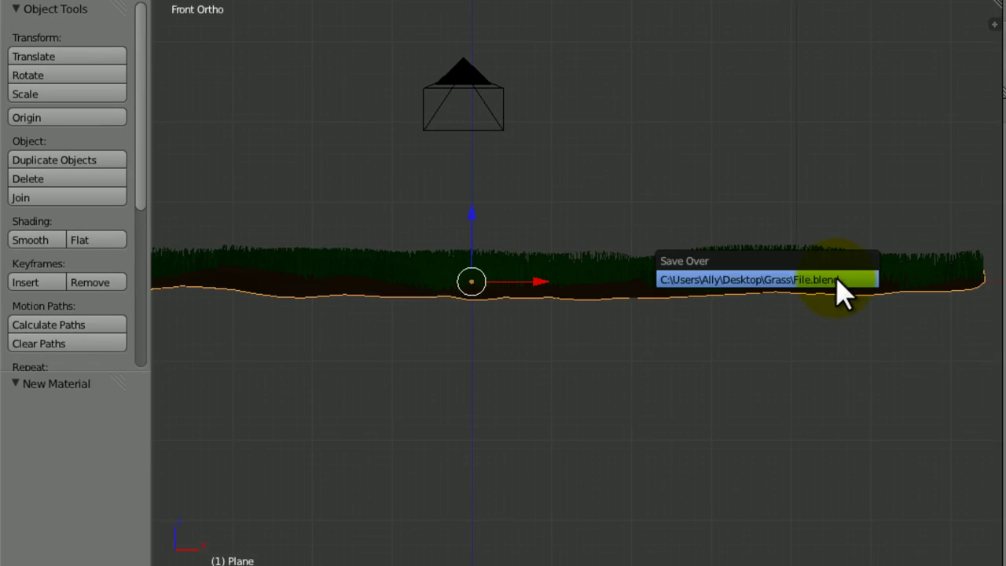
click(838, 279)
Set the Brownian force in the grass particle physics to 0.020 and save the file
shift+middle_drag(635, 290, 678, 372)
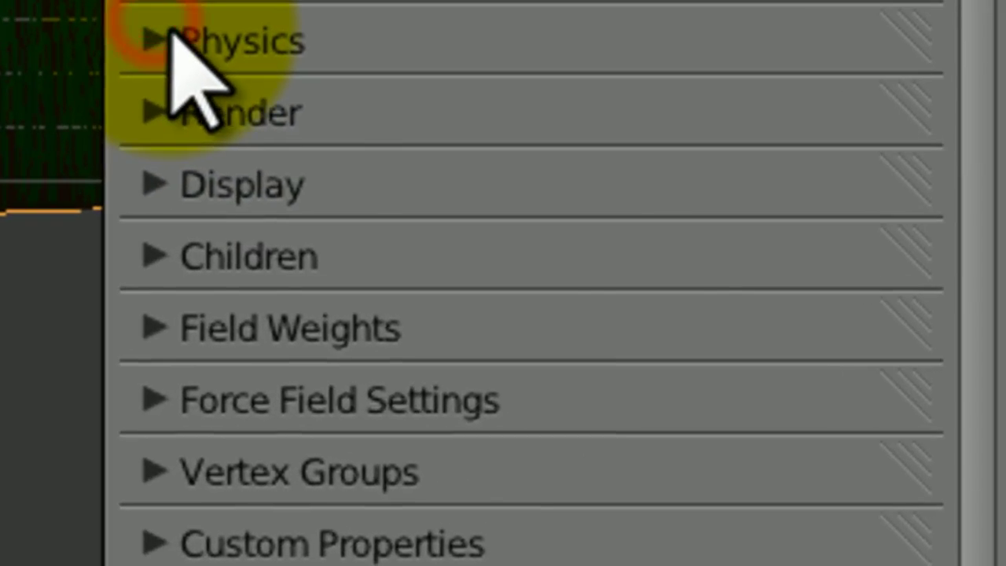
click(591, 170)
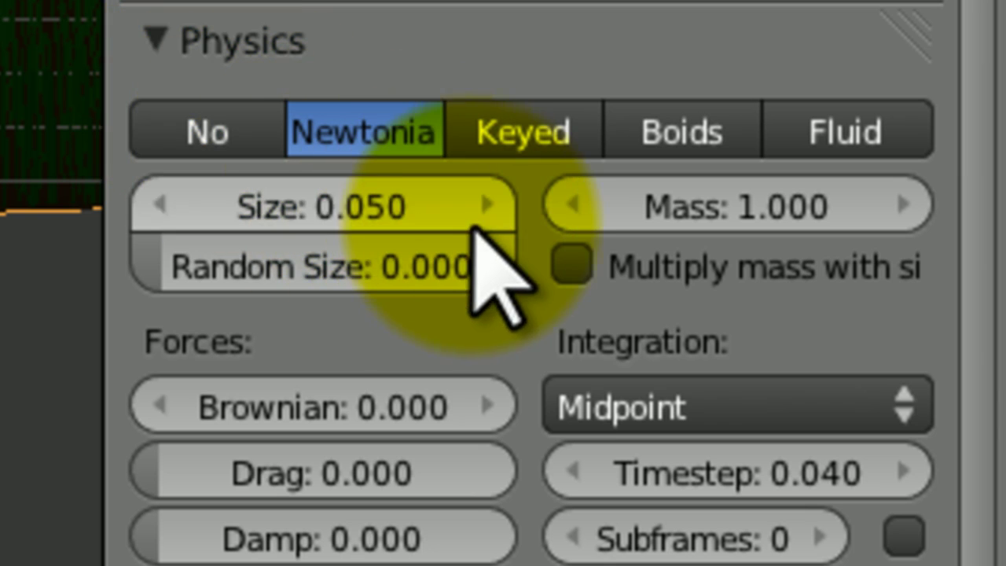
click(490, 399)
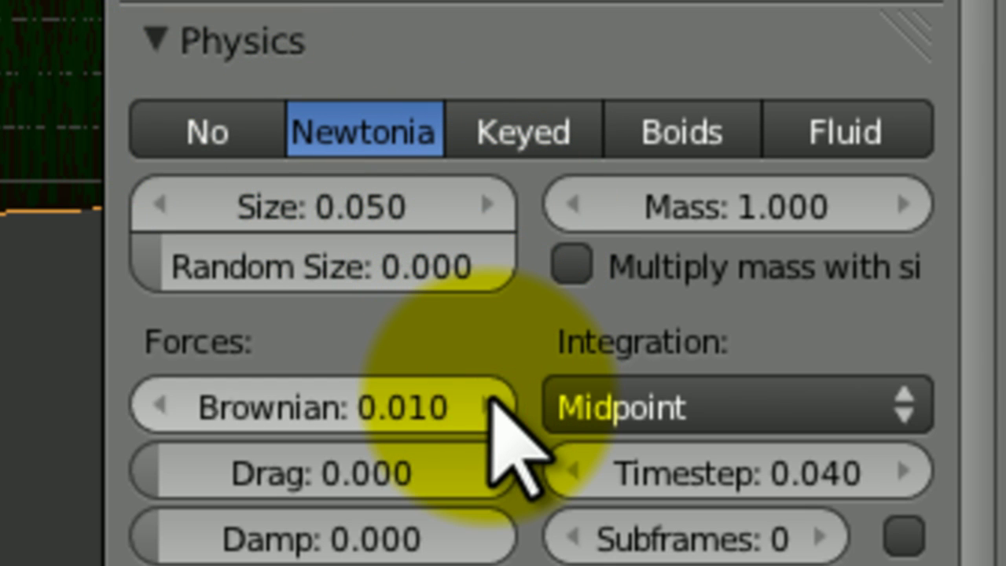
click(490, 399)
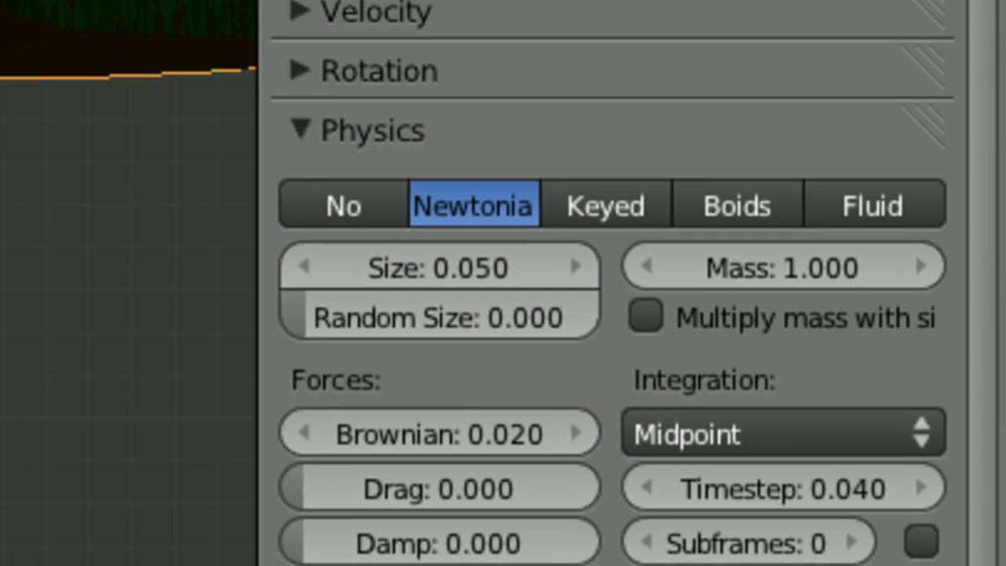
key(ctrl+s)
click(486, 291)
Inspect the bent grass blades up close, return to the camera view and save the file
scroll(455, 449, up, 10)
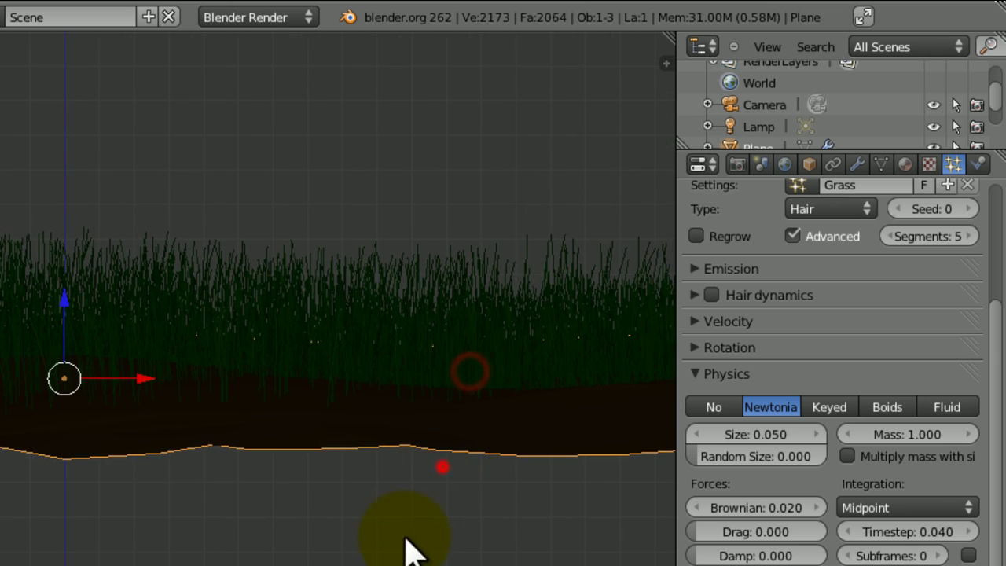
scroll(415, 421, down, 8)
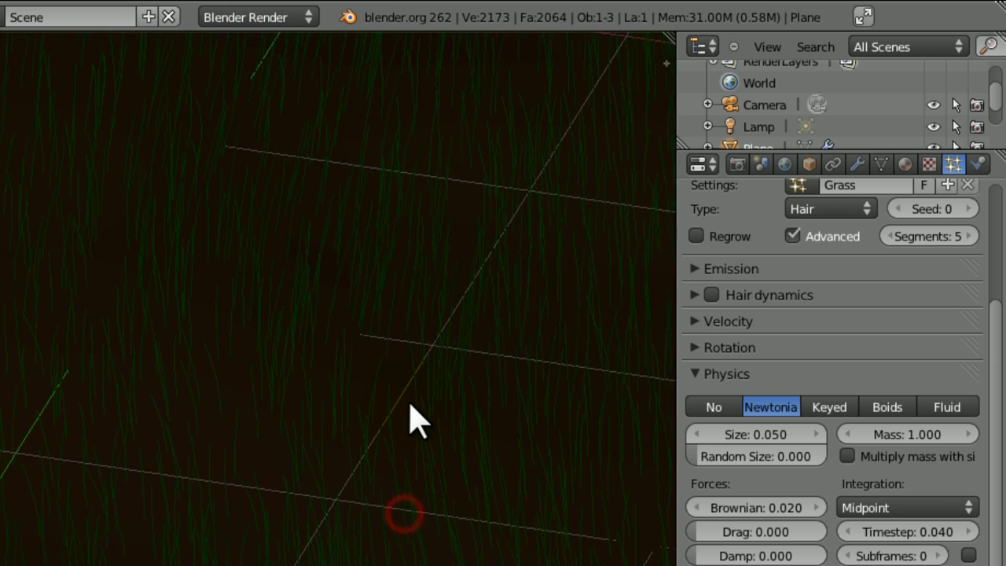
key(ctrl+s)
click(408, 405)
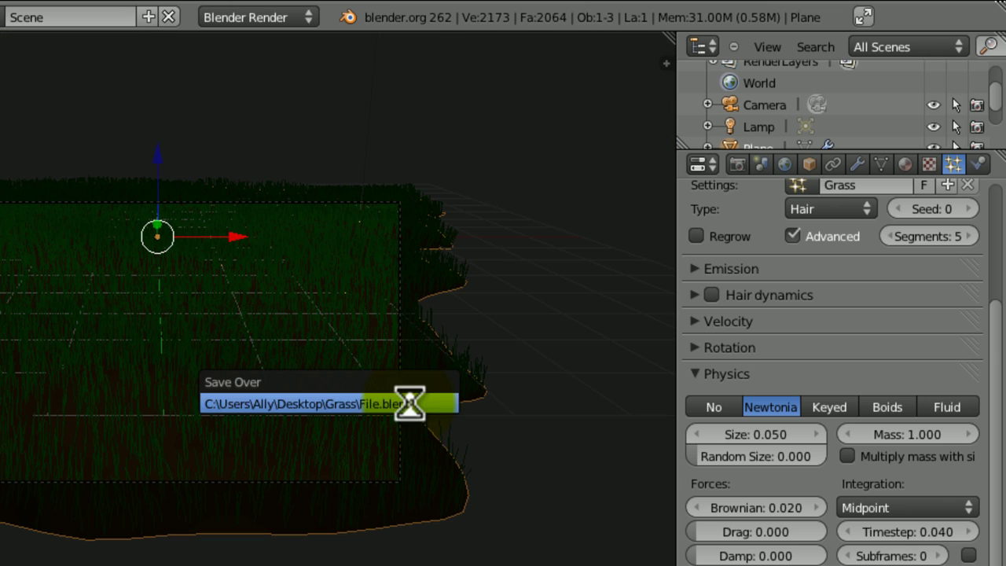
Reduce the share of grass particles displayed in the viewport to 10 percent
click(696, 374)
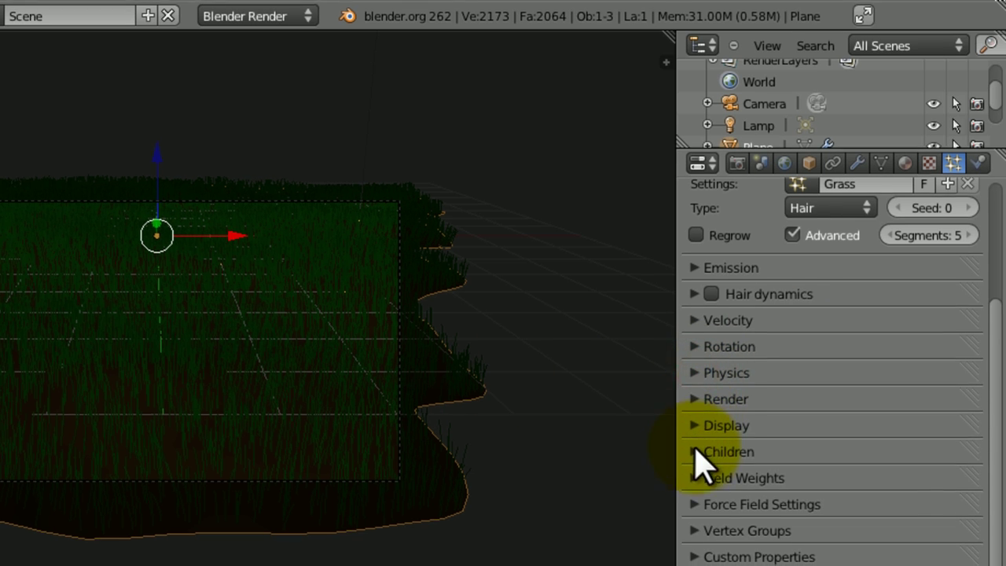
click(695, 449)
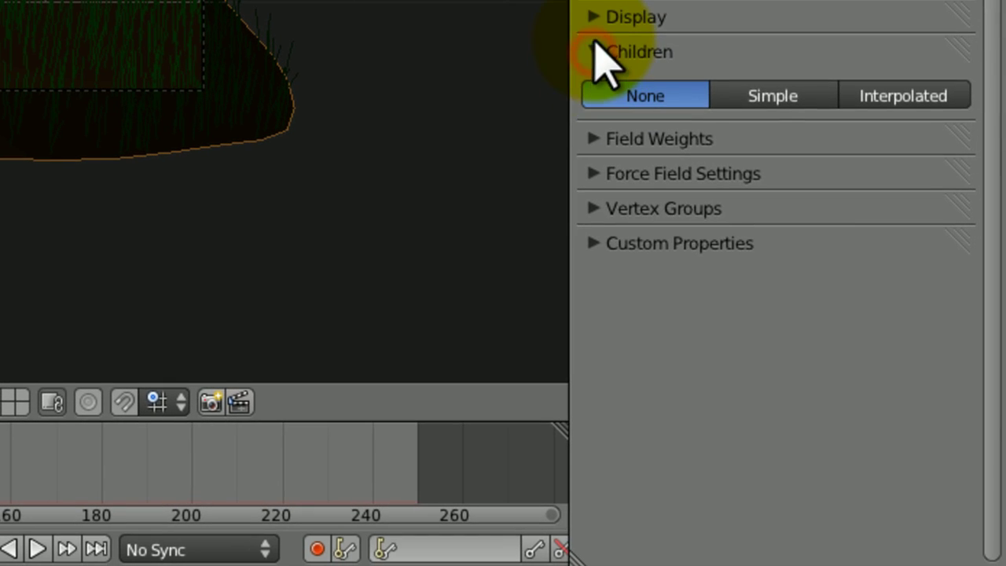
click(595, 15)
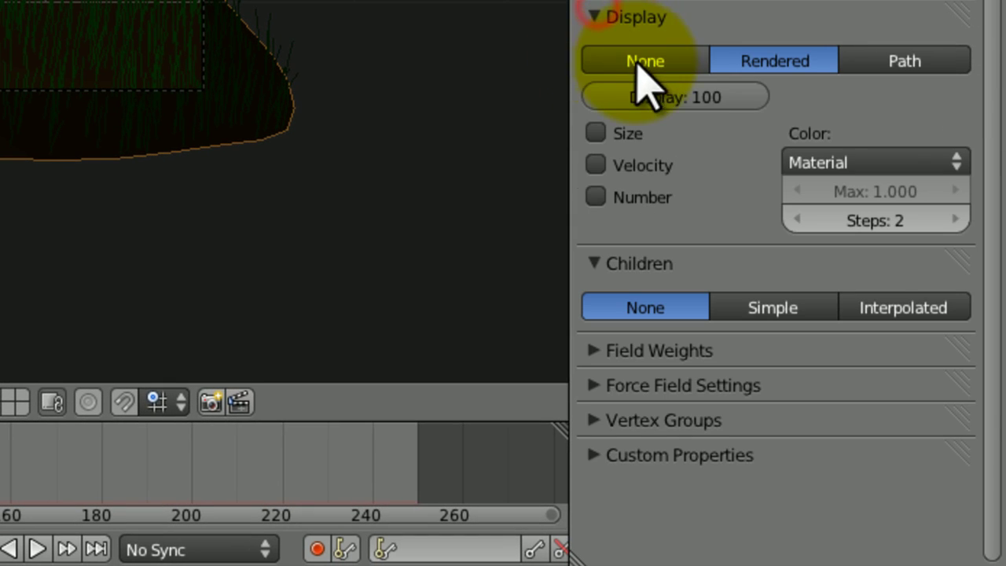
click(662, 96)
text(10)
key(Return)
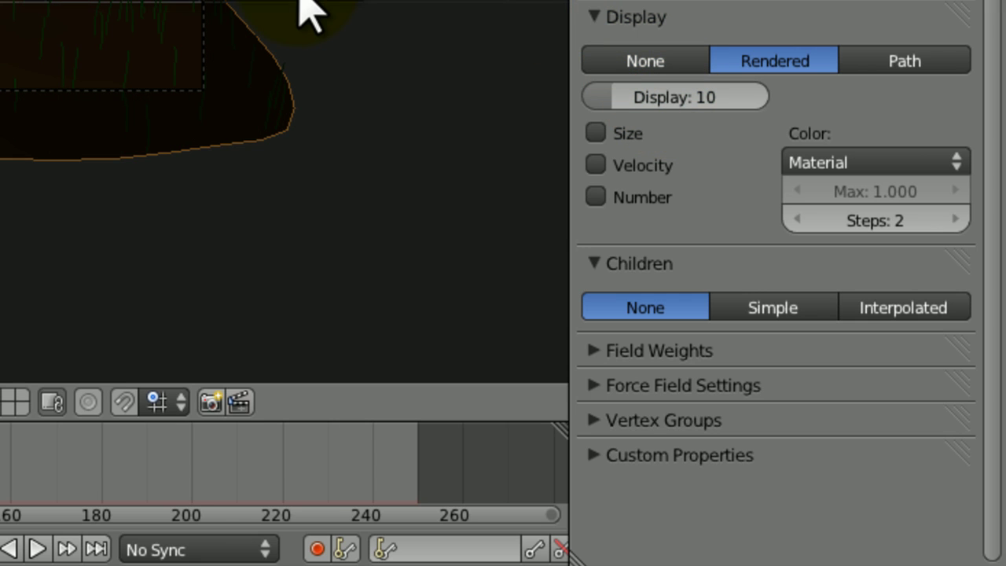
click(602, 17)
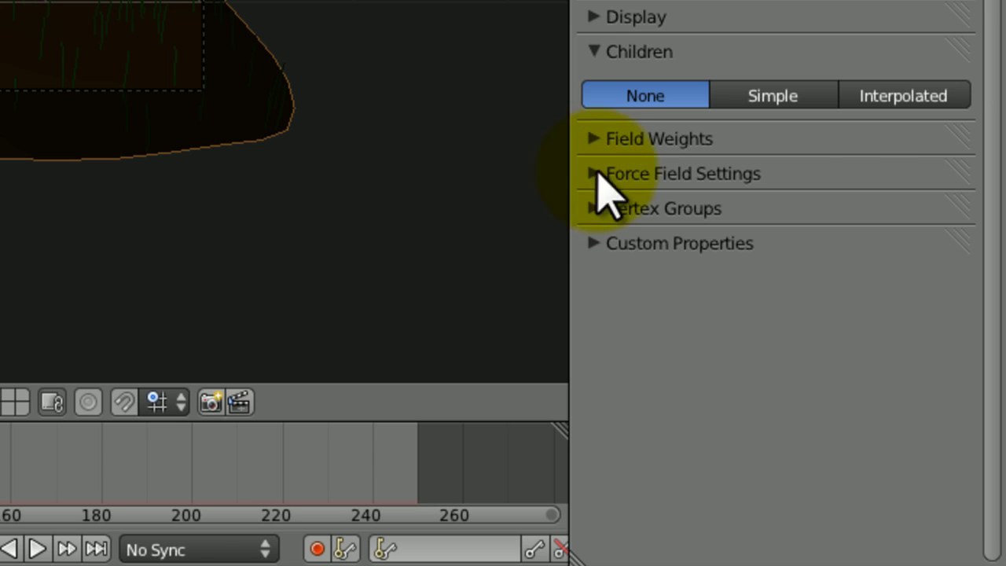
Switch the grass particles to Simple children and set the rendered children per parent to 60
click(774, 96)
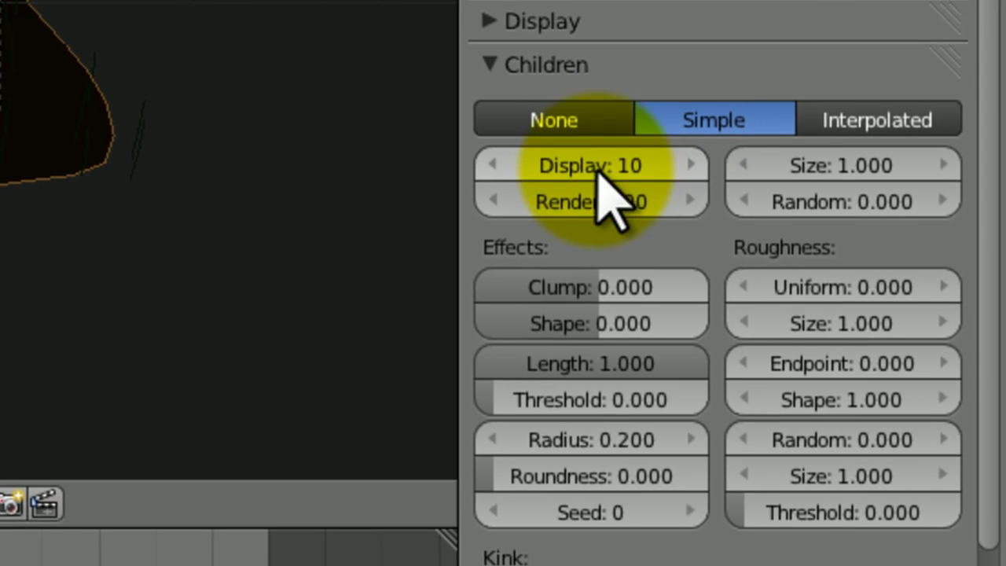
click(669, 160)
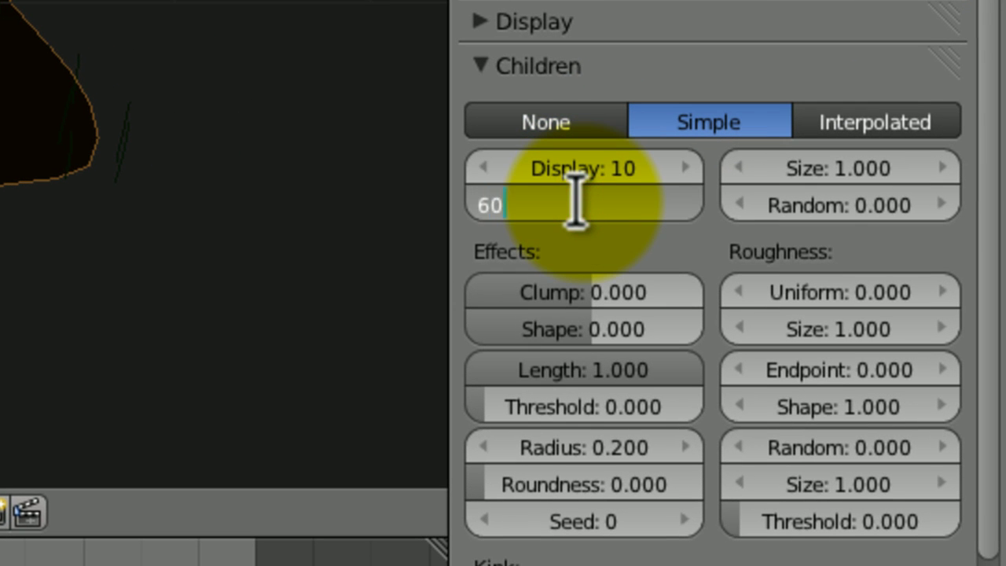
text(60)
key(Return)
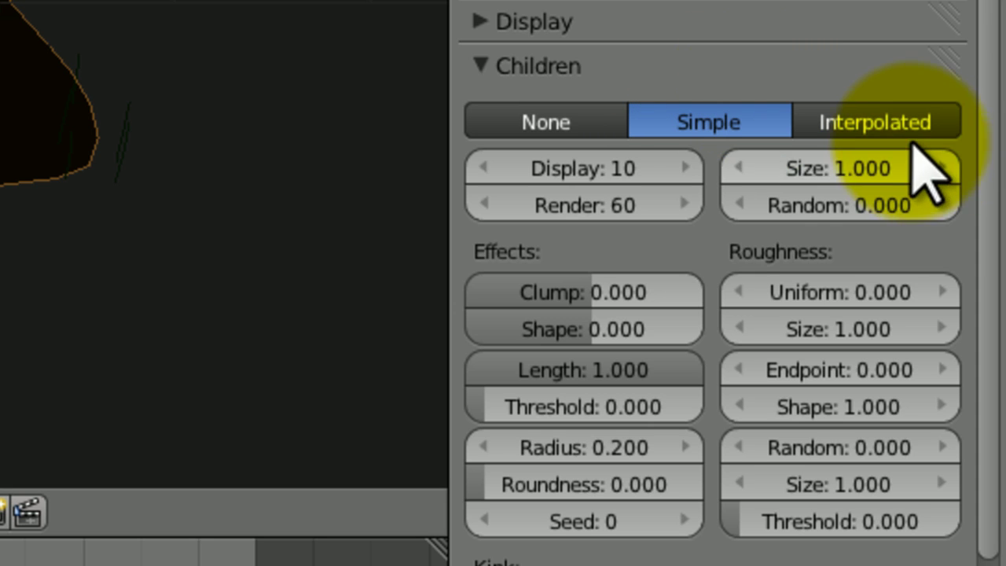
Try Interpolated children on the grass particles and switch back to Simple
click(890, 120)
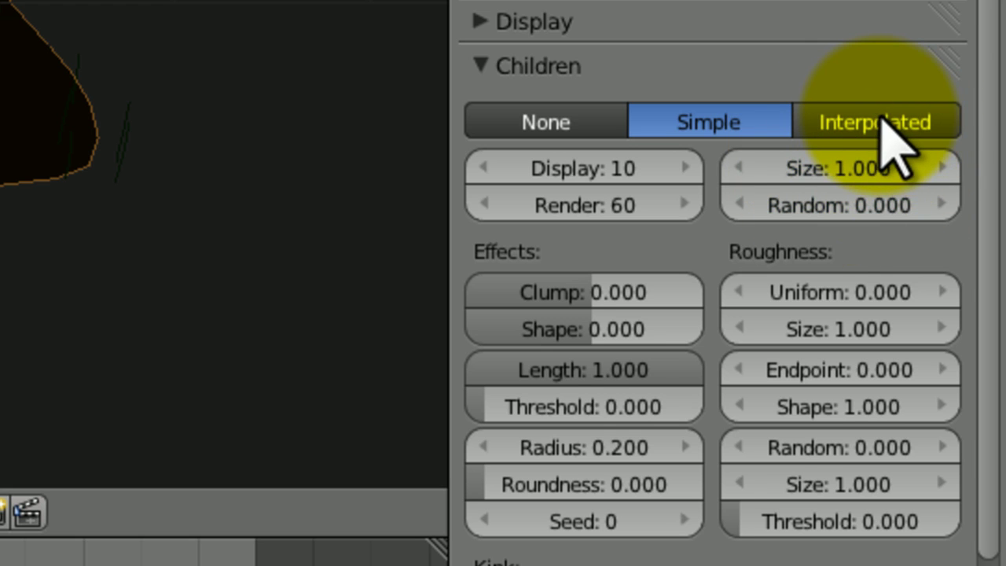
click(881, 122)
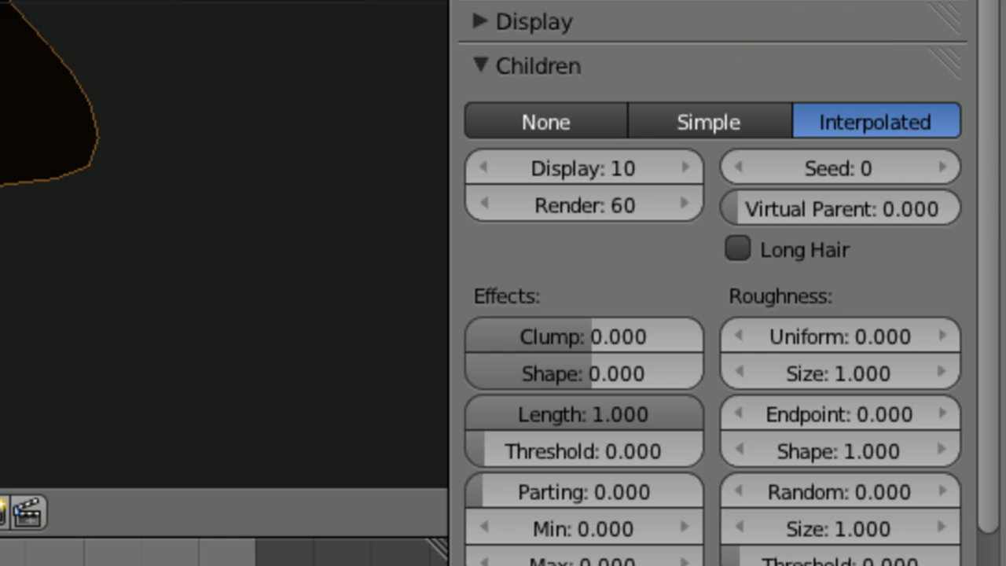
click(695, 119)
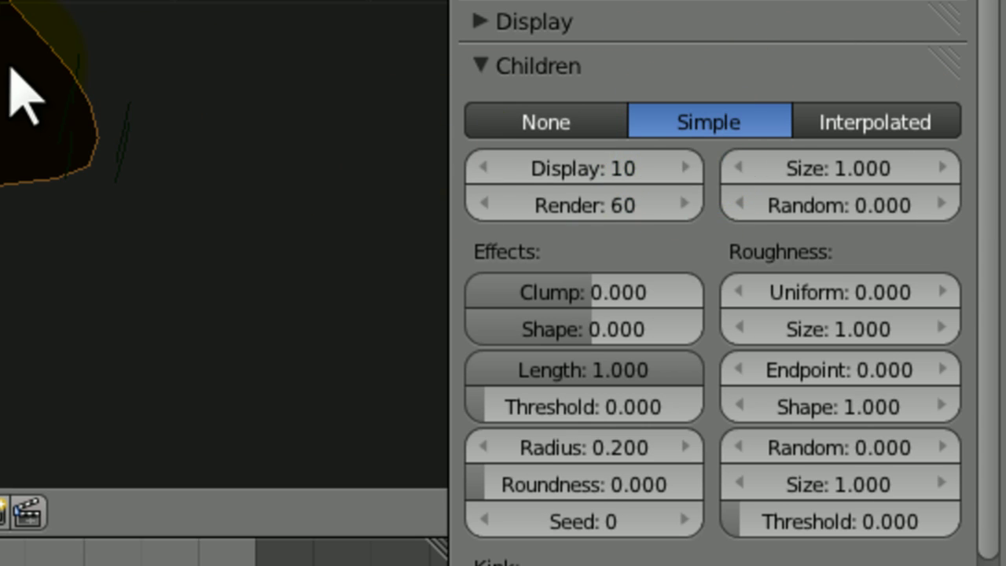
View the grass with children from the front and save the file
key(ctrl+s)
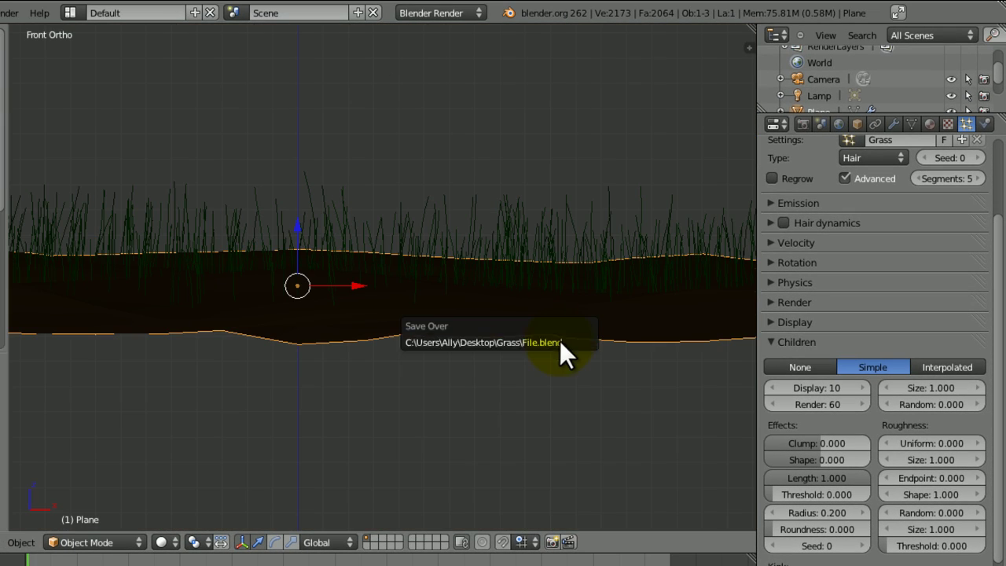
click(559, 341)
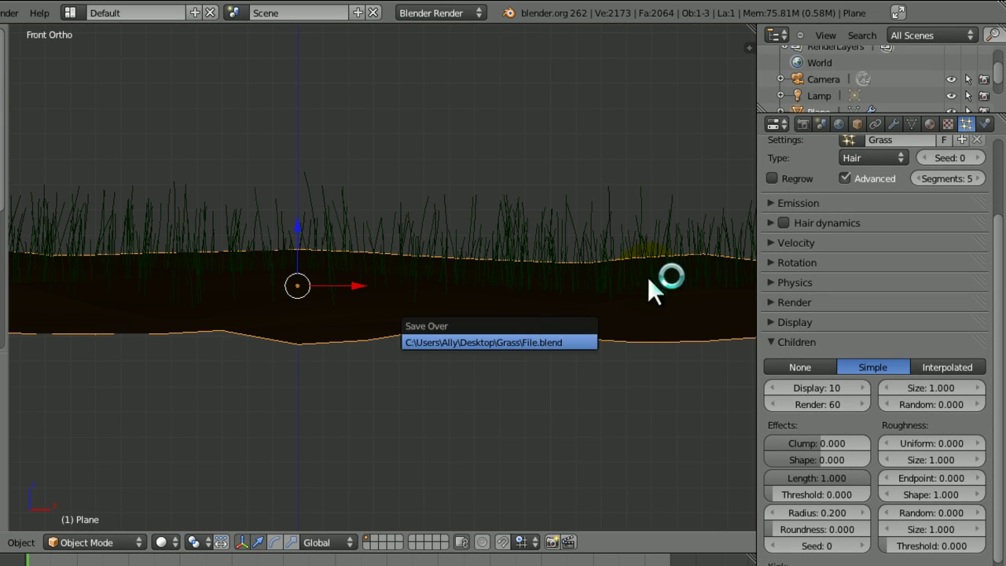
Check the grass emission settings, switch from the front view to the camera view and save the file
scroll(944, 214, up, 3)
click(778, 261)
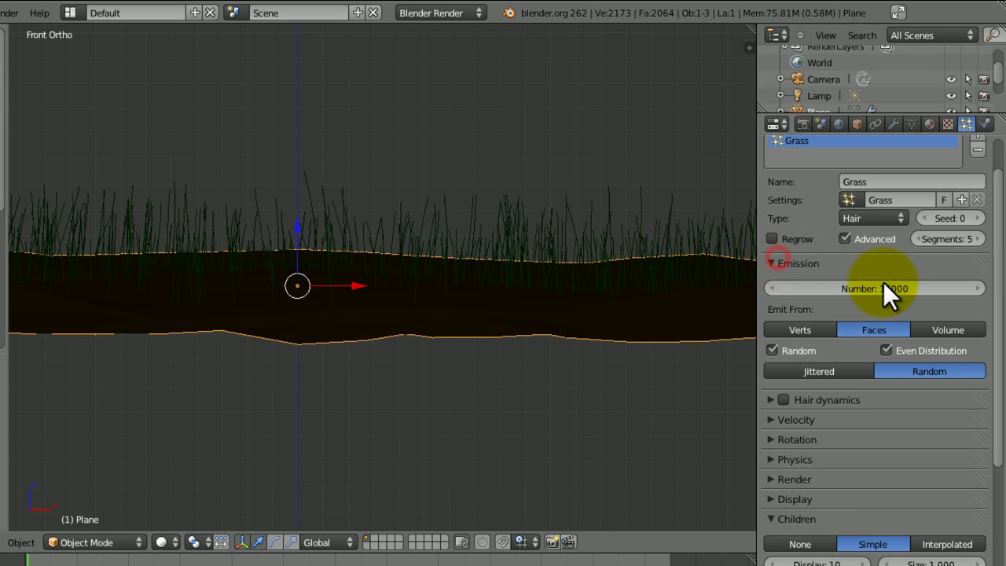
click(778, 264)
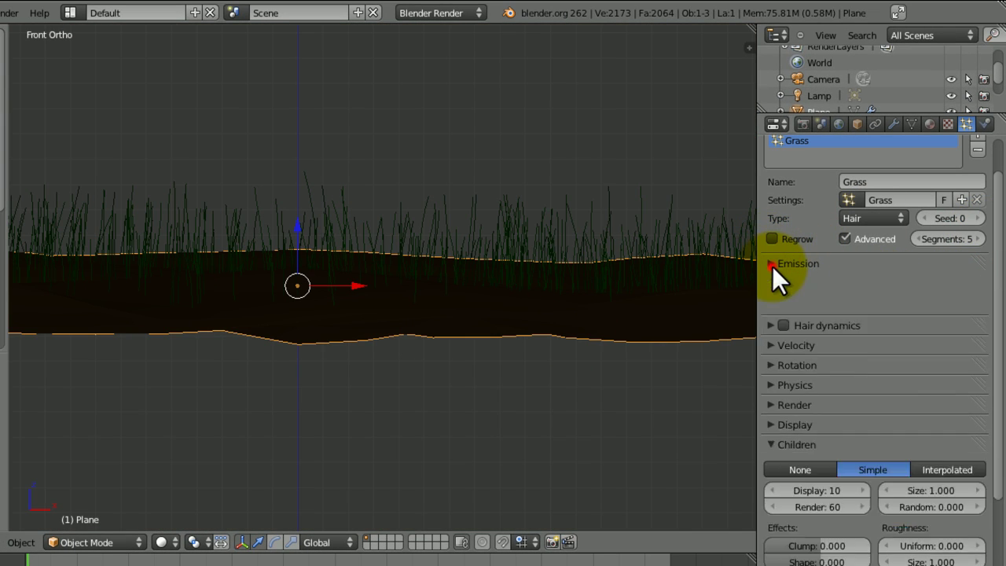
key(ctrl+s)
click(588, 258)
middle_drag(562, 188, 579, 276)
key(KP_5)
key(KP_0)
key(ctrl+s)
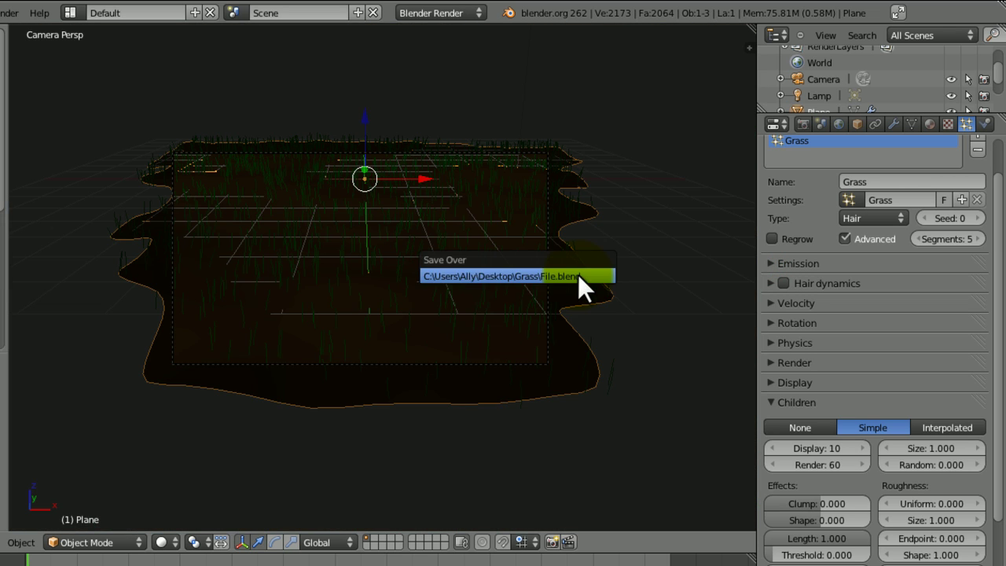
click(577, 274)
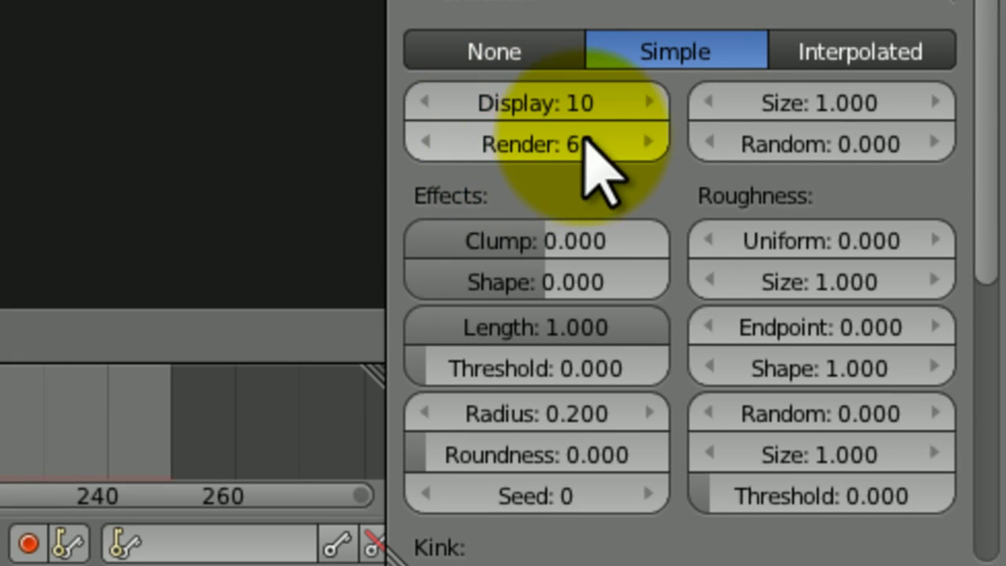
Try a clump value of -0.656 on the grass children
drag(980, 97, 995, 206)
scroll(606, 34, up, 5)
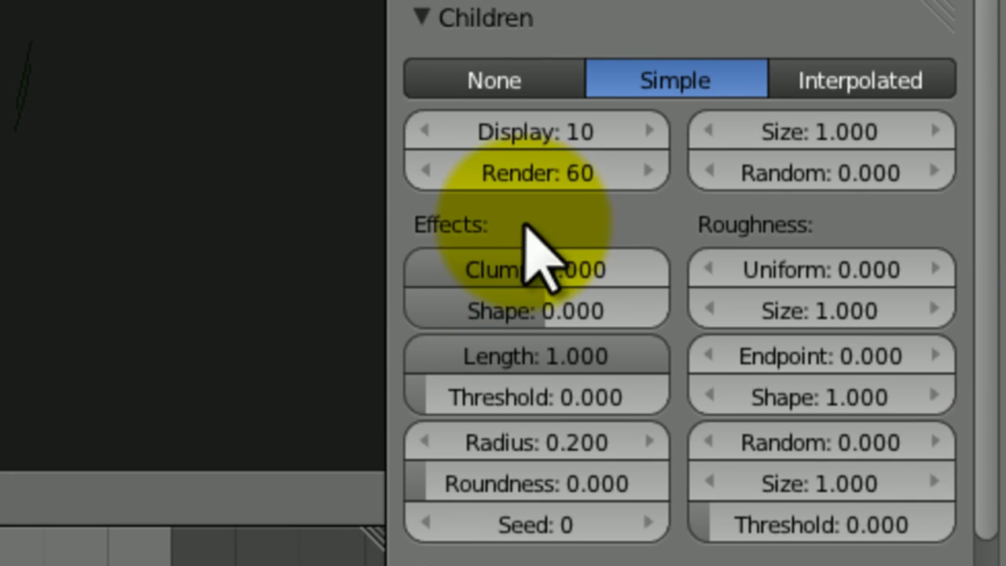
drag(539, 277, 503, 267)
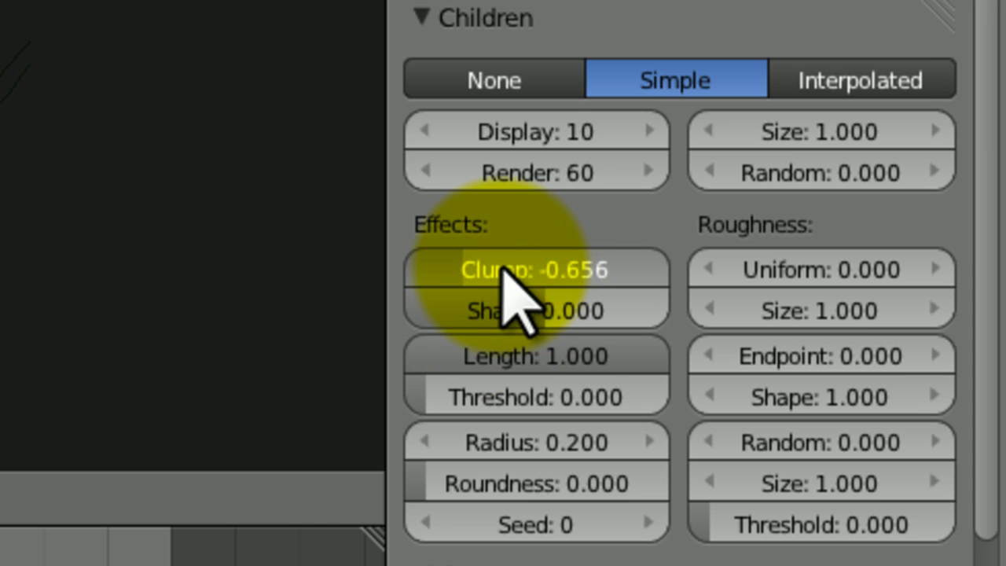
Set the displayed grass children per parent to 60 and save the file
click(524, 129)
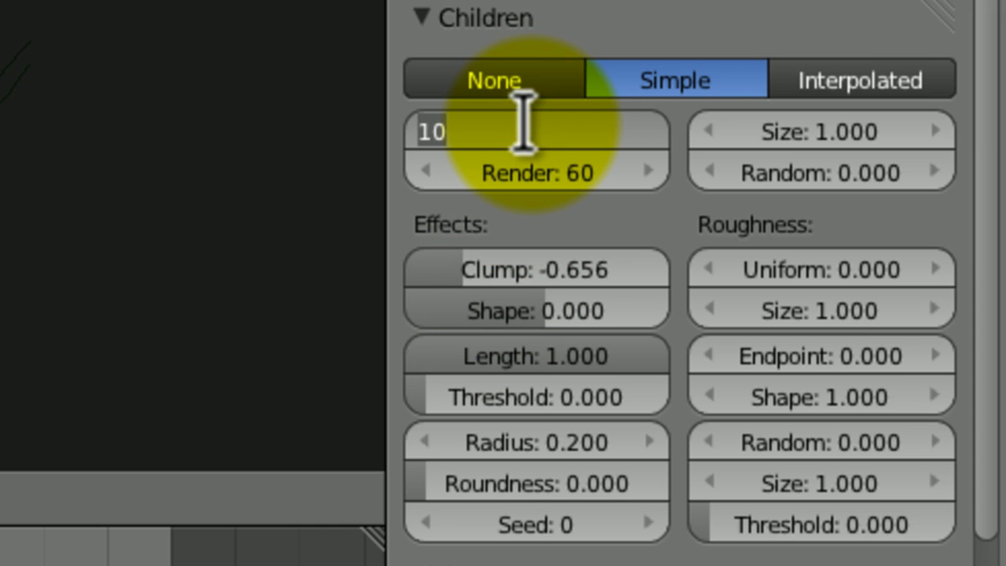
text(60)
key(Return)
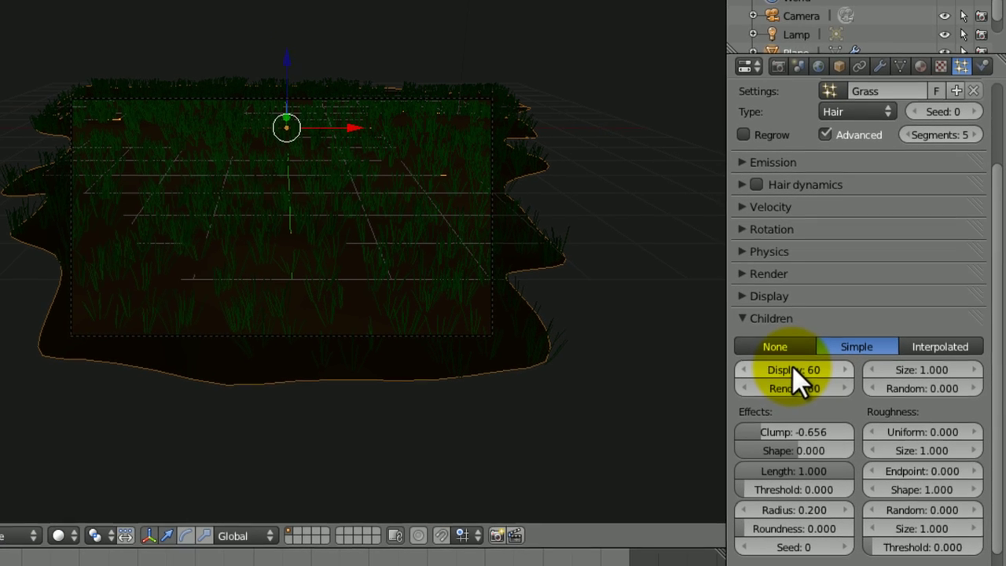
key(ctrl+s)
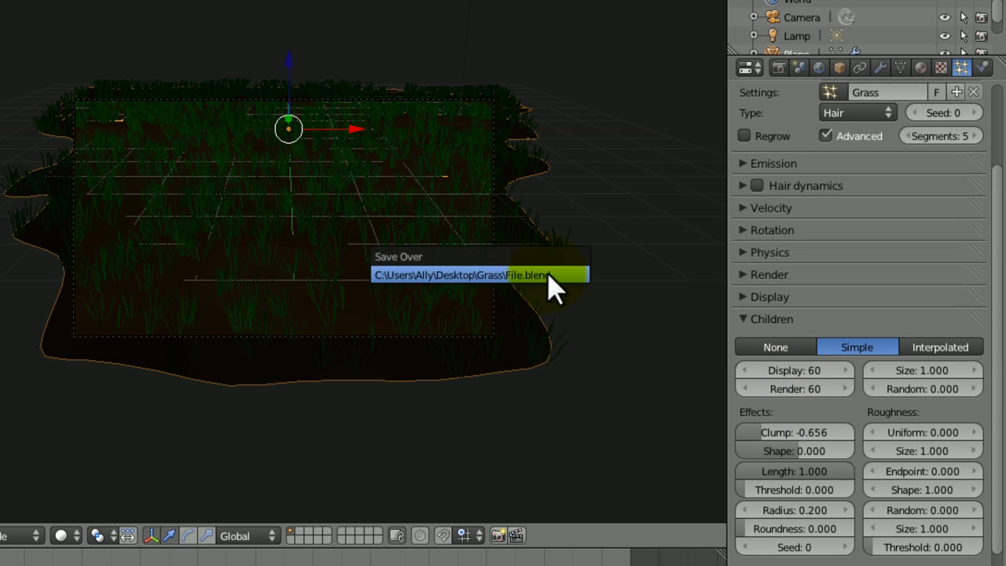
click(547, 273)
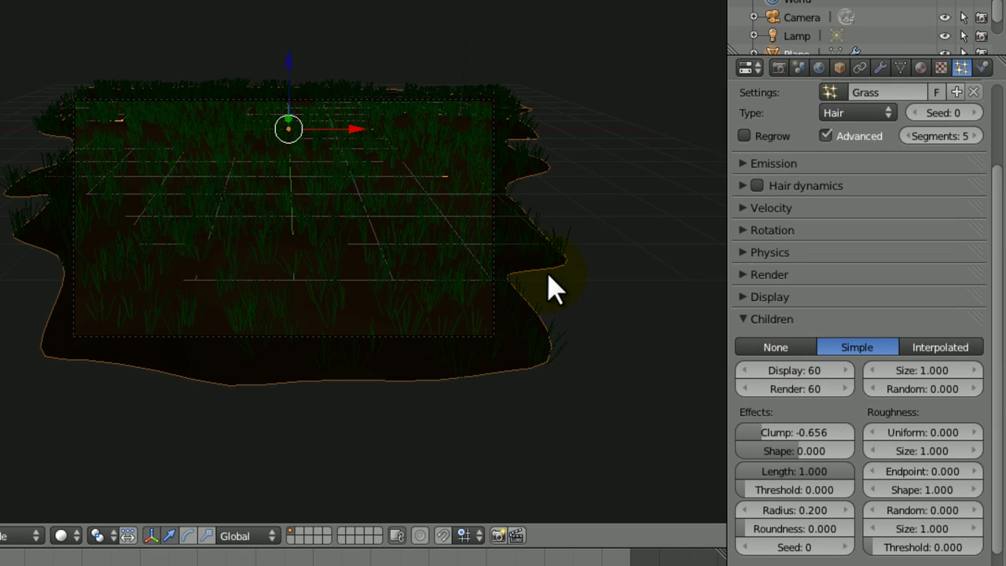
Set the clump of the grass children to -0.5 and save the file
click(802, 429)
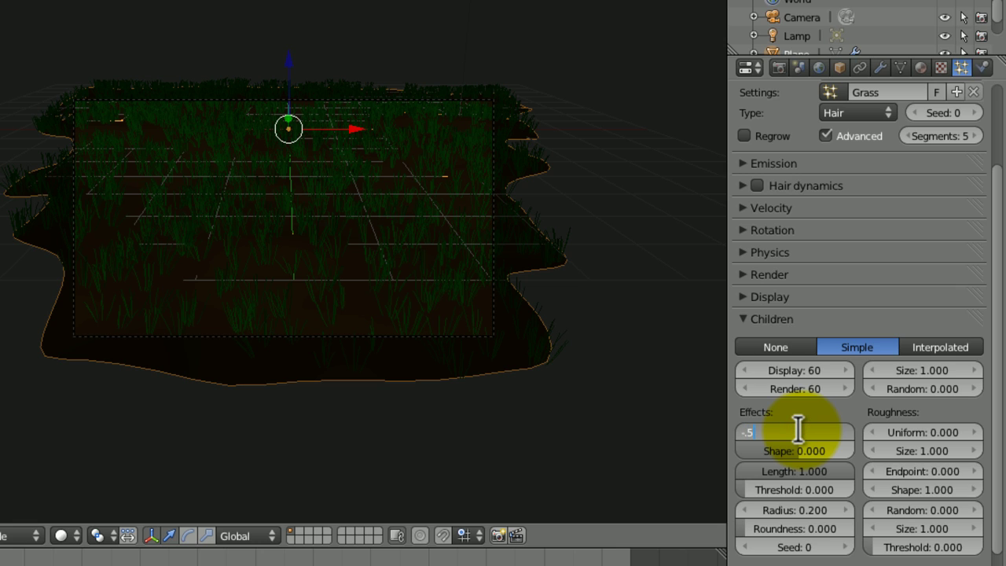
key(Return)
click(801, 429)
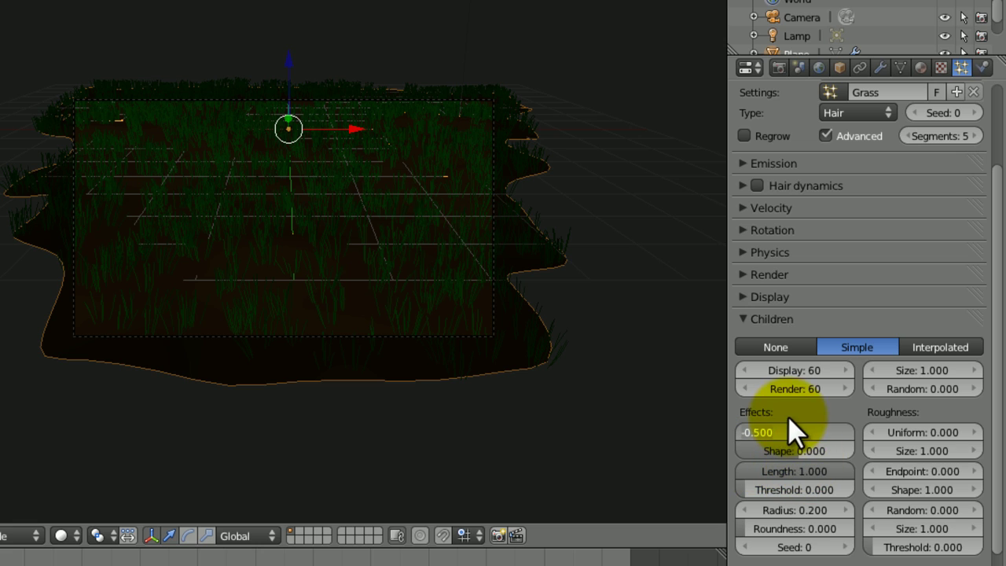
key(Return)
key(ctrl+s)
click(464, 264)
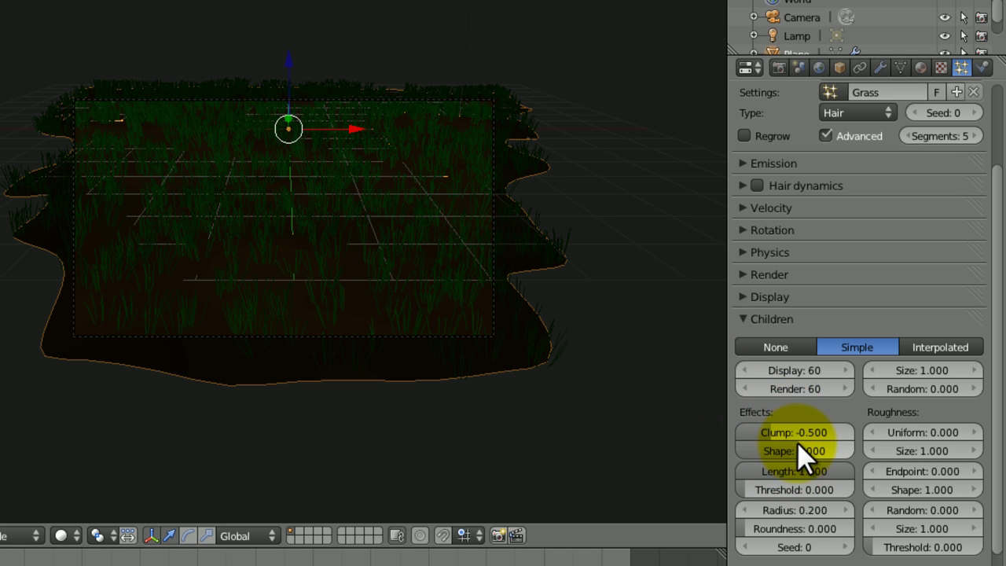
Set the grass children's length to 0.9 with a threshold of 0.5, and save the file
click(797, 470)
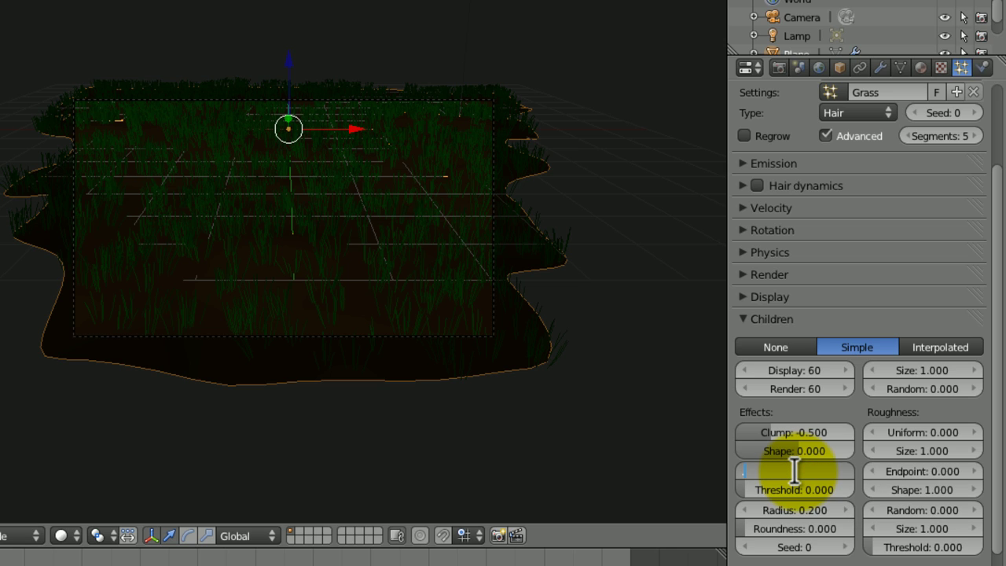
text(.9)
key(Tab)
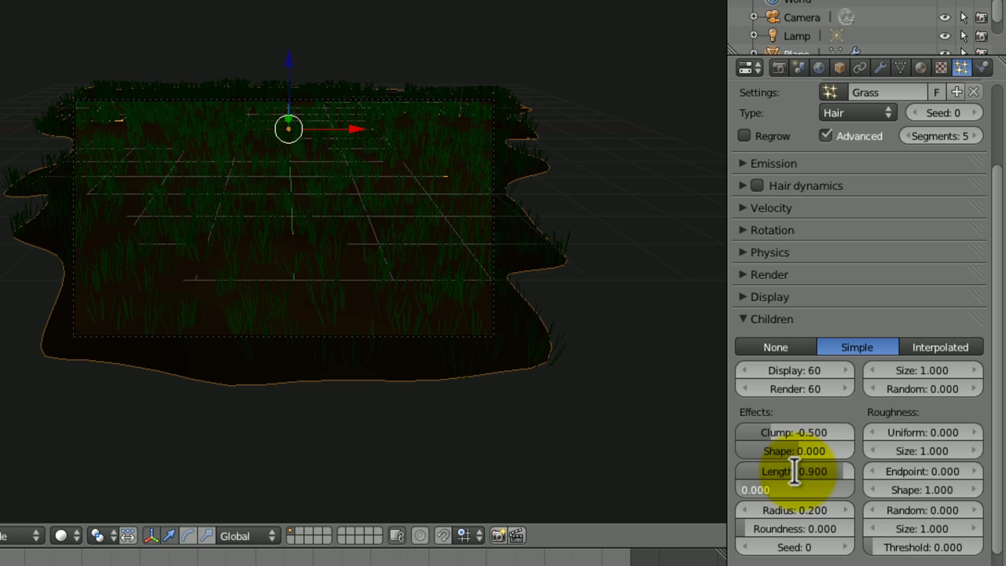
text(.5)
key(Return)
key(ctrl+s)
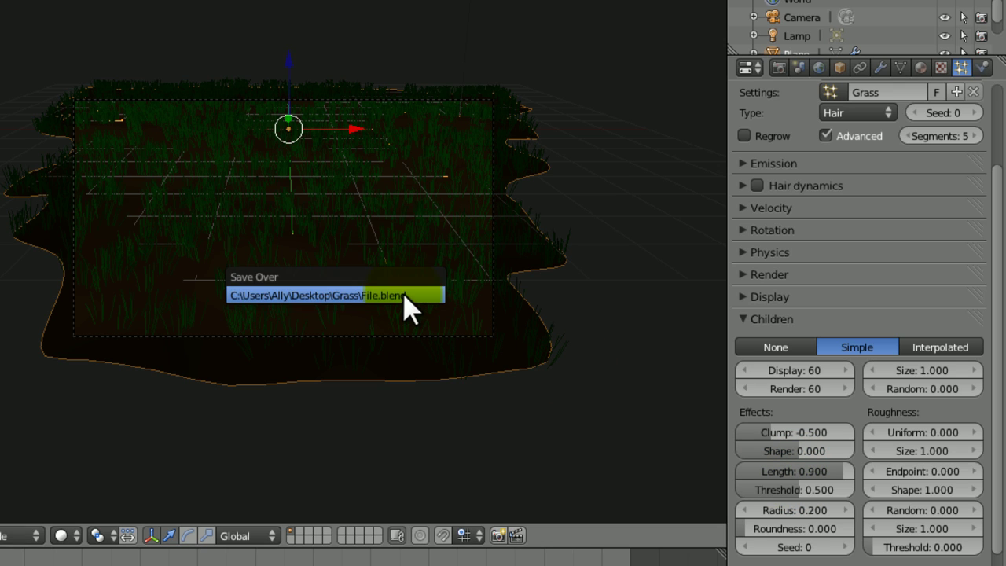
click(404, 297)
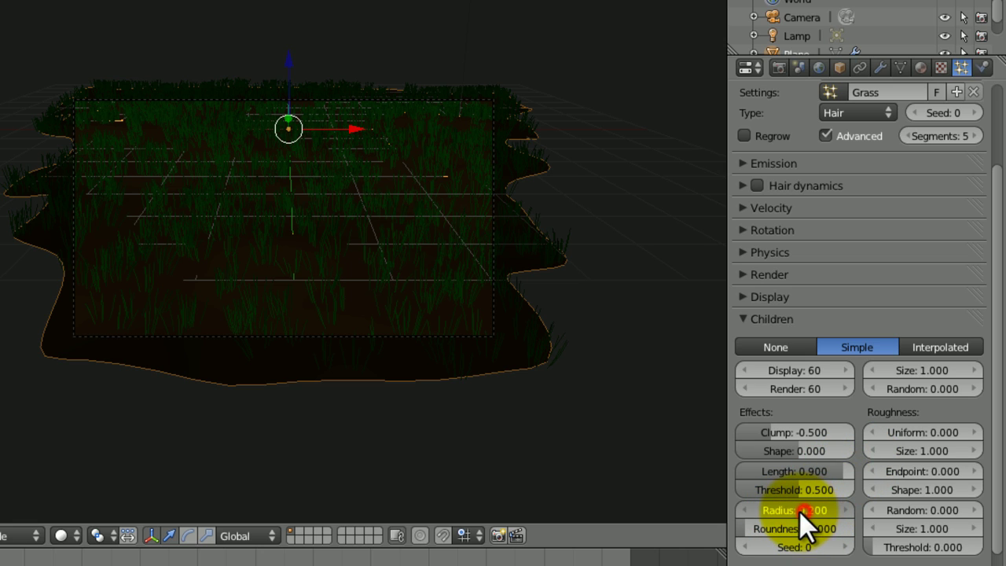
Set the radius of the grass children around their parents to 0.3 and save the file
drag(798, 510, 797, 511)
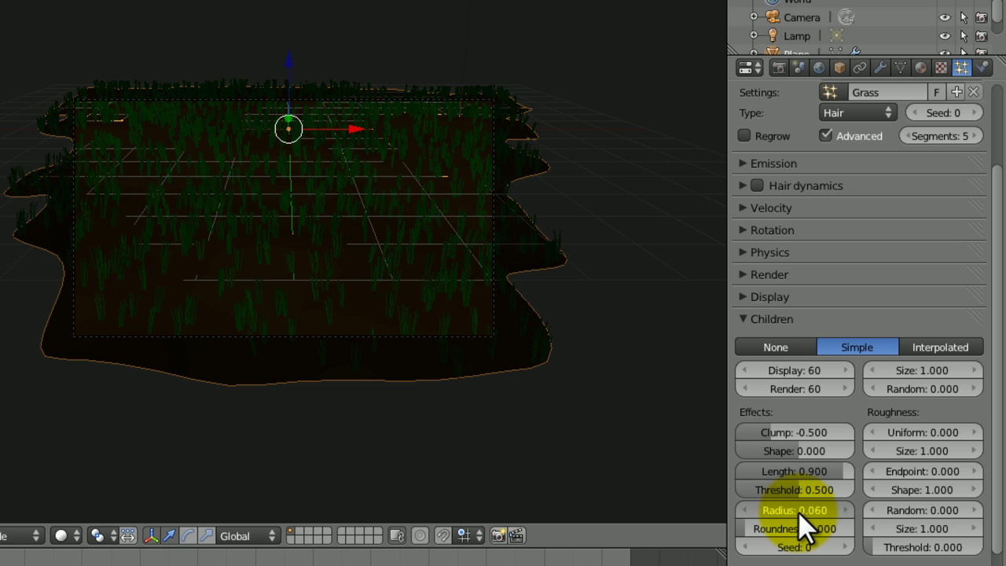
click(798, 511)
text(.3)
key(Return)
click(796, 511)
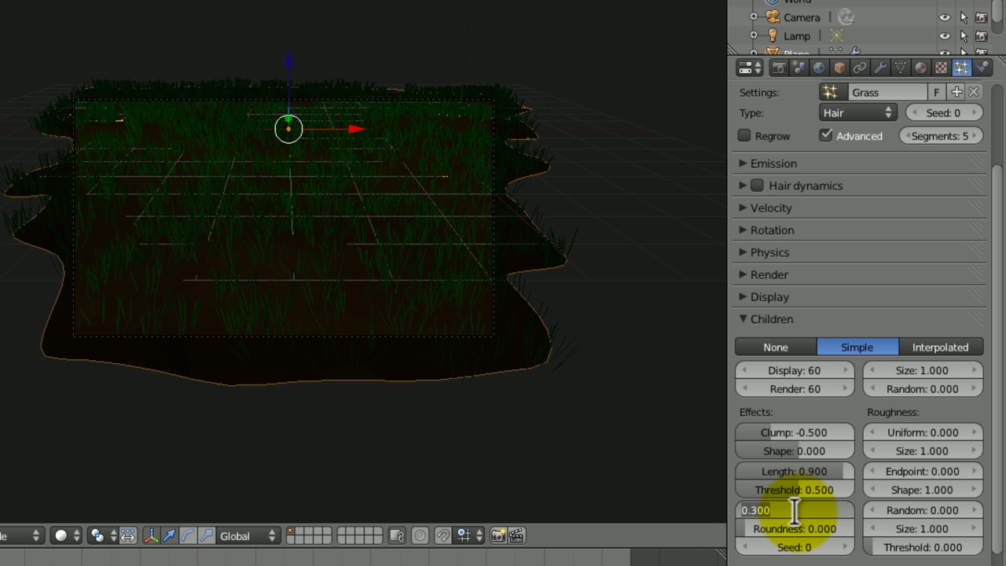
key(Return)
key(ctrl+s)
click(547, 301)
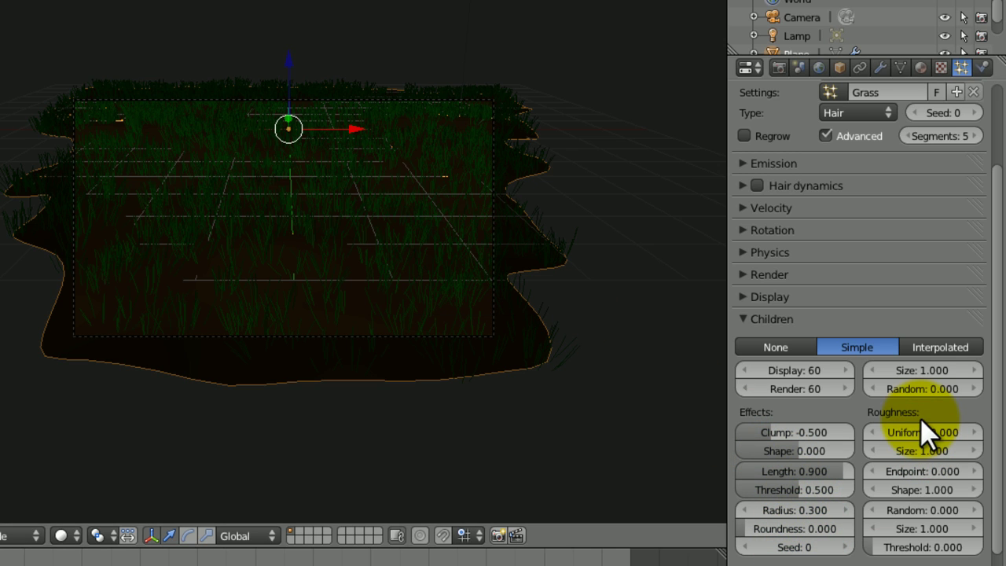
Set the endpoint roughness of the grass children to 0.005 and its shape to 2
click(916, 472)
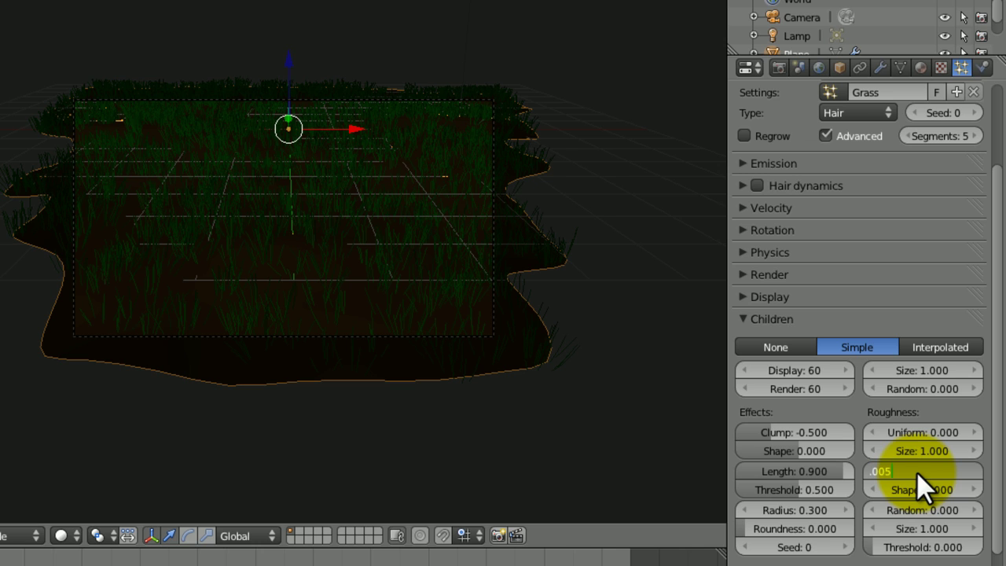
text(.005)
key(Return)
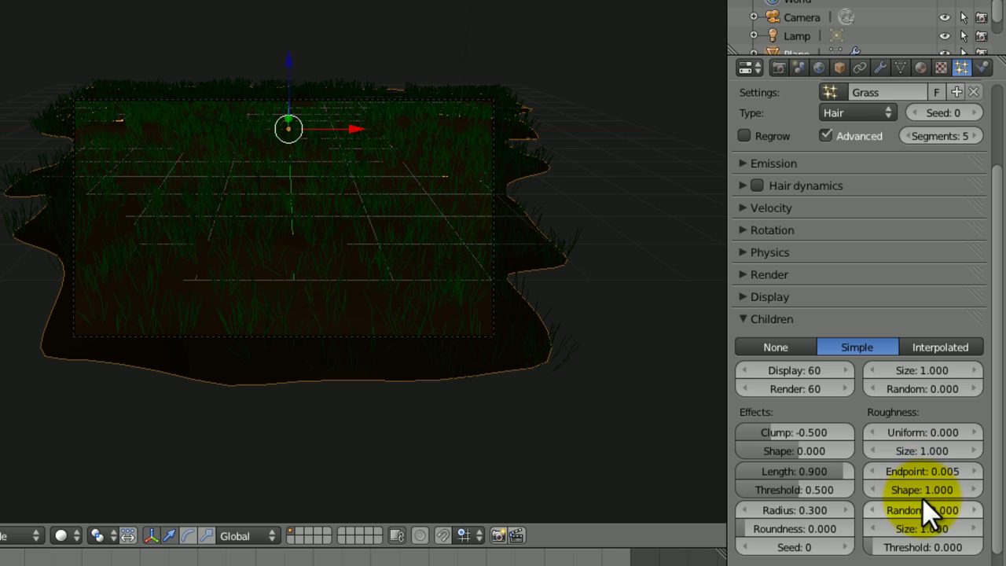
click(918, 490)
text(2)
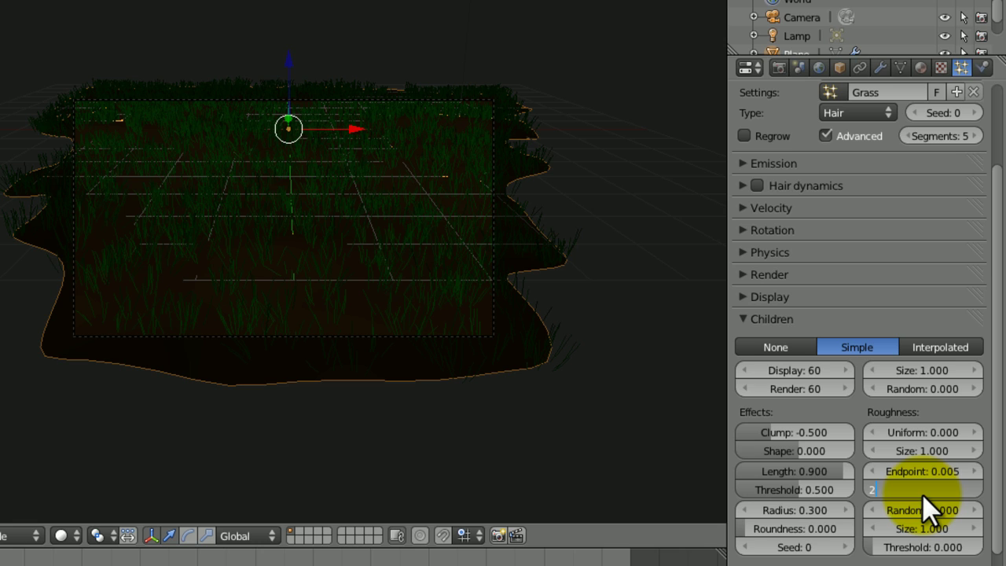
key(Return)
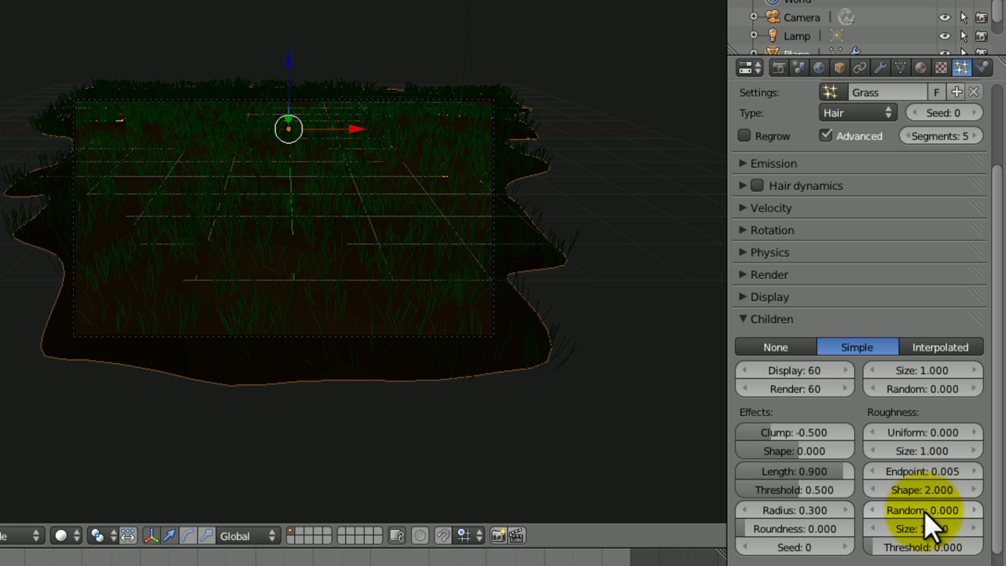
Set the random roughness of the grass children to 0.005 with a size of 2, and save the file
click(925, 510)
key(BackSpace)
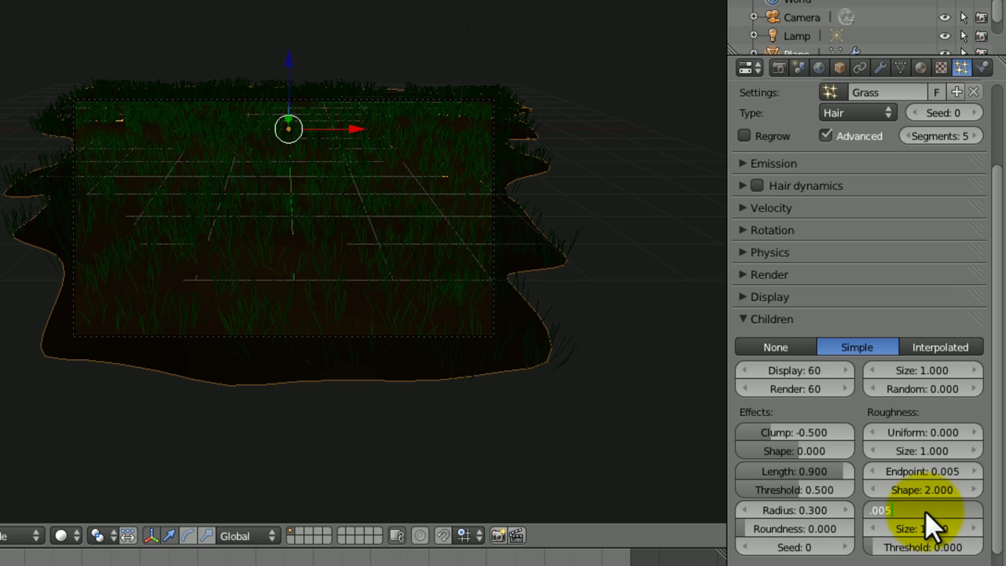
key(Return)
key(ctrl+s)
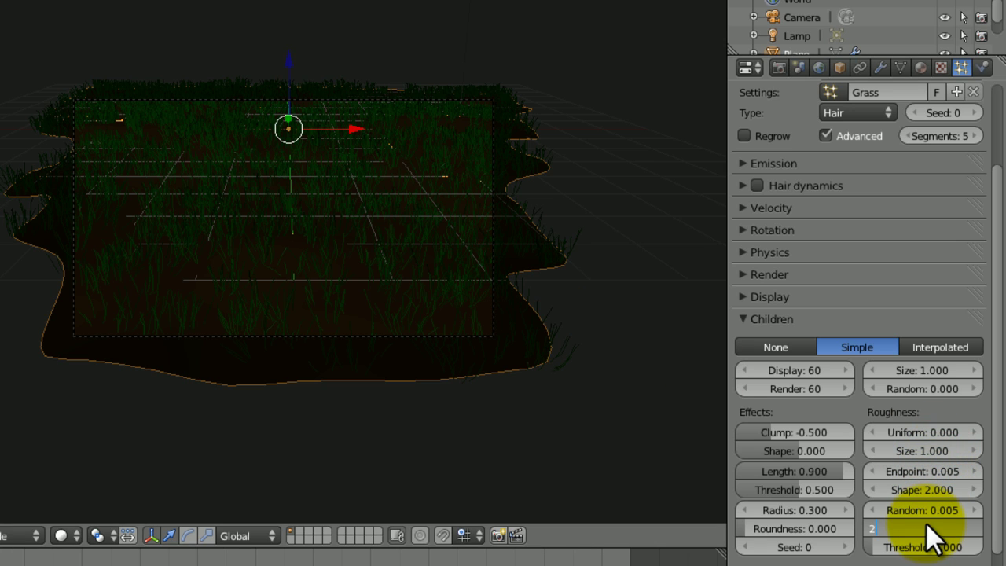
click(595, 451)
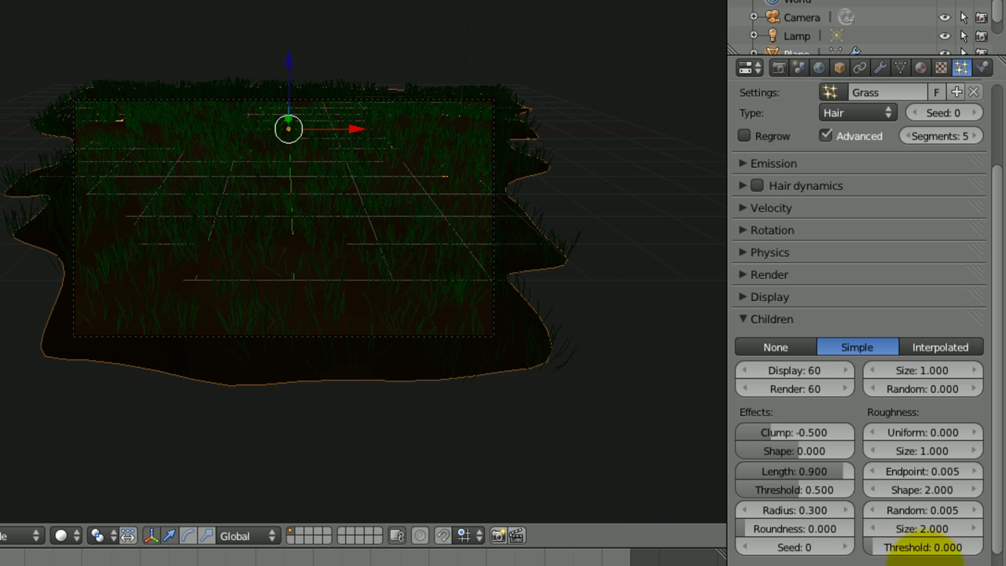
key(ctrl+s)
click(390, 286)
key(ctrl+s)
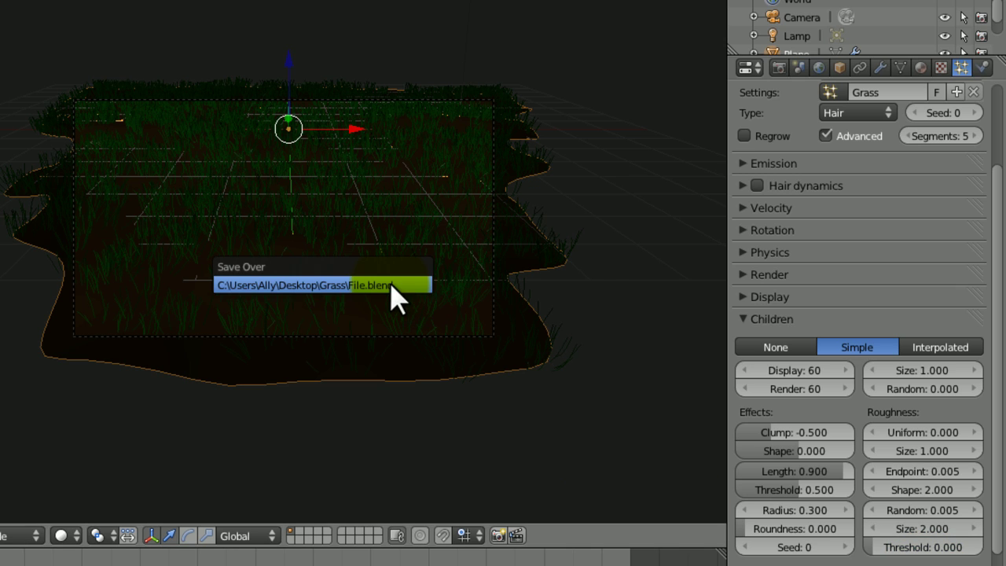
Examine the roughened grass blades from the front, up close and through the camera
key(KP_0)
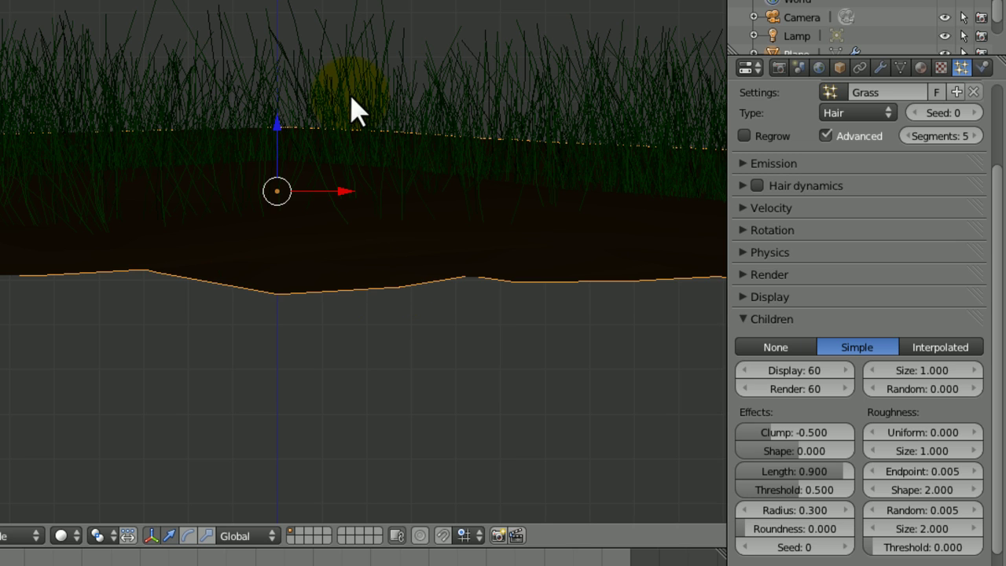
click(350, 94)
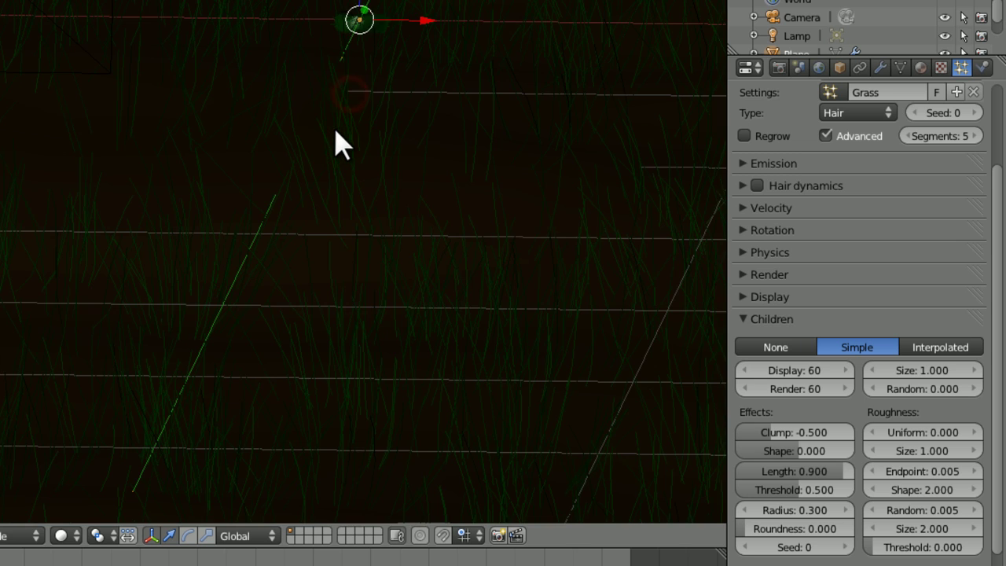
scroll(339, 144, up, 2)
scroll(339, 144, down, 5)
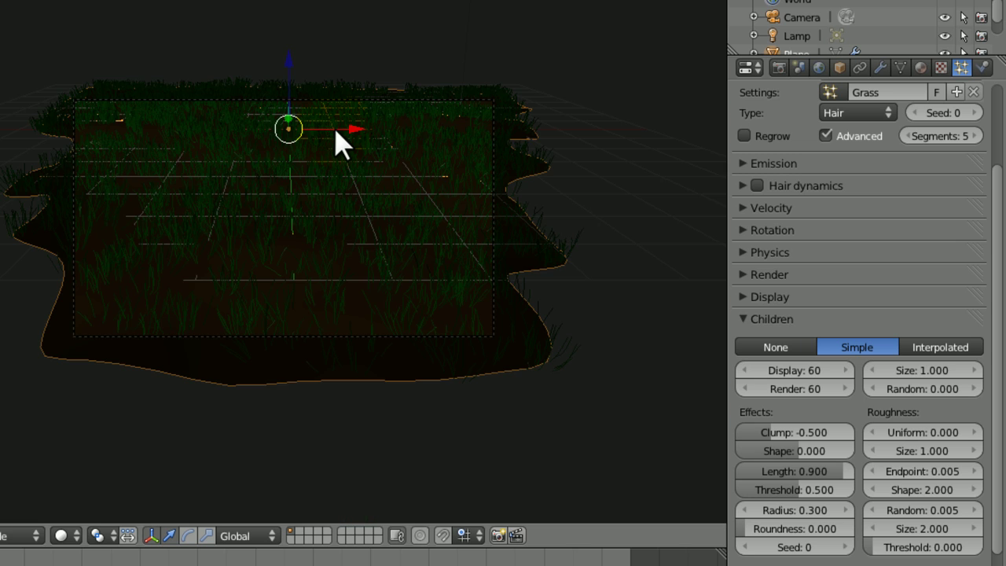
Save the file, render the grass scene from the camera and close the render
key(ctrl+s)
click(336, 131)
shift+middle_drag(418, 177, 446, 225)
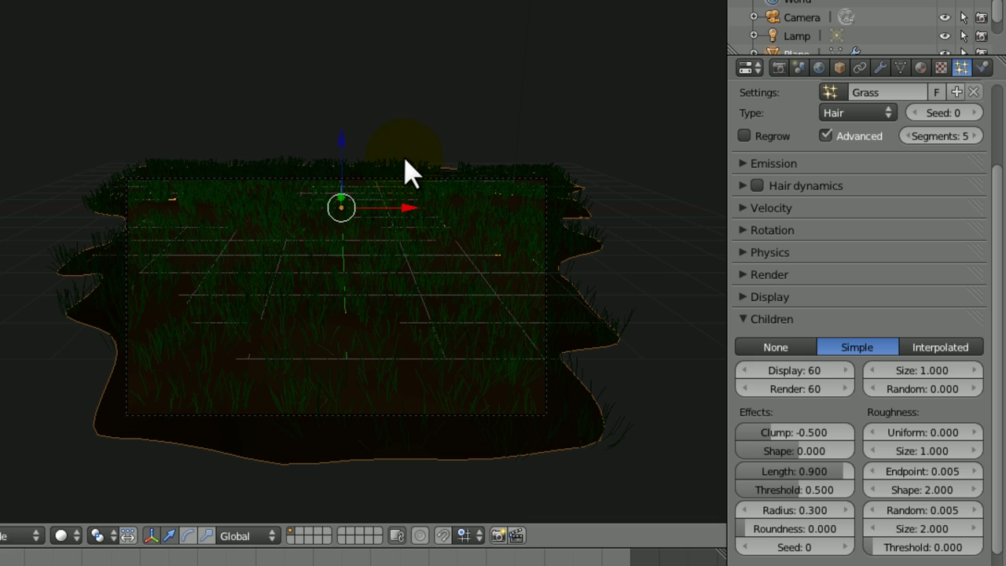
key(ctrl+s)
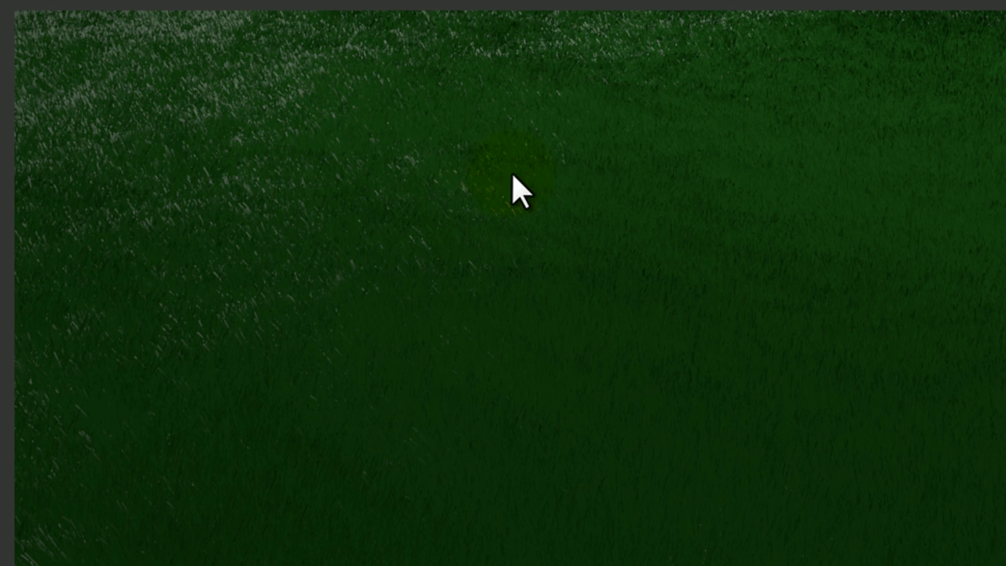
key(Escape)
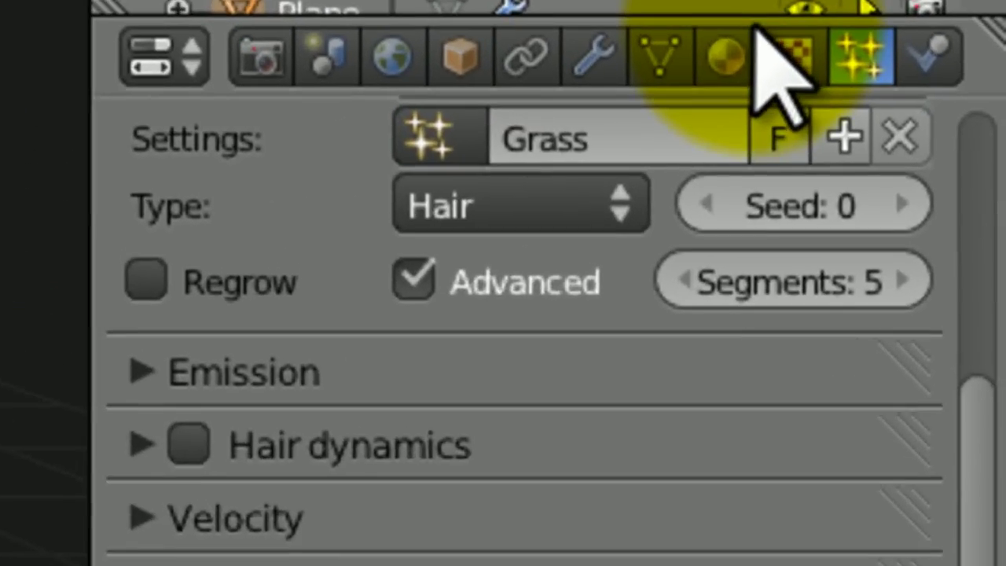
Set the specular intensity of the Ground material to 0
click(904, 103)
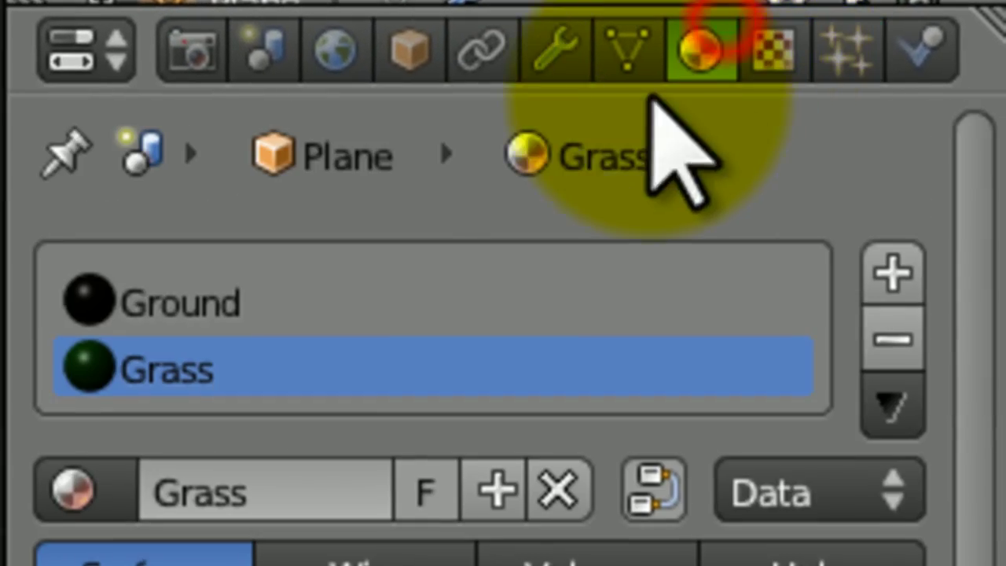
click(202, 298)
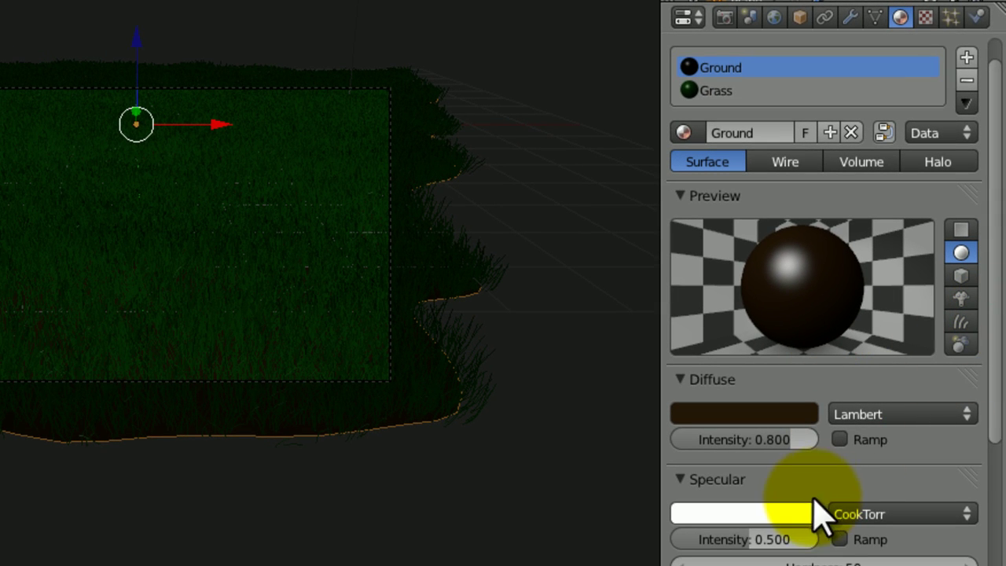
drag(759, 543, 191, 551)
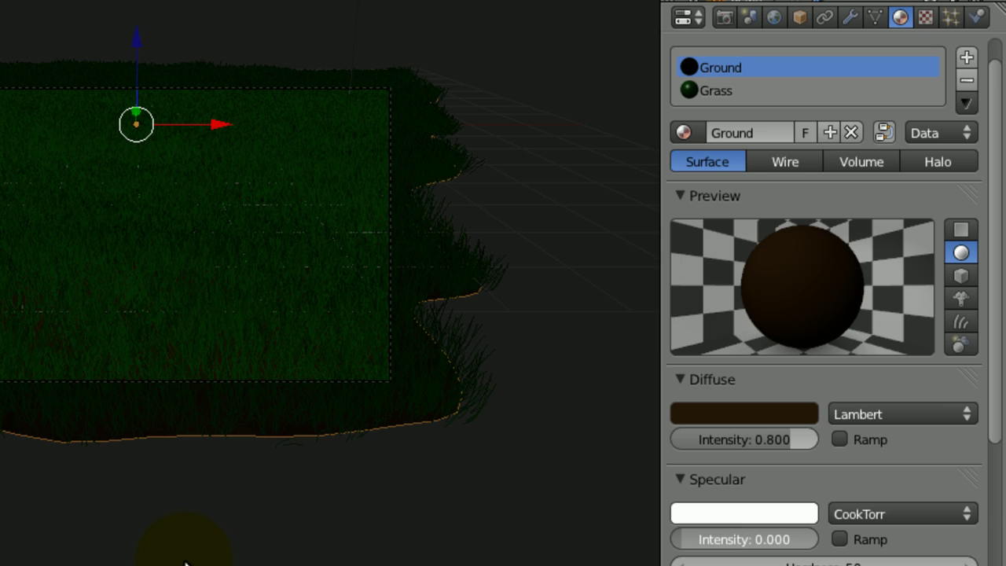
Set the Grass material's specular intensity to 0.1 and hardness to 350, and save the file
click(719, 90)
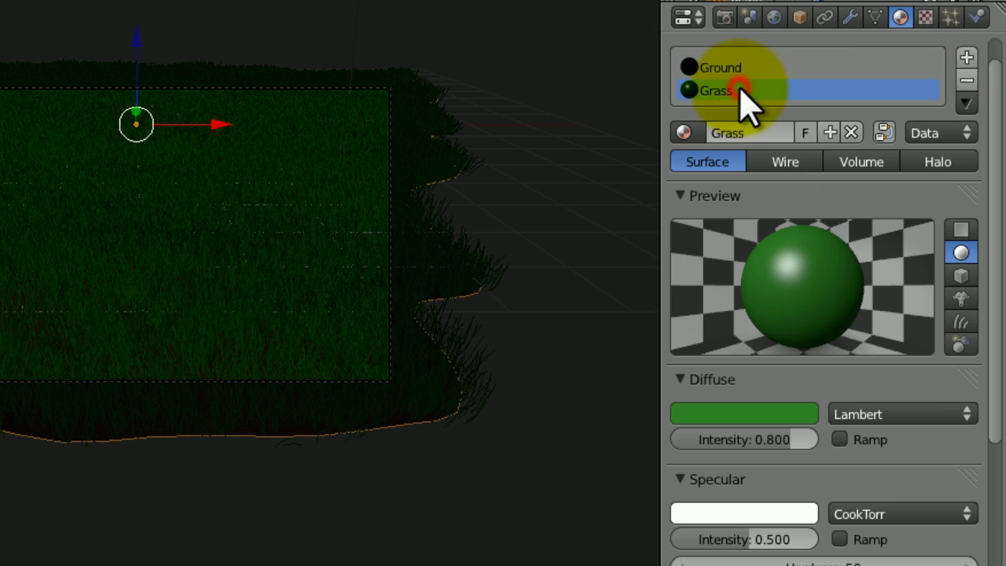
key(ctrl+s)
click(318, 168)
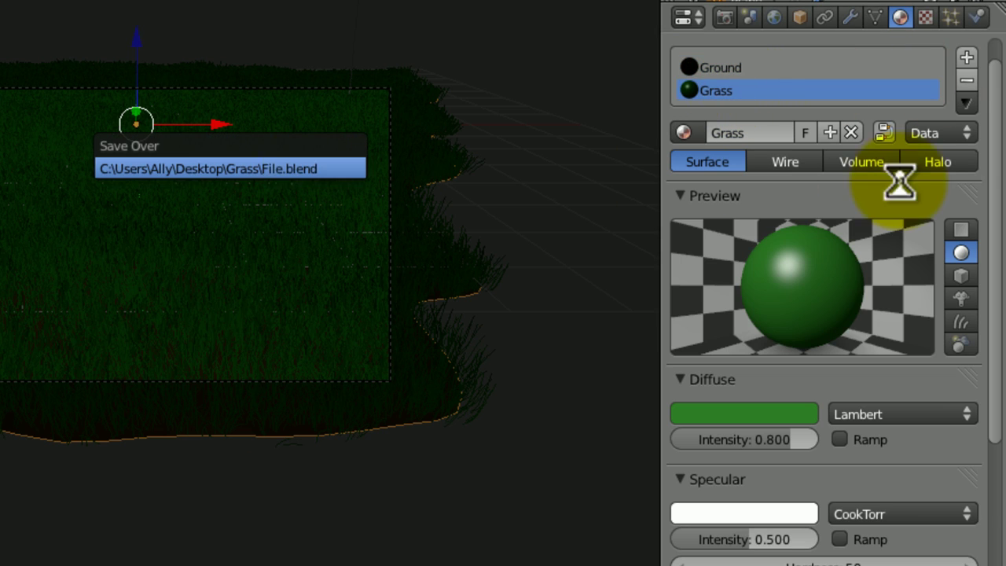
click(770, 539)
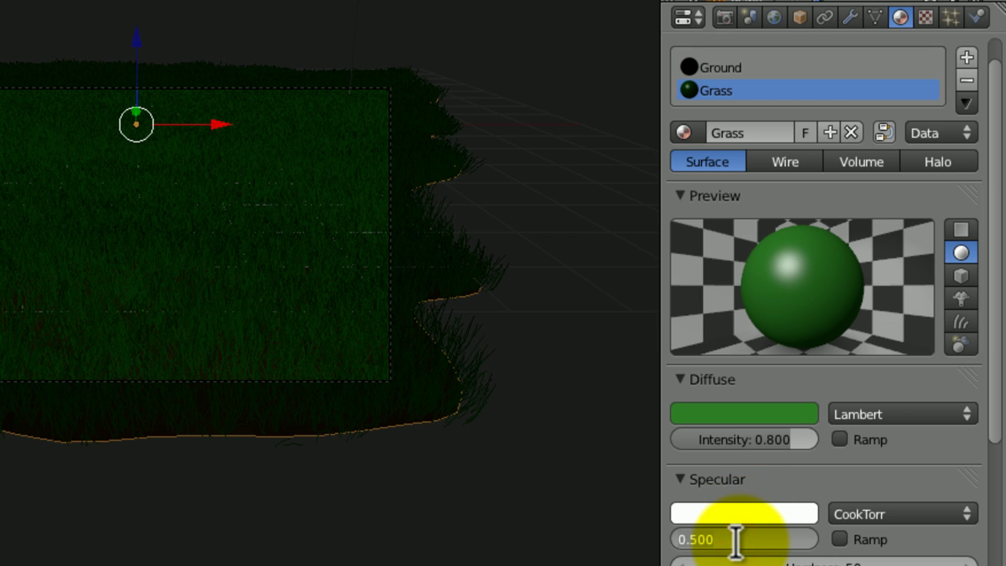
text(.1)
key(Tab)
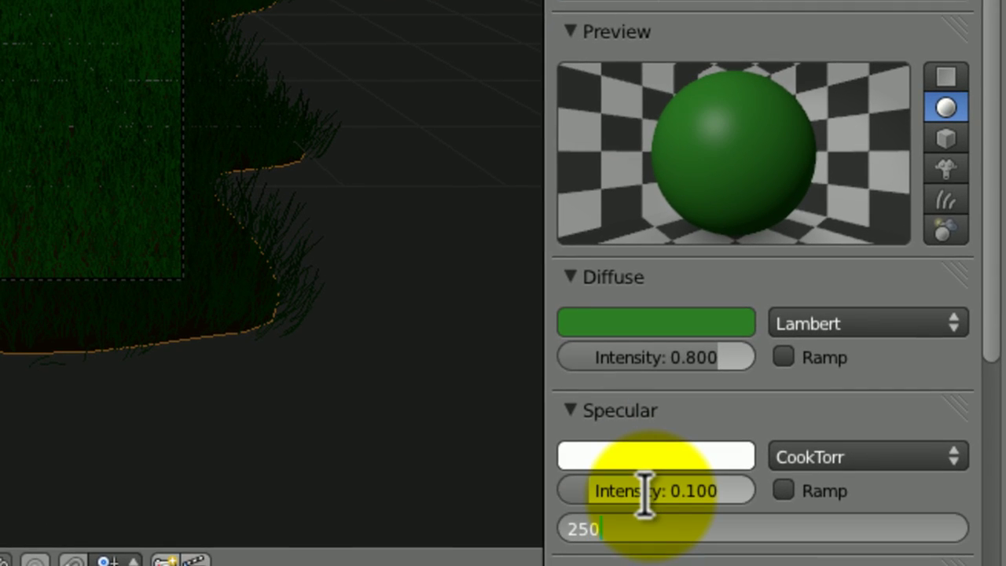
key(Return)
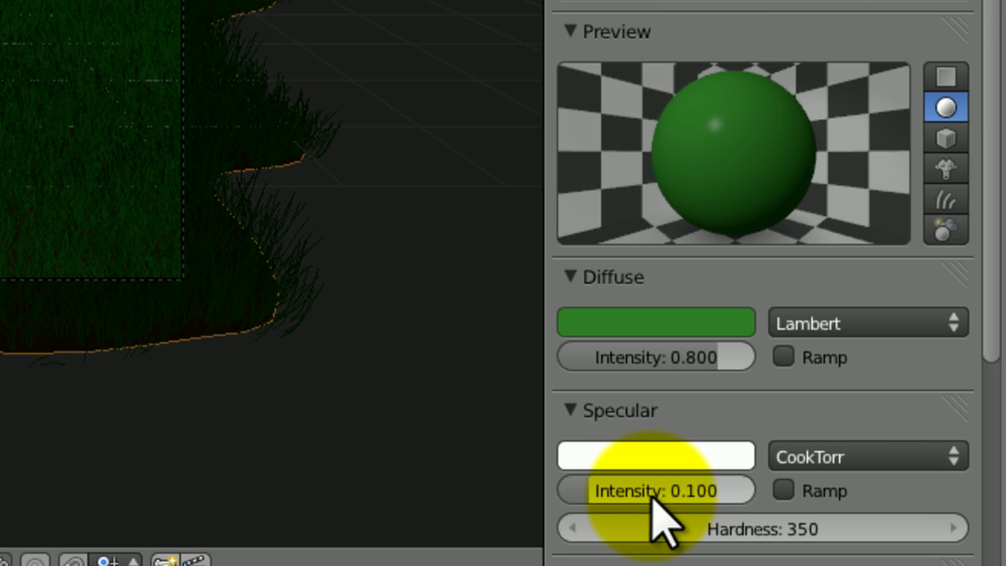
key(ctrl+s)
click(28, 233)
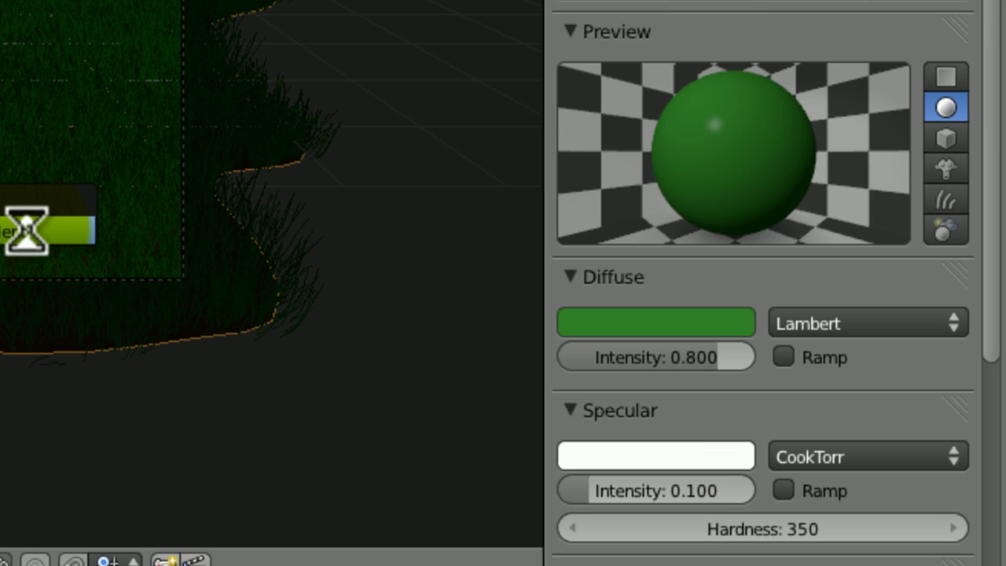
click(28, 231)
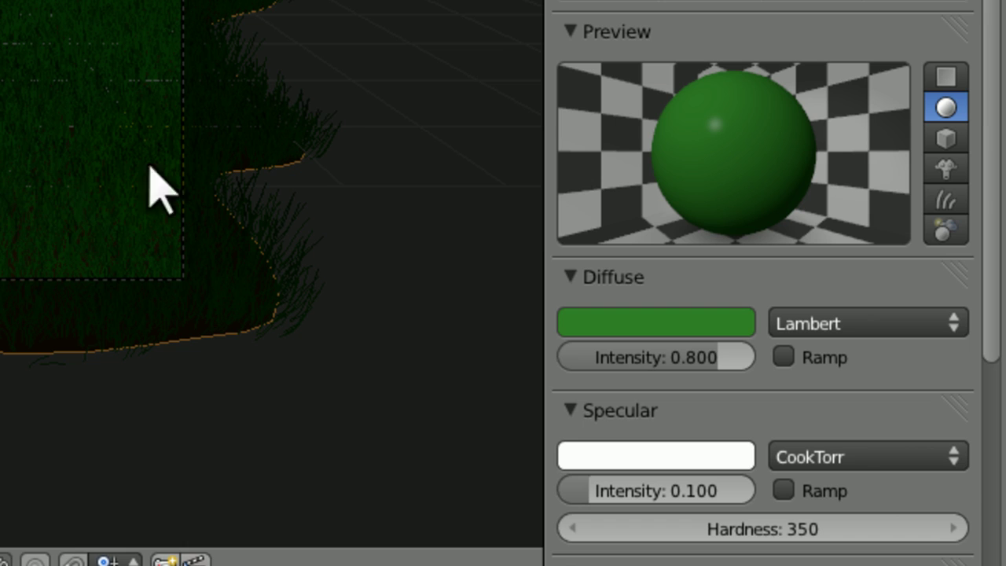
Set the translucency of the Grass material to 0.7 and save the file
mouse_move(1004, 54)
mouse_down()
mouse_move(994, 46)
mouse_move(994, 112)
mouse_move(977, 145)
mouse_up()
drag(998, 223, 992, 242)
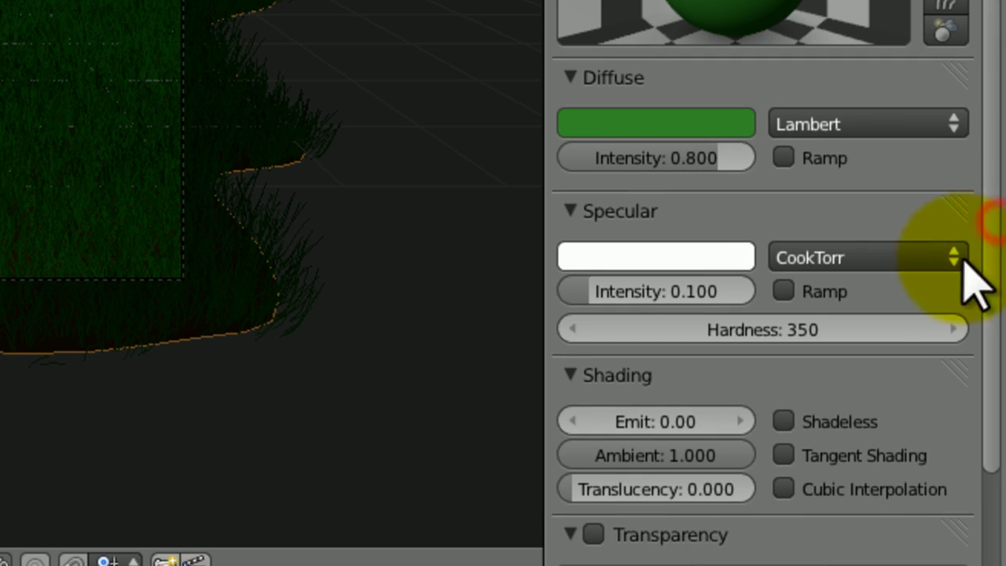
click(646, 489)
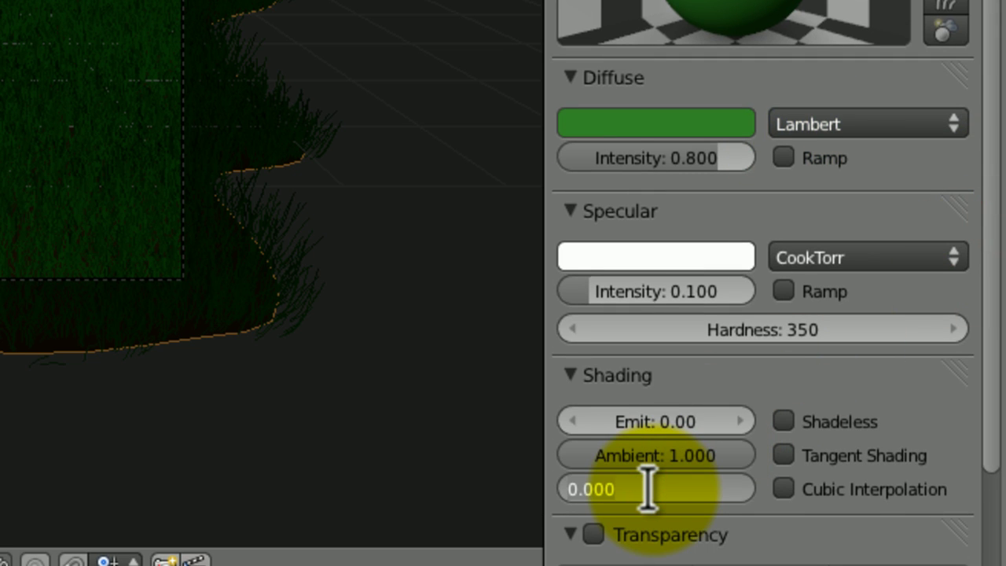
text(.7)
key(Return)
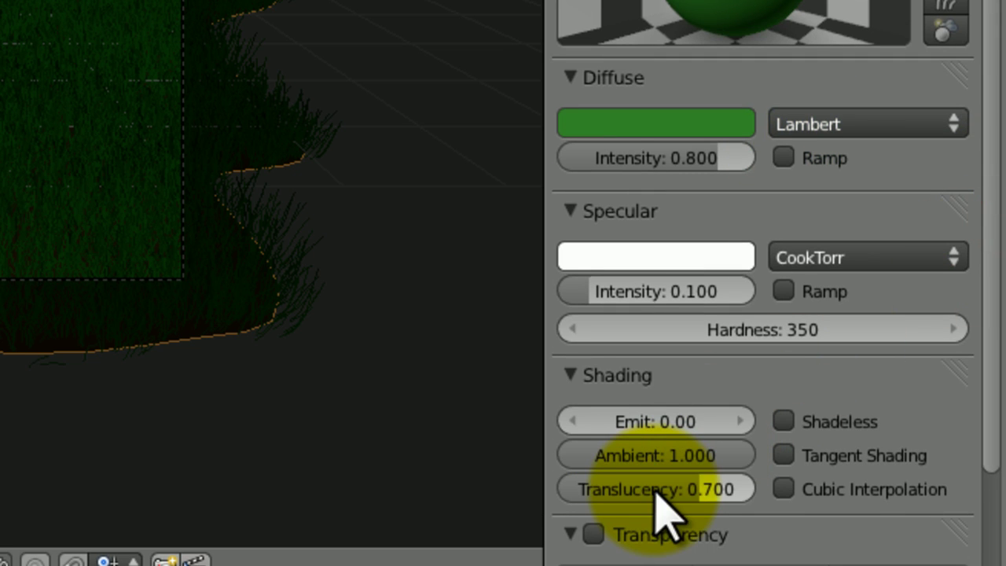
key(ctrl+s)
click(216, 228)
Switch the Grass material's preview to hair strands
drag(995, 222, 978, 452)
scroll(982, 461, down, 4)
scroll(981, 169, up, 15)
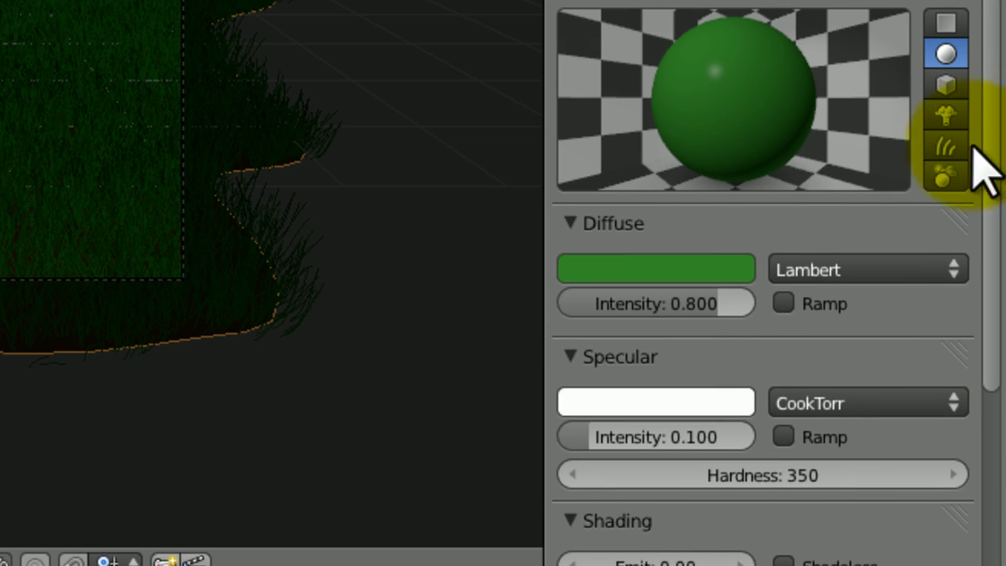
click(947, 149)
scroll(988, 298, down, 8)
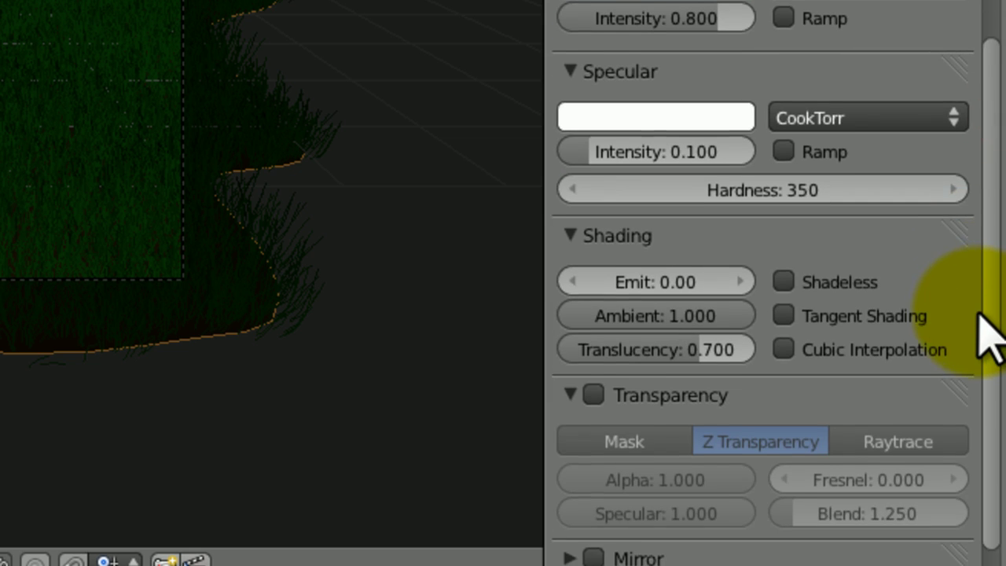
scroll(988, 330, up, 8)
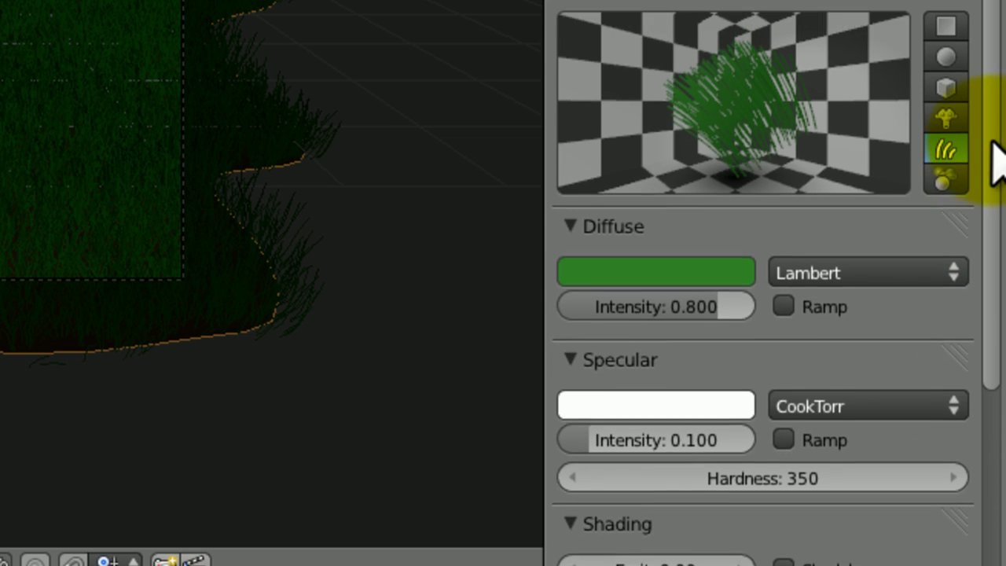
Enable transparency on the Grass material and set its alpha to 0
scroll(992, 157, down, 5)
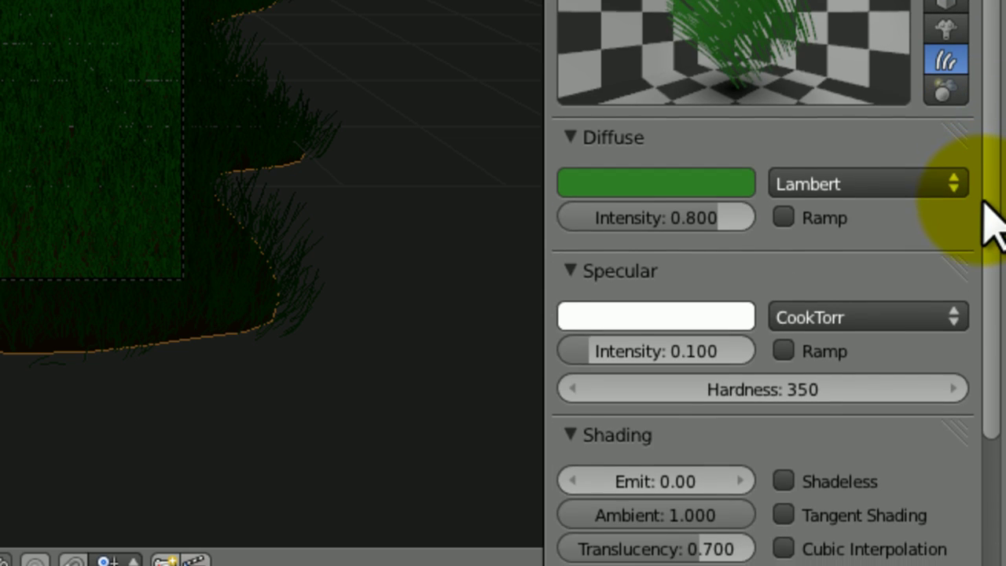
scroll(980, 259, down, 3)
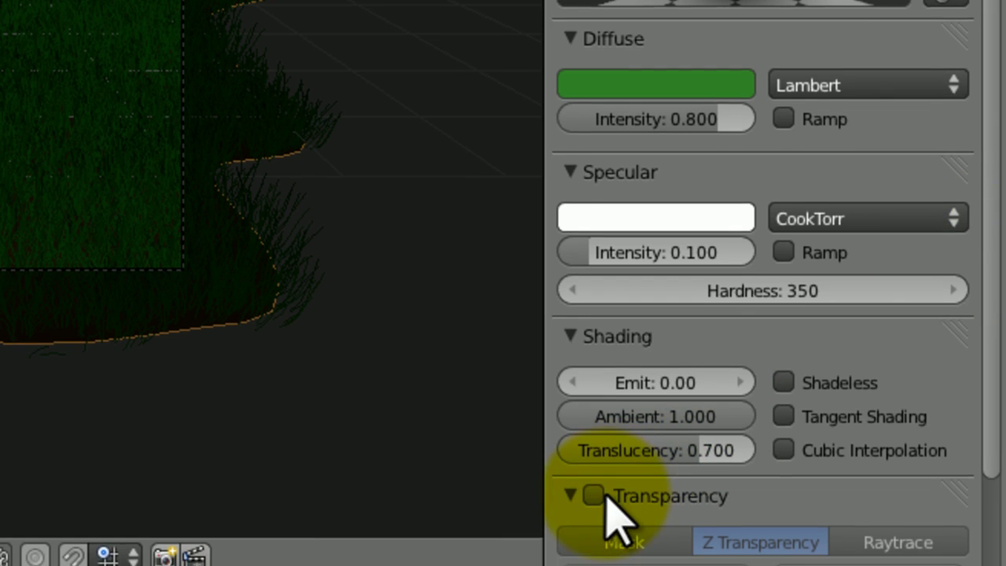
click(595, 495)
click(645, 462)
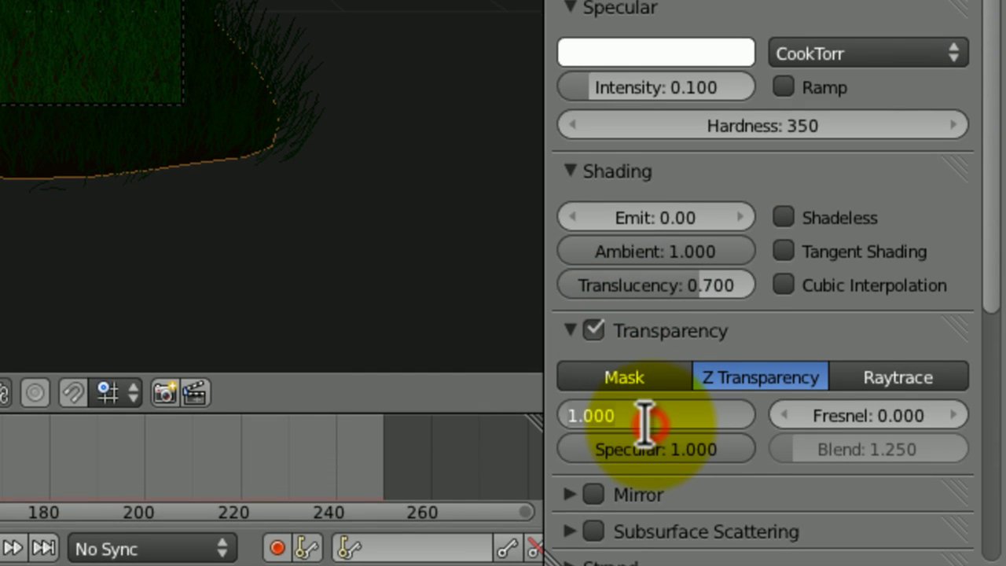
key(Return)
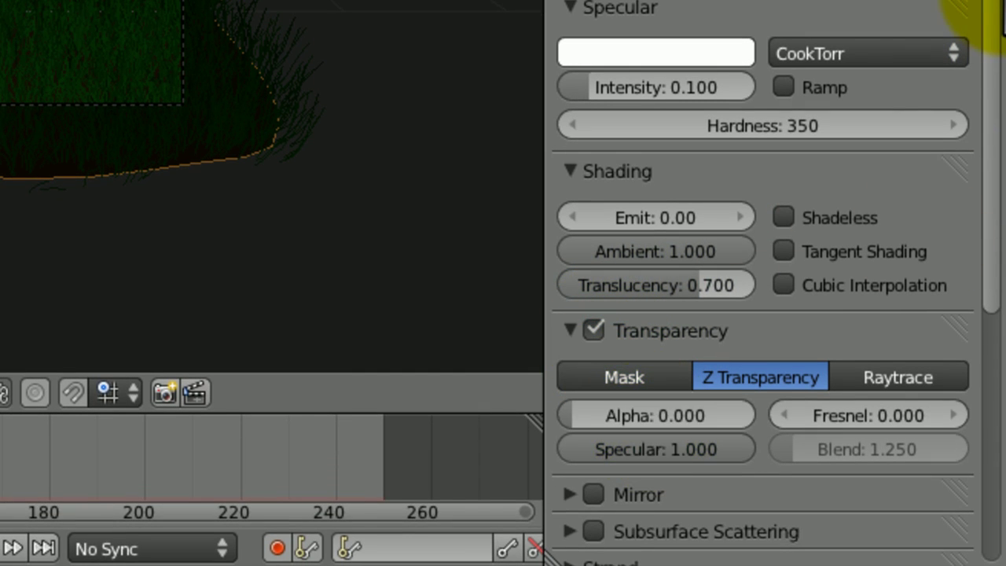
scroll(763, 283, up, 5)
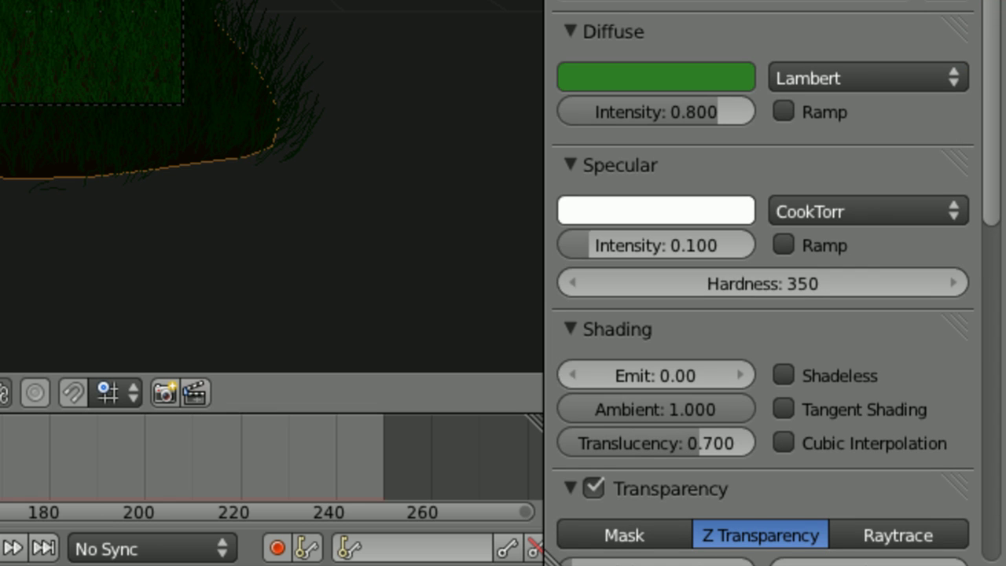
scroll(763, 283, up, 3)
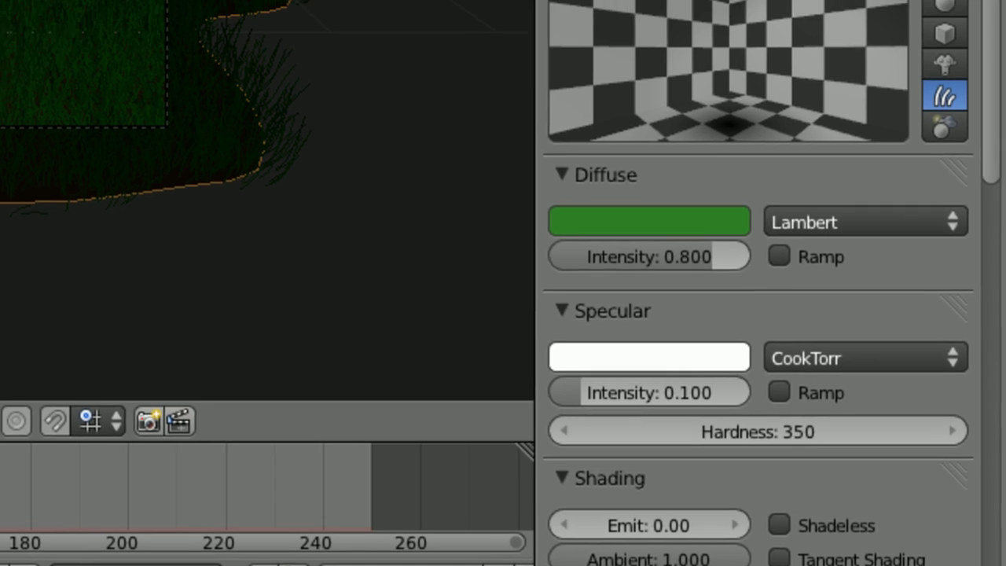
Add a new texture to the Grass material and set its type to Blend
click(799, 2)
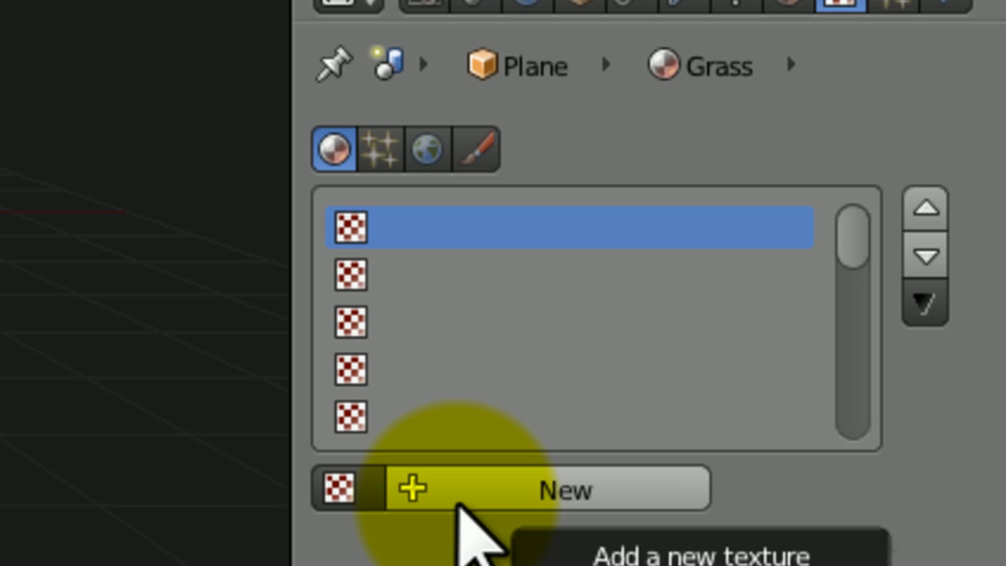
click(788, 5)
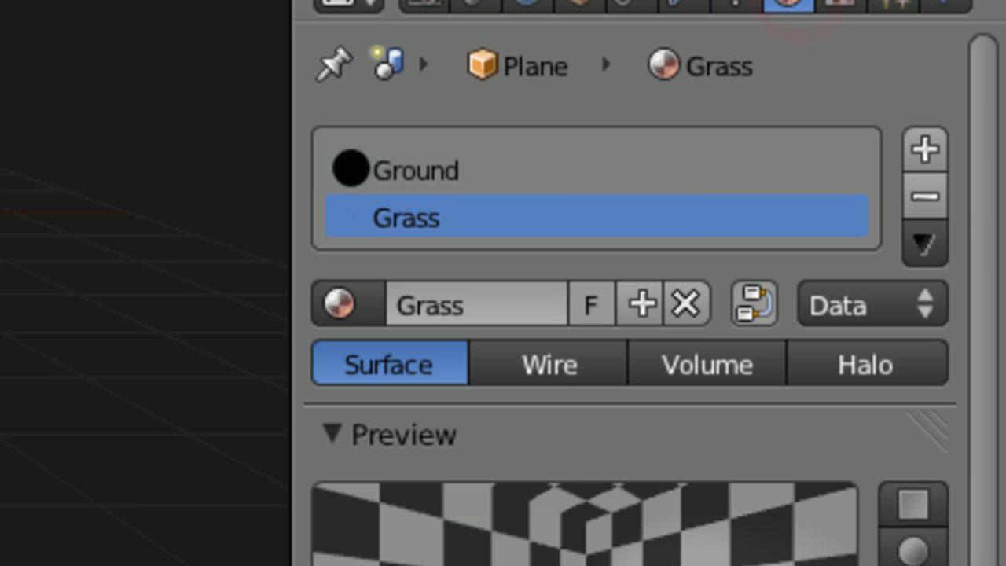
click(841, 4)
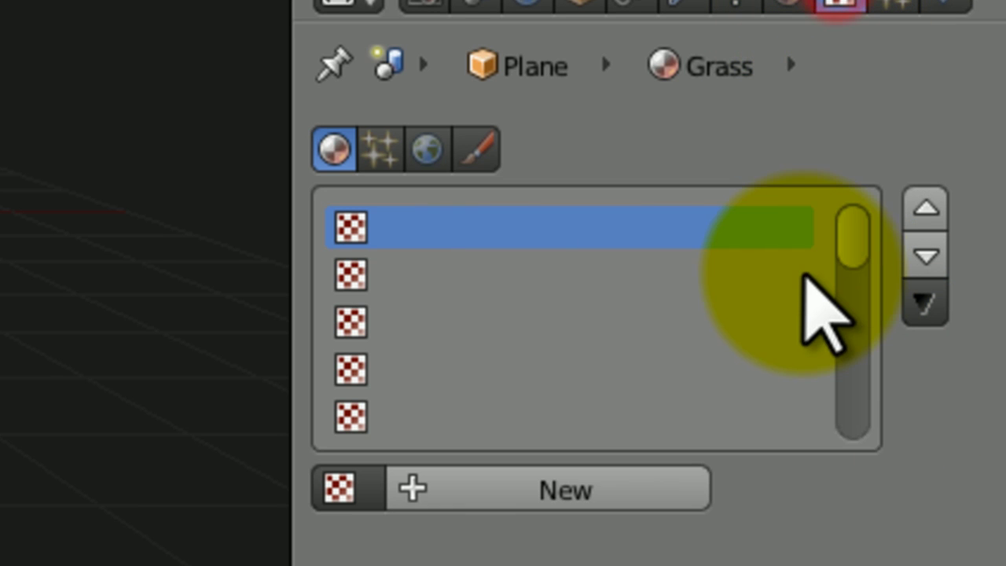
click(553, 487)
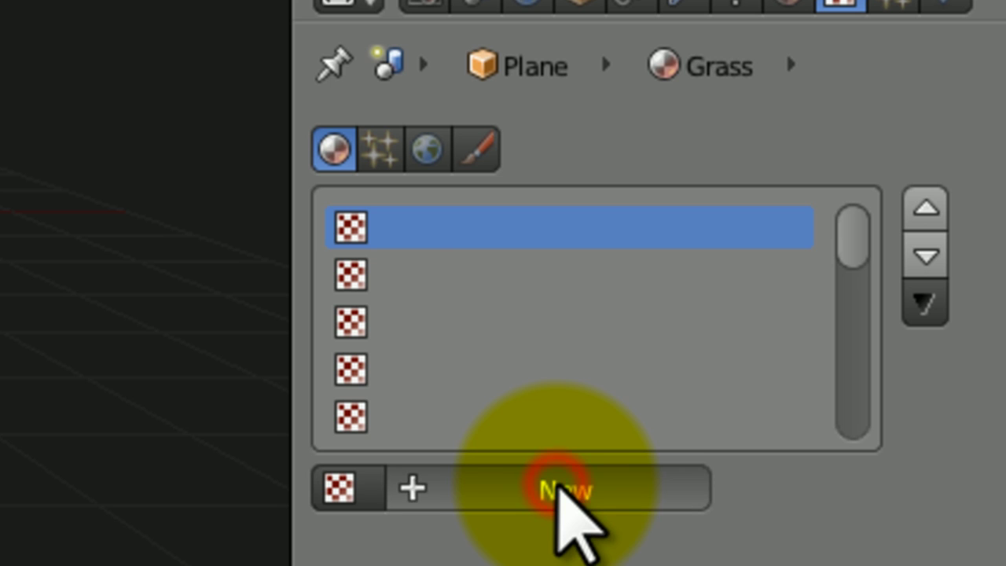
click(543, 538)
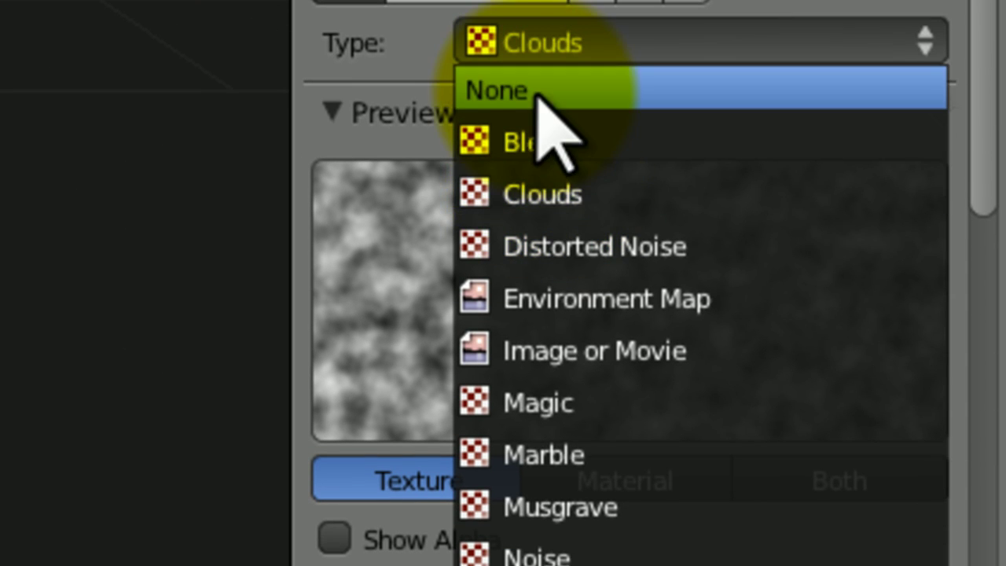
click(534, 140)
Make the Blend texture also influence the diffuse alpha and switch its preview to the material
scroll(988, 39, down, 6)
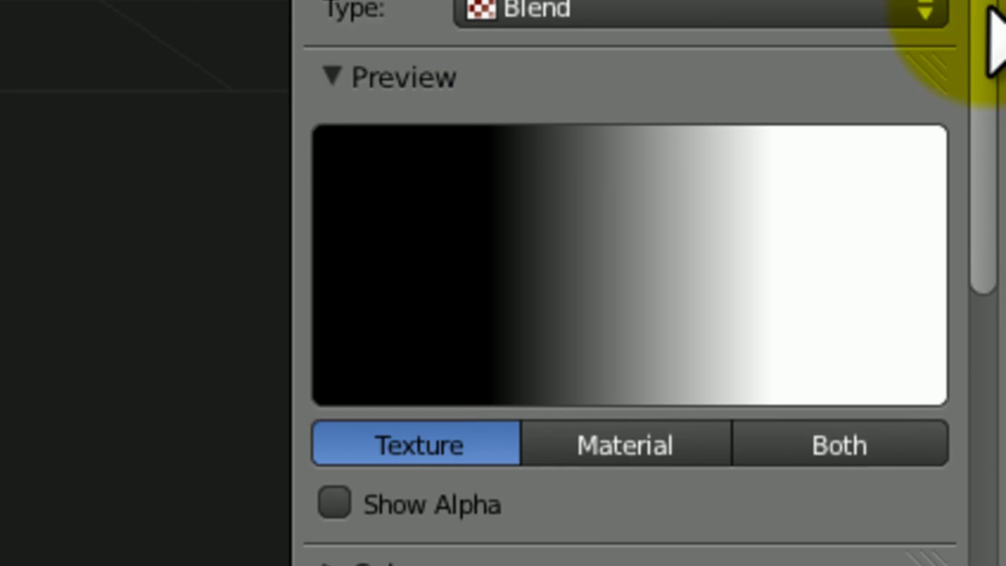
scroll(987, 180, down, 12)
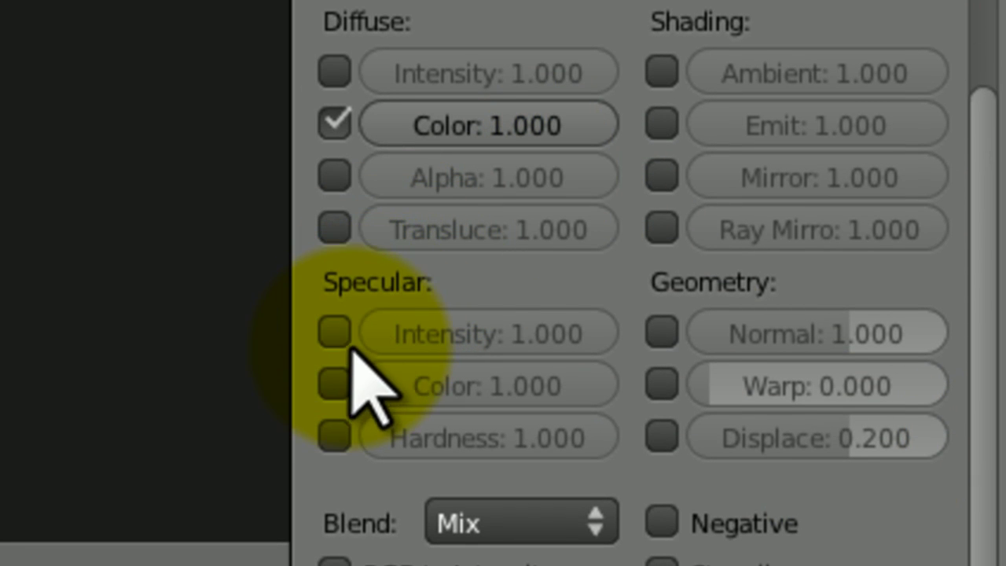
click(334, 176)
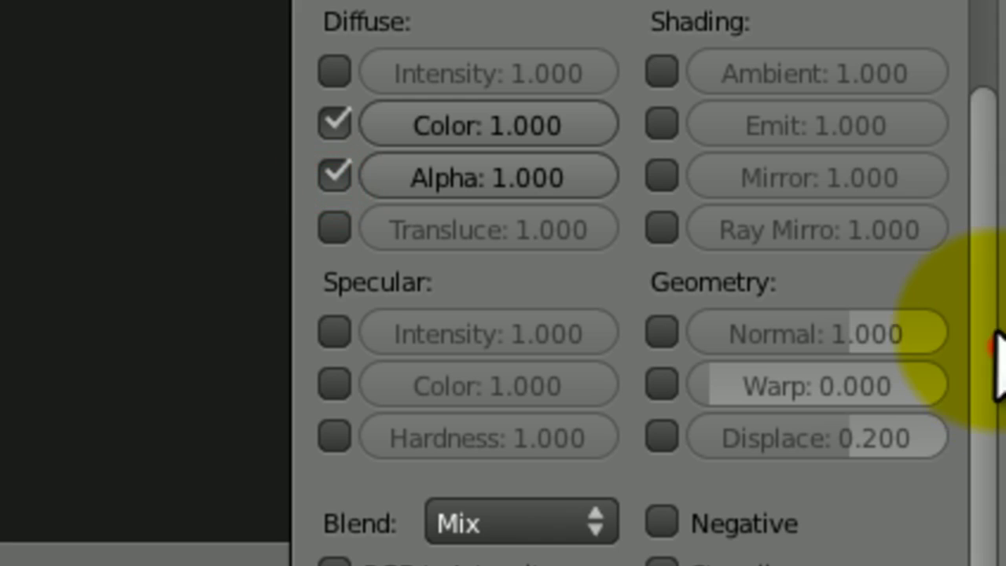
drag(982, 408, 978, 4)
scroll(449, 495, up, 8)
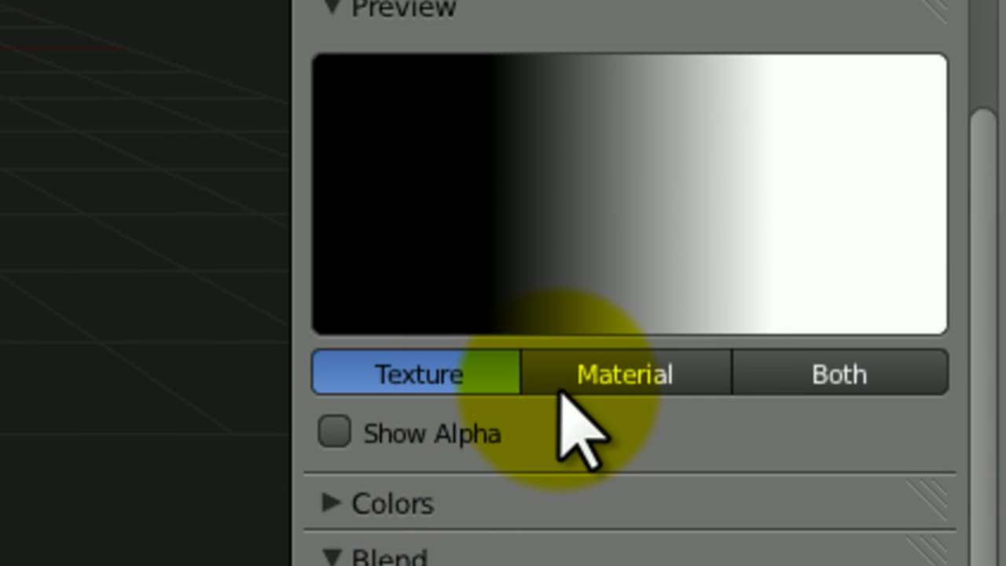
click(559, 383)
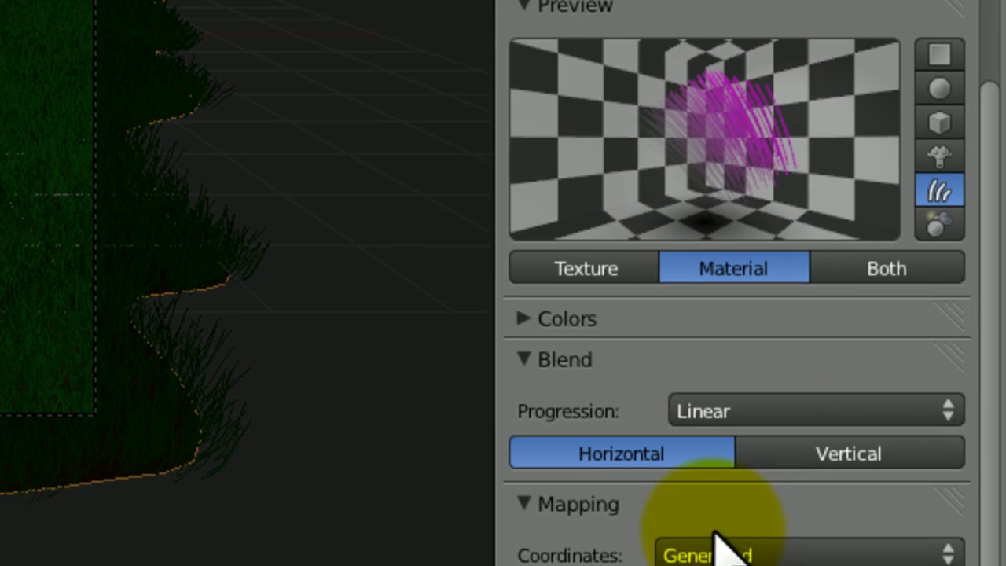
Set the Blend texture's mapping coordinates to Strand / Particle and save over File.blend
click(711, 550)
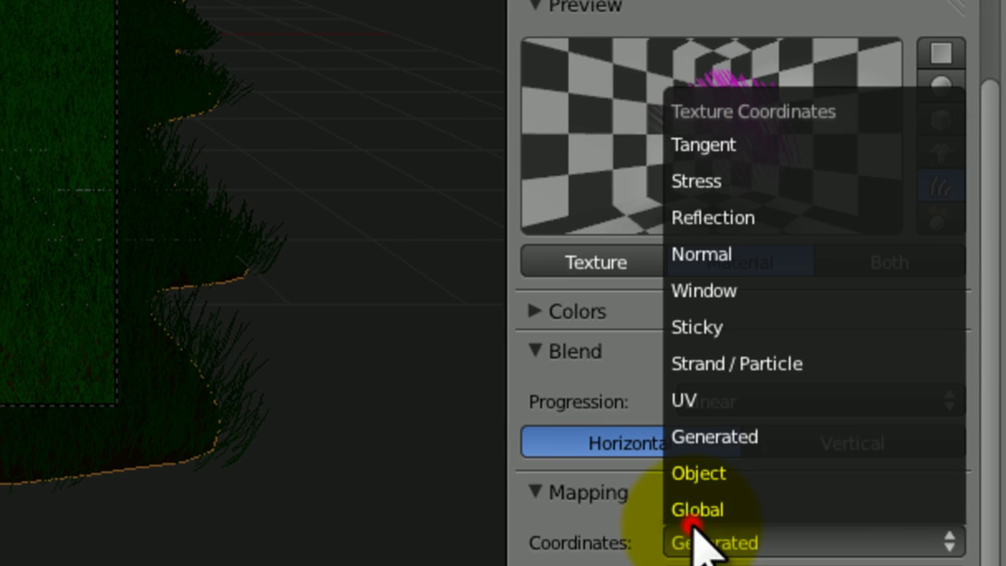
click(745, 368)
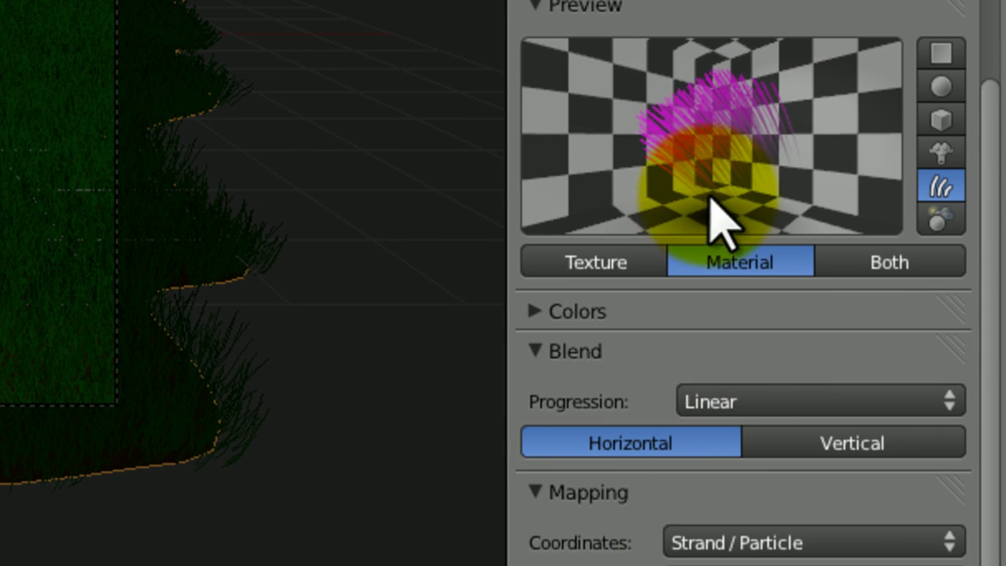
key(ctrl+s)
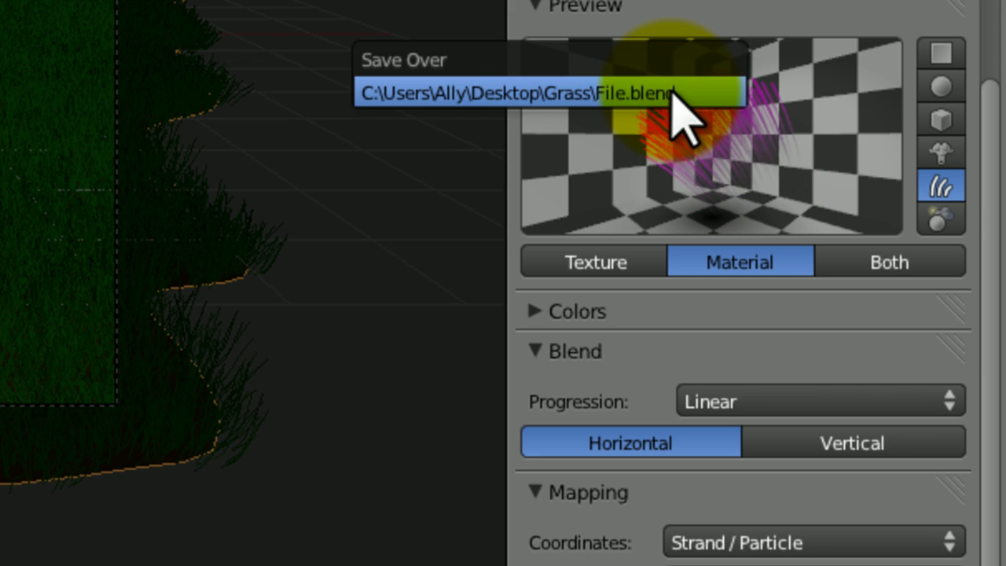
click(672, 93)
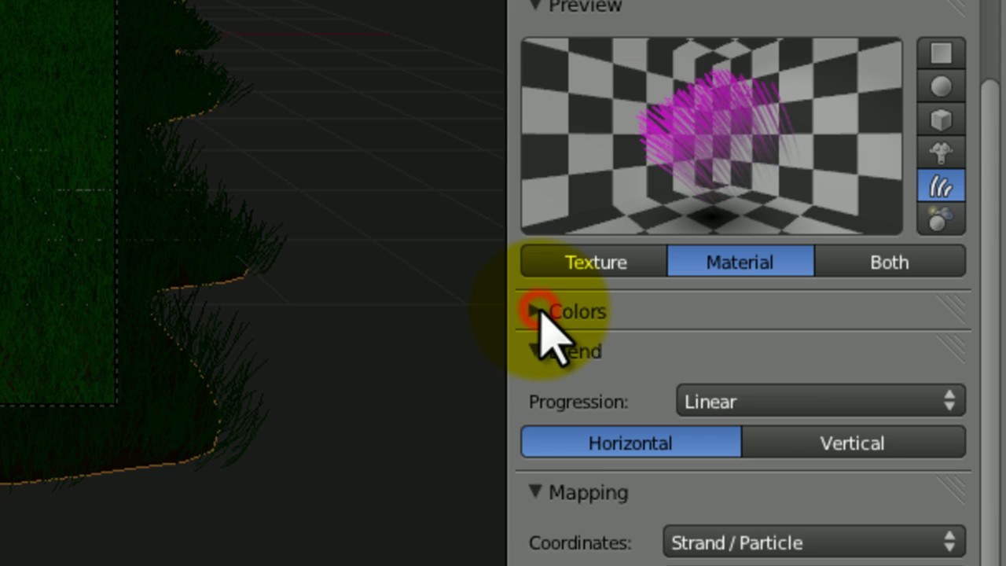
Enable the Blend texture's color ramp and place its white end stop at position 1.000
click(536, 311)
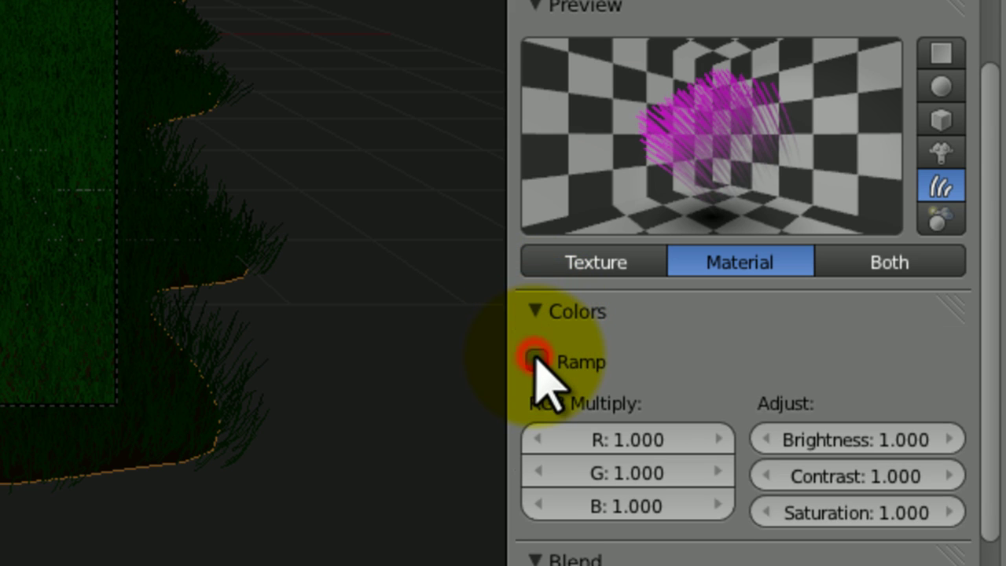
click(537, 361)
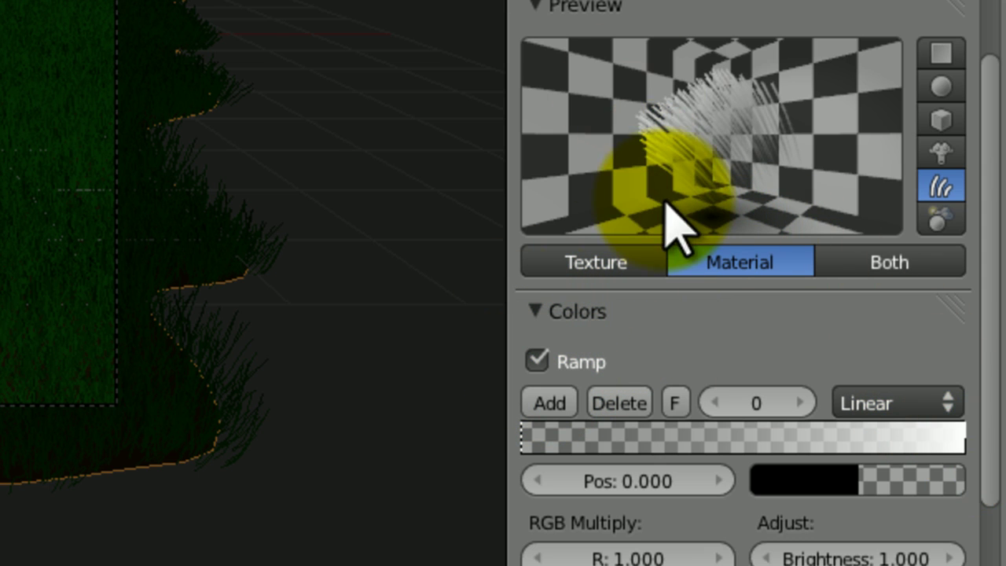
click(961, 438)
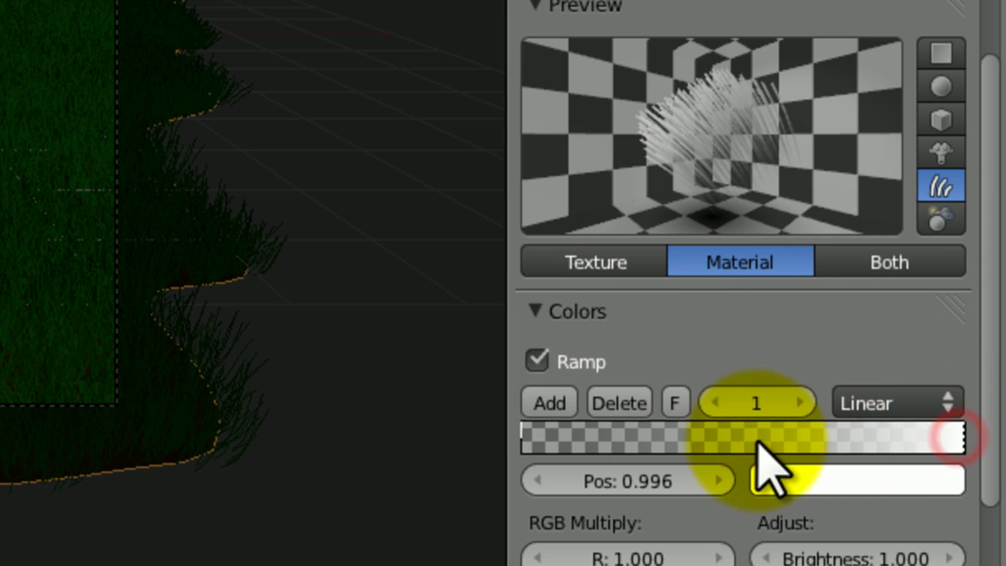
drag(757, 442, 568, 434)
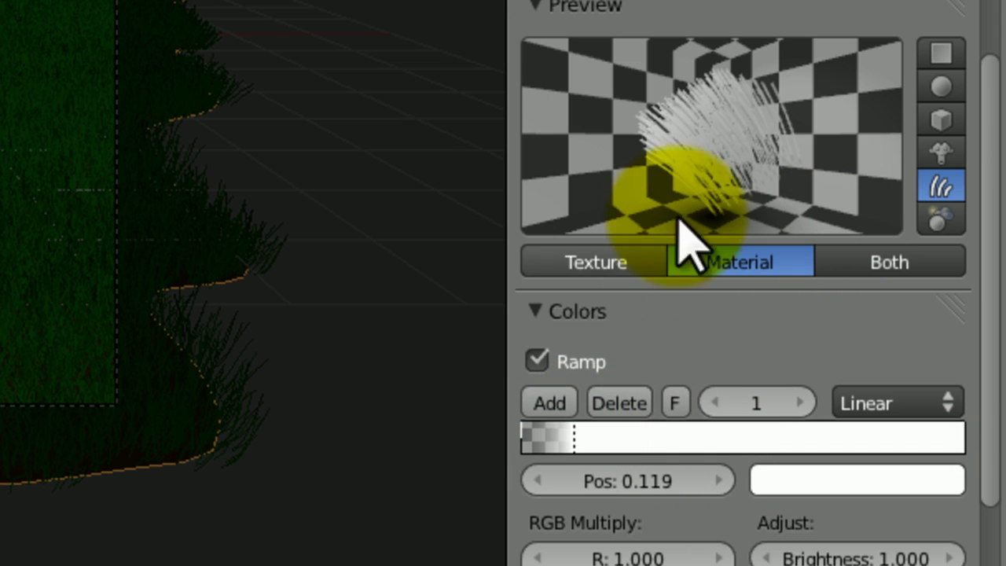
drag(574, 437, 934, 438)
mouse_move(784, 472)
mouse_down()
mouse_move(743, 443)
mouse_move(992, 431)
mouse_move(946, 438)
mouse_move(975, 437)
mouse_up()
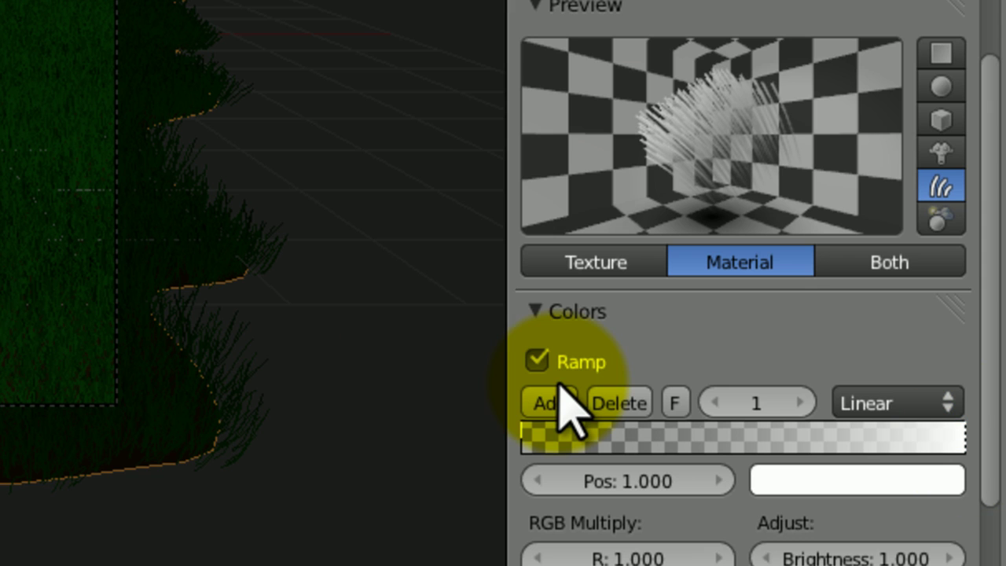
Add a color stop in the middle of the ramp and make it black with alpha 1
click(525, 433)
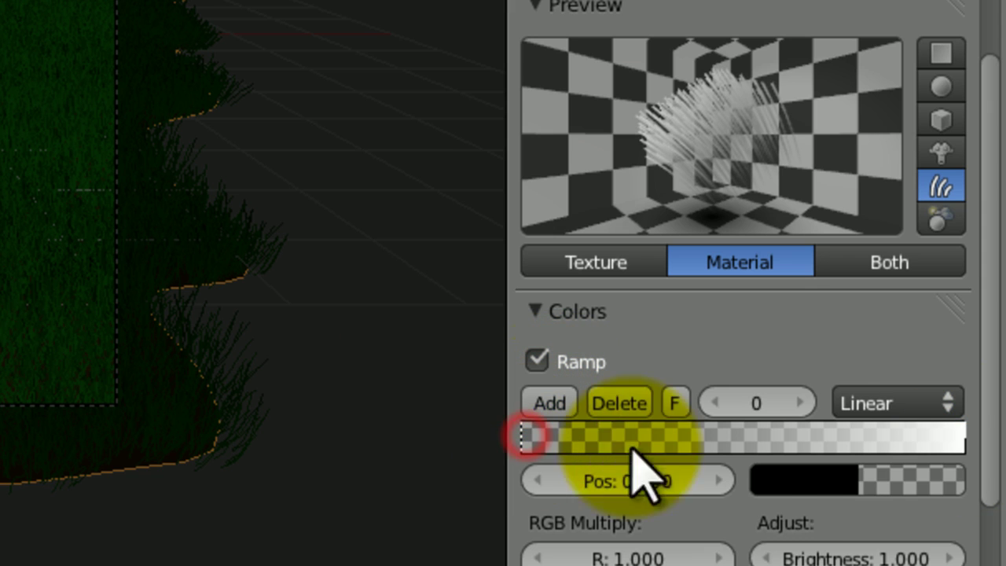
click(778, 480)
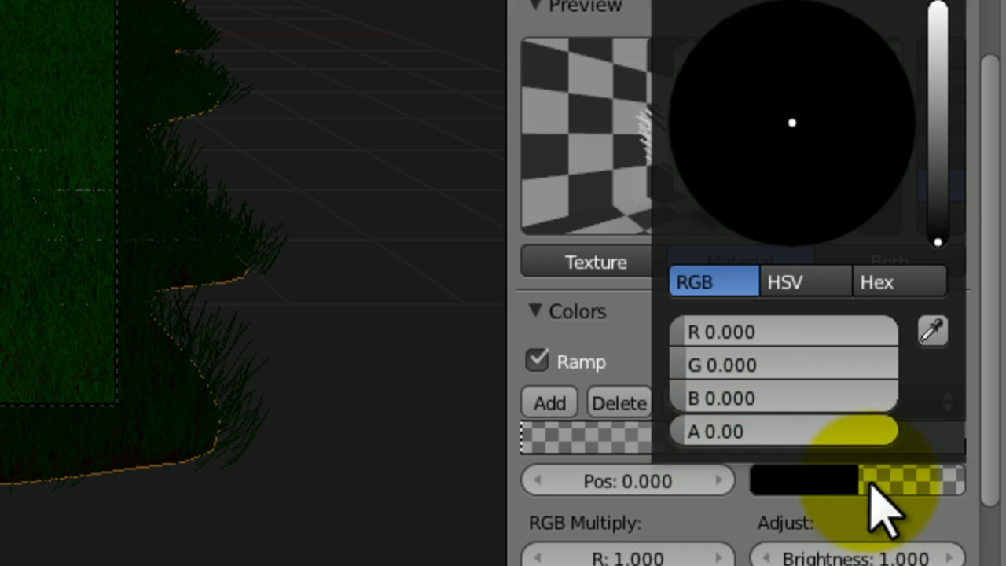
click(546, 401)
click(547, 401)
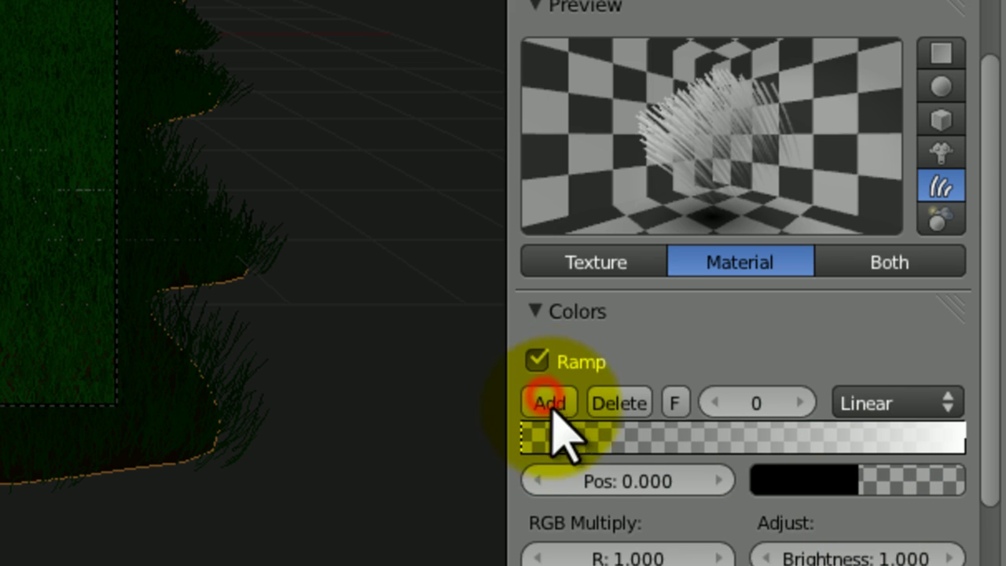
click(550, 404)
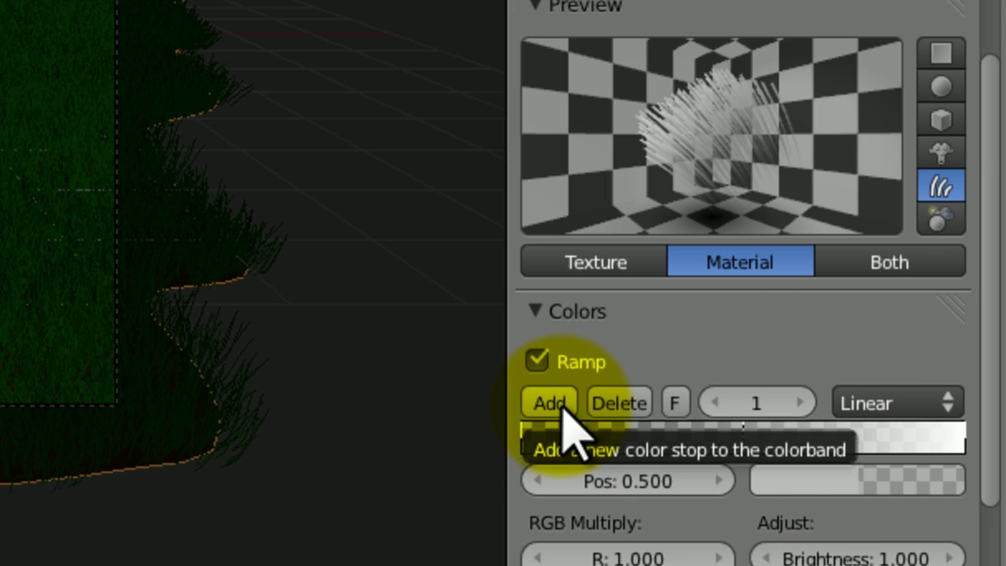
click(838, 481)
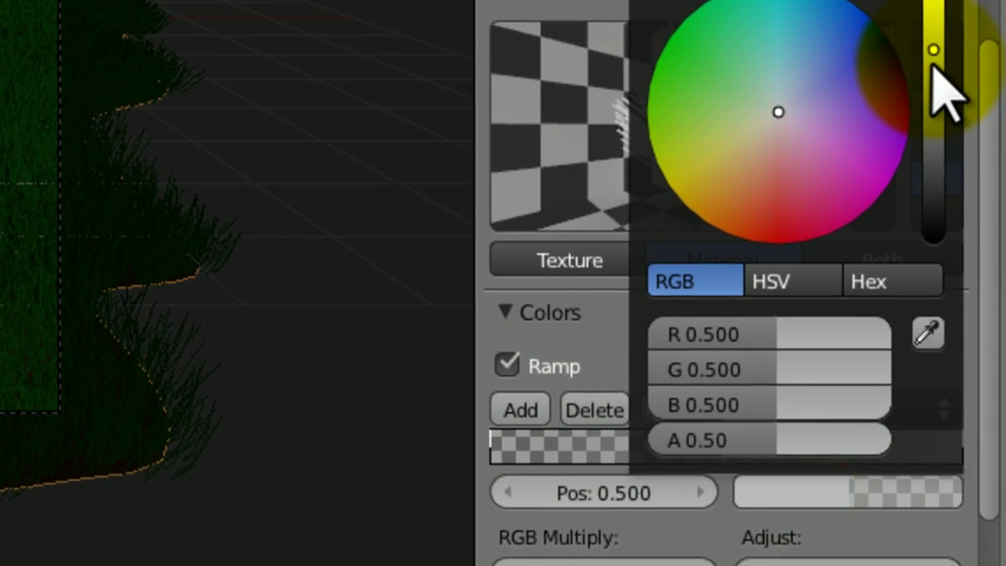
drag(935, 95, 936, 256)
click(770, 437)
text(1)
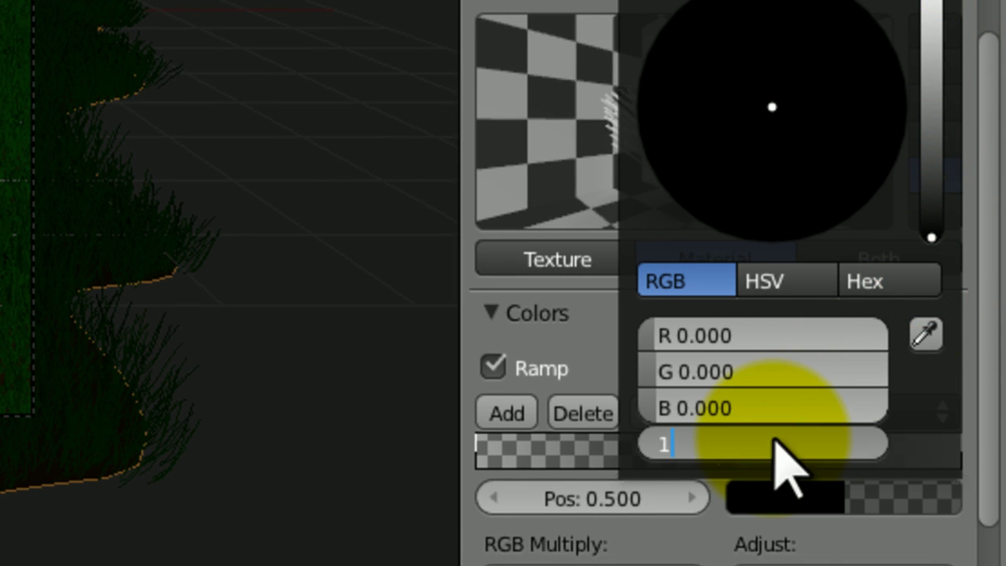
key(Return)
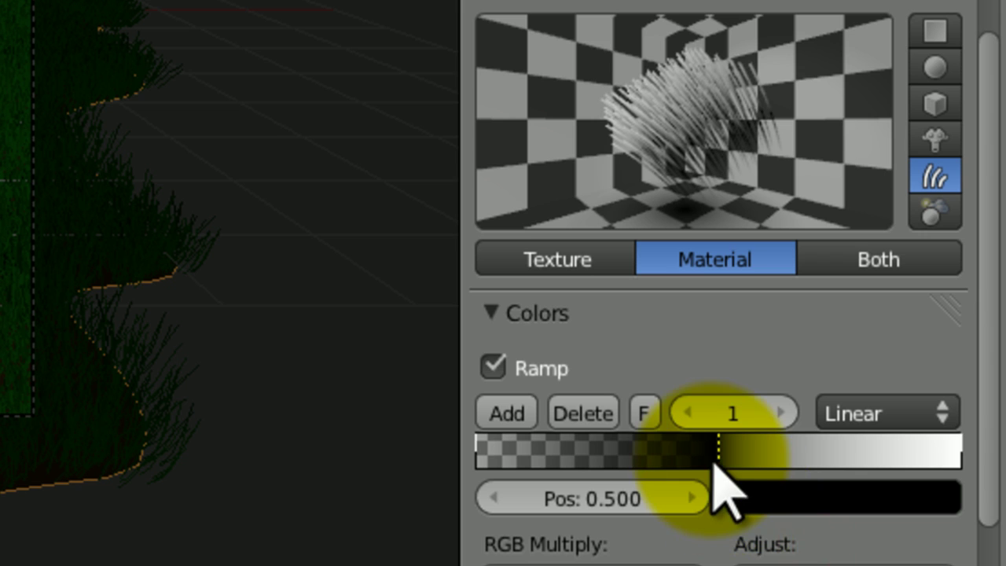
Move the opaque black ramp stop close to the transparent start, at position 0.07090
click(714, 458)
drag(591, 445, 524, 454)
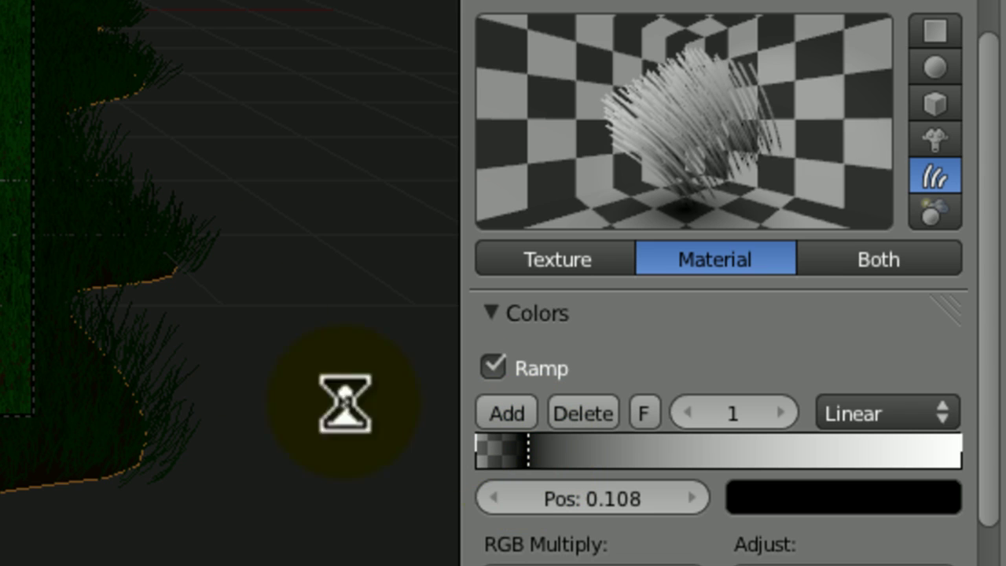
click(517, 450)
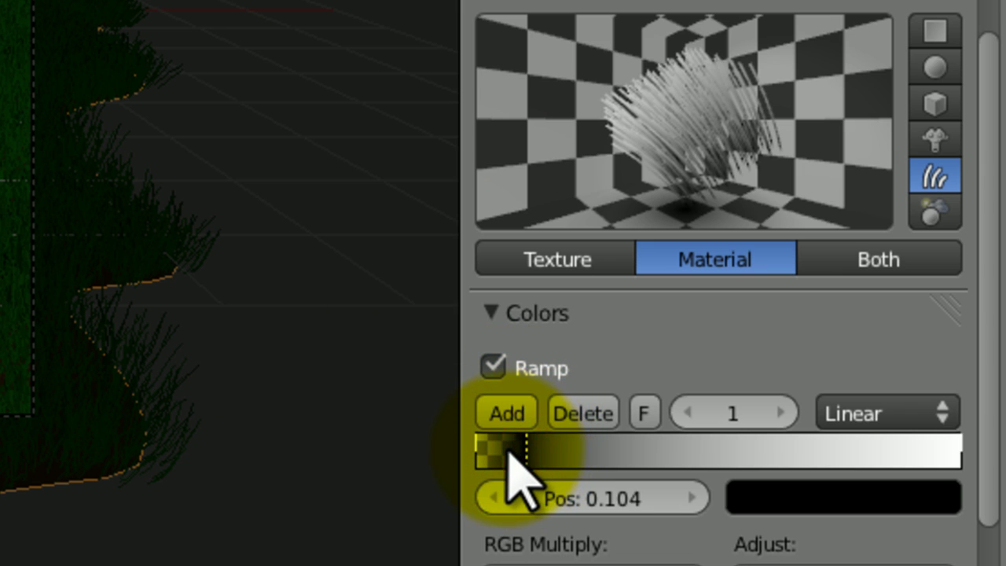
drag(508, 451, 507, 451)
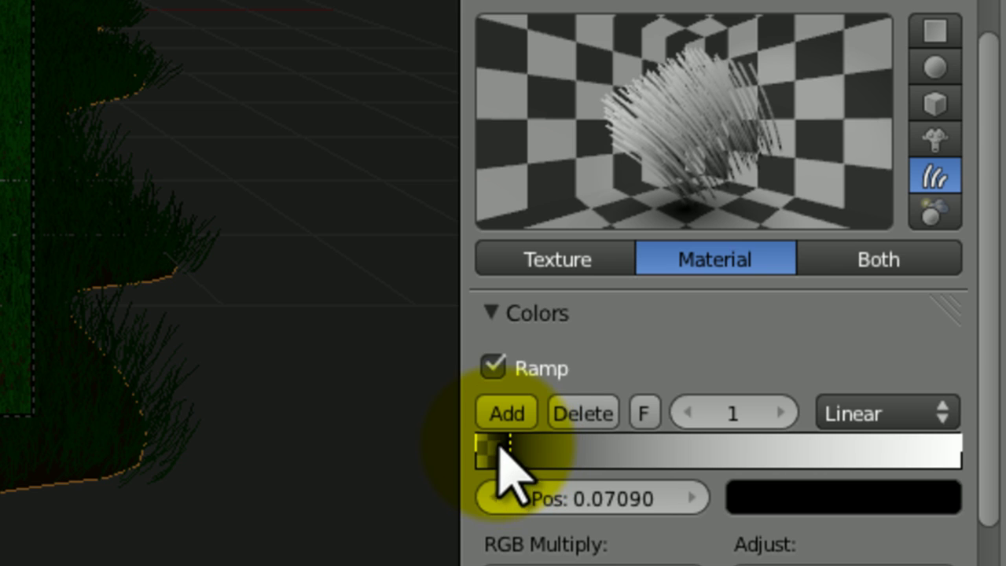
click(2, 83)
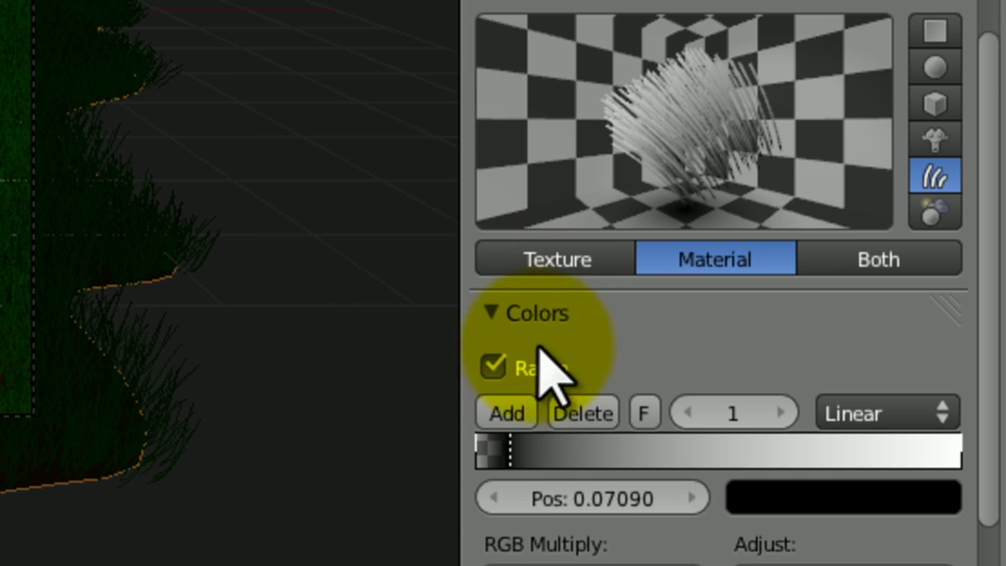
Add another color stop to the ramp at position 0.237, beyond the opaque black stop, and set its alpha to 1
click(520, 413)
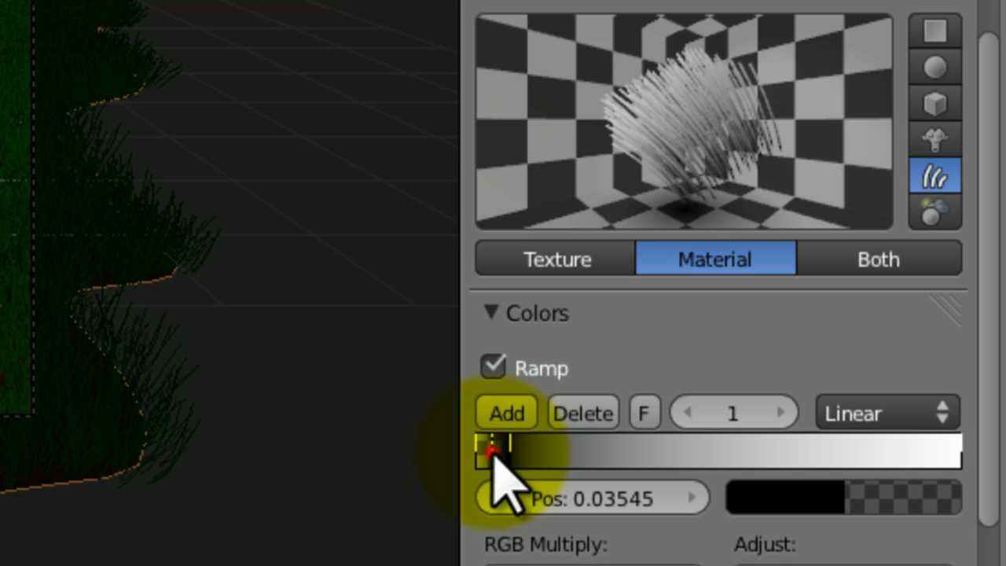
drag(494, 453, 582, 457)
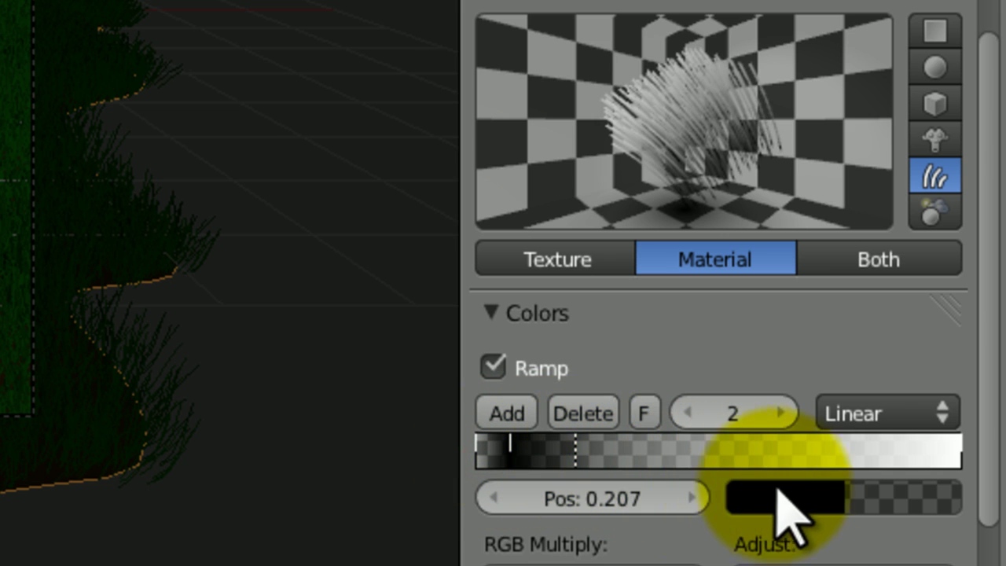
click(806, 491)
click(748, 433)
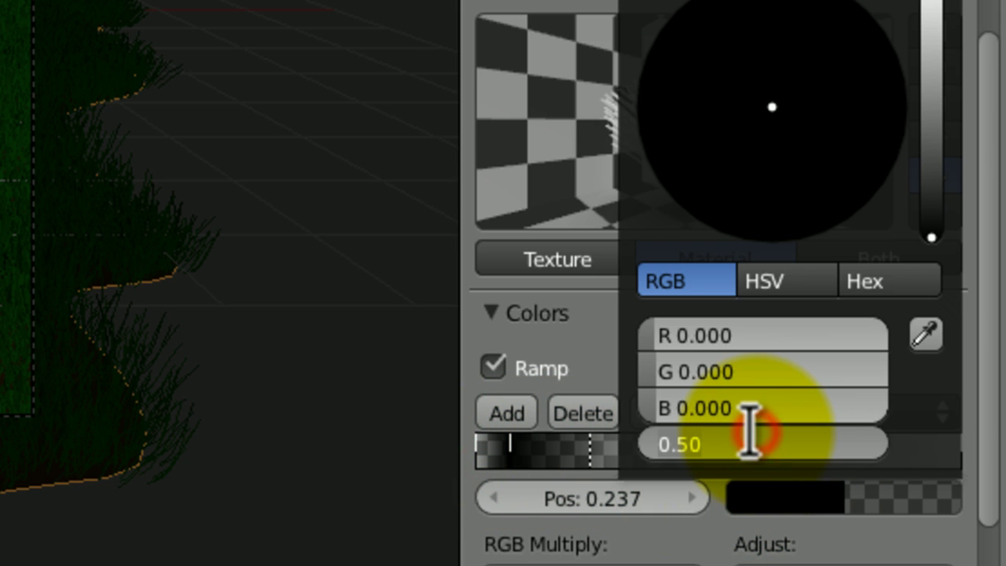
text(1)
key(Return)
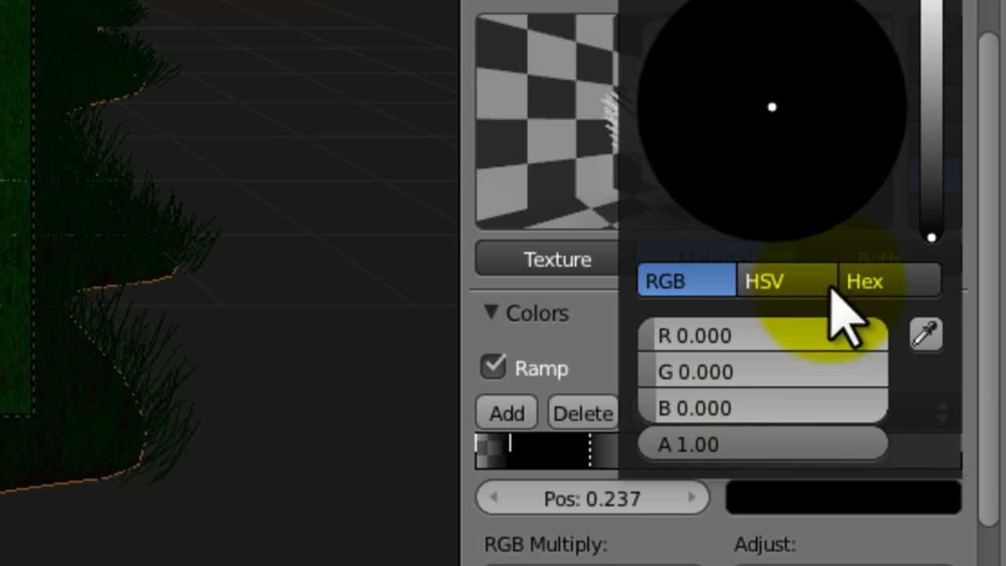
Color the stop at position 0.237 dark green, about R 0.007, G 0.035, B 0.004
click(932, 114)
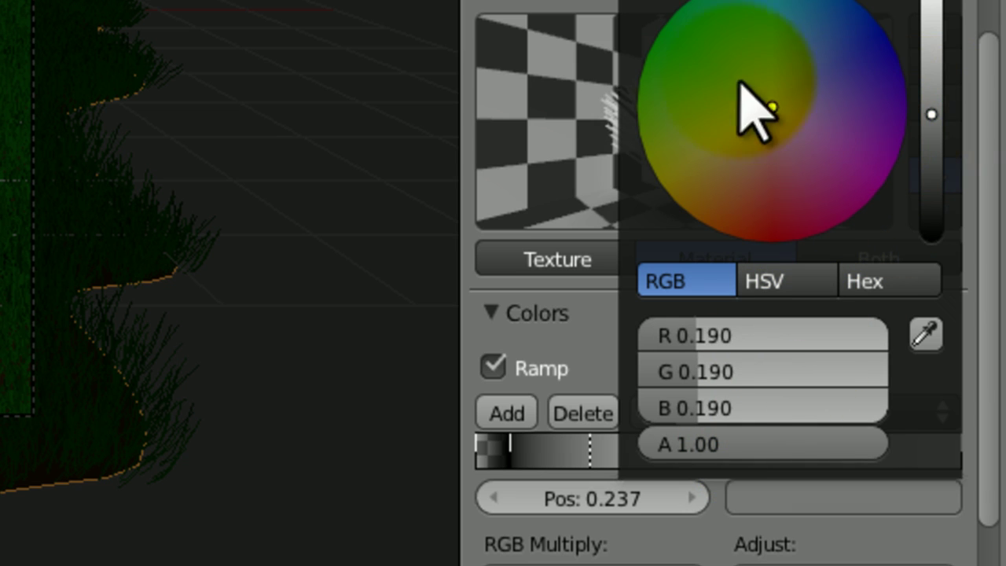
click(652, 67)
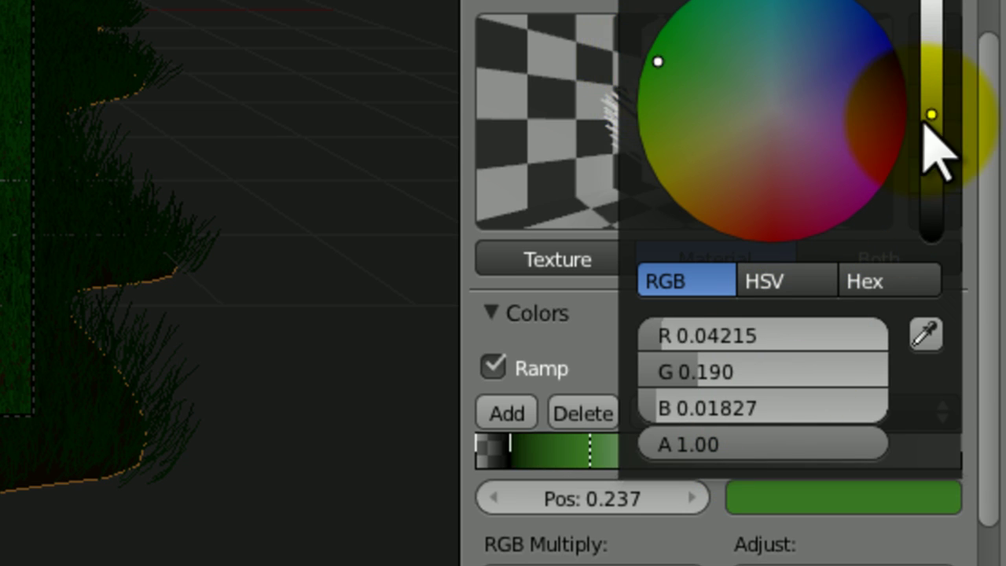
drag(939, 169, 935, 184)
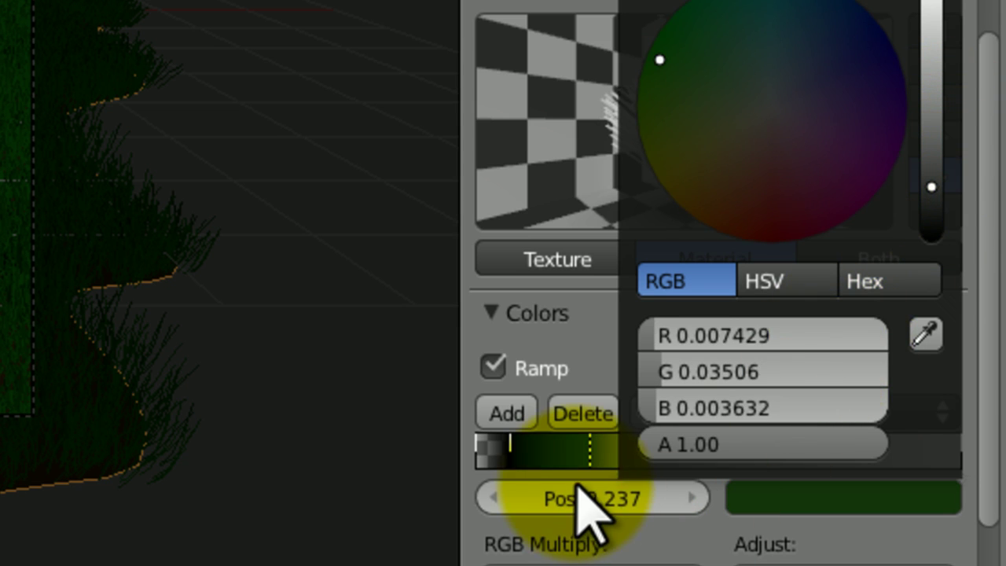
Move the dark green stop to position 0.793 and brighten it to a medium green
click(588, 448)
drag(686, 455, 859, 457)
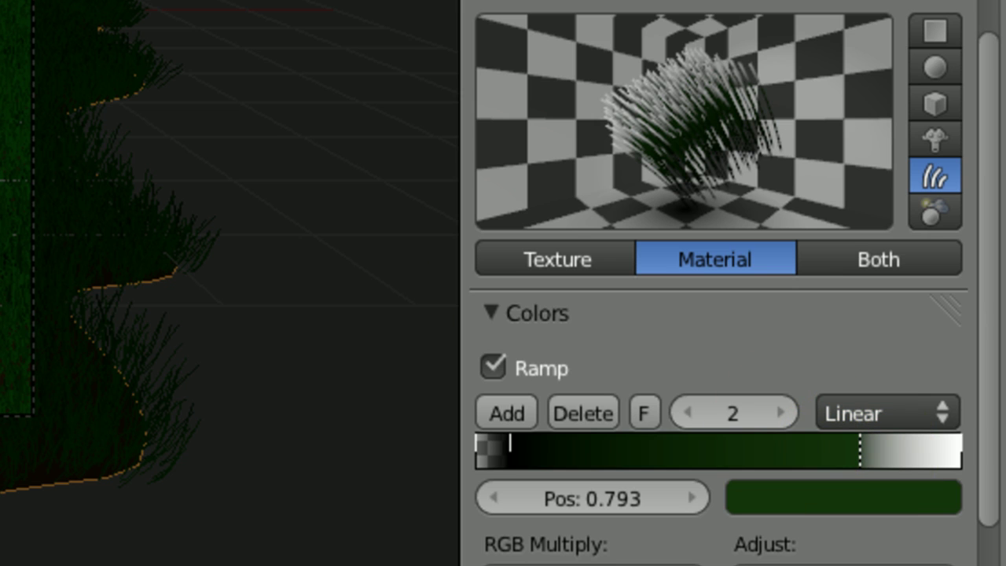
click(781, 498)
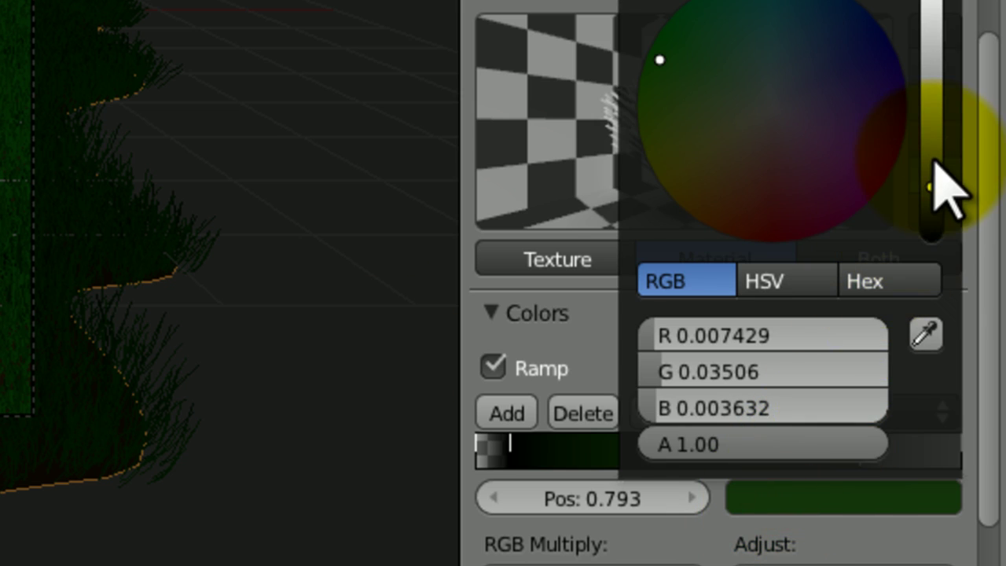
click(933, 135)
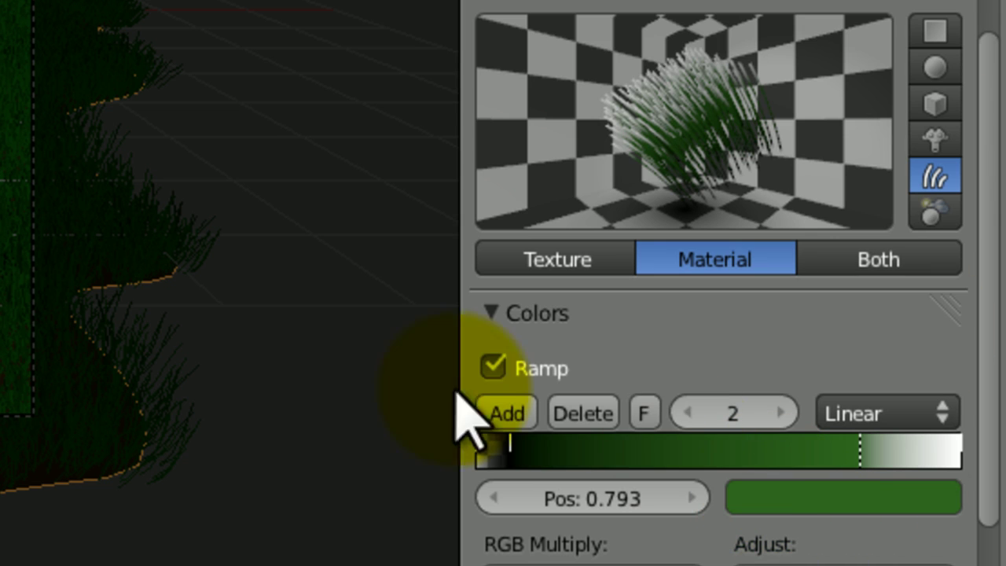
Add another color stop to the ramp and move it to position 0.876, between the green and white stops
click(507, 407)
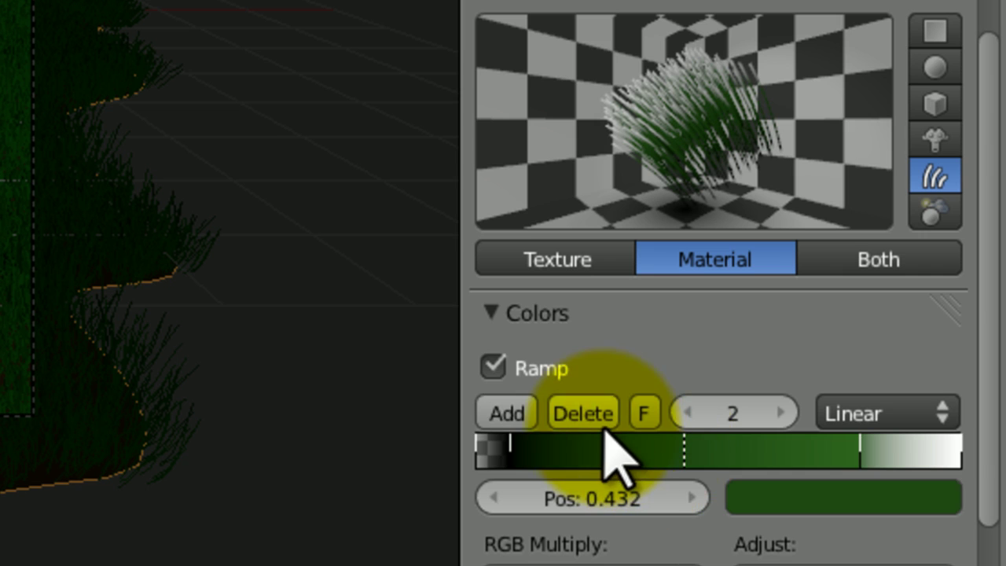
click(685, 448)
mouse_move(730, 453)
mouse_down()
mouse_move(802, 447)
mouse_move(839, 467)
mouse_move(934, 458)
mouse_move(803, 502)
mouse_up()
Color the stop at position 0.876 bright yellow-green, about R 0.598, G 0.710, B 0.099
click(798, 506)
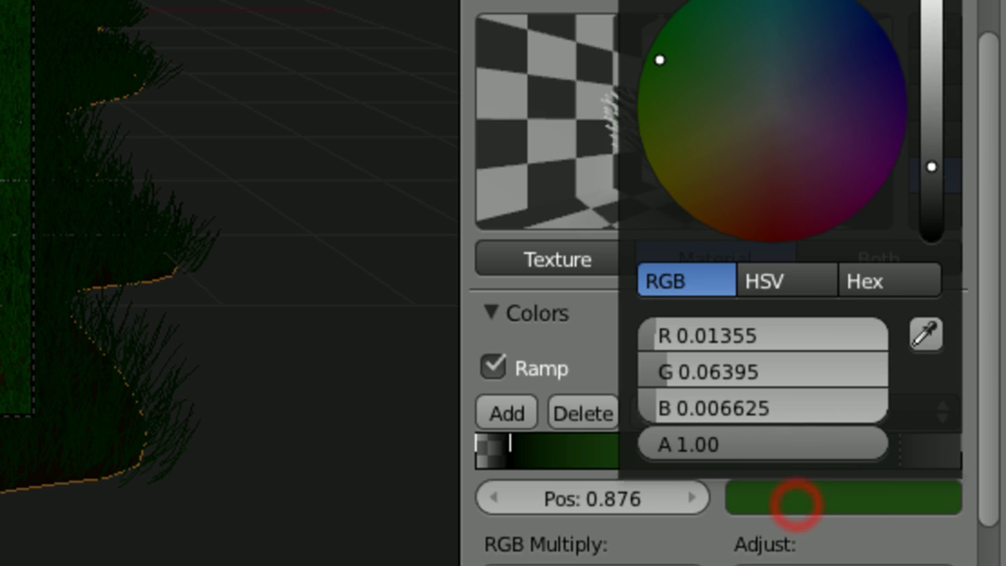
click(935, 11)
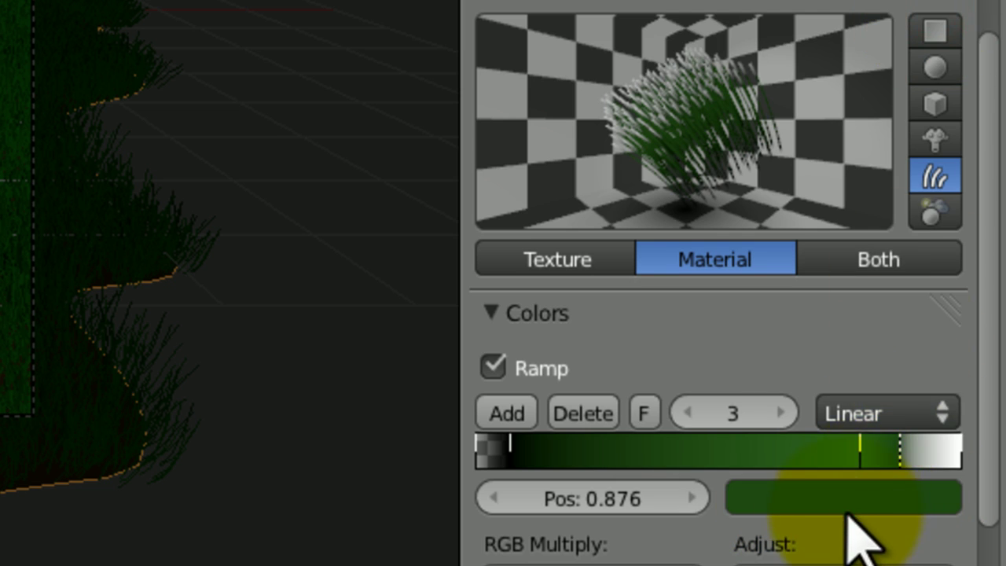
click(843, 509)
click(933, 35)
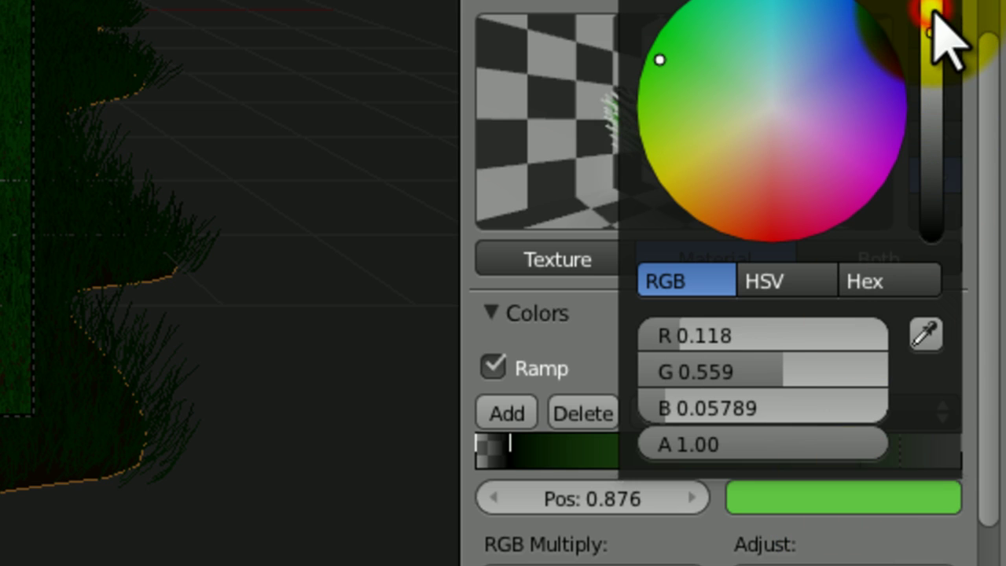
click(932, 11)
click(661, 146)
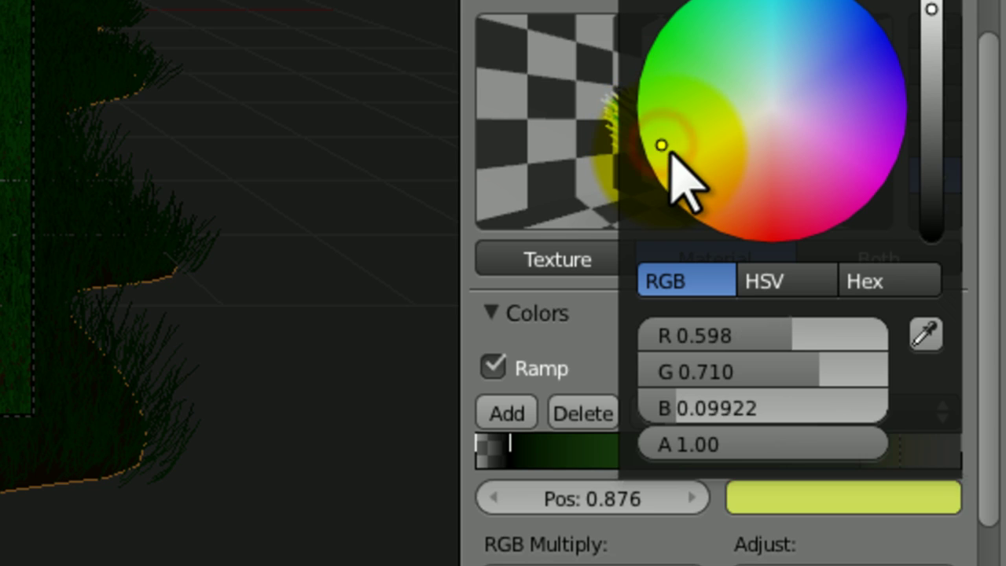
Recolor the stop at position 0.876 to yellow-green R 0.390, G 0.517, B 0.064, and move it to position 0.973
click(667, 153)
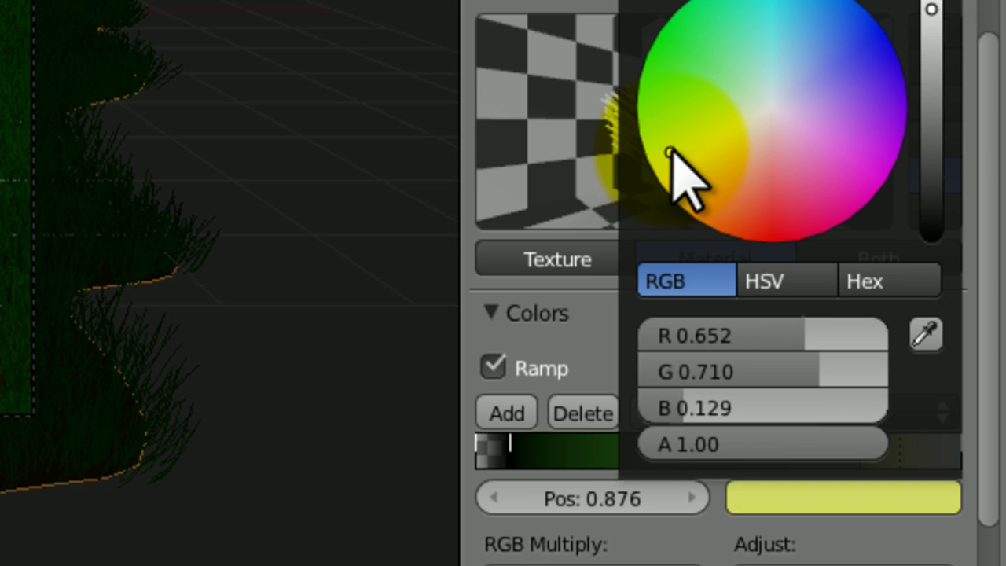
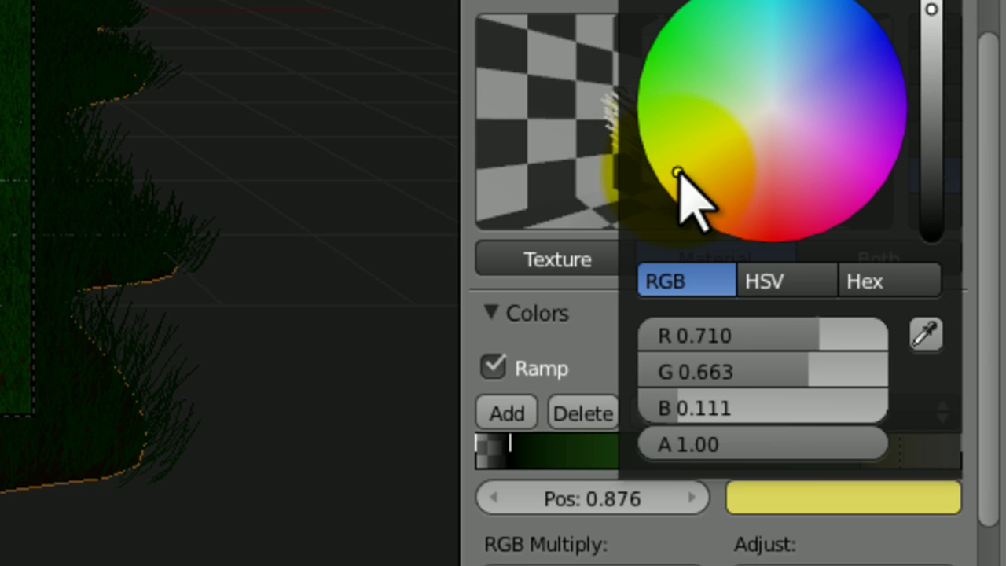
click(691, 144)
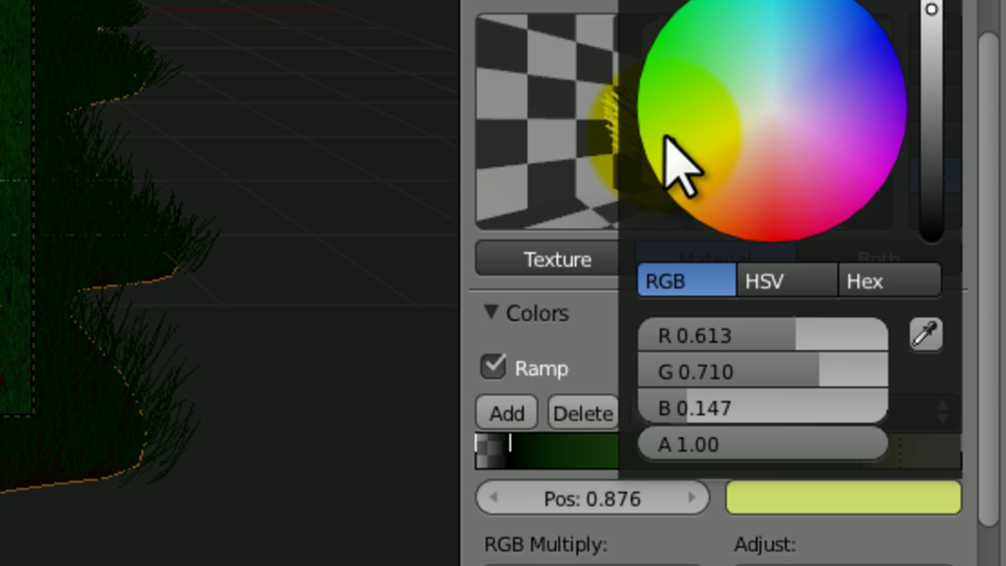
click(667, 135)
click(899, 60)
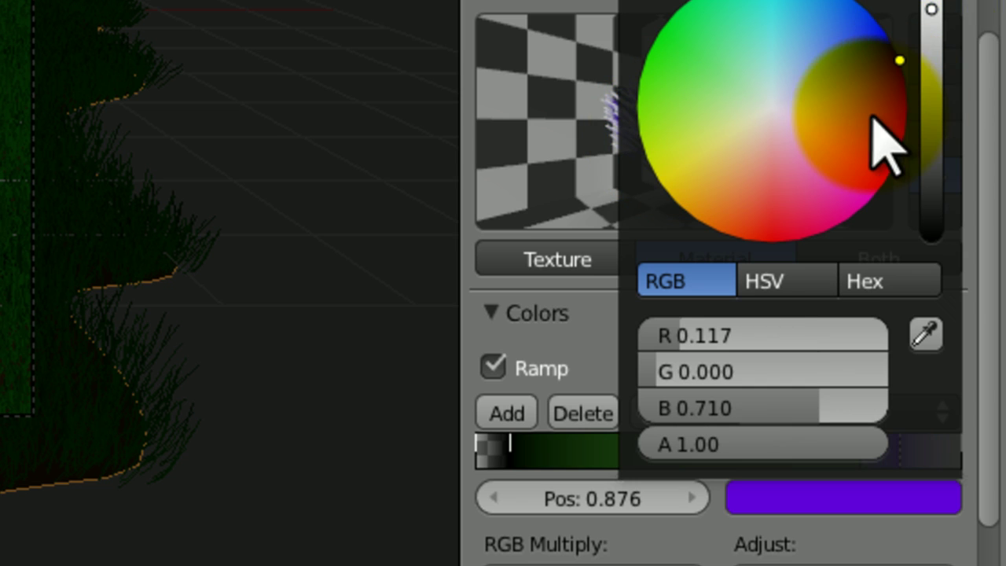
click(656, 134)
click(932, 33)
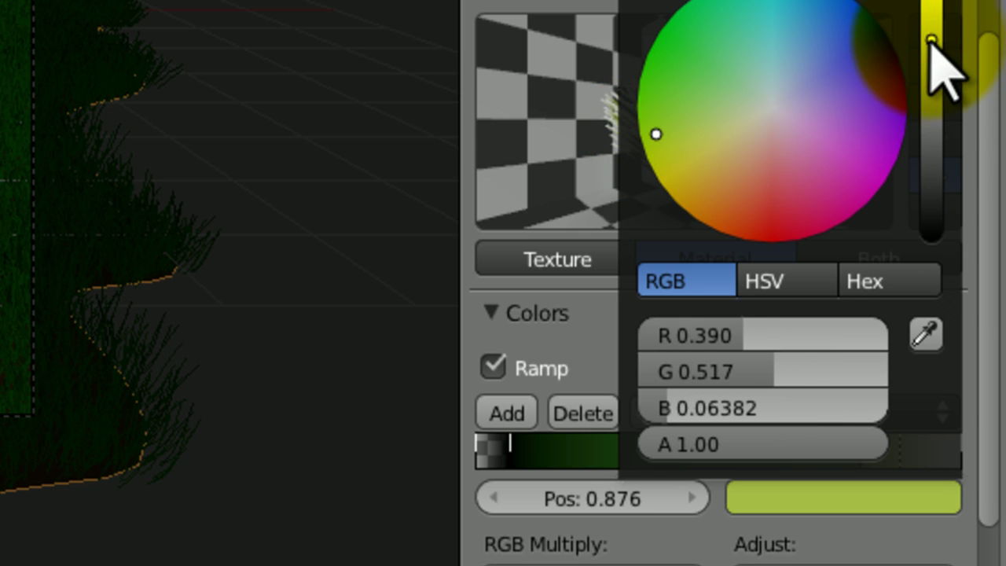
click(869, 550)
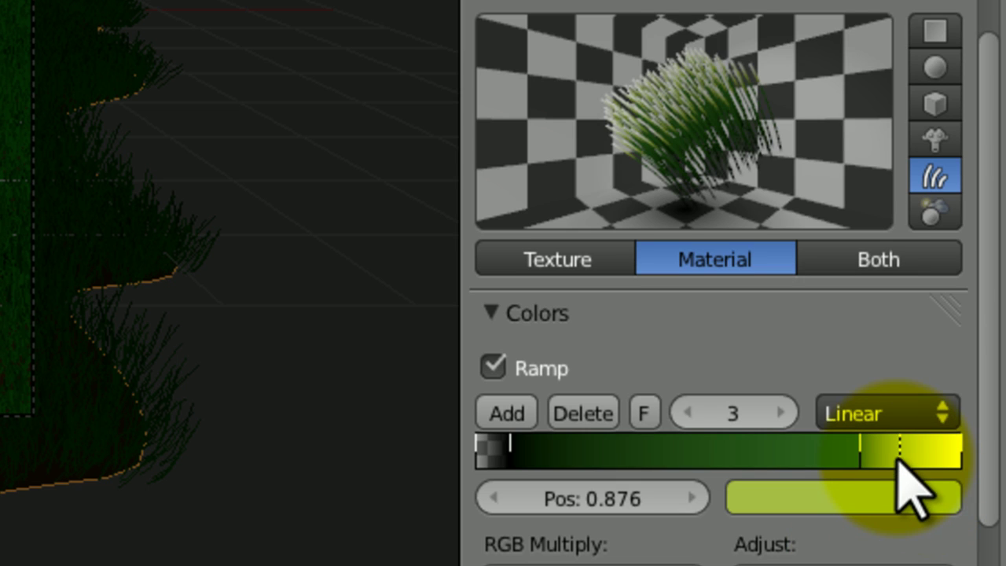
drag(898, 457, 944, 461)
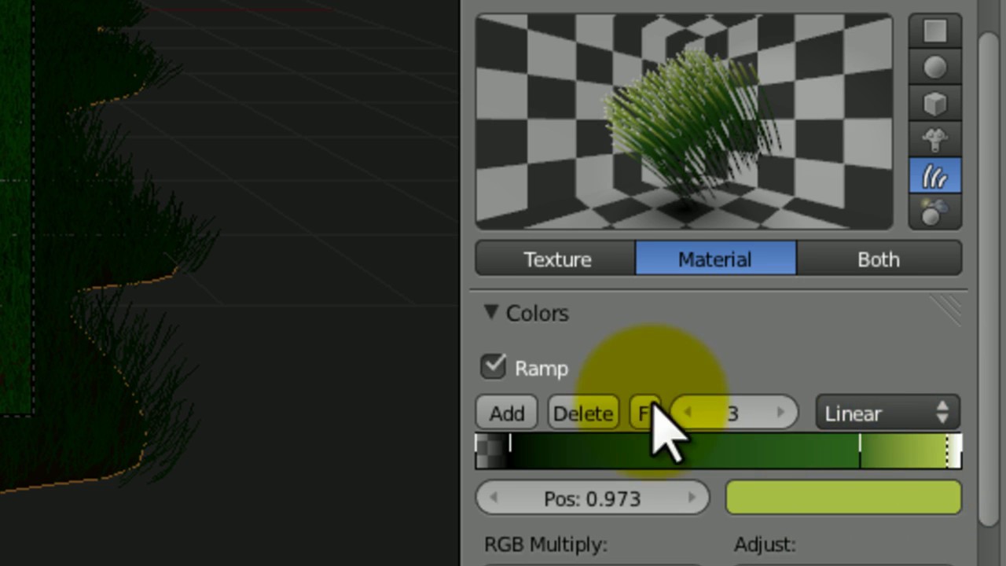
Add another color stop at position 0.883 and color it light green, about R 0.300, G 0.614, B 0.095
click(511, 414)
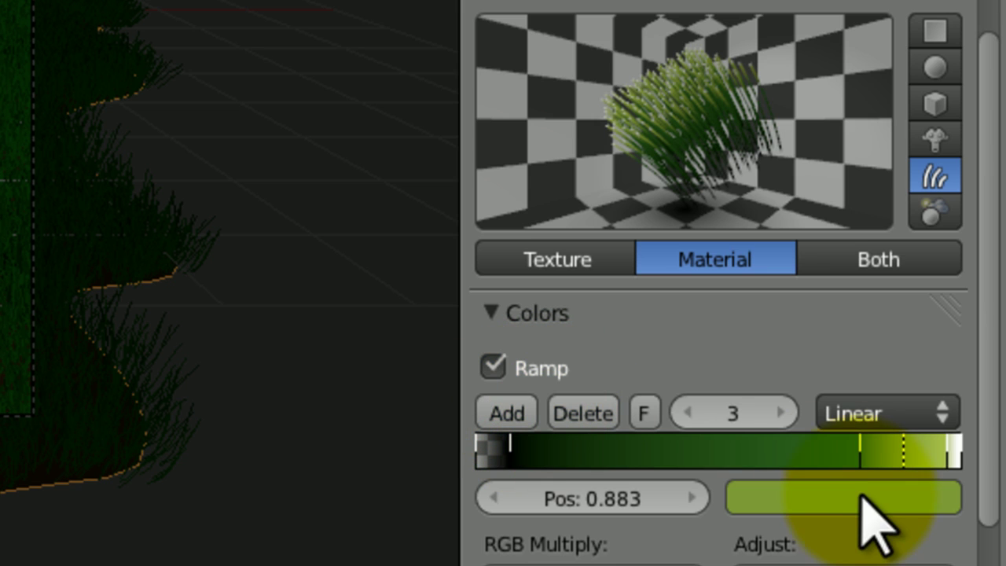
click(809, 504)
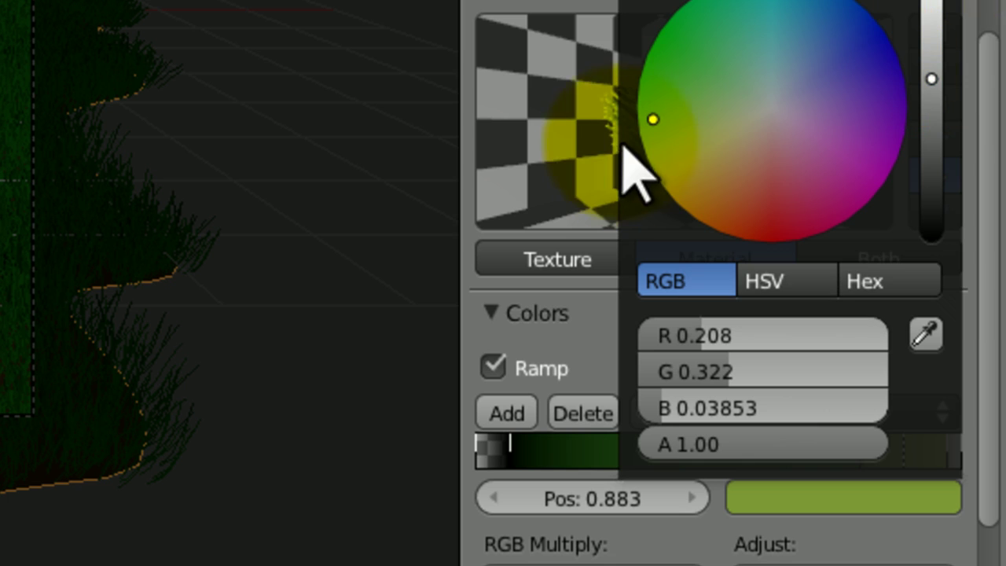
click(659, 94)
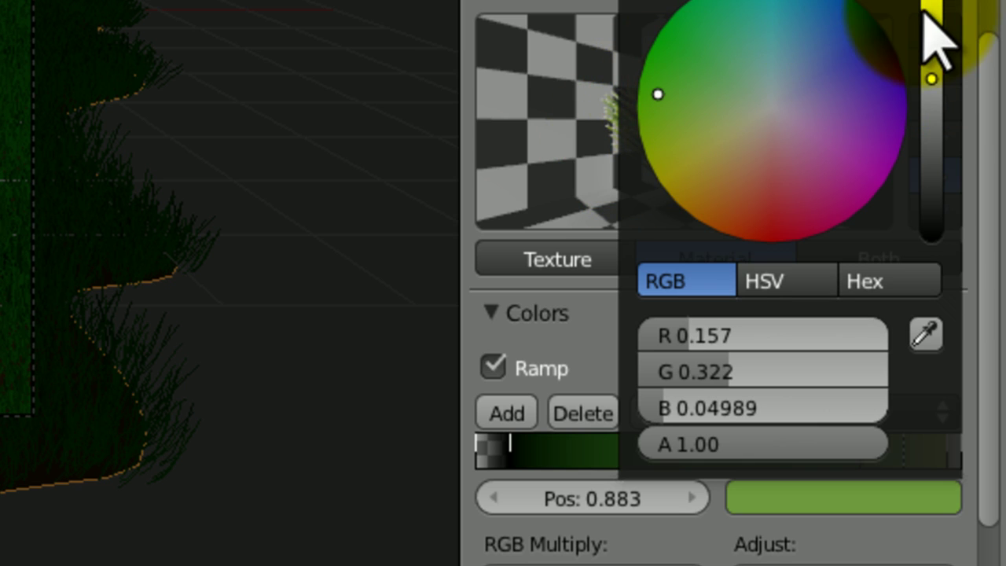
drag(926, 39, 927, 25)
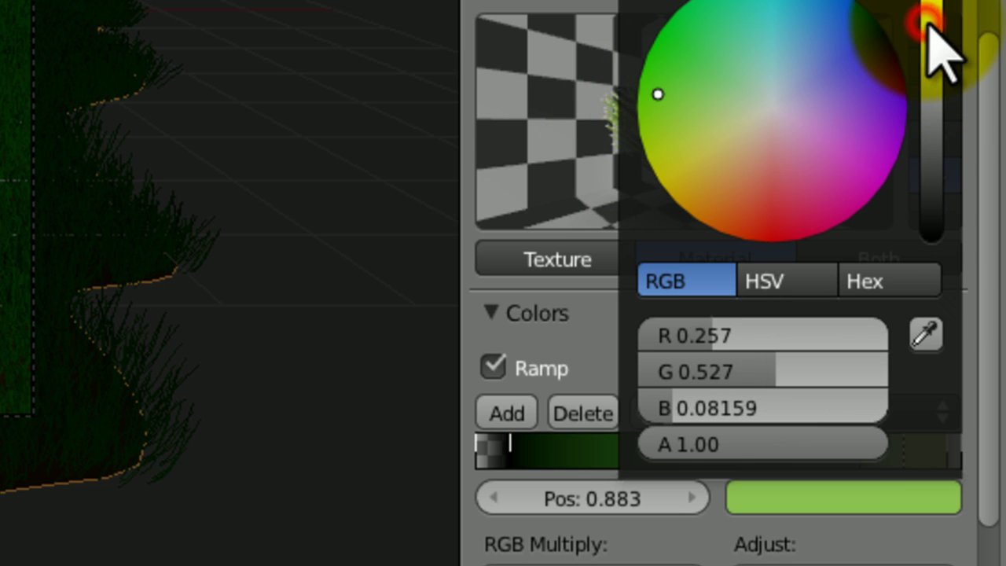
click(846, 539)
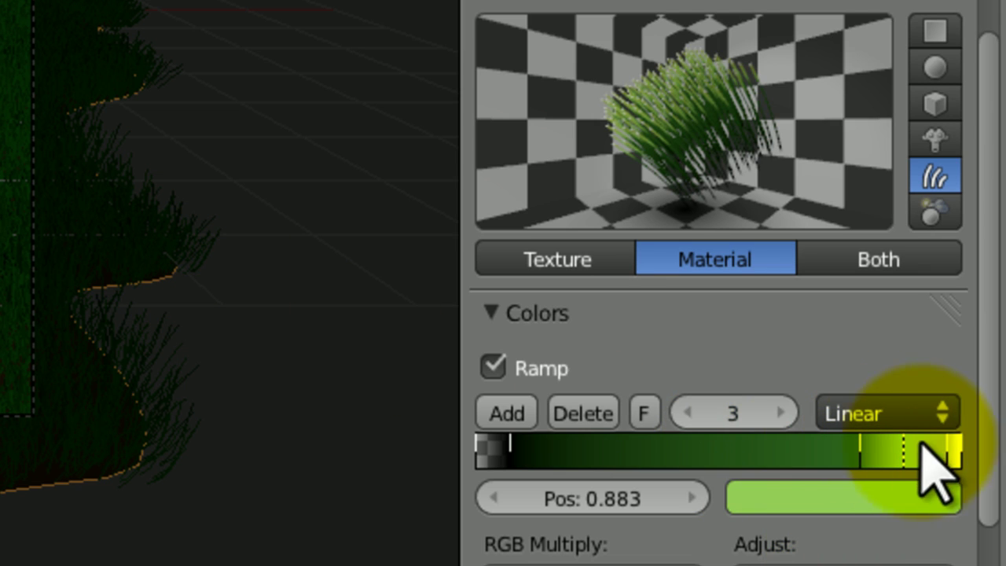
Brighten the yellow-green stop at position 0.973 to about R 0.508, G 0.673, B 0.083
click(948, 448)
click(903, 449)
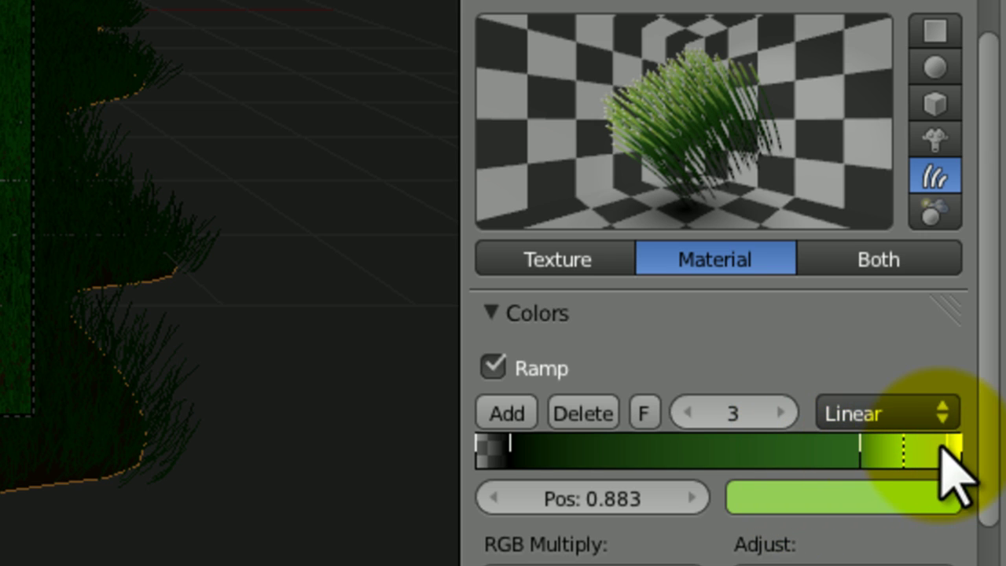
click(772, 494)
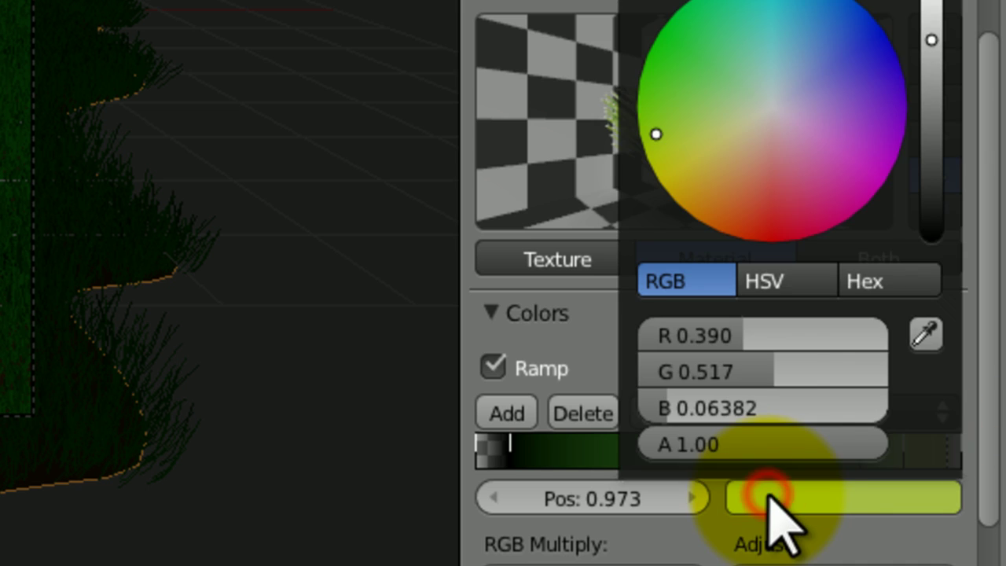
click(934, 22)
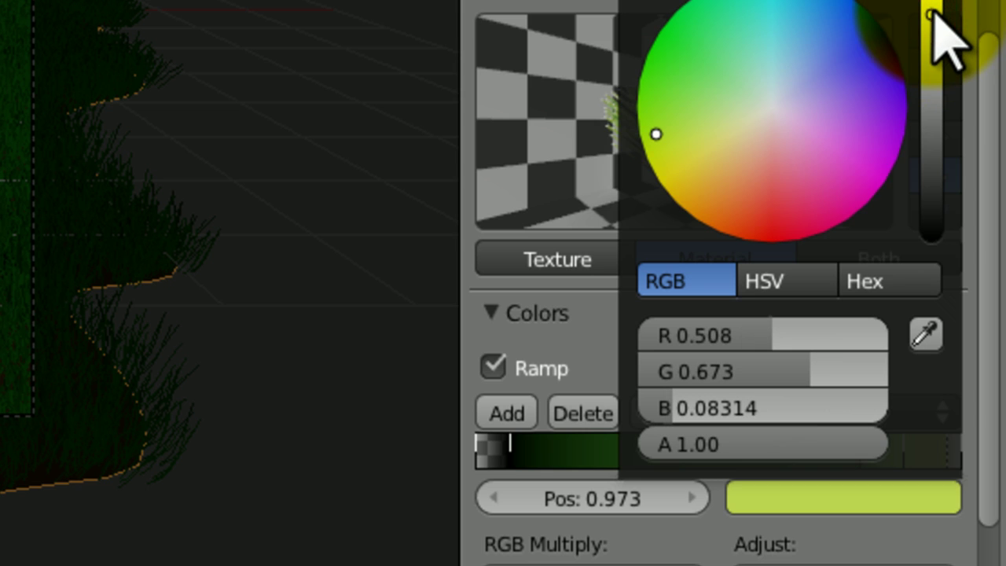
click(904, 531)
Darken the light green stop at position 0.883 slightly and save over the existing file
click(904, 449)
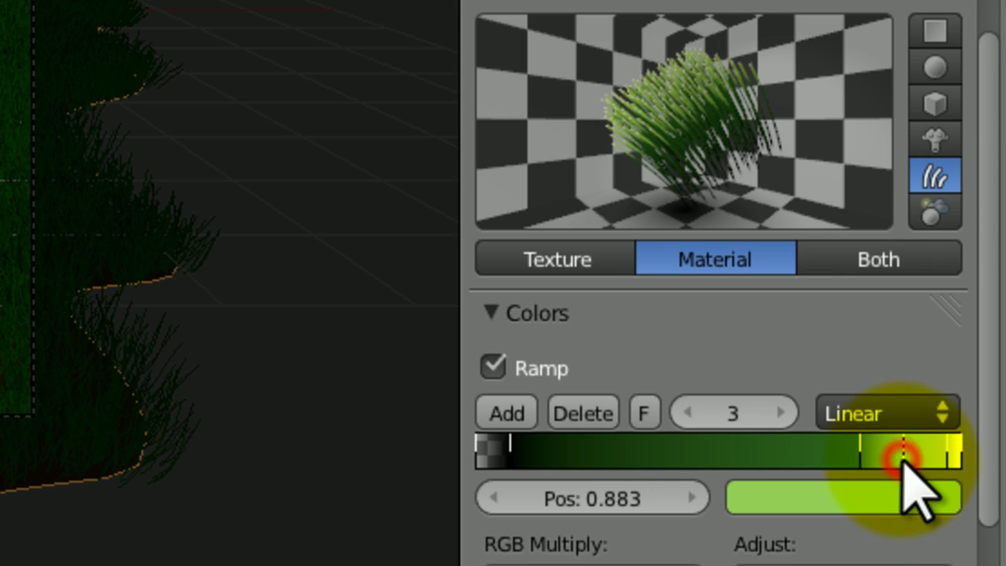
click(829, 495)
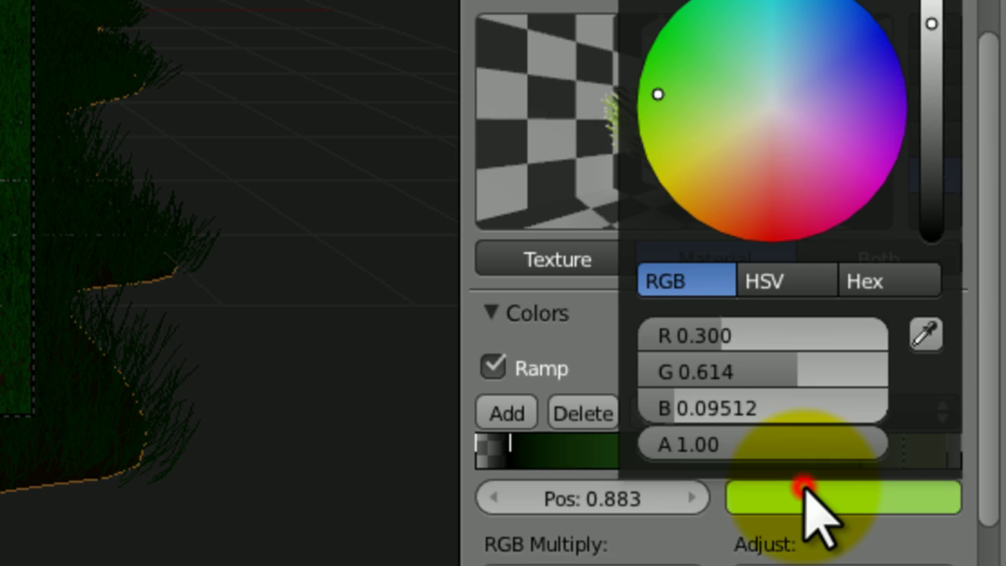
click(931, 50)
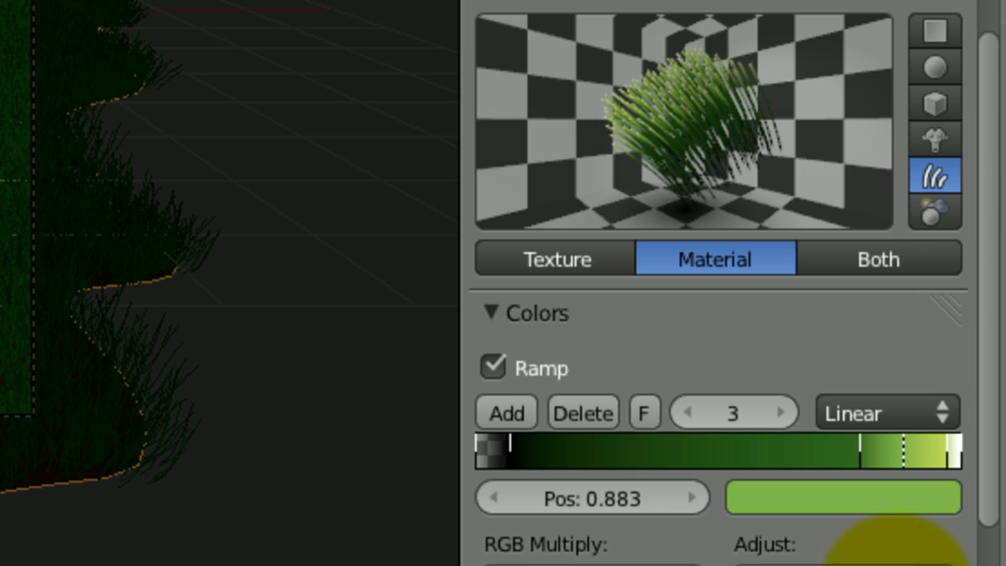
key(ctrl+s)
click(338, 180)
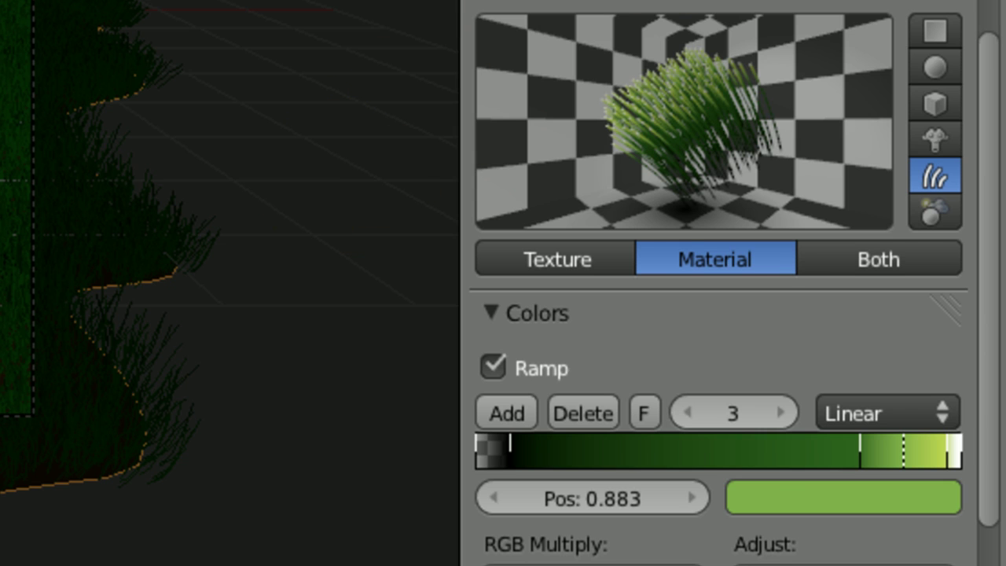
In the Grass material, collapse Diffuse, Specular, Shading and Transparency, expand the Strand settings, and save over File.blend
scroll(718, 283, up, 5)
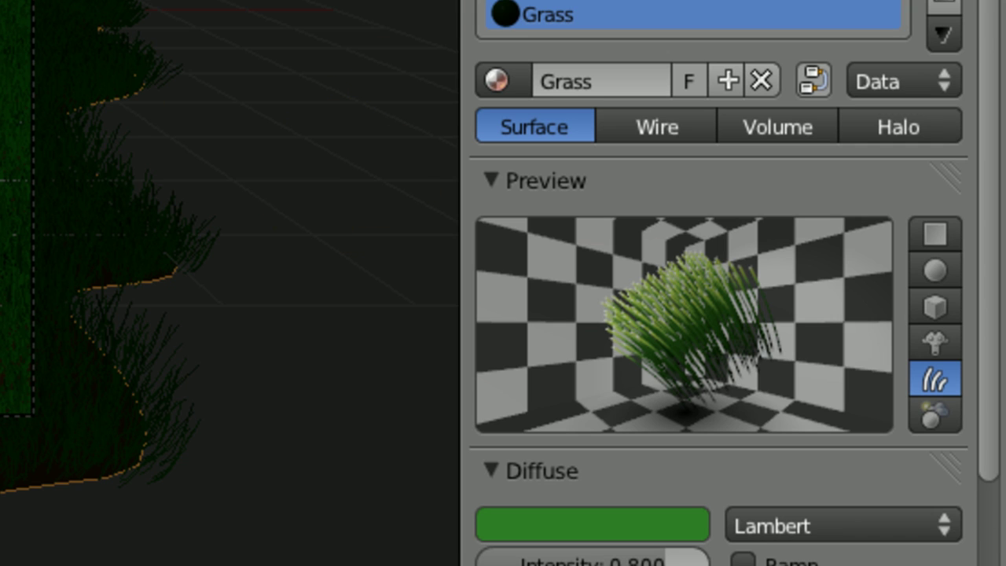
drag(996, 144, 998, 285)
click(495, 255)
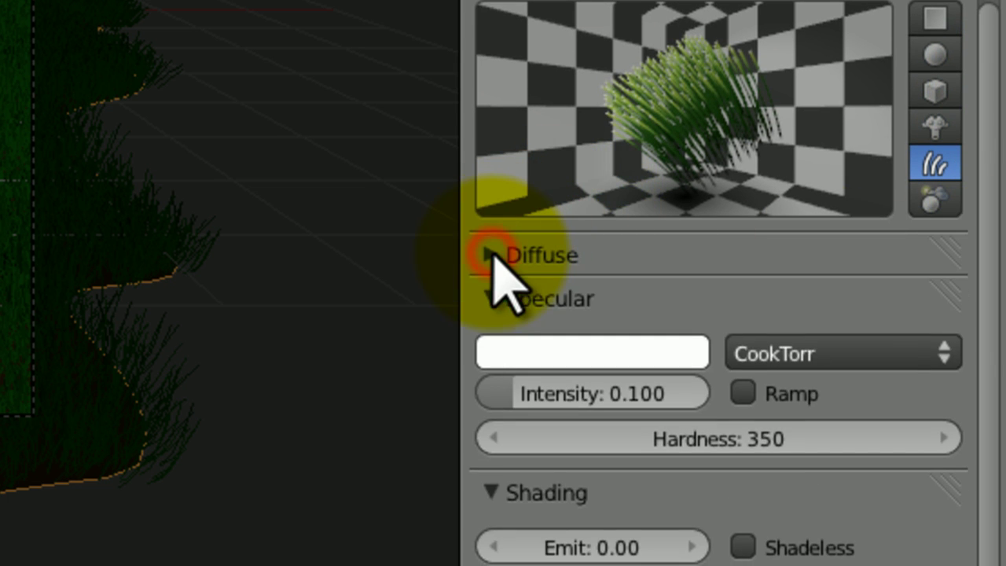
click(493, 297)
click(494, 330)
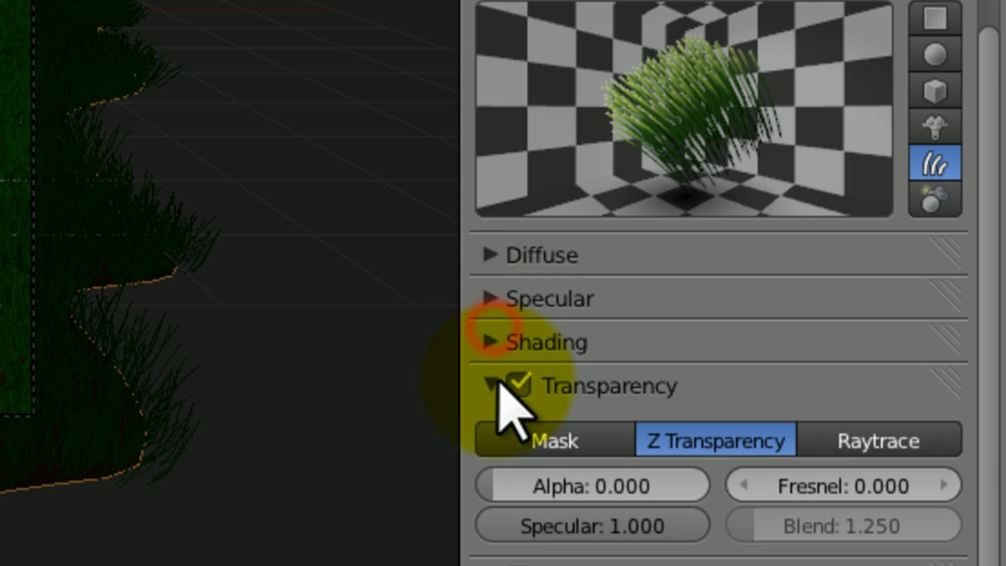
click(493, 384)
click(490, 515)
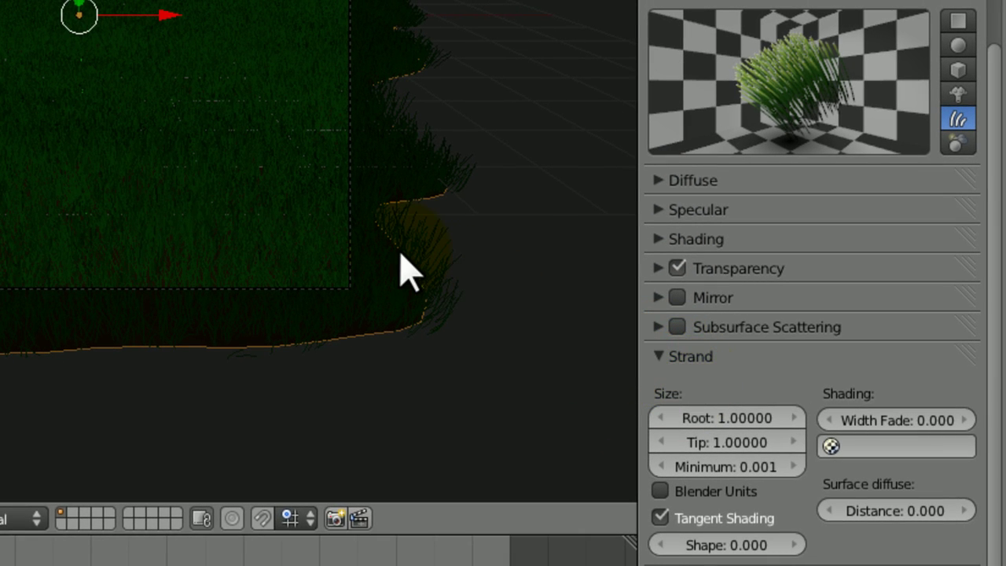
key(ctrl+s)
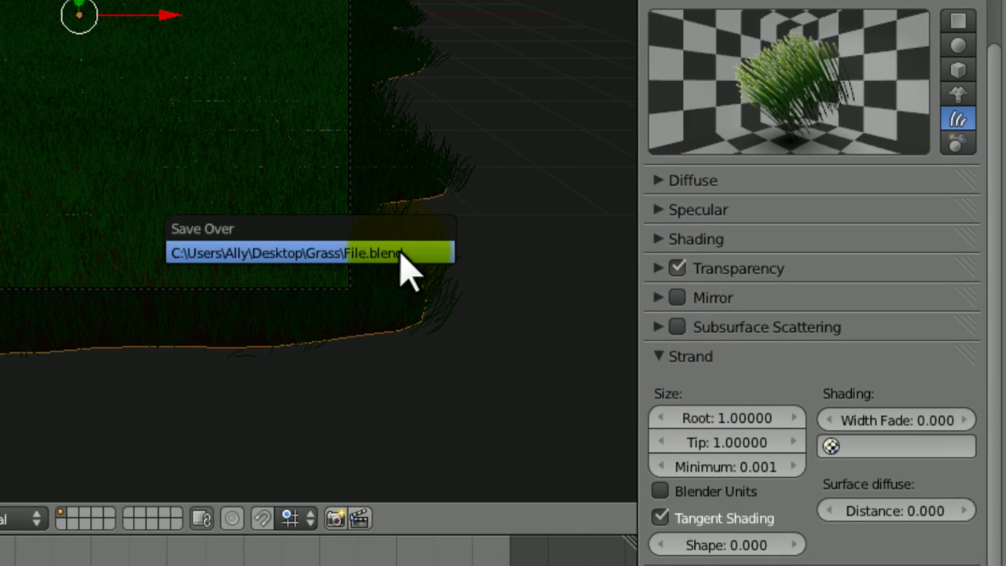
Set the strand Root and Tip sizes to 0.25 and enable Blender Units
click(744, 403)
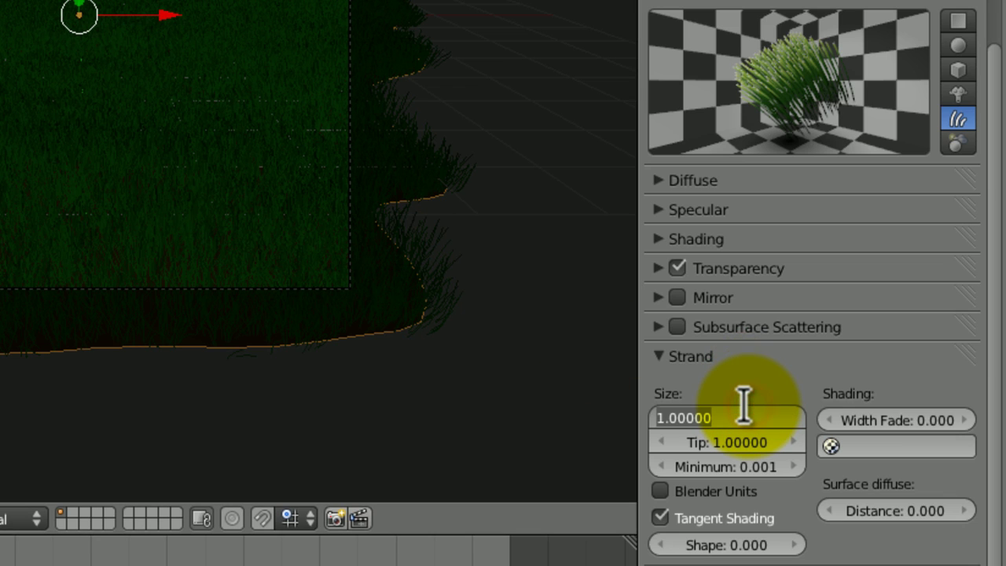
text(0.2)
key(Tab)
text(0)
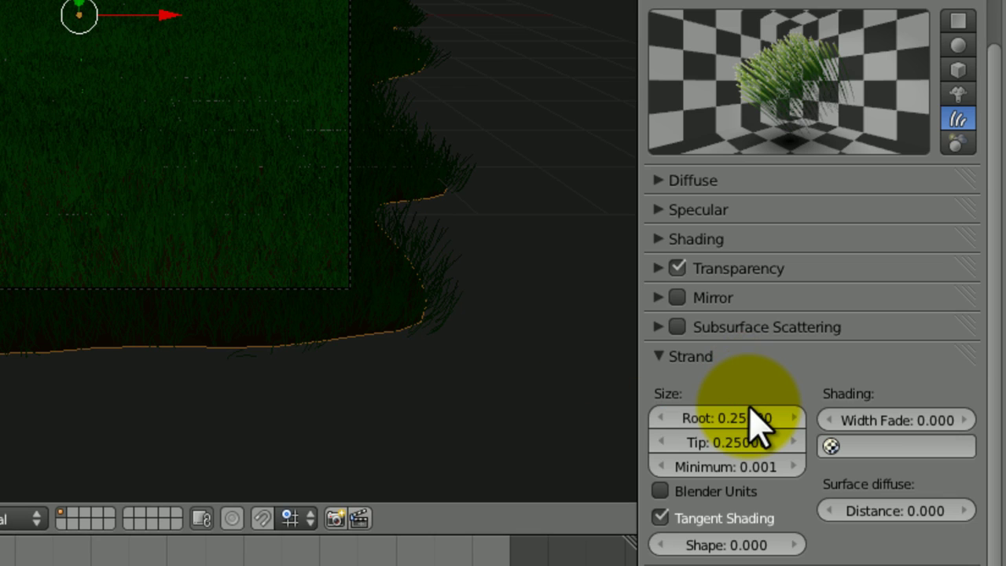
click(698, 492)
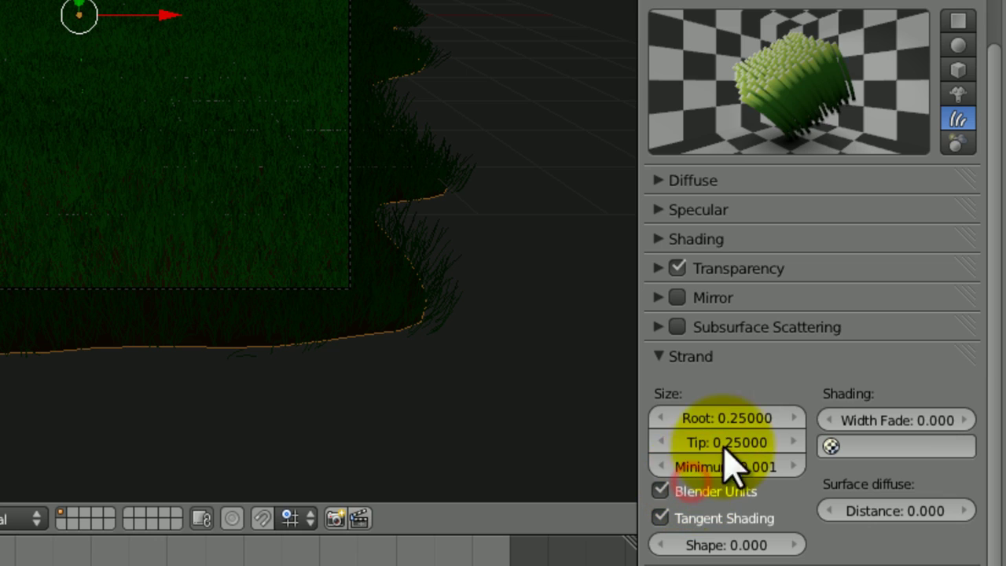
Reduce the strand Root and Tip sizes to the lowest allowed value, 0.0001
click(732, 415)
text(0)
key(Tab)
text(0)
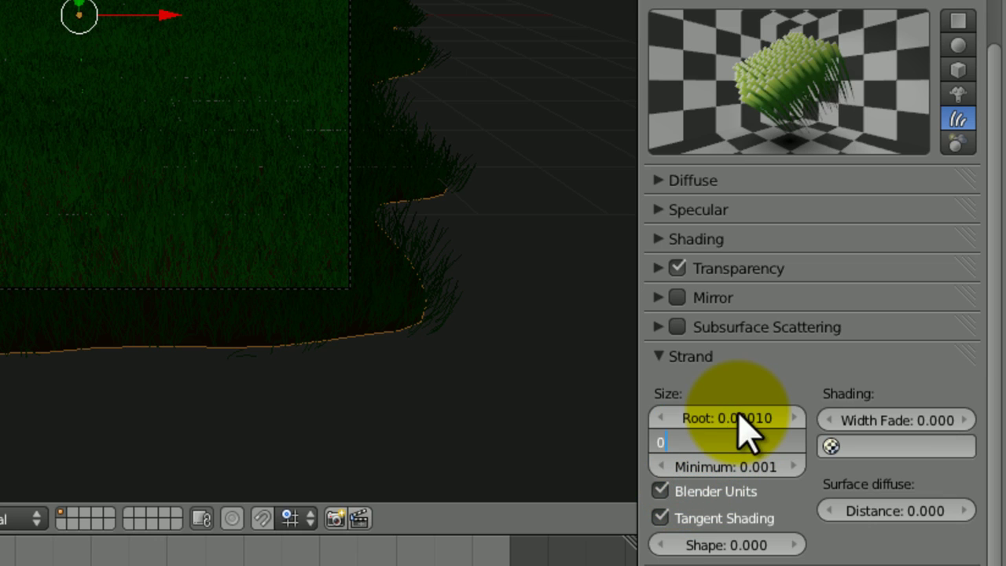
key(Return)
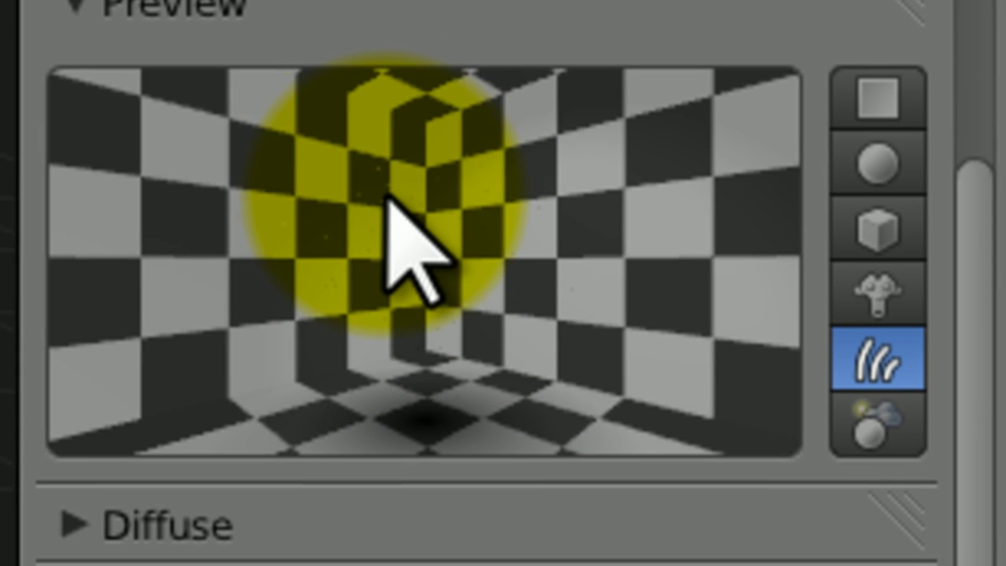
Multiply the strand Root size by 60 to make it 0.006
click(384, 200)
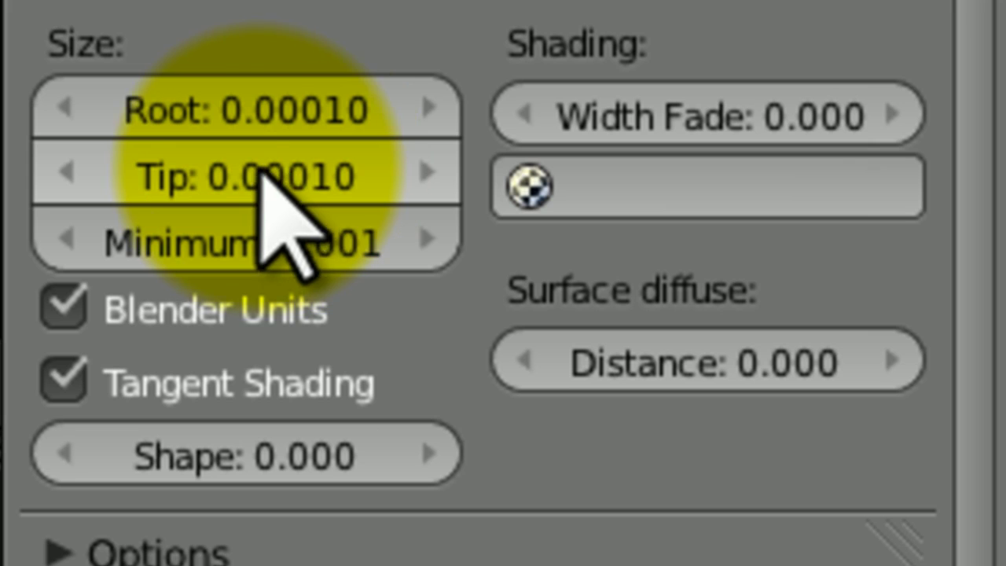
click(244, 114)
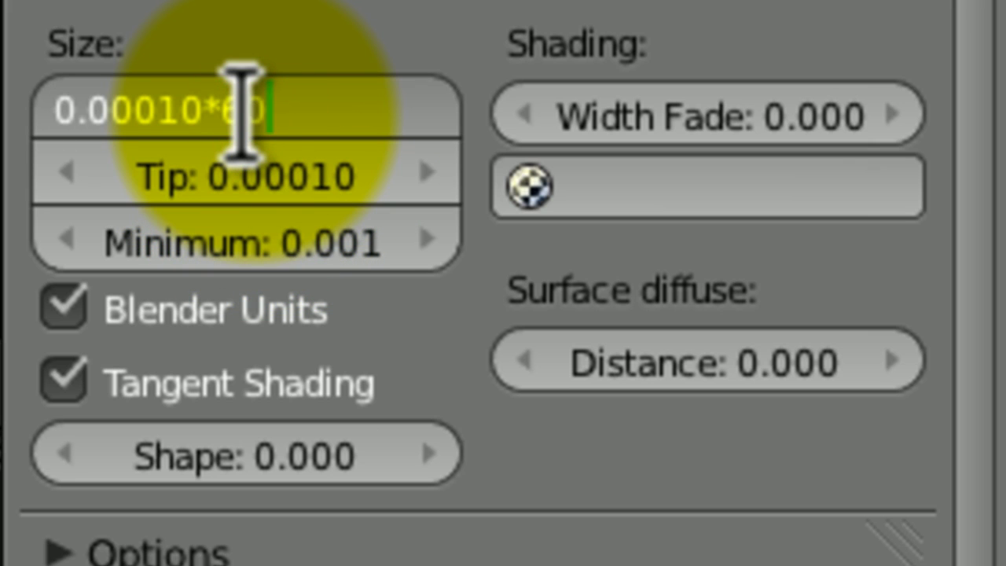
key(Return)
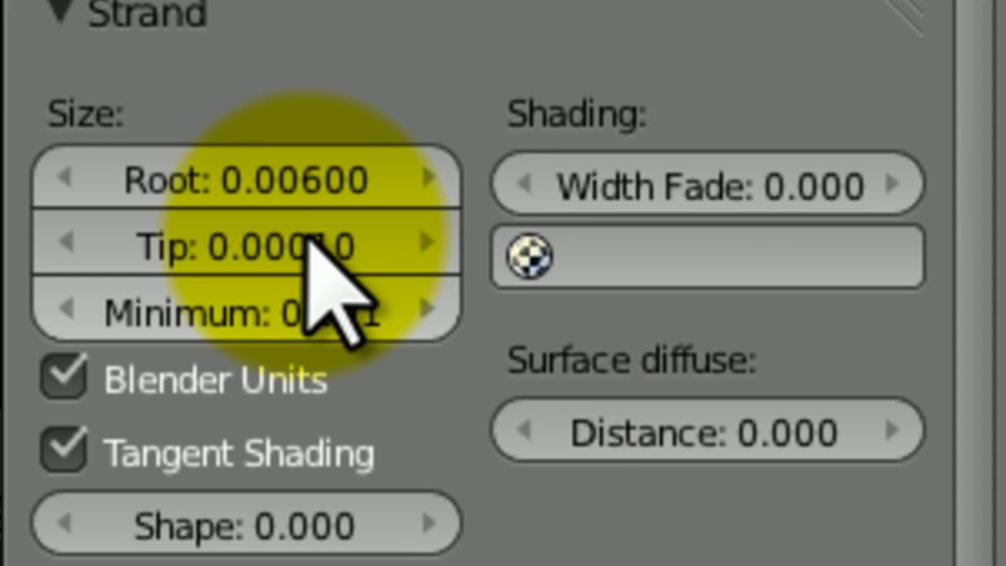
Try several larger values for the strand Minimum size and set it to 0.7
drag(187, 300, 270, 308)
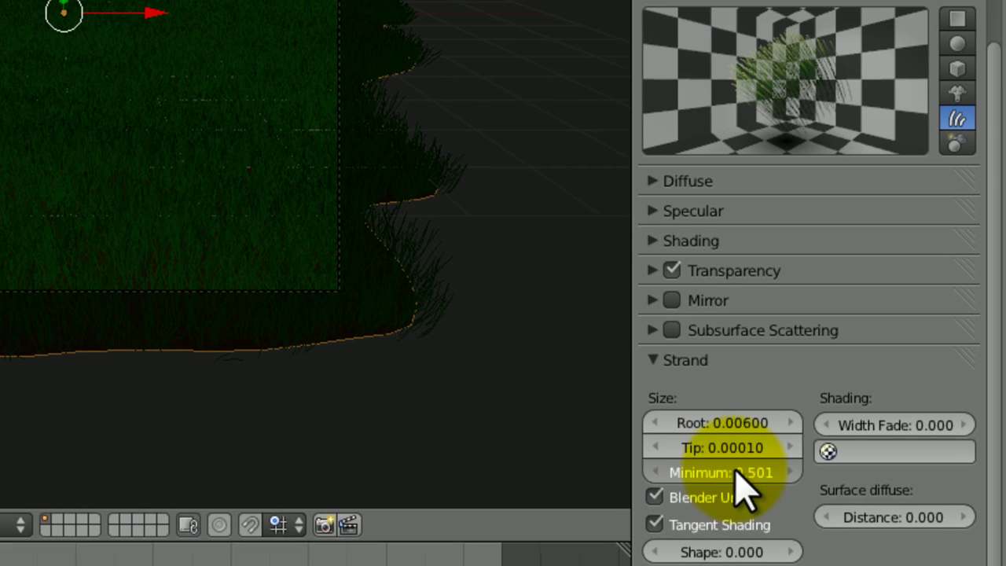
mouse_move(736, 469)
mouse_down()
mouse_move(755, 484)
mouse_move(766, 476)
mouse_move(754, 422)
mouse_move(714, 447)
mouse_move(771, 489)
mouse_move(741, 474)
mouse_up()
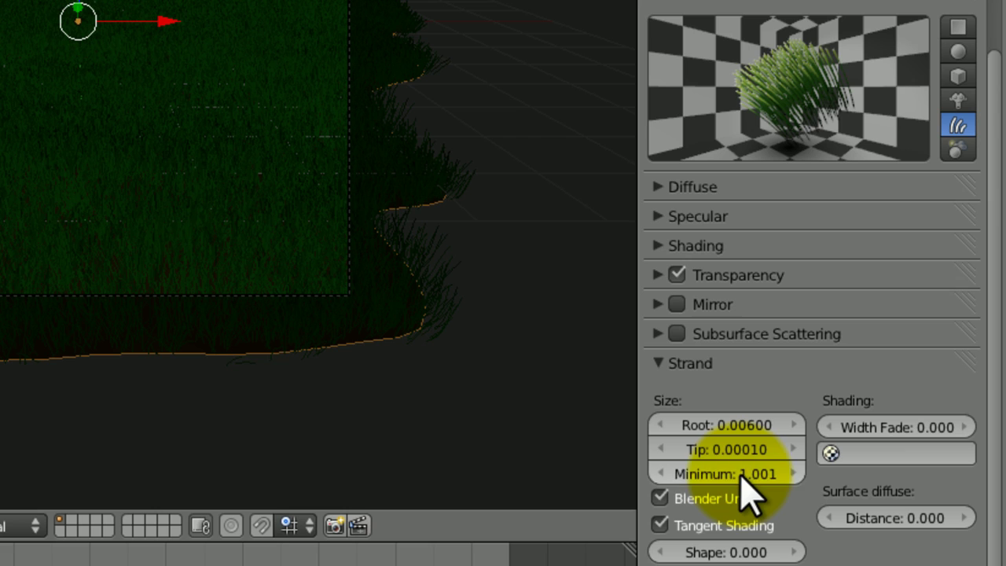
click(739, 473)
text(.7)
key(Return)
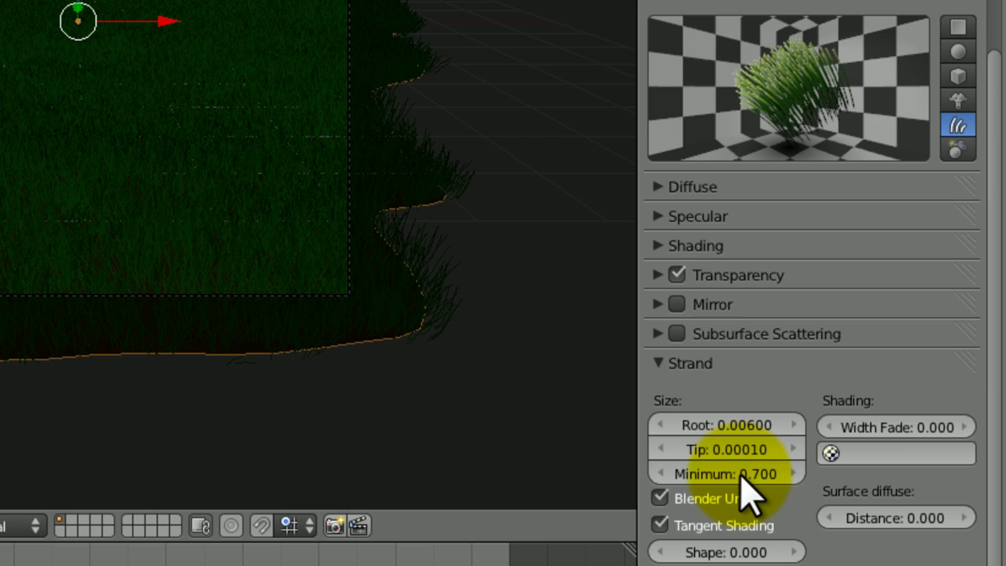
Save the grass scene over the existing File.blend
key(ctrl+s)
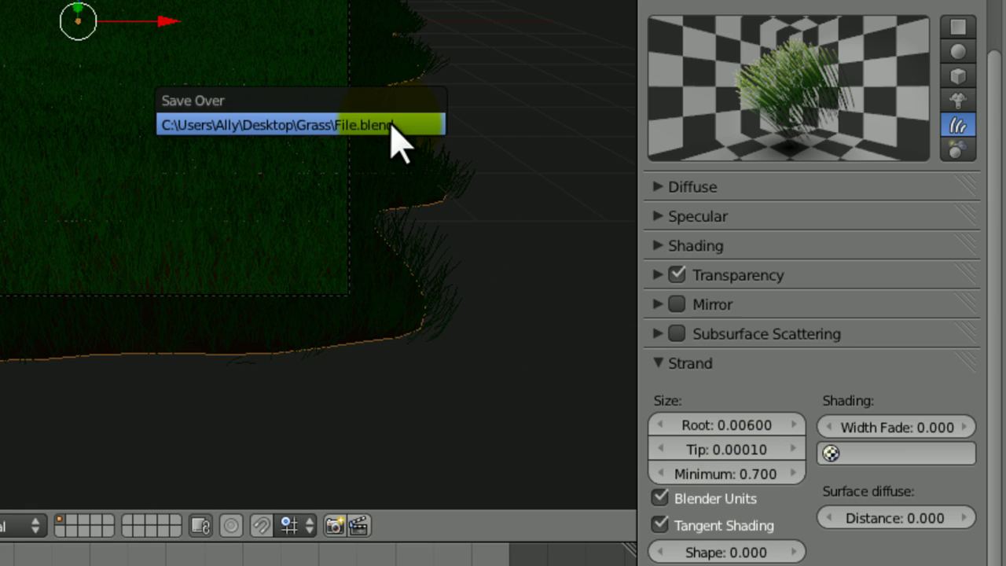
click(399, 139)
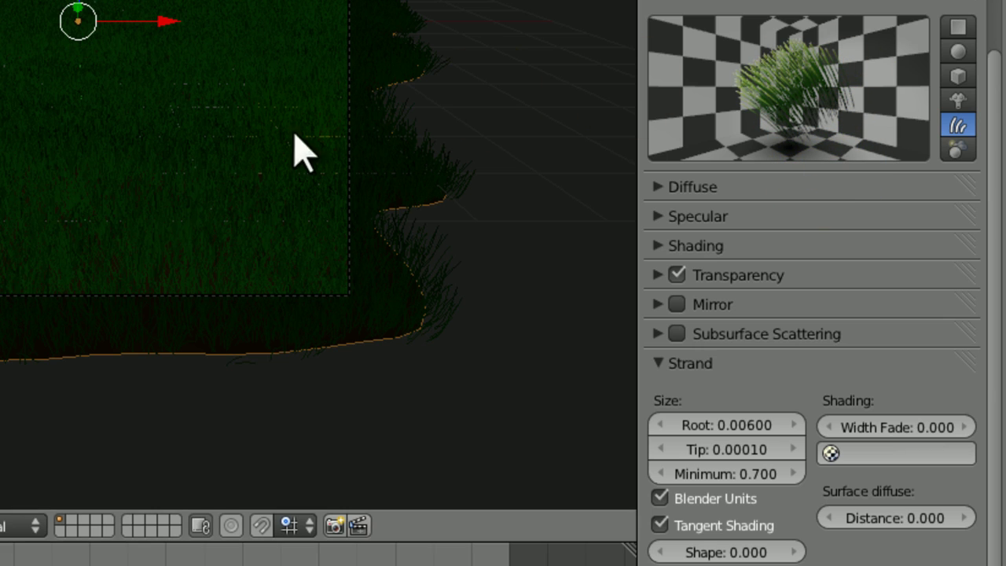
key(ctrl+s)
click(152, 139)
key(ctrl+s)
click(158, 154)
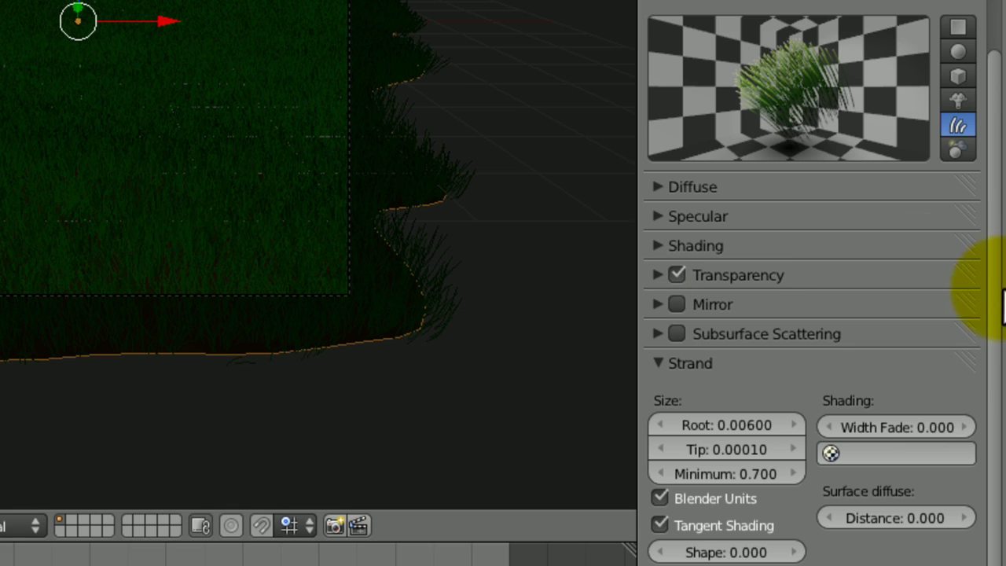
Set the strand Surface diffuse Distance to 2 and save over the scene file
click(895, 518)
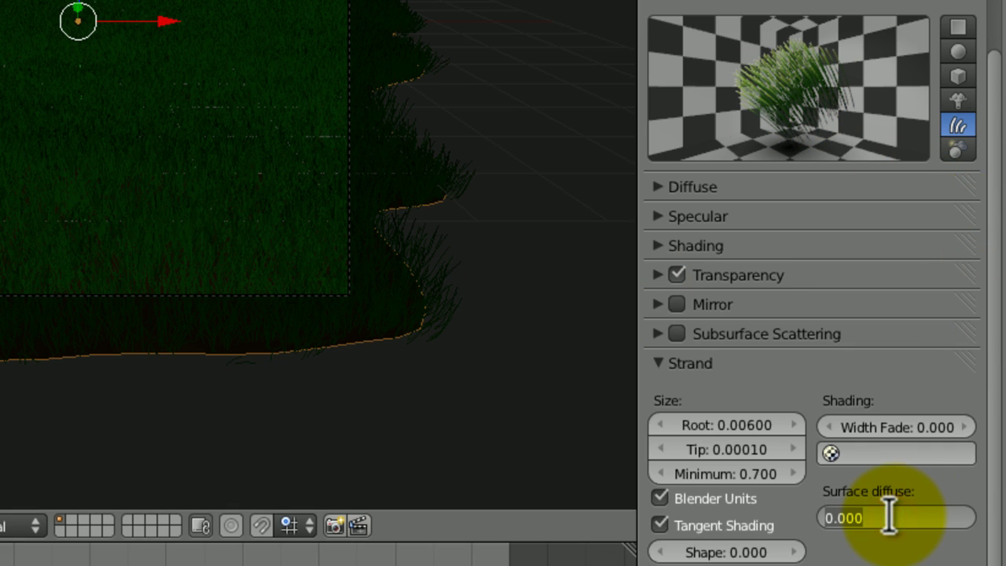
text(2)
key(Return)
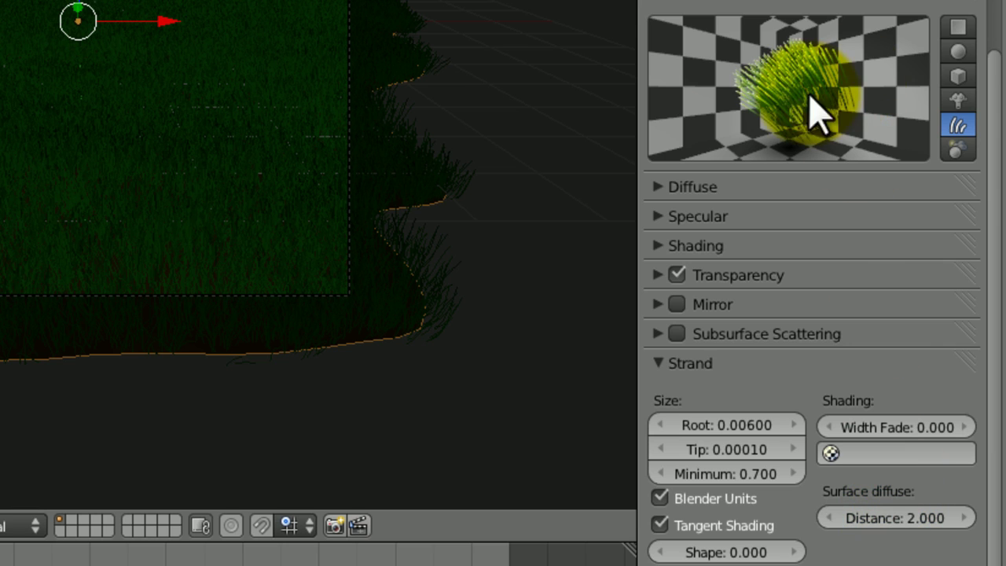
key(ctrl+s)
click(386, 148)
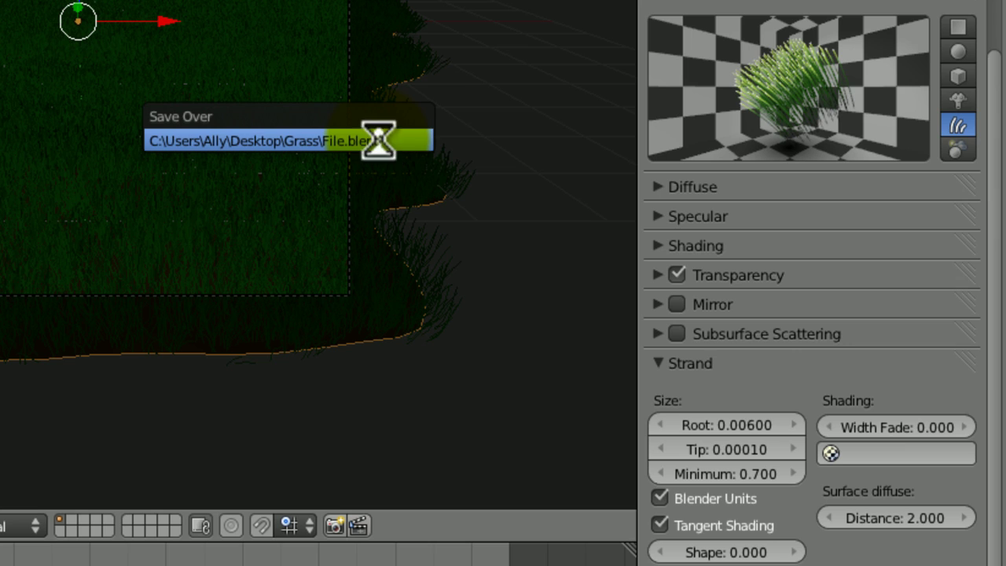
Collapse the Strand settings, check the grass material's Shadow options, and save the file
click(662, 363)
click(657, 421)
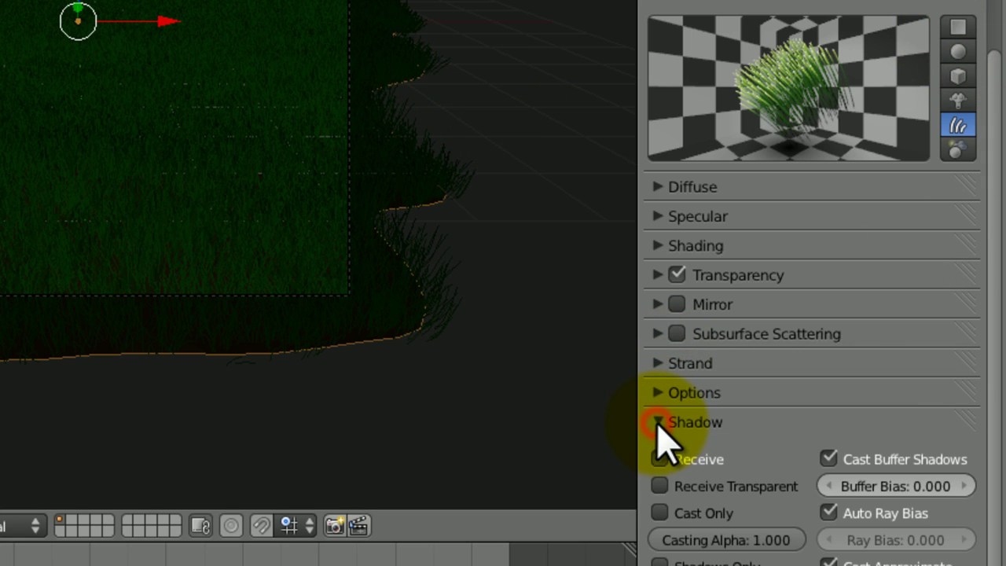
click(657, 420)
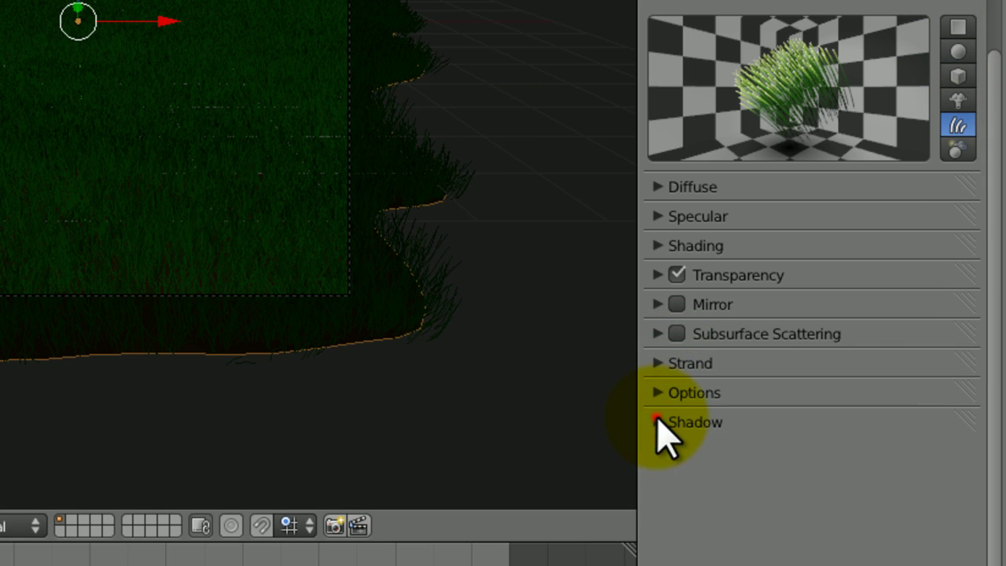
key(ctrl+s)
click(210, 135)
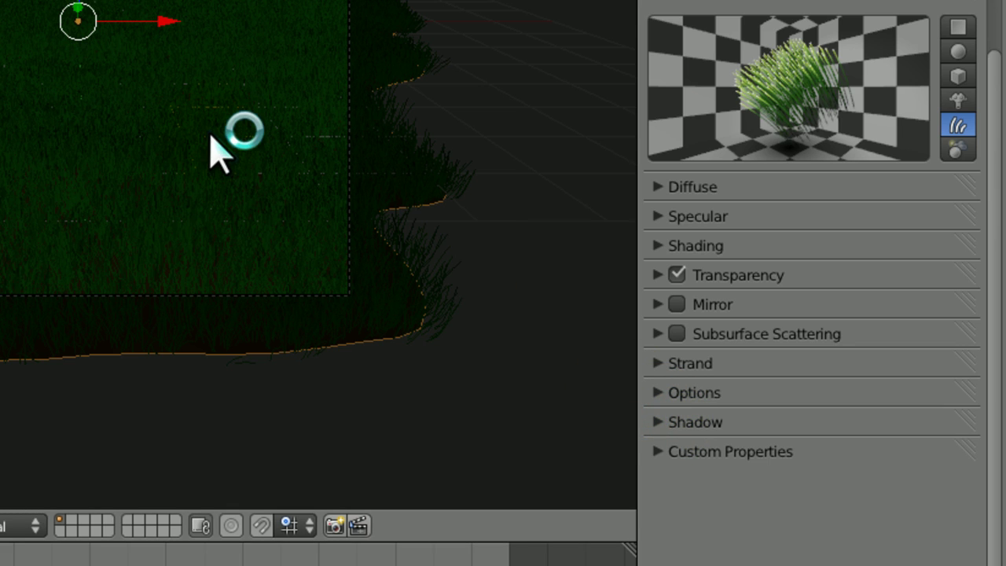
Select the lamp above the grass in a side view and change its type to Sun
key(KP_1)
shift+middle_drag(214, 55, 60, 228)
ctrl+middle_drag(61, 228, 130, 0)
ctrl+middle_drag(604, 115, 657, 141)
shift+middle_drag(629, 187, 612, 212)
ctrl+middle_drag(595, 176, 579, 65)
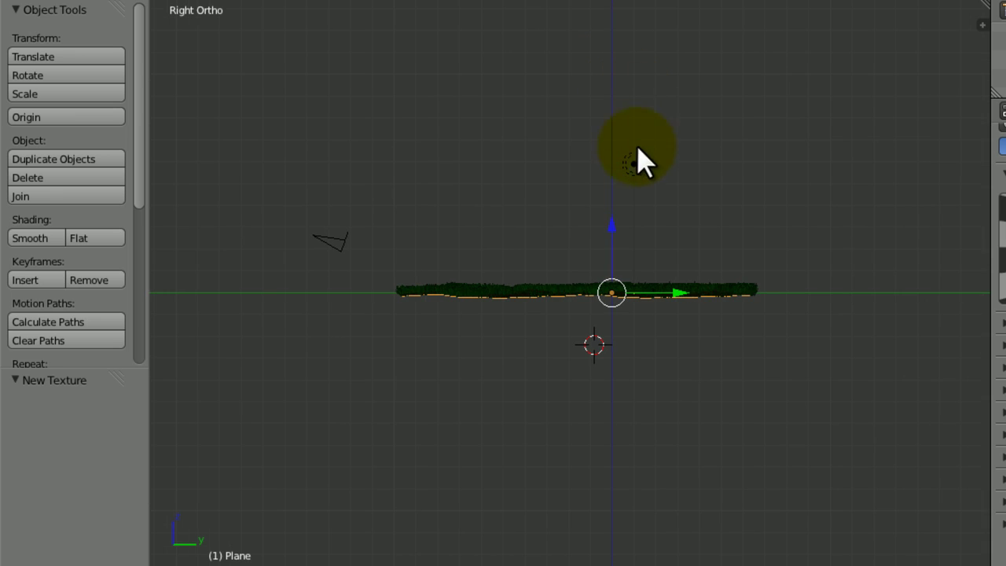
right_click(638, 164)
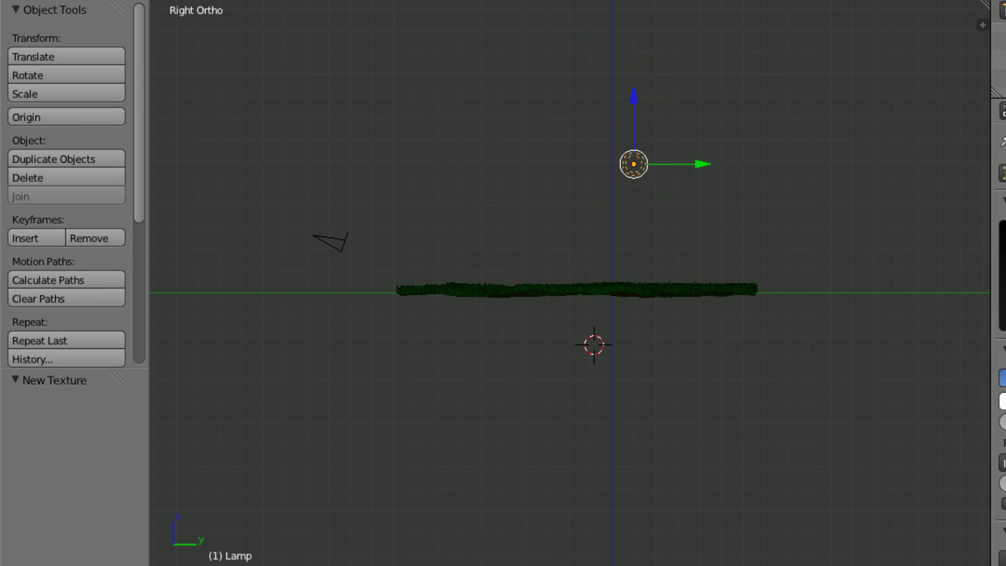
click(975, 355)
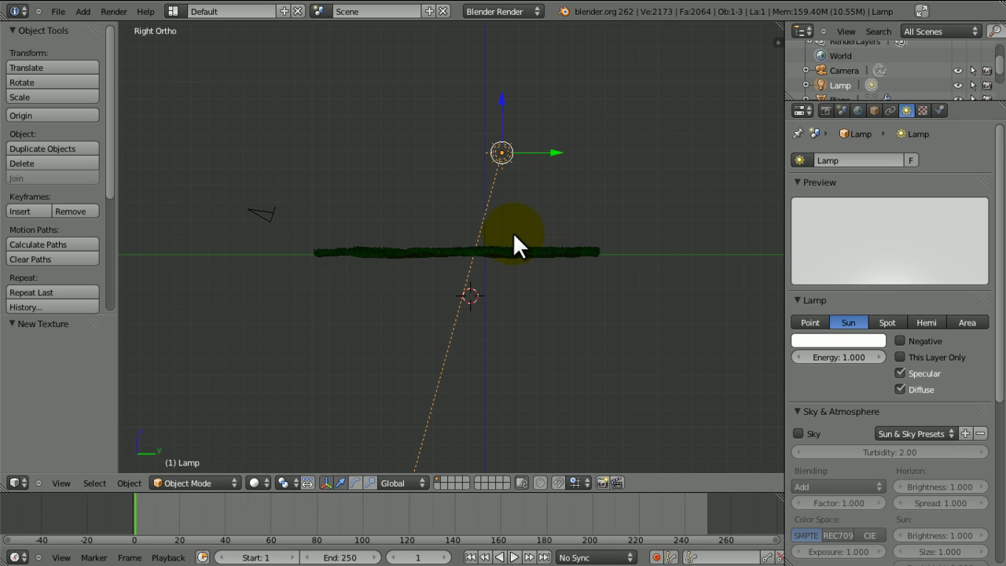
Clear the sun lamp's rotation and rotate it about 86° in the side view so it aims almost horizontally towards the camera end
key(alt+r)
key(r)
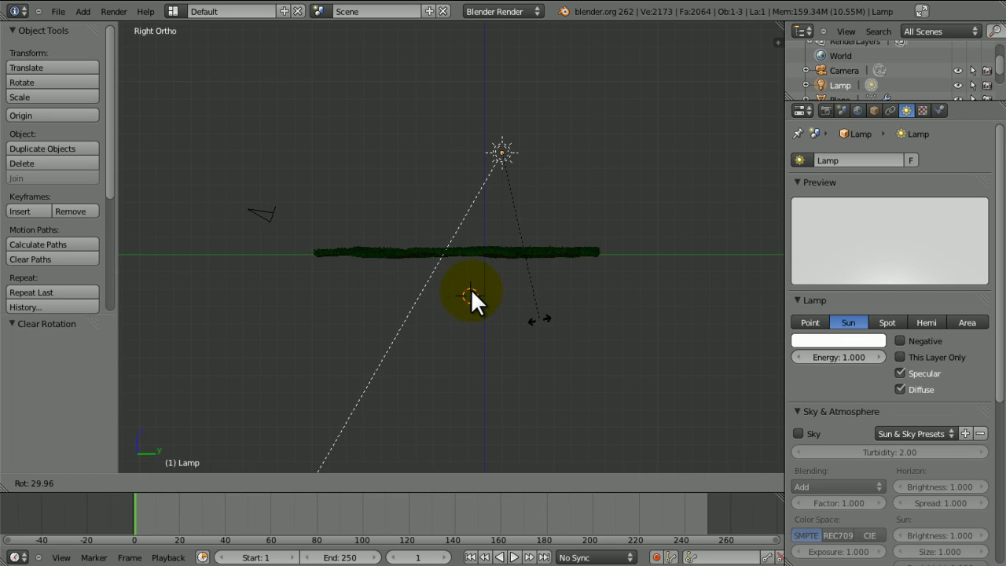
click(408, 255)
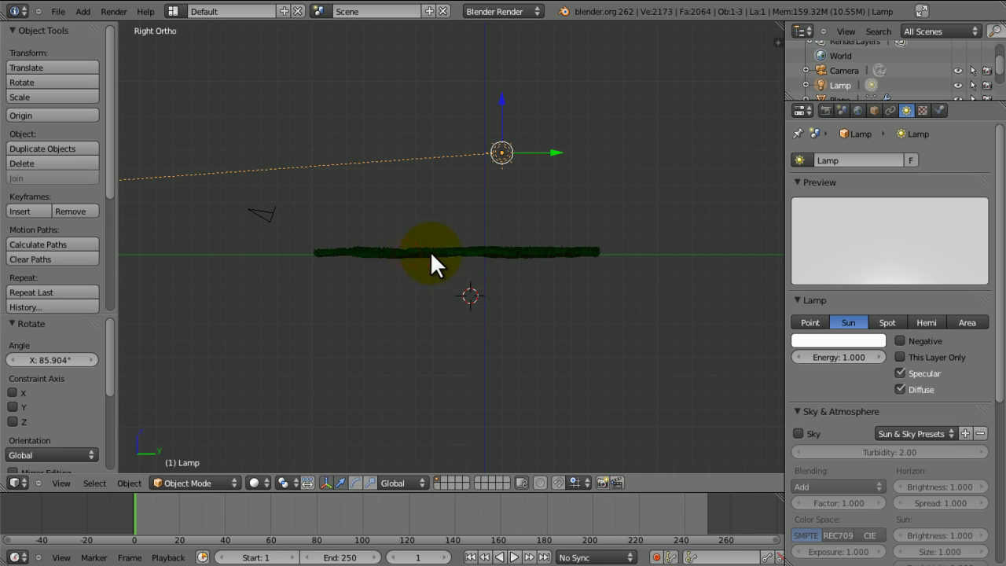
Move the sun lamp about 15.6 units along Y and -2.2 along Z, beyond the grass's far end, and save
key(g)
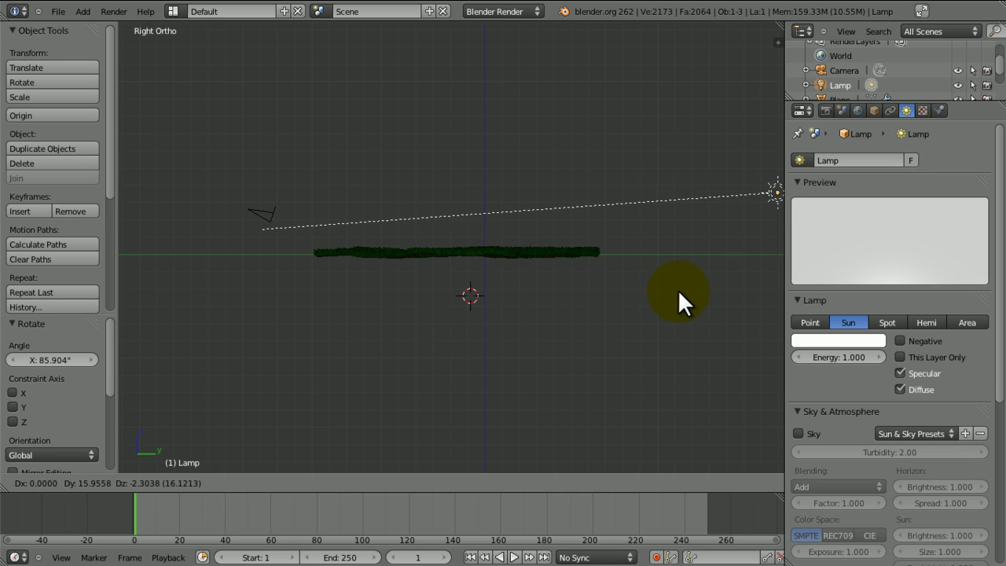
click(677, 289)
key(ctrl+s)
key(Return)
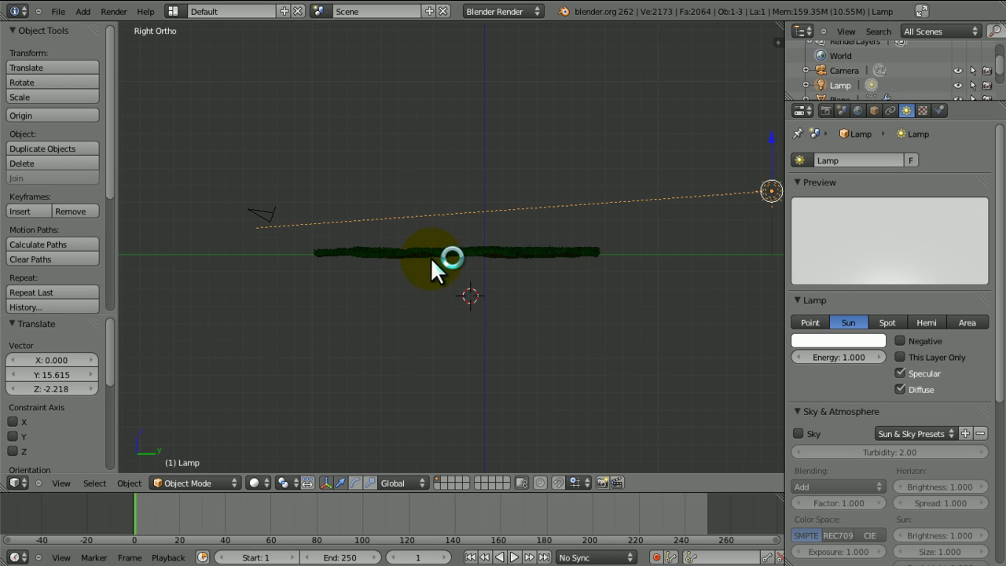
Rotate the sun lamp about 15.4° in the top view so it shines diagonally across the grass, and save the file
middle_drag(431, 257, 453, 268)
key(KP_7)
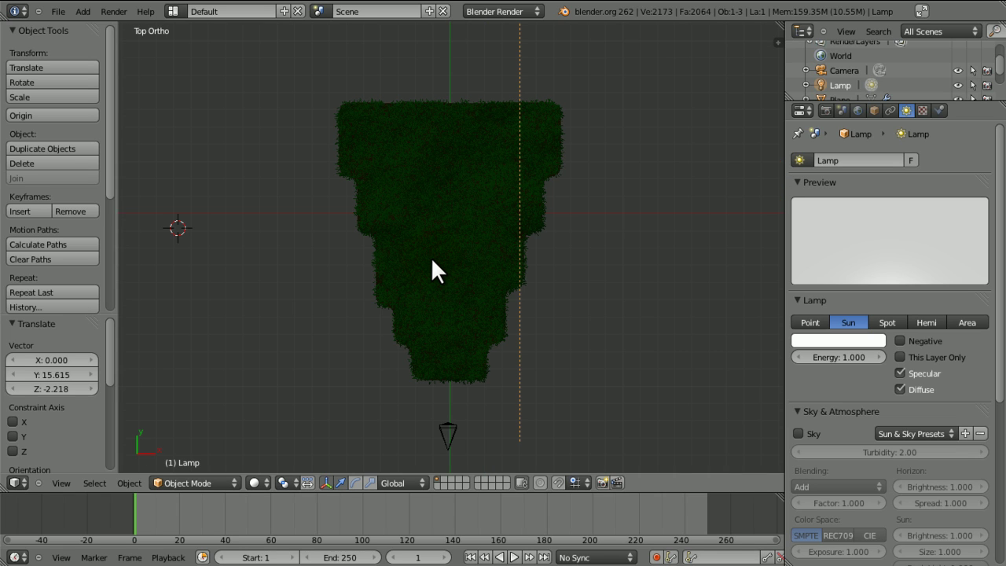
key(ctrl+s)
click(431, 259)
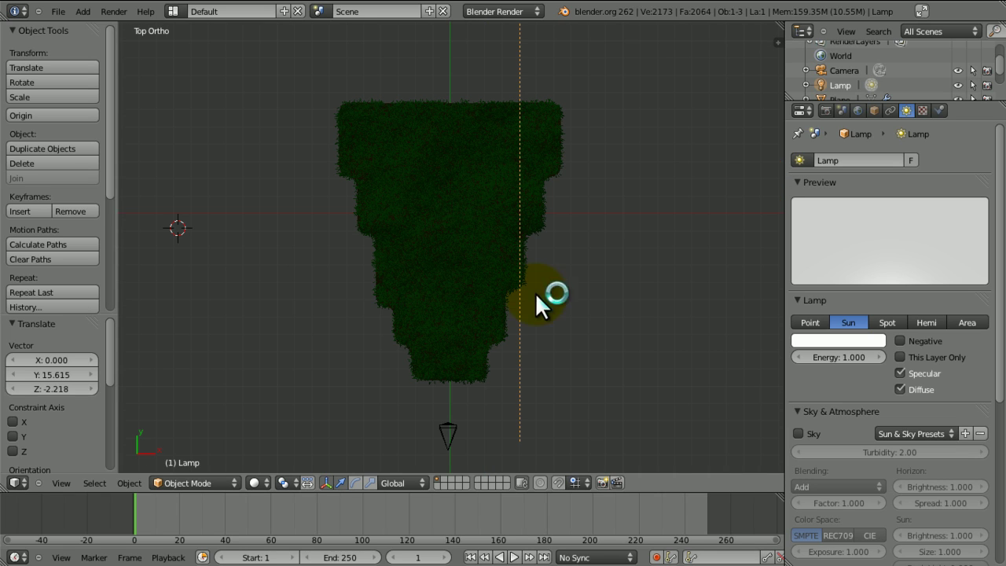
key(r)
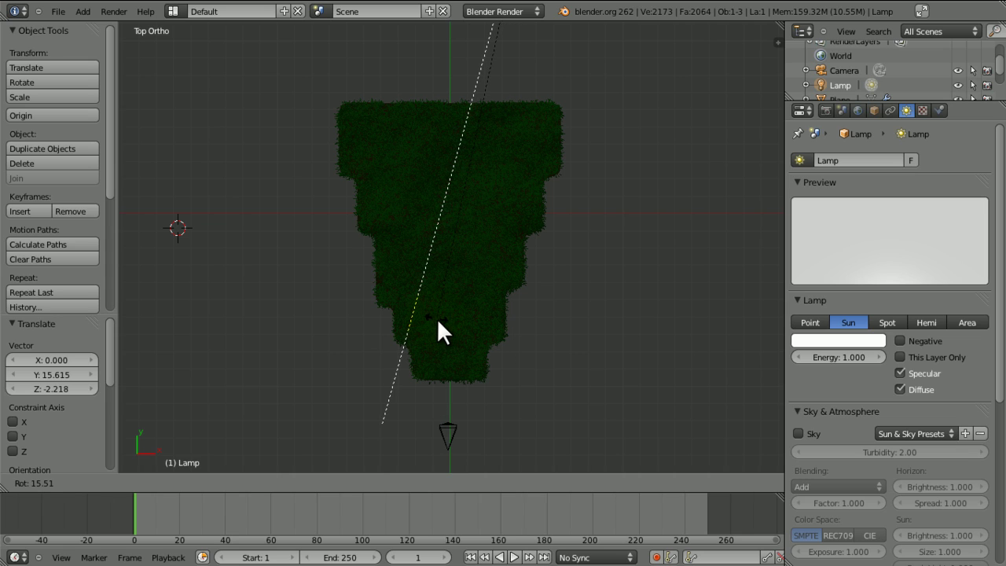
click(436, 318)
key(KP_3)
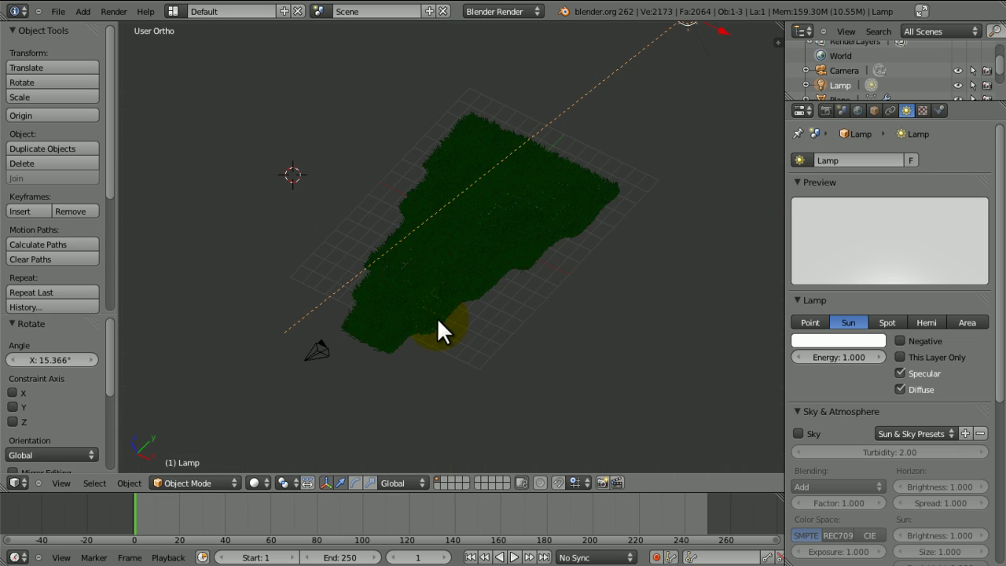
key(ctrl+s)
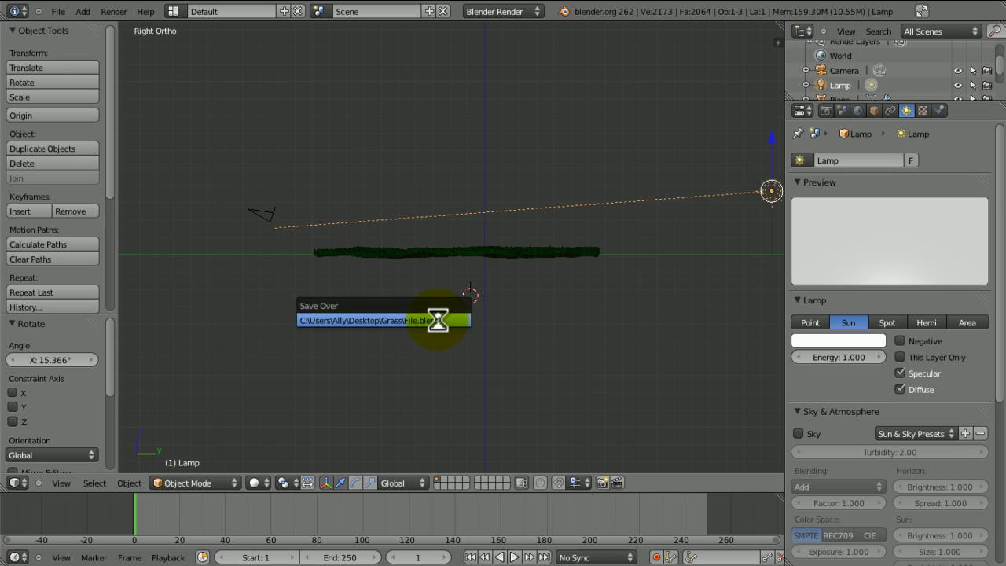
click(437, 317)
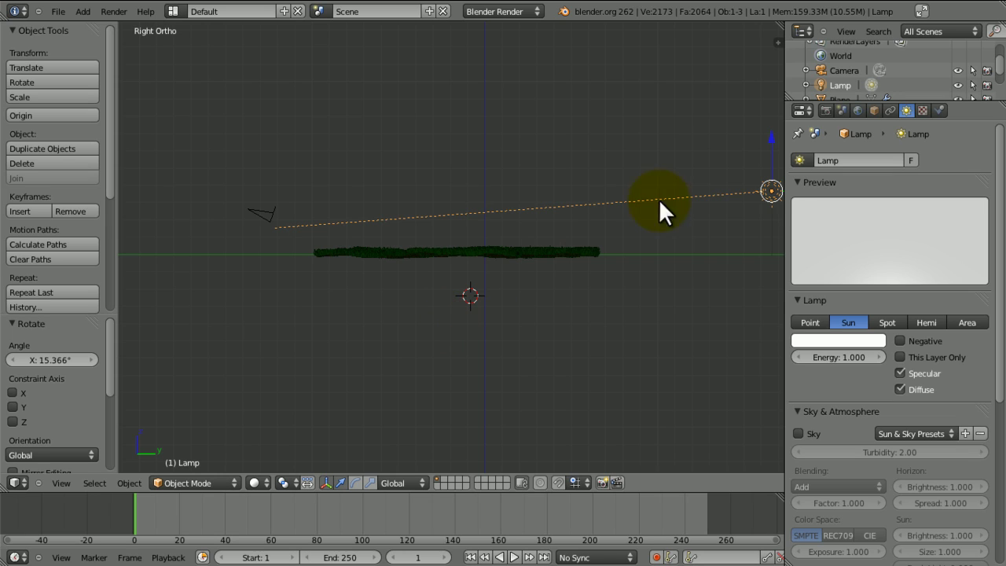
key(ctrl+s)
click(283, 230)
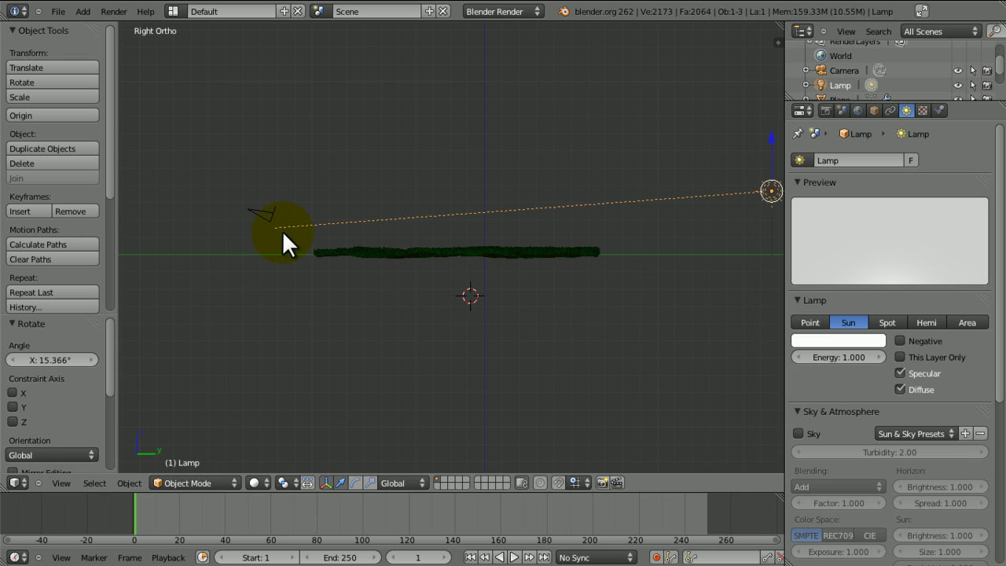
key(ctrl+s)
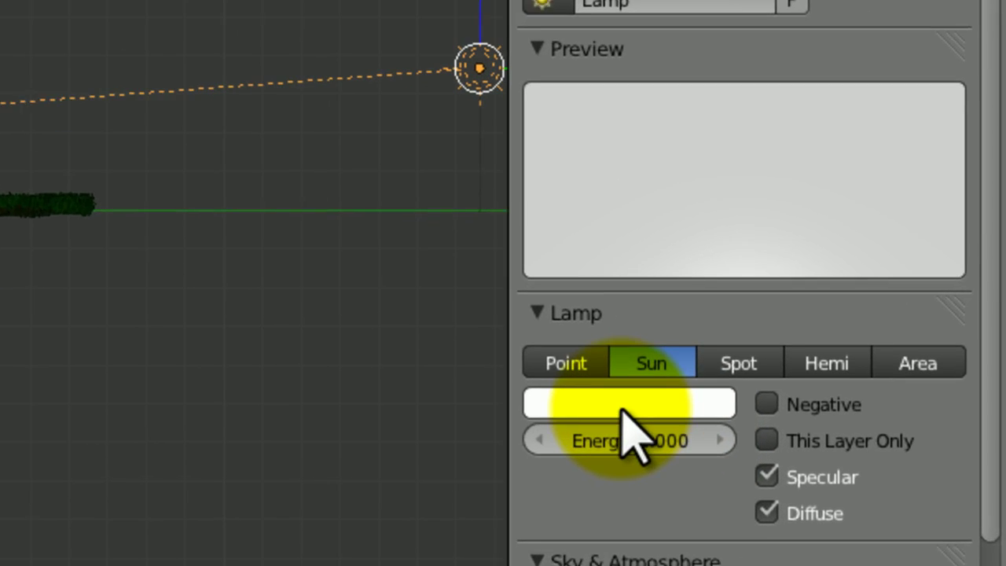
Set the sun lamp's colour to a warm orange, R 1.000, G 0.634, B 0.302
click(622, 405)
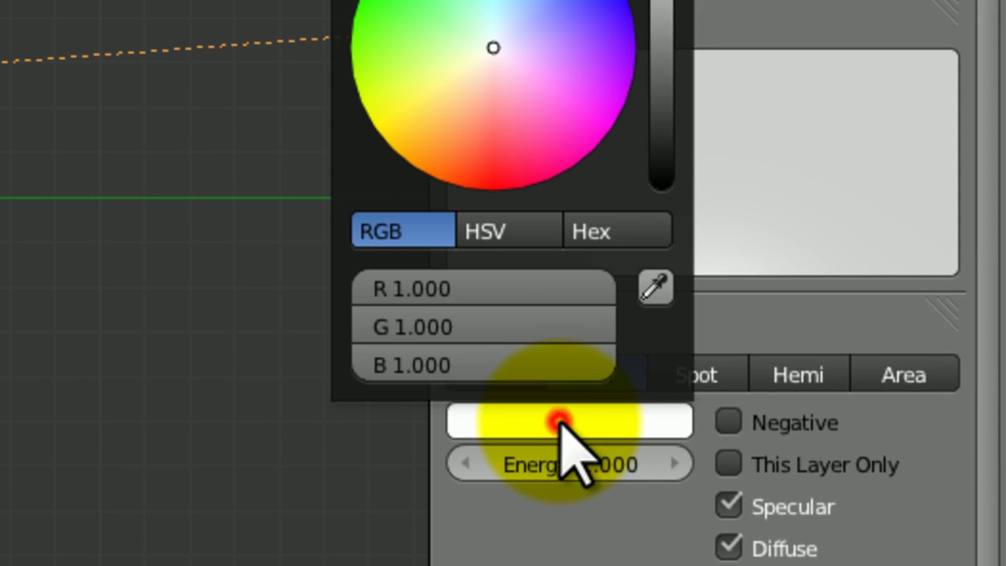
drag(443, 123, 446, 135)
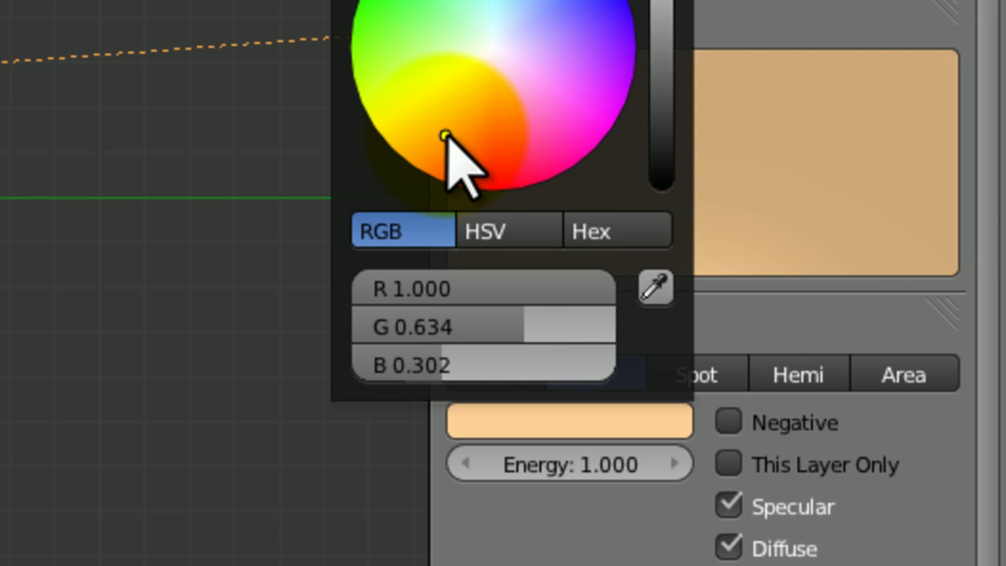
click(708, 228)
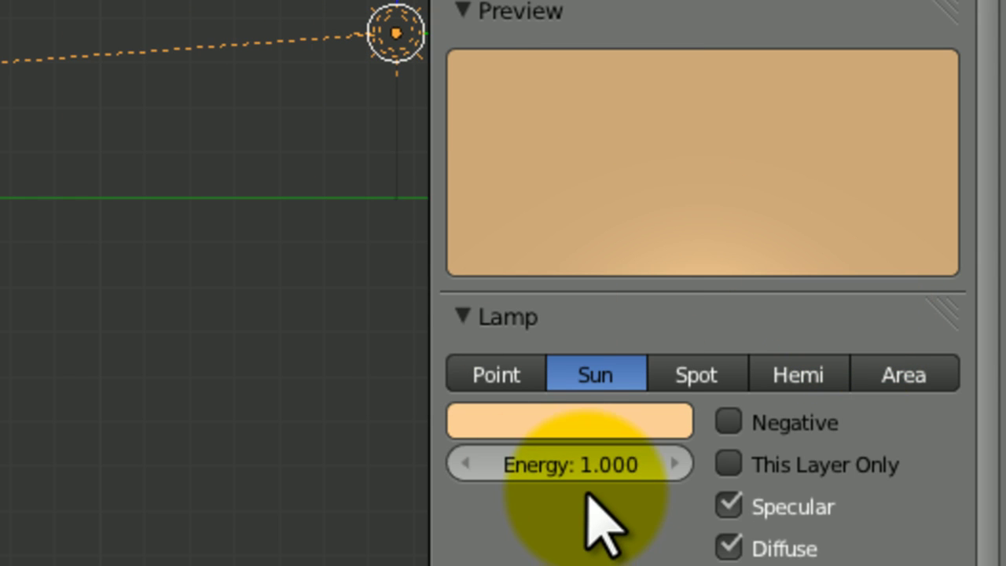
Set the sun lamp's Energy to 2 and save over the scene file
click(576, 470)
text(2)
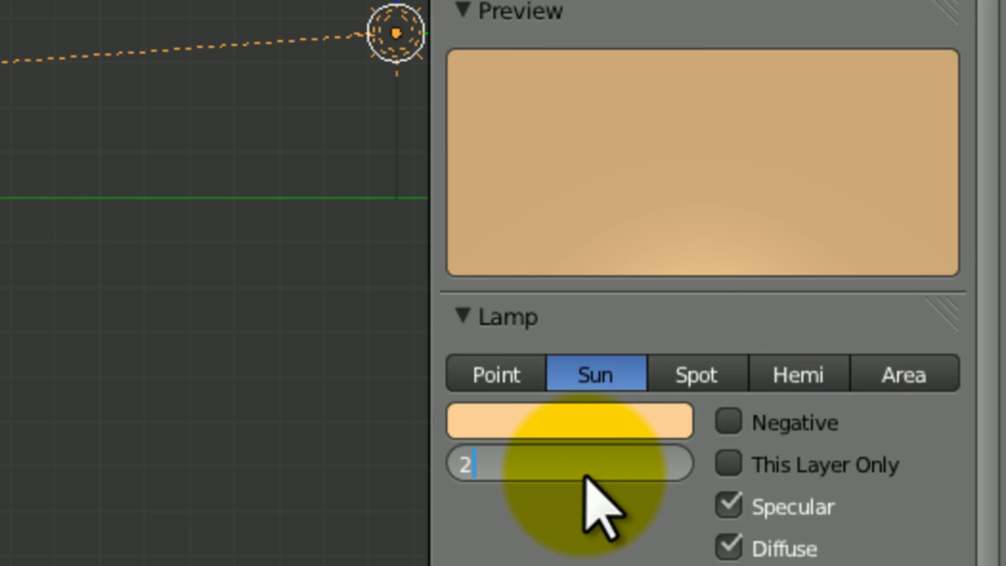
key(Return)
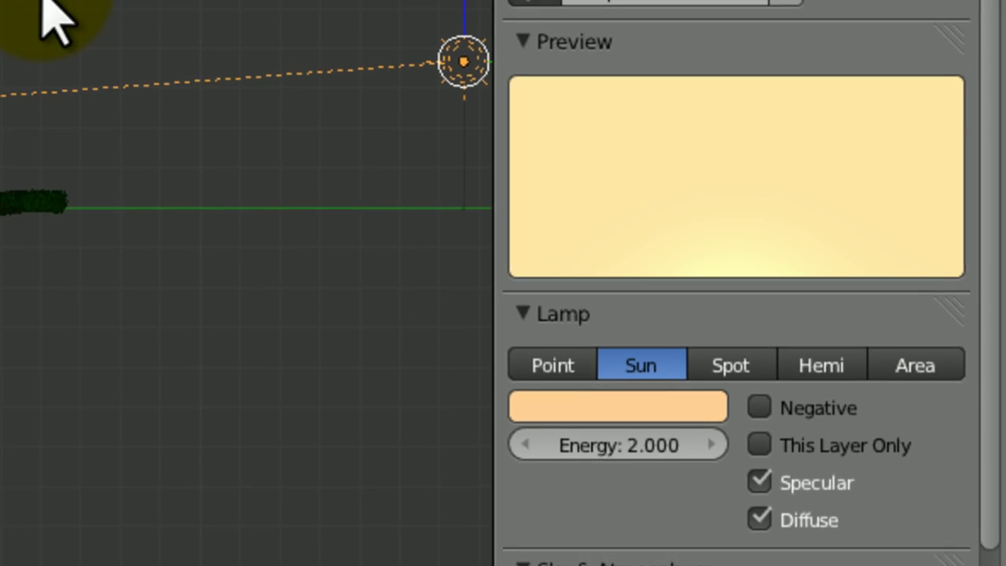
key(ctrl+s)
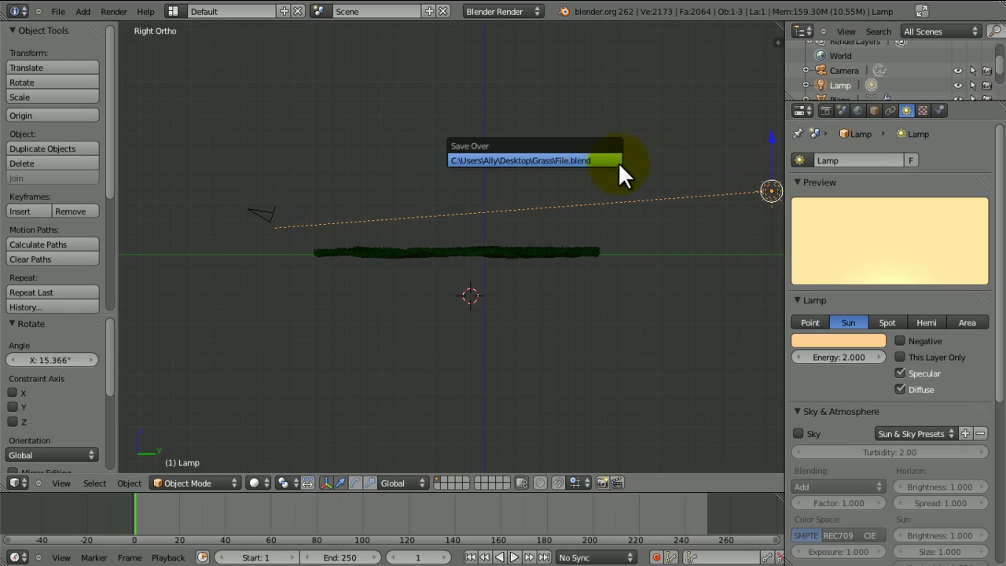
click(617, 162)
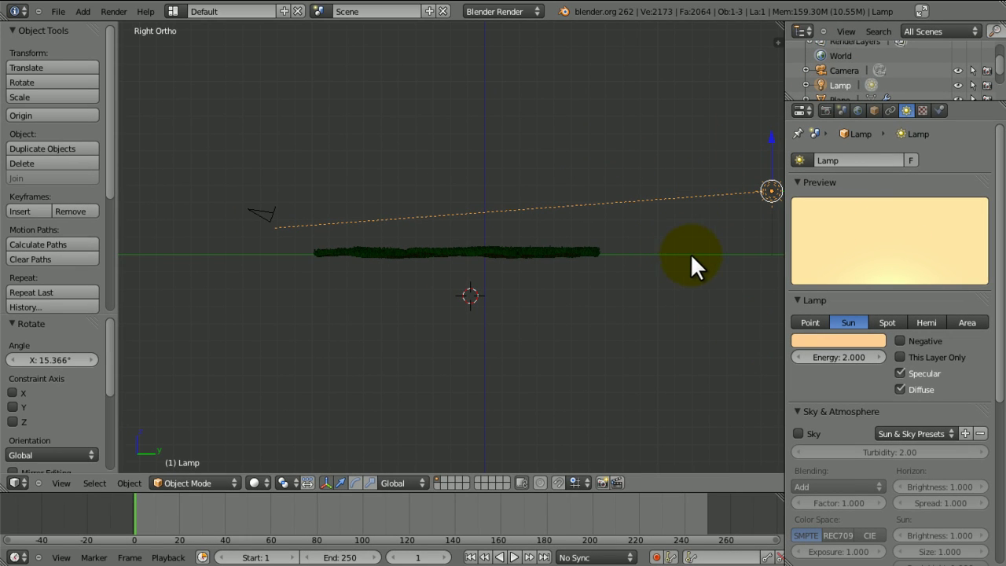
Duplicate the sun lamp, place the copy above the grass, and clear its rotation so it points straight down
key(shift+d)
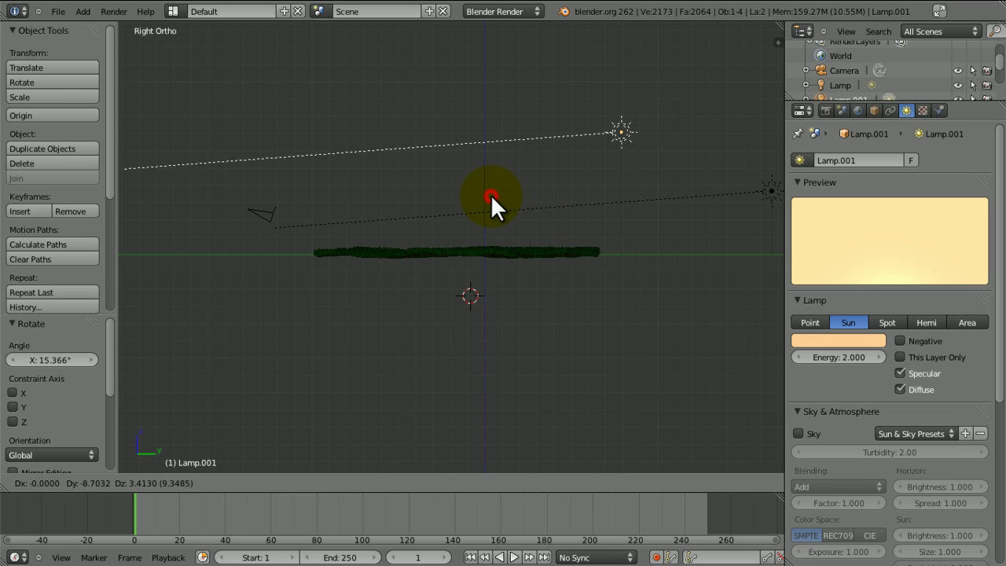
click(490, 195)
key(alt+r)
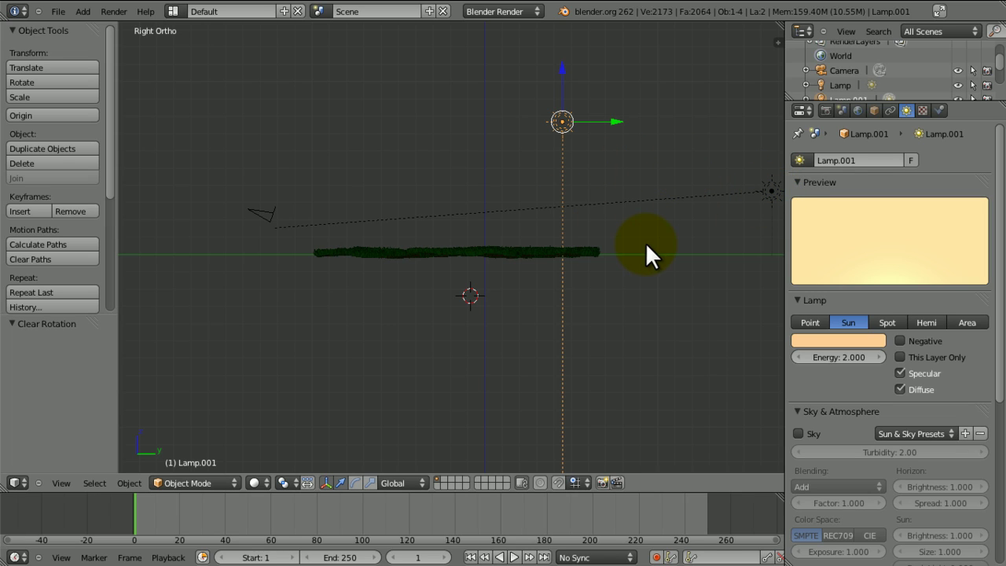
Move the duplicated sun lamp in the side view and set its Energy to 0.4
key(g)
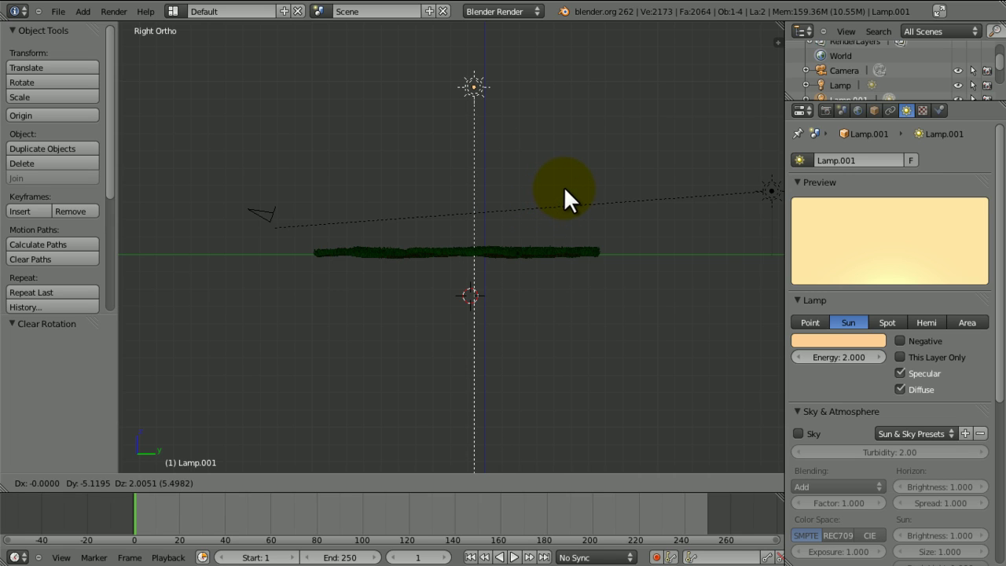
click(842, 354)
click(836, 356)
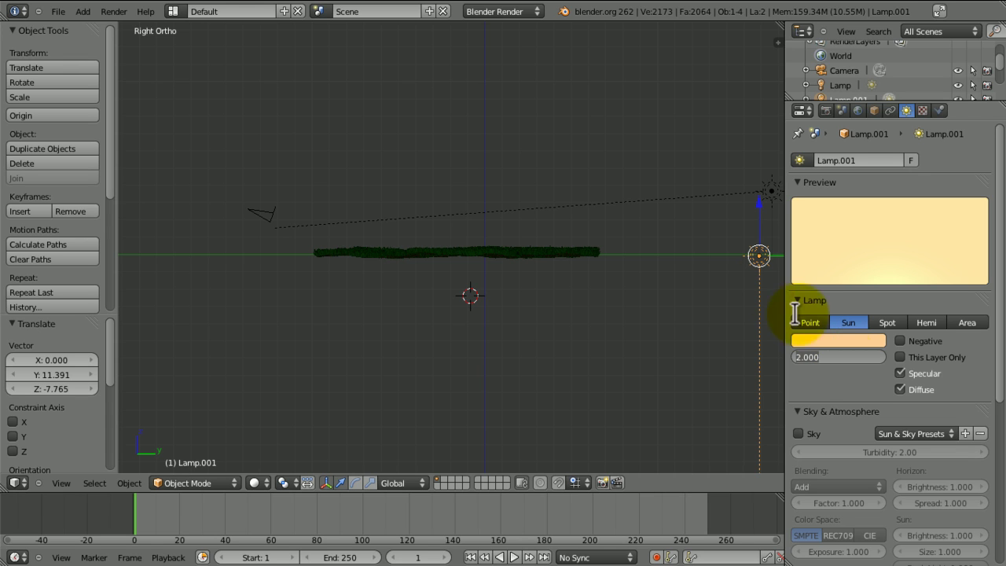
text(.4)
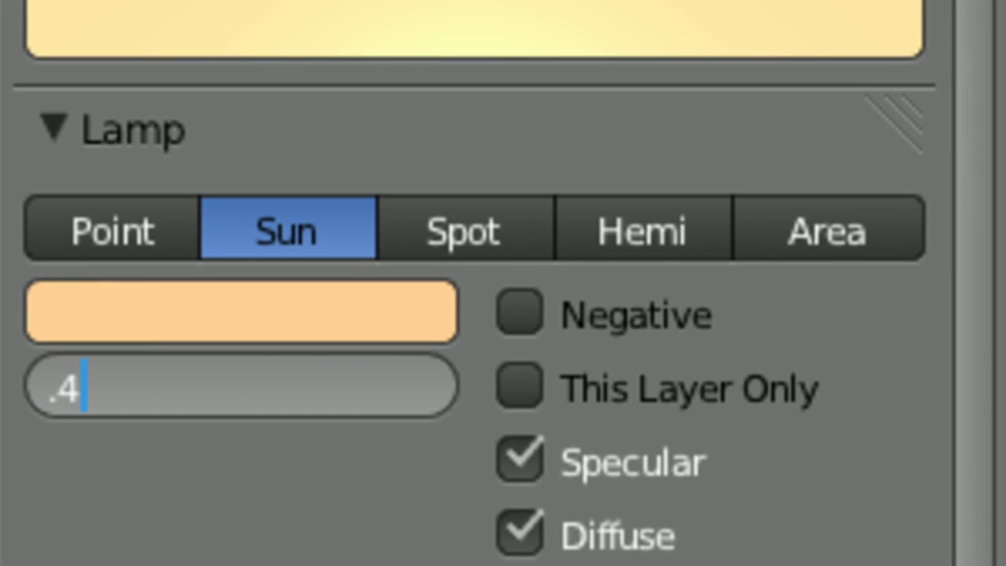
key(Return)
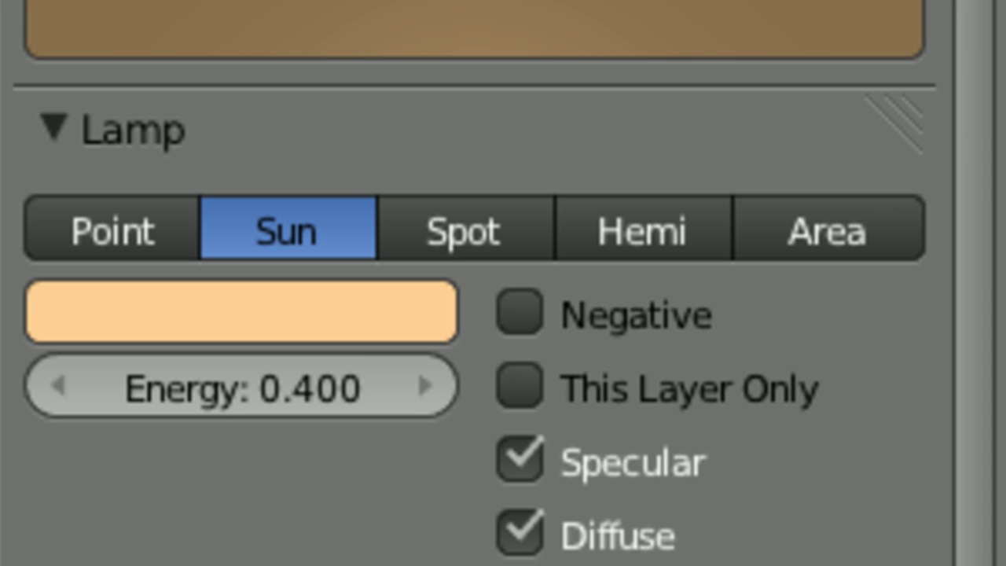
Change the duplicated sun lamp's colour from the warm tint to a light sky blue
click(269, 337)
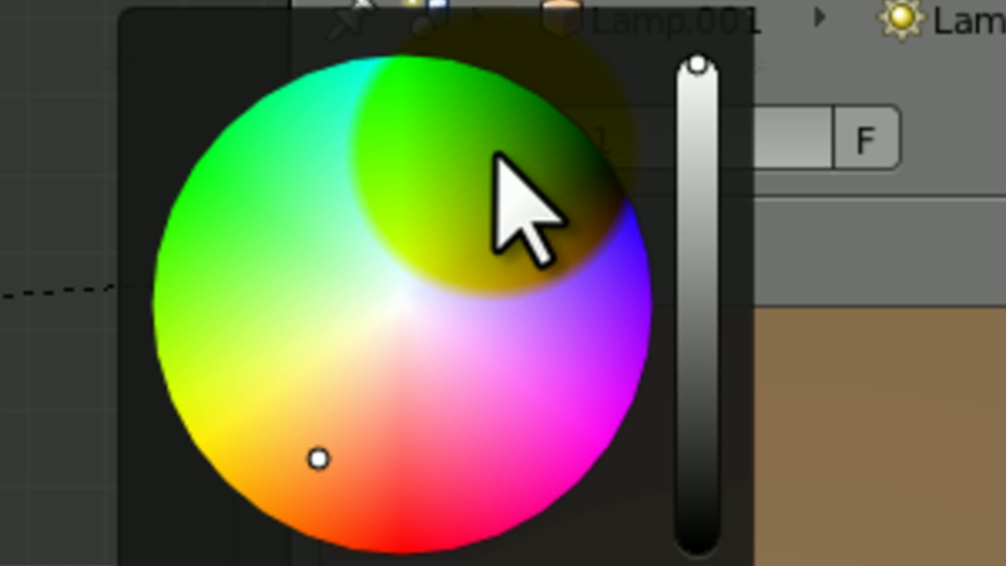
click(509, 111)
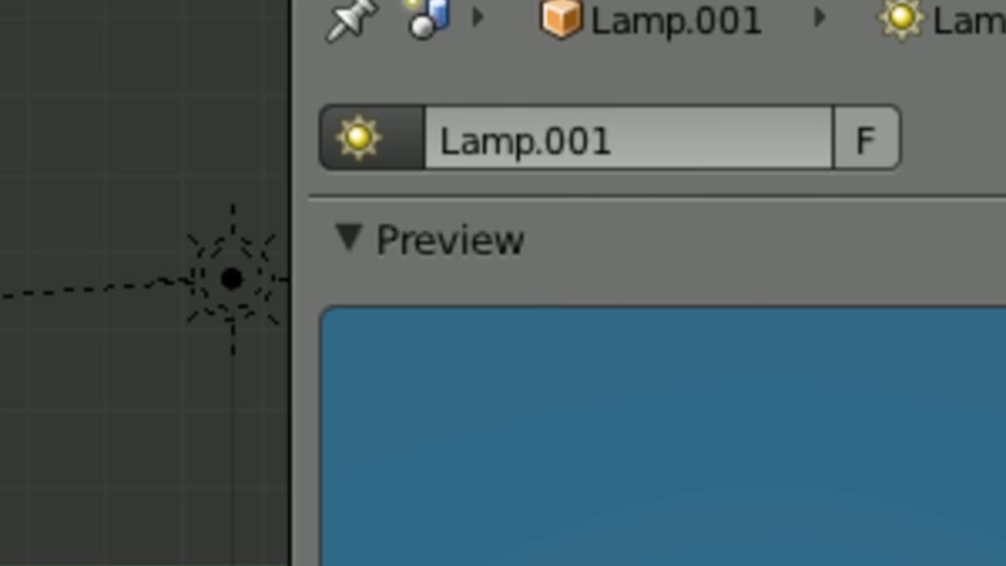
click(495, 565)
click(476, 168)
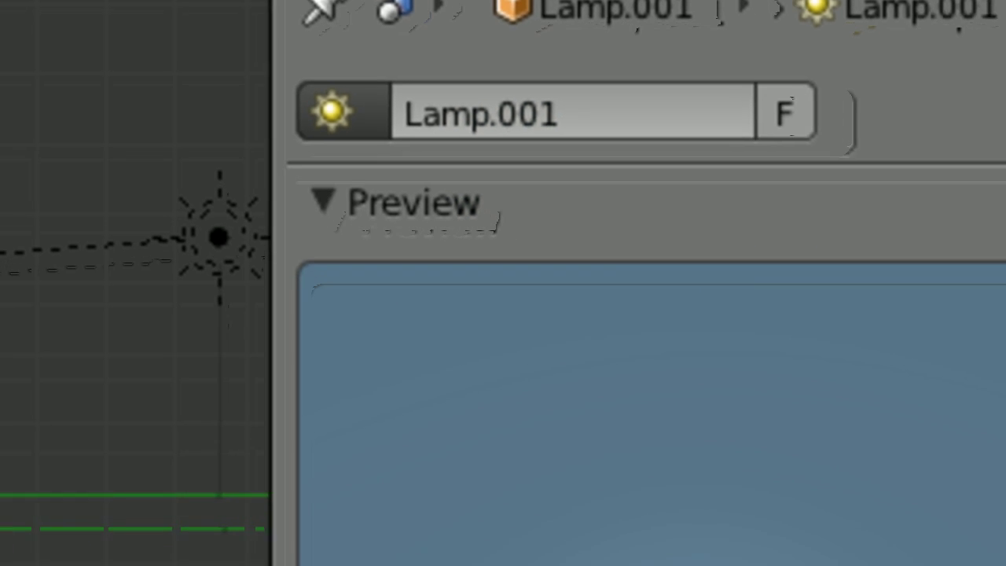
click(472, 565)
Place the blue sun lamp back high above the grass, about -15.8 in Y and 10.1 in Z, and save over the scene file
click(413, 95)
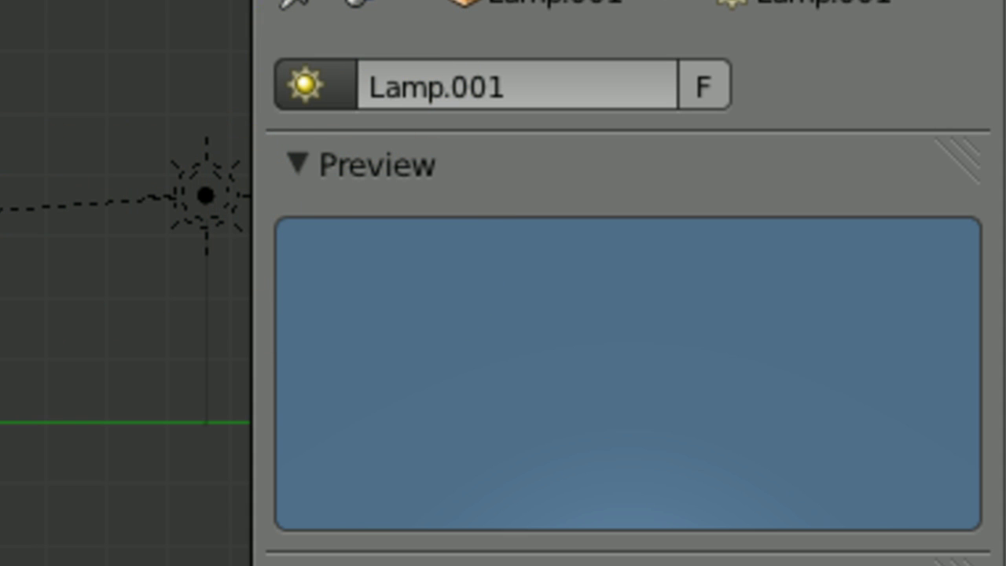
key(KP_0)
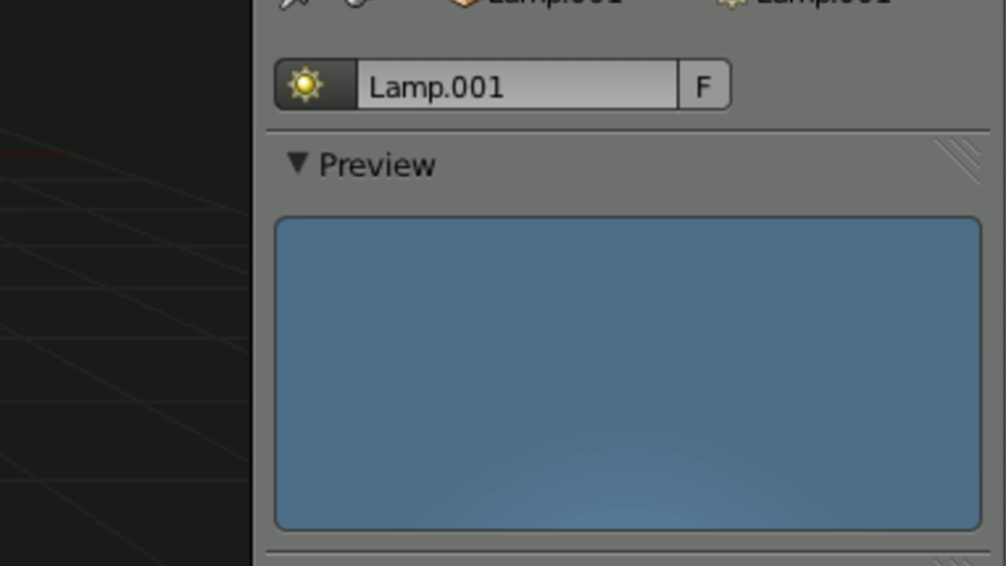
key(ctrl+s)
click(497, 95)
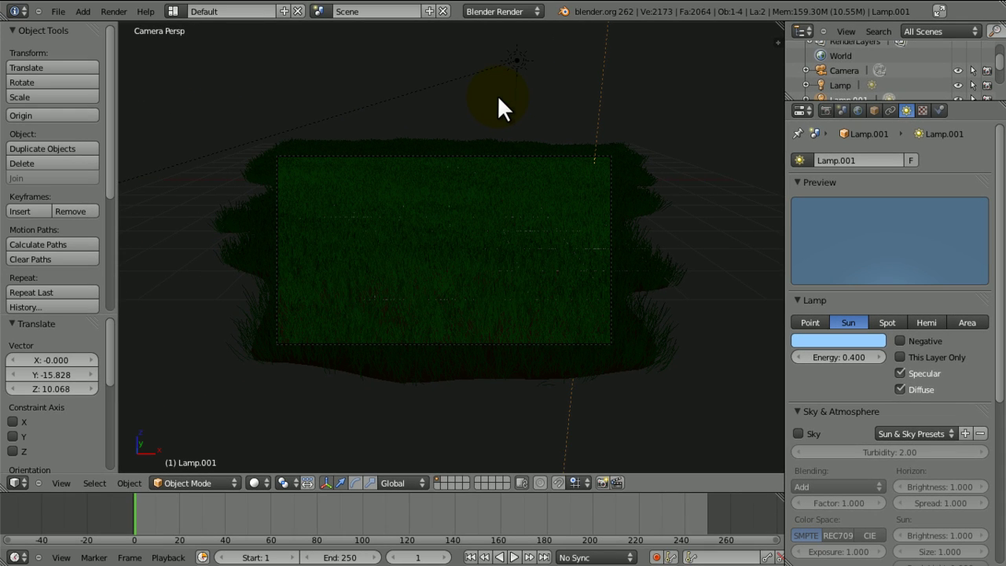
Shift the blue sun lamp about -3.67 in X and -1.58 in Y over the middle of the grass, and save over the scene file
key(KP_7)
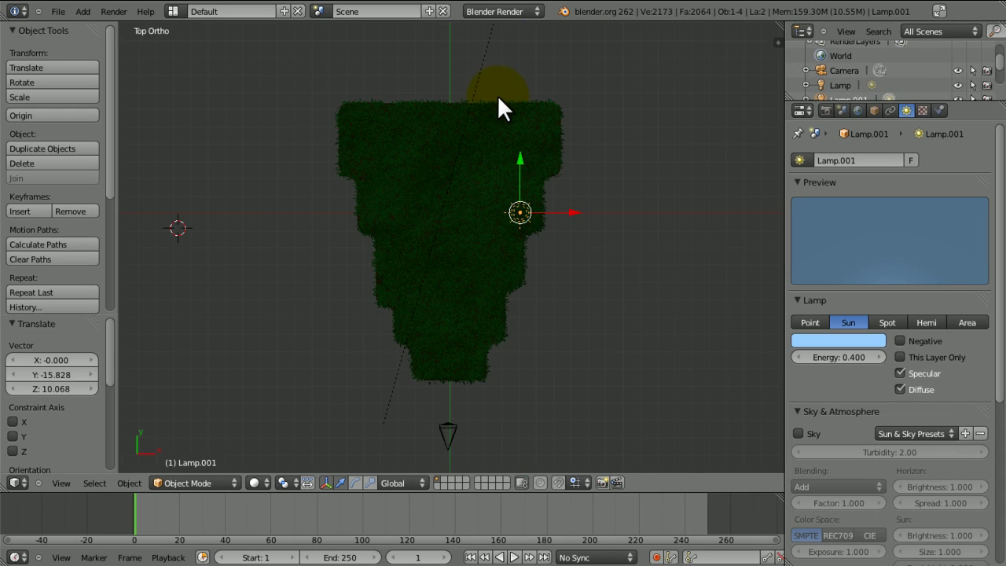
key(g)
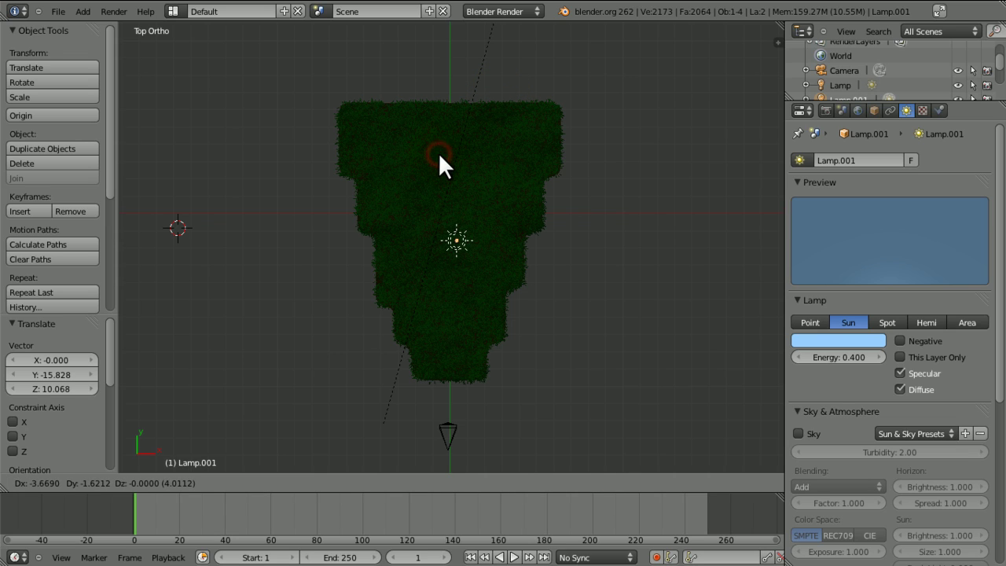
click(438, 152)
key(KP_0)
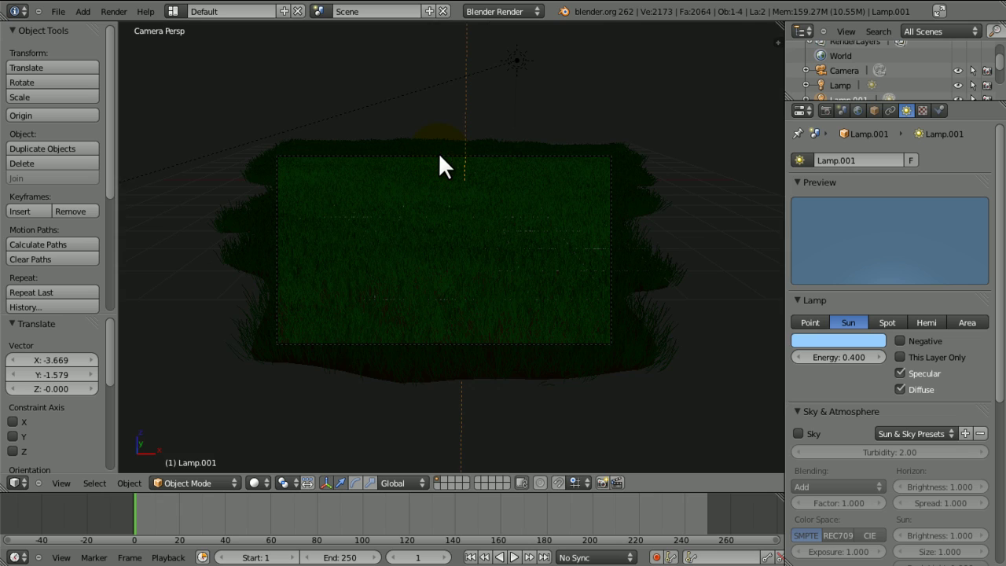
key(ctrl+s)
click(438, 153)
Examine the rendered grass image to judge the combined effect of the two sun lamps
click(492, 222)
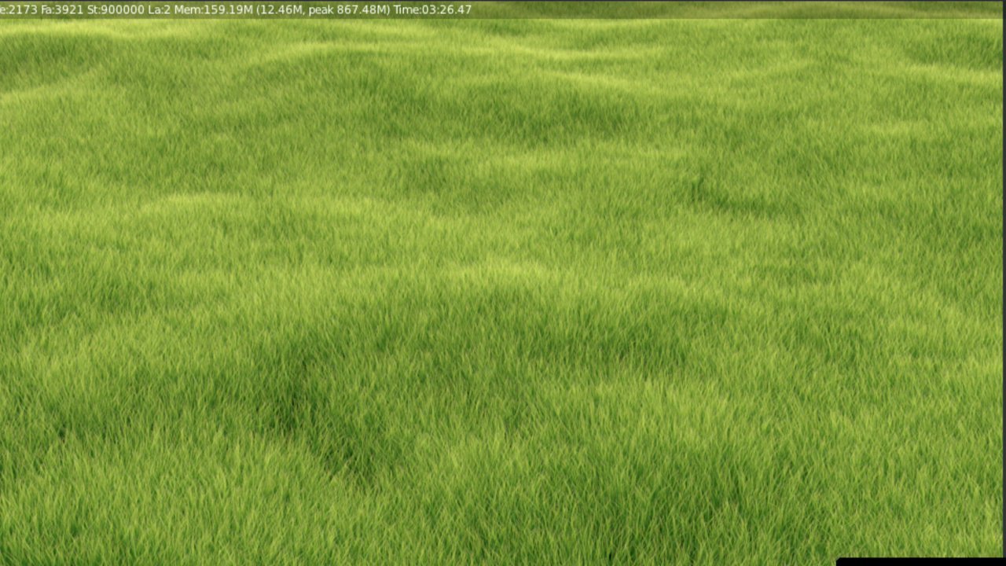
click(611, 204)
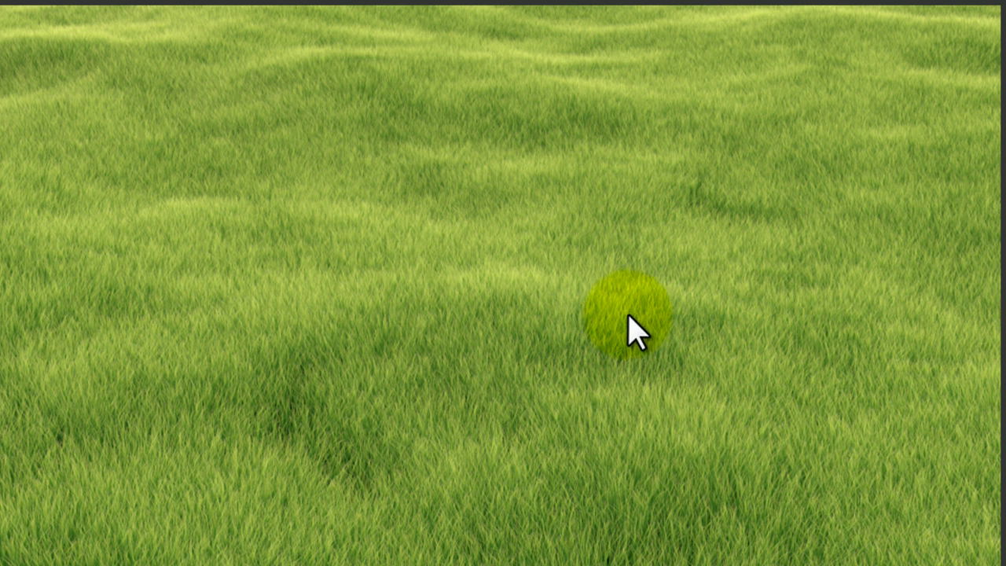
click(625, 309)
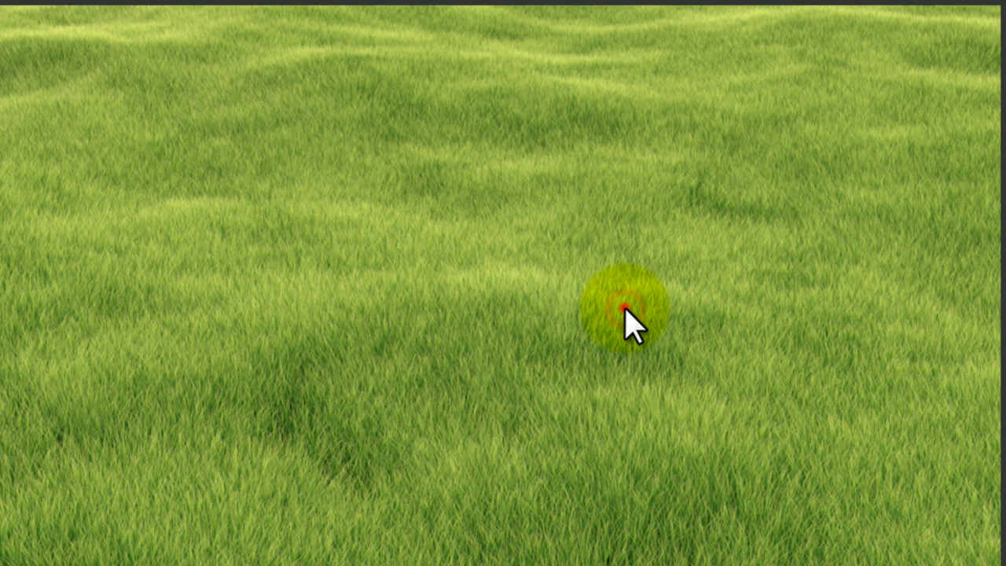